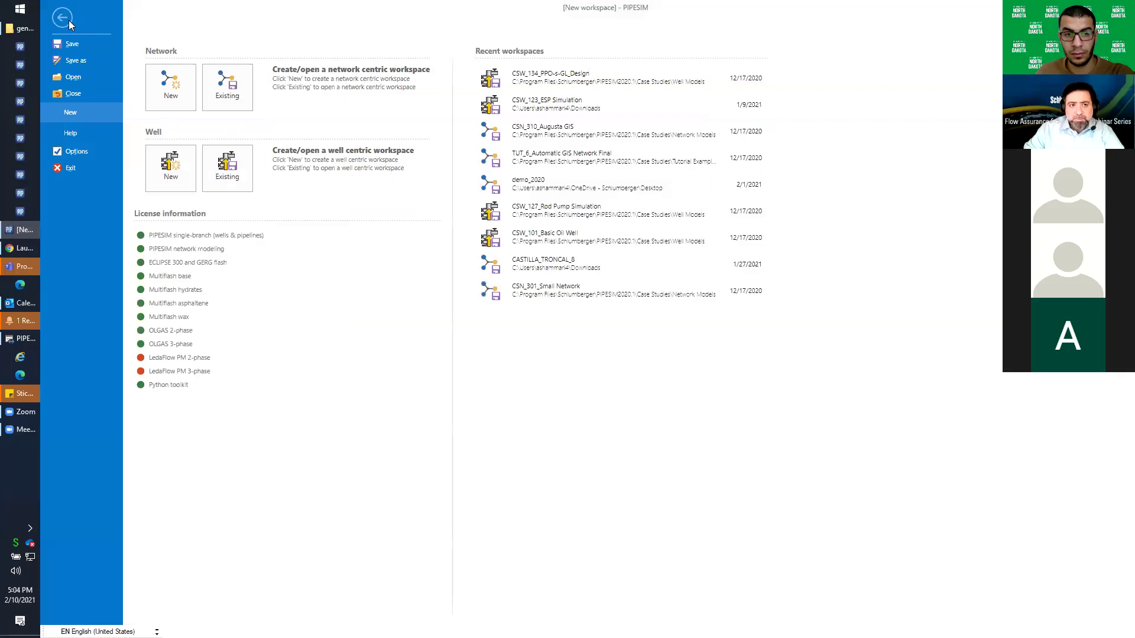
Open the PIPESIM help and show its table of contents.
left_click(67, 19)
left_click(81, 28)
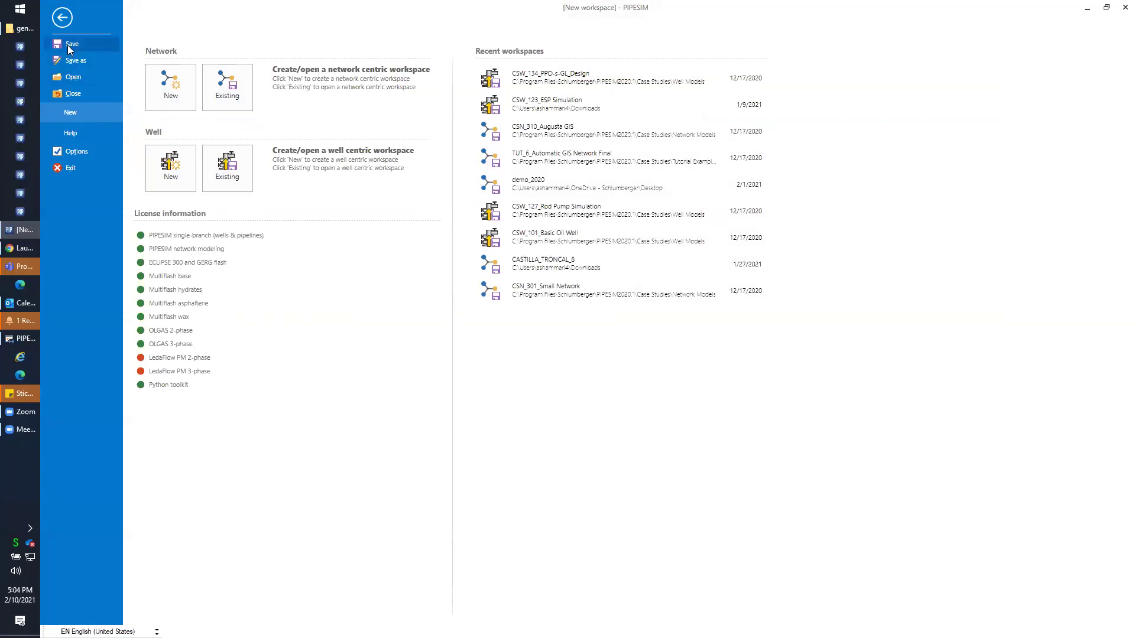
left_click(65, 135)
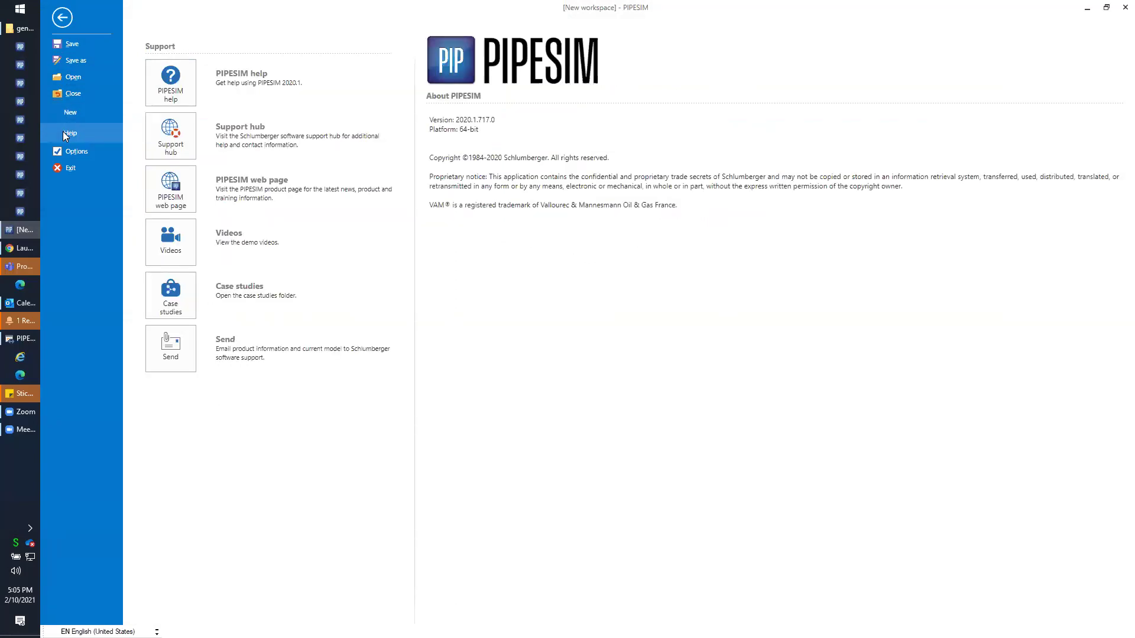
left_click(174, 94)
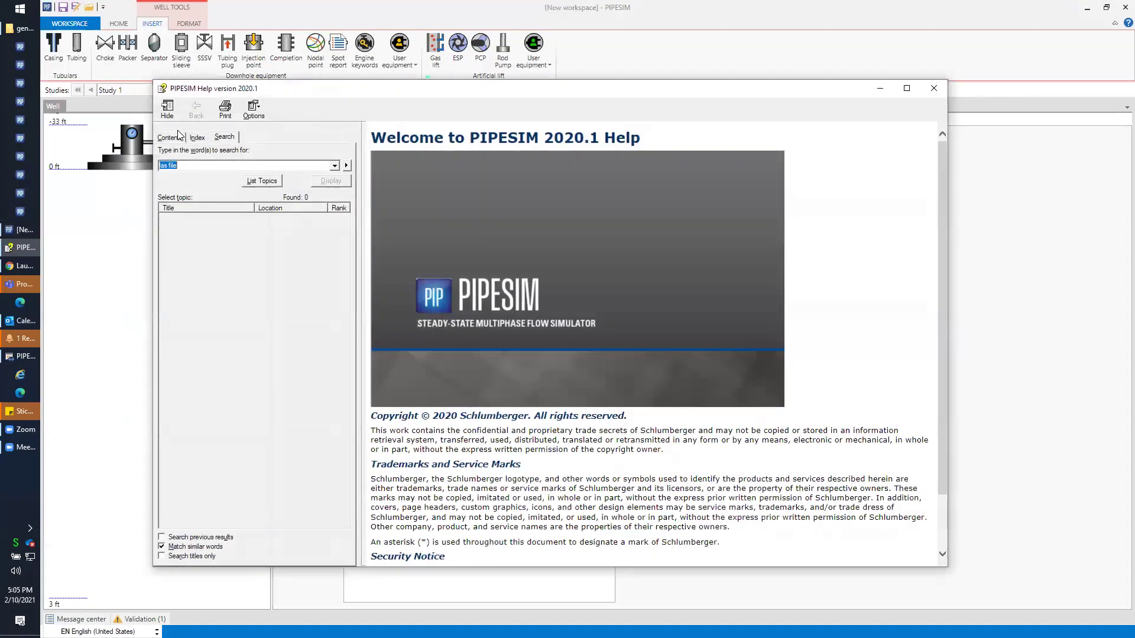
left_click(176, 136)
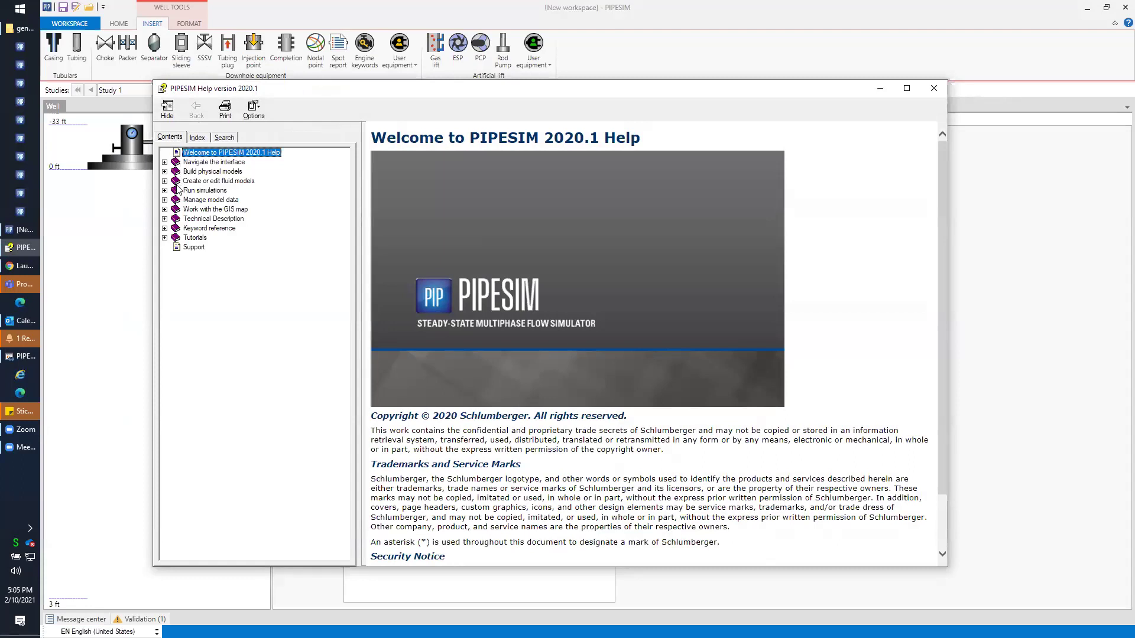
Look through the help tutorials on oil well performance, gas well performance, subsea tieback design and looped gas gathering network, and close the help.
left_click(164, 238)
left_click(204, 248)
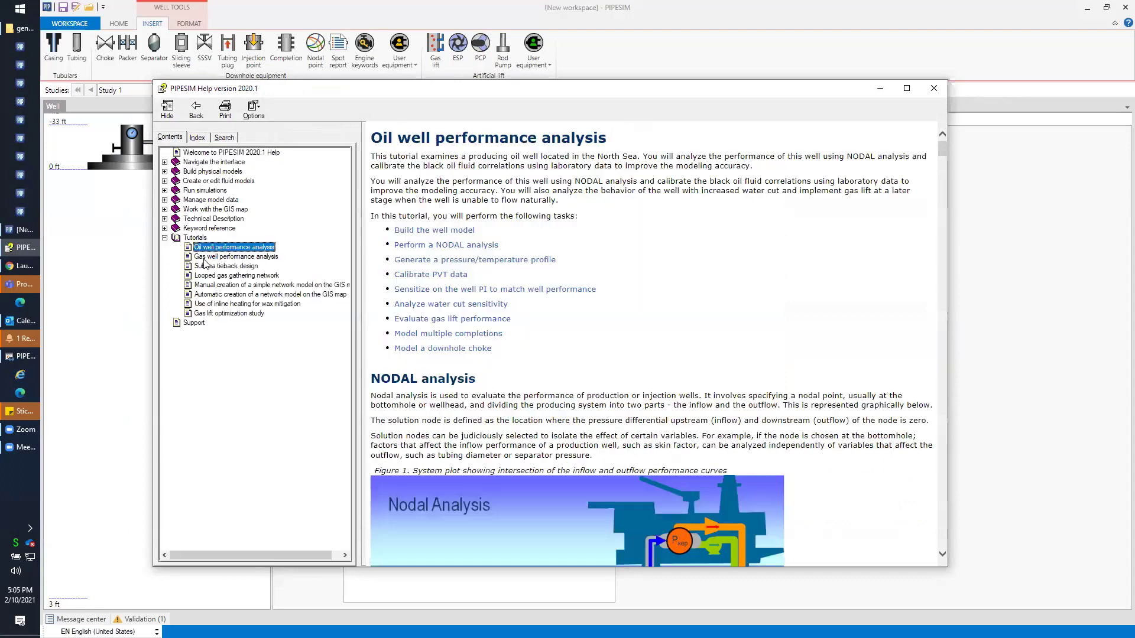
left_click(204, 258)
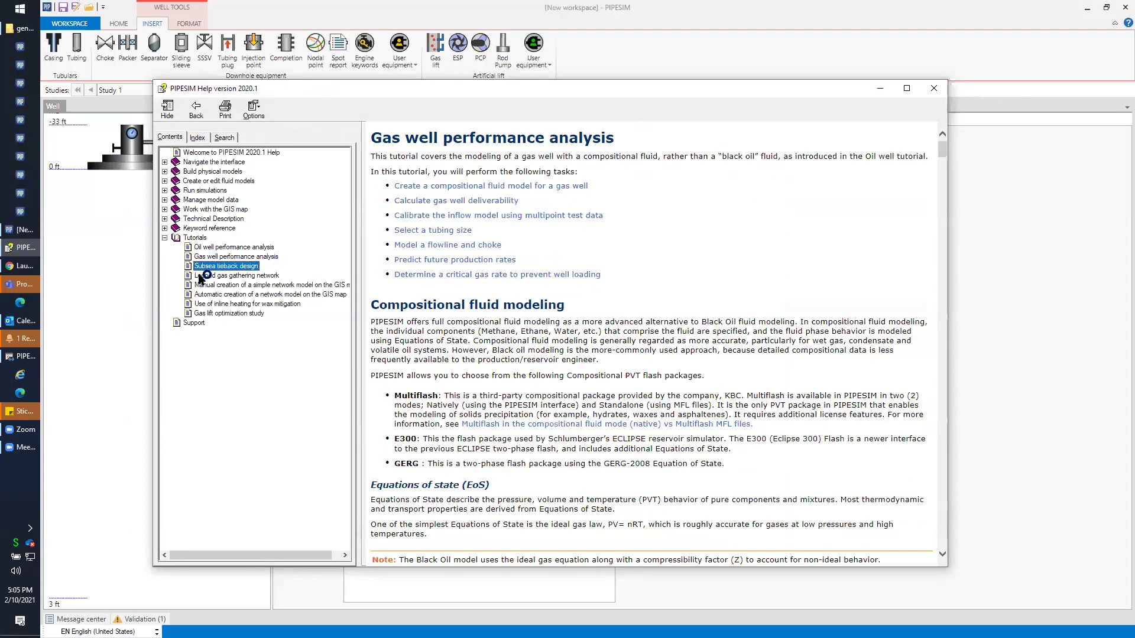
left_click(201, 268)
left_click(201, 276)
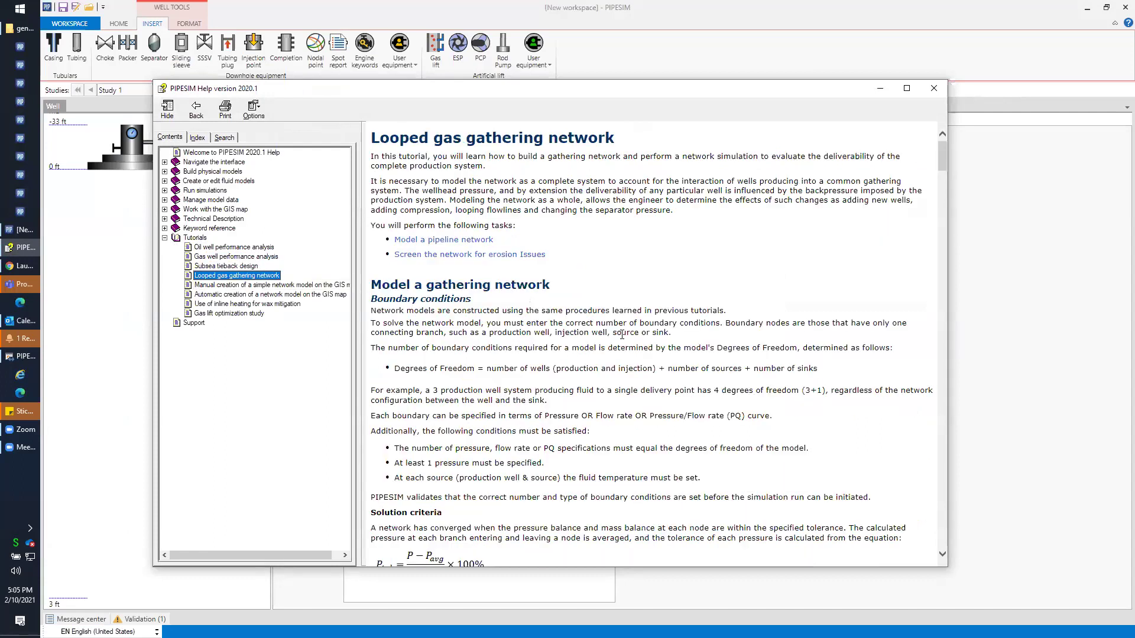
scroll(622, 335, "down", 20)
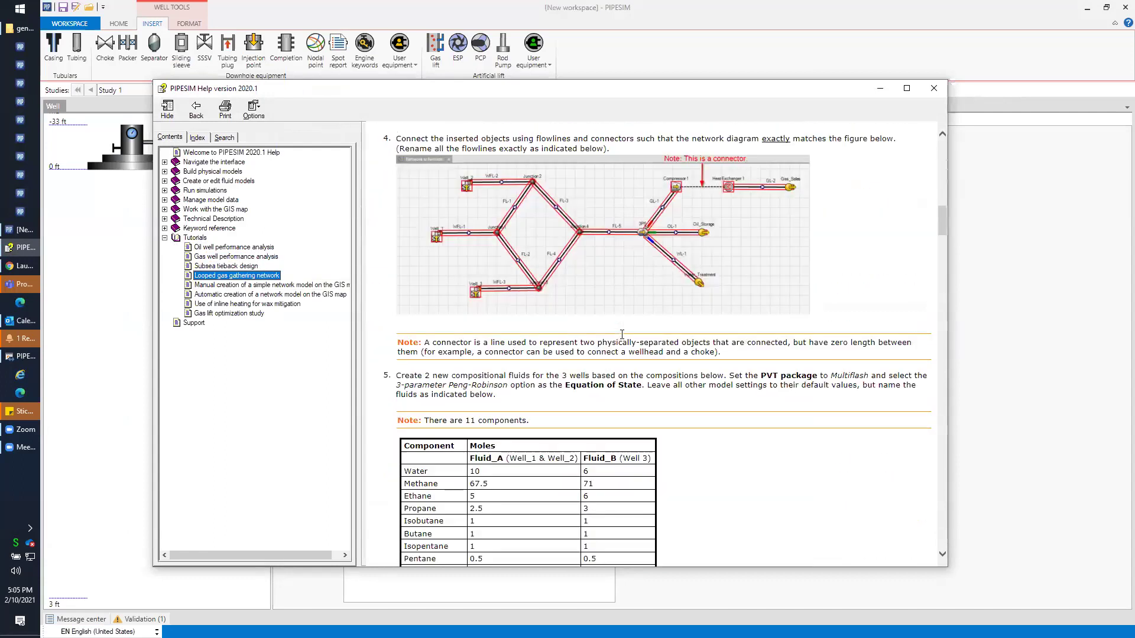
scroll(622, 335, "up", 20)
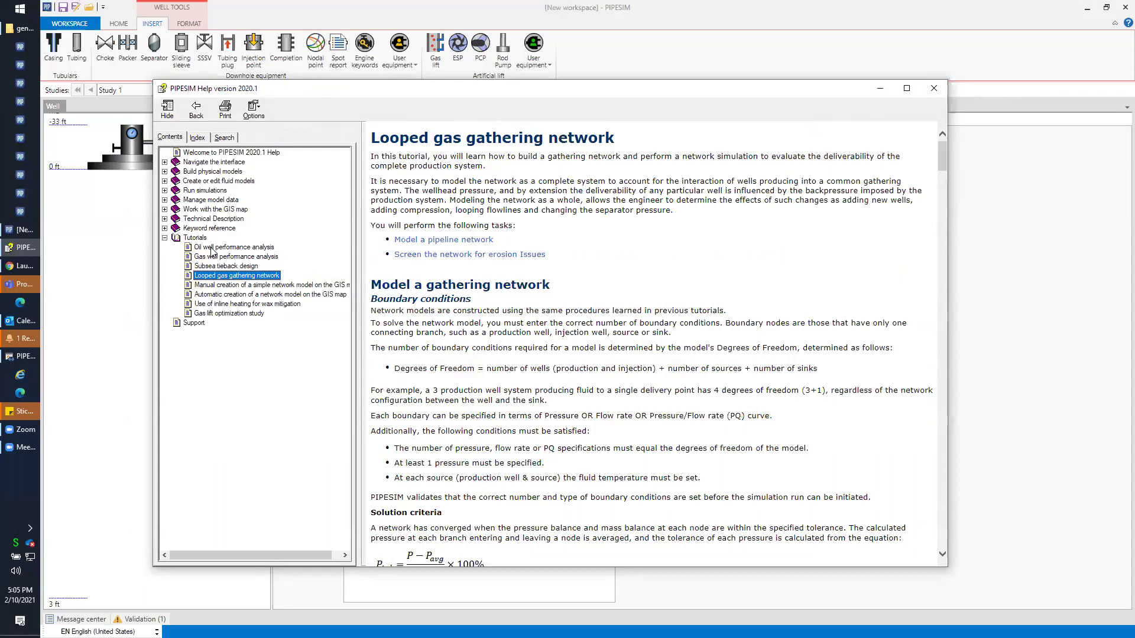
left_click(942, 88)
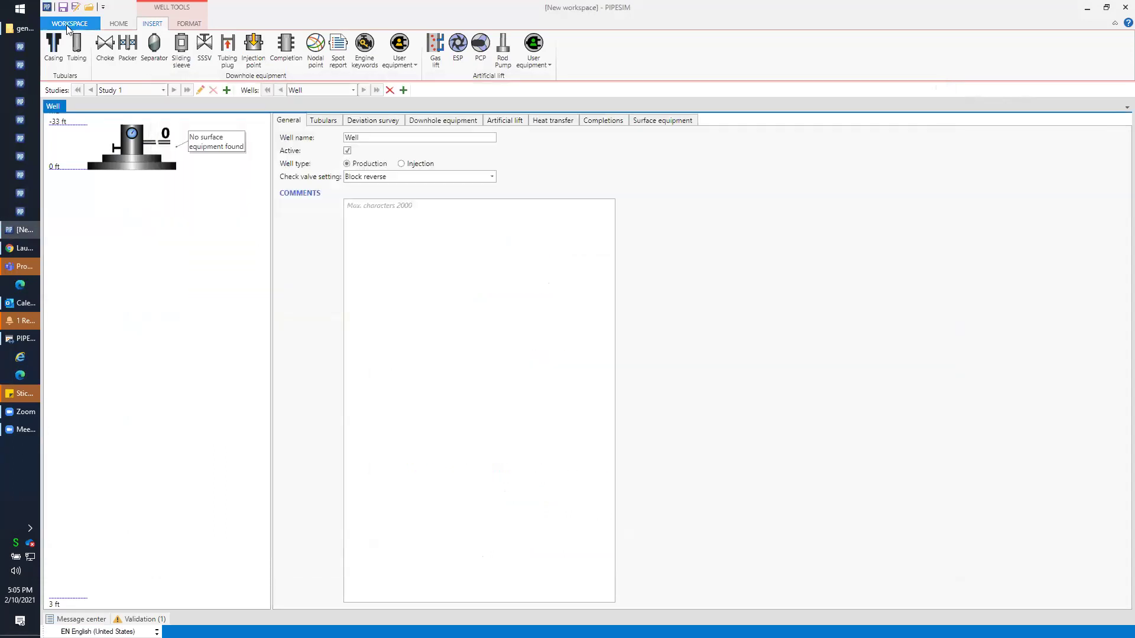
Reopen the PIPESIM help to view its main topics and close it again.
left_click(67, 25)
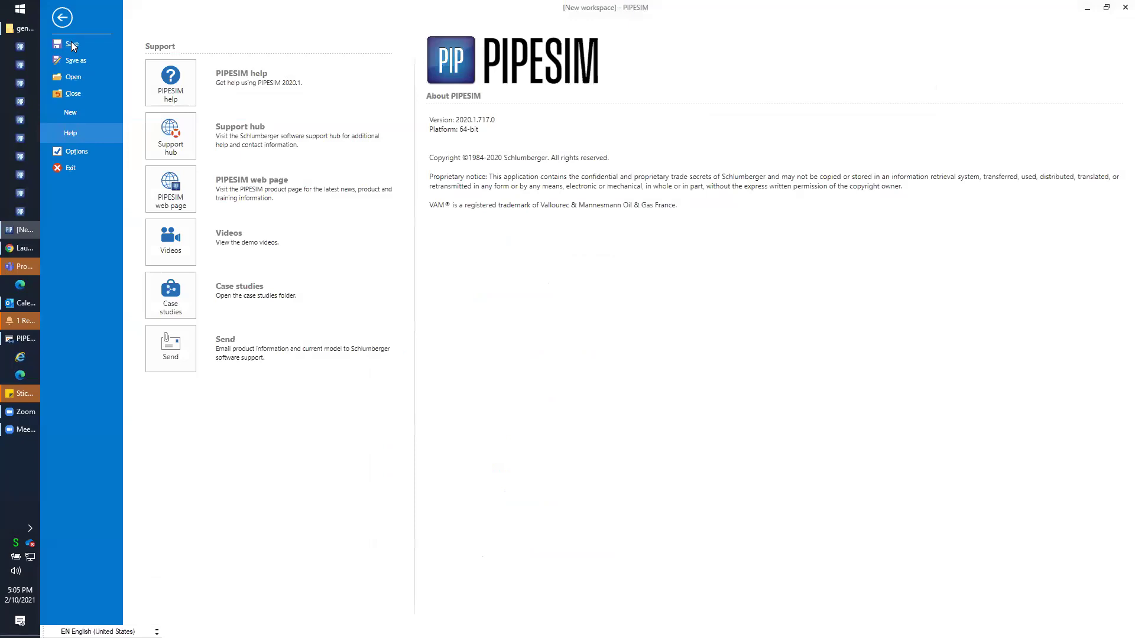
left_click(179, 93)
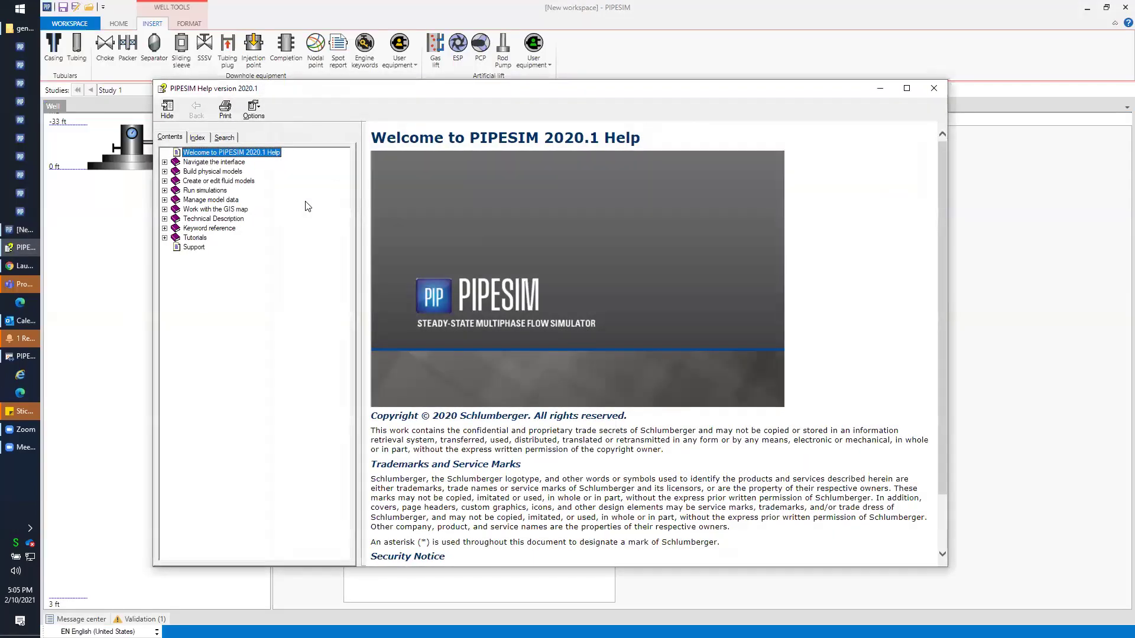
left_click(935, 89)
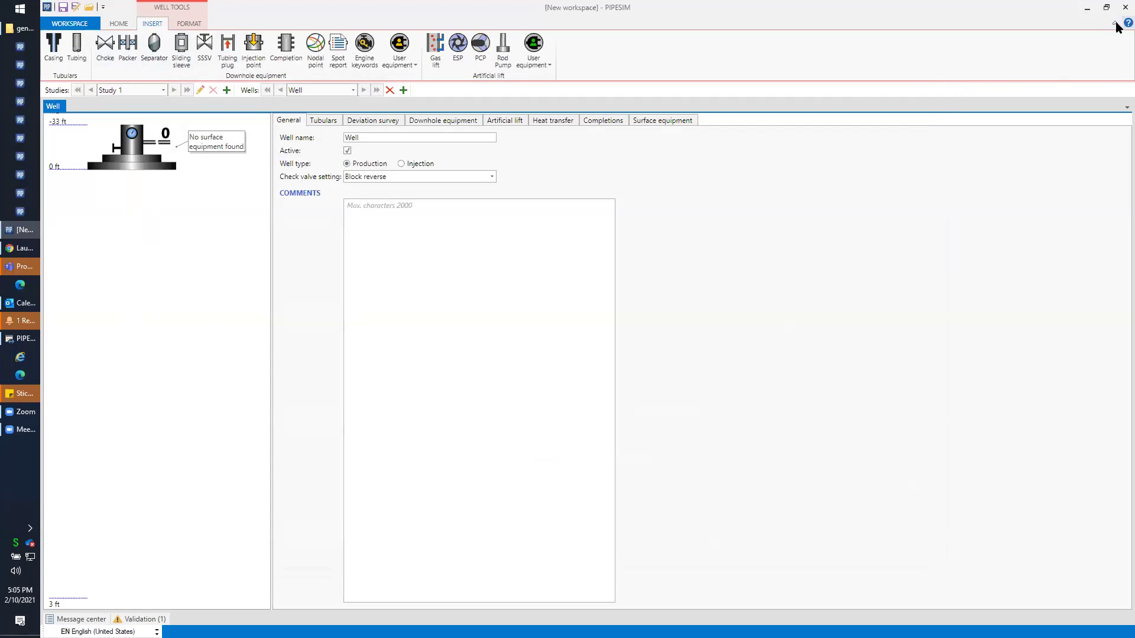
left_click(106, 56)
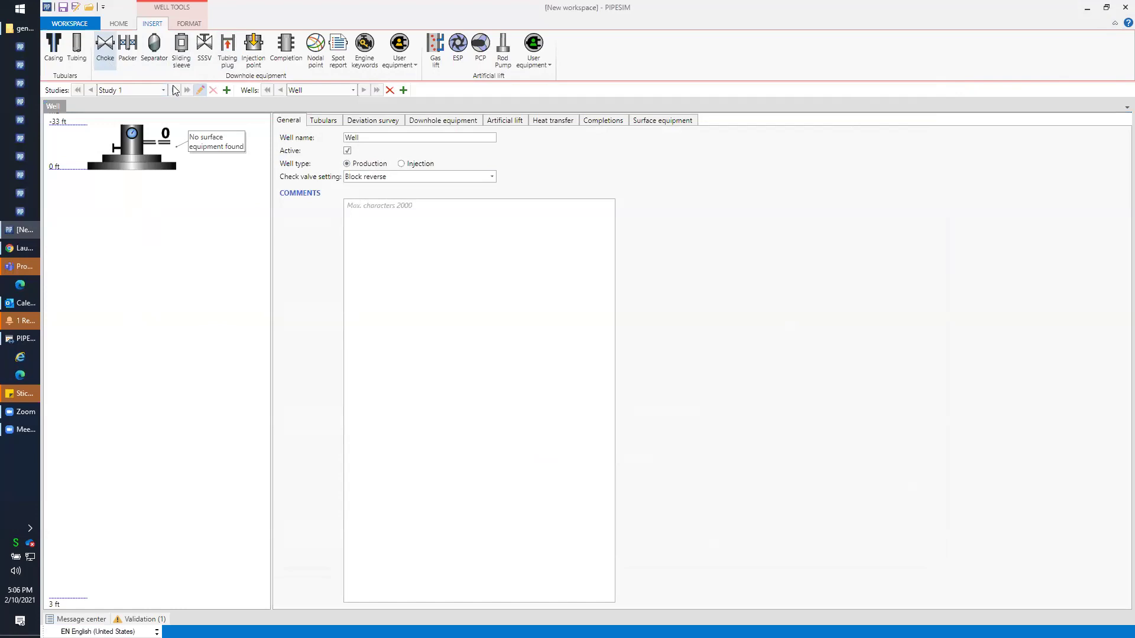
left_click(188, 26)
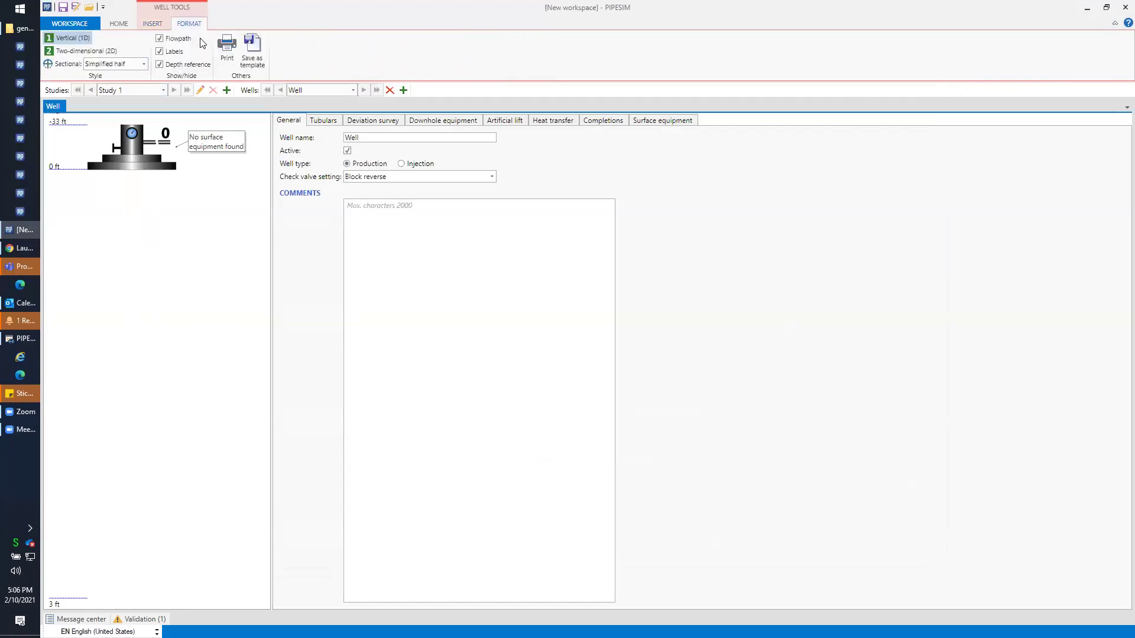
left_click(126, 25)
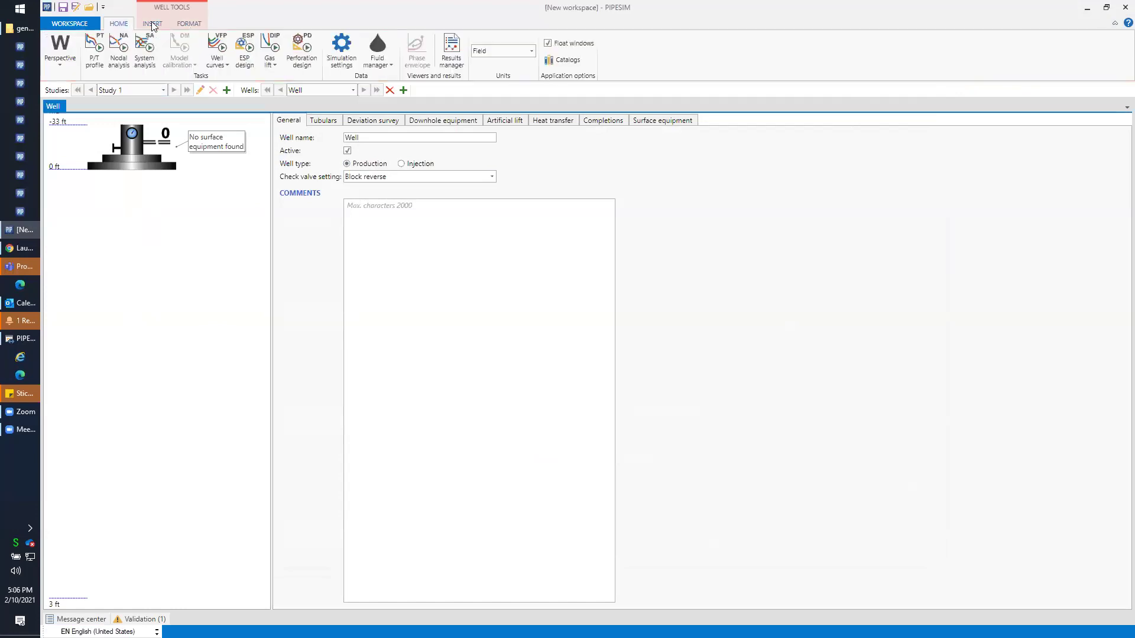
Add a casing string to the wellbore schematic and show its tubular data.
left_click(152, 23)
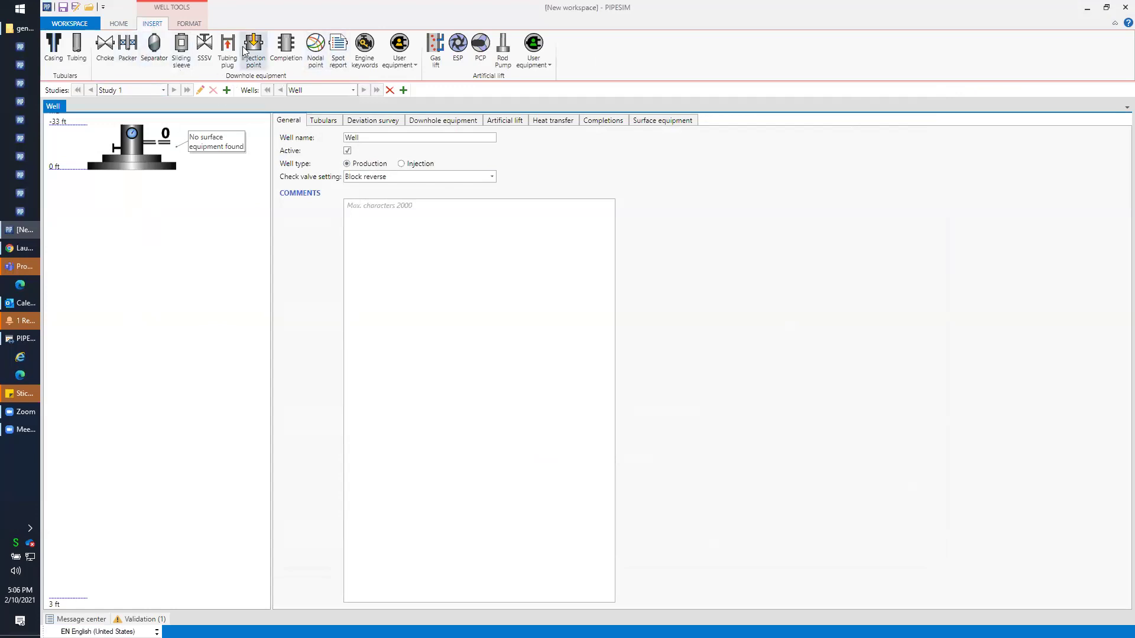
mouse_move(54, 51)
left_mouse_down()
mouse_move(127, 168)
mouse_move(178, 172)
left_mouse_up()
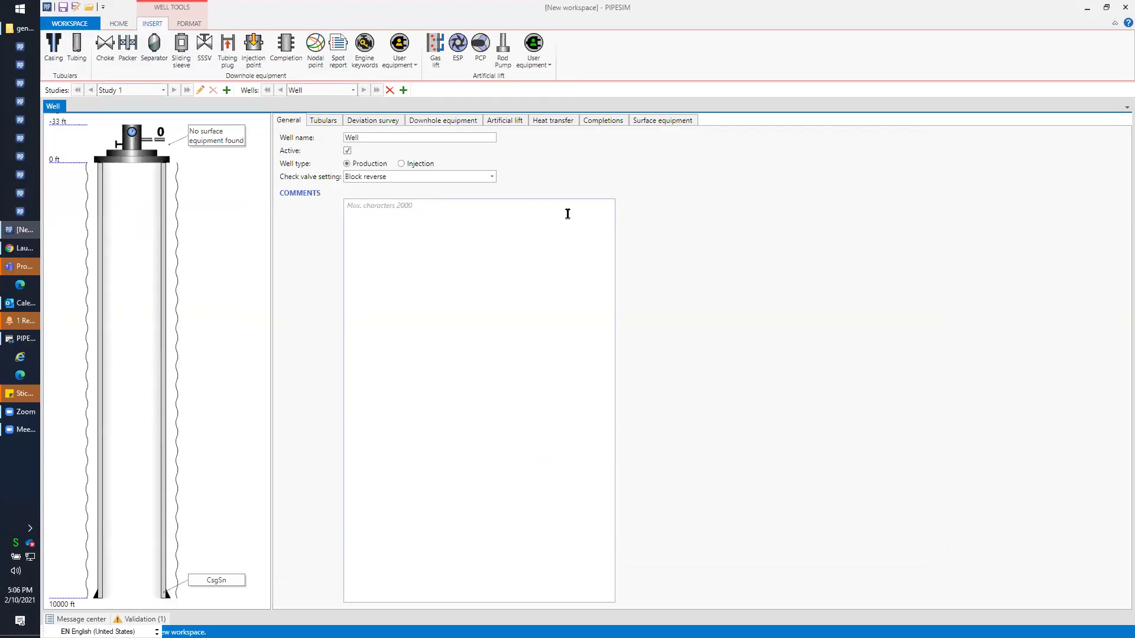
left_click(319, 121)
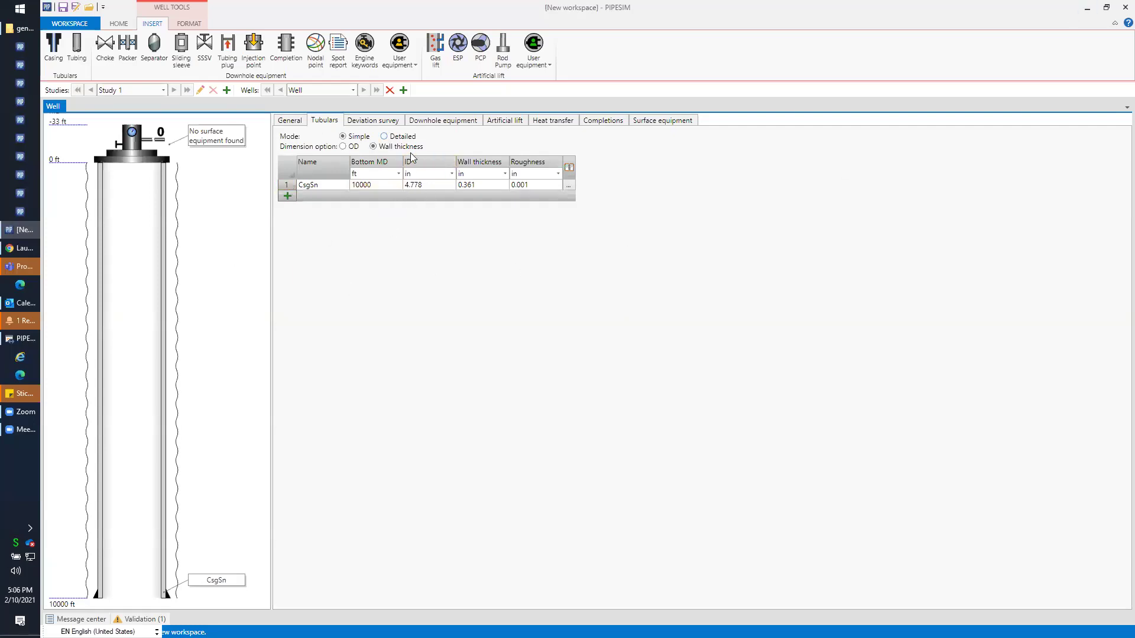
Review the well's deviation survey, artificial lift and downhole equipment settings.
left_click(387, 122)
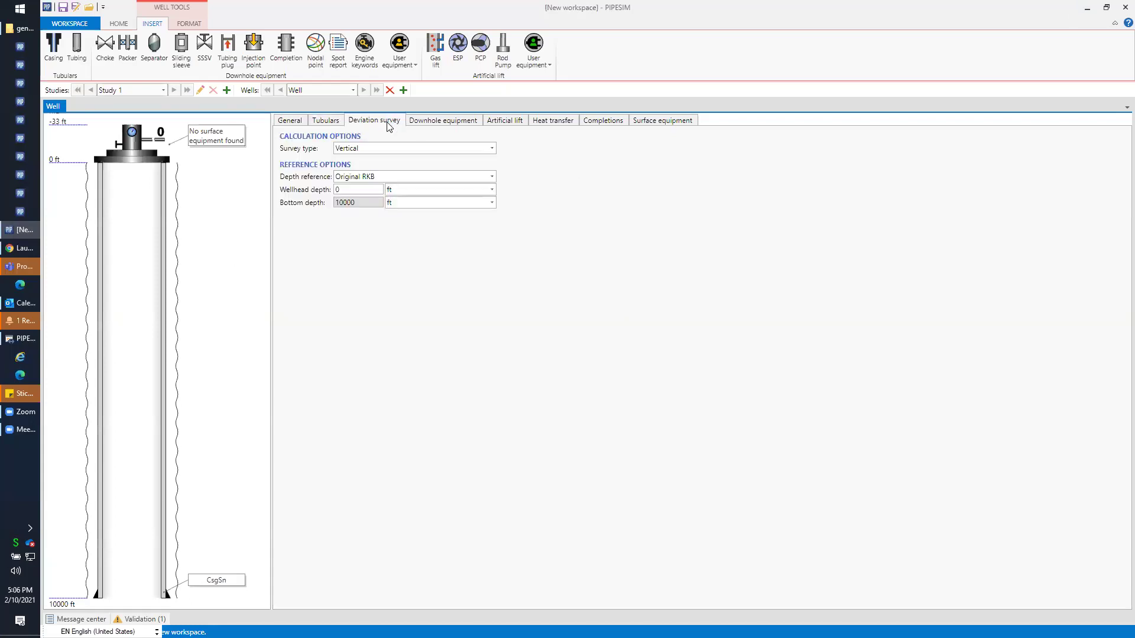
left_click(465, 121)
left_click(499, 116)
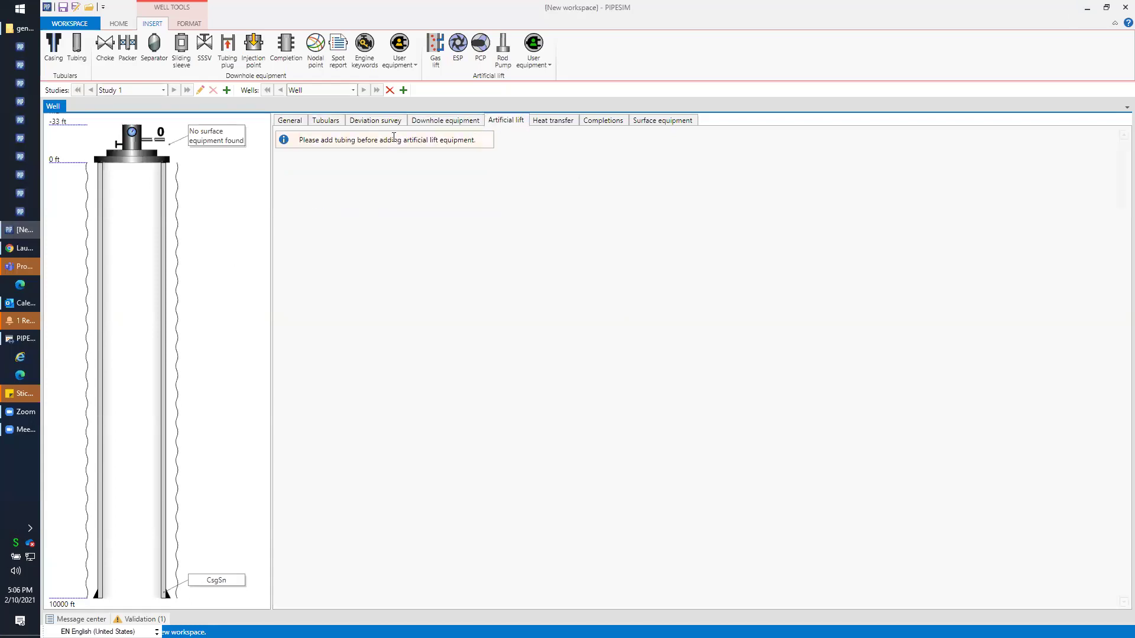
left_click(458, 123)
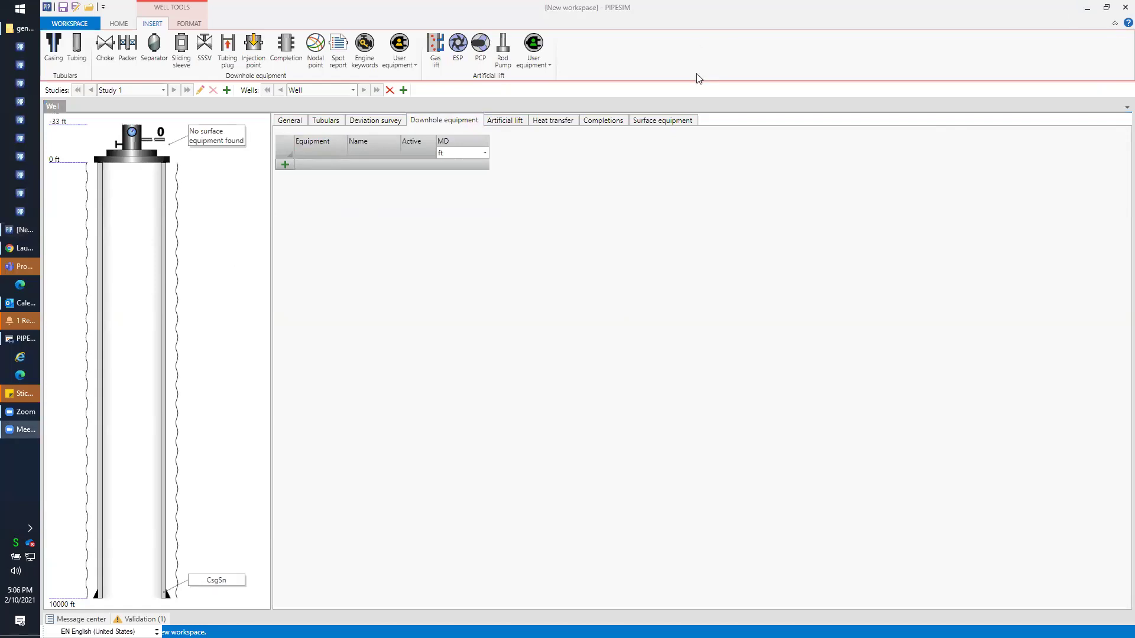
View the casing catalog and its help topic on casing catalog properties, and close both.
left_click(190, 24)
left_click(149, 25)
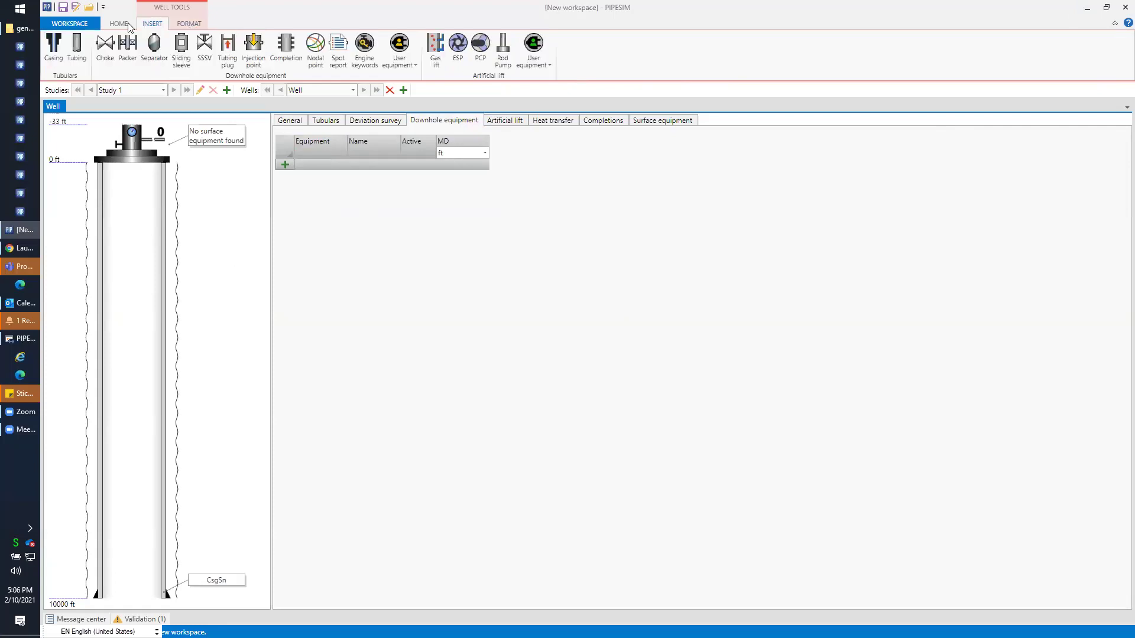
left_click(120, 25)
left_click(561, 59)
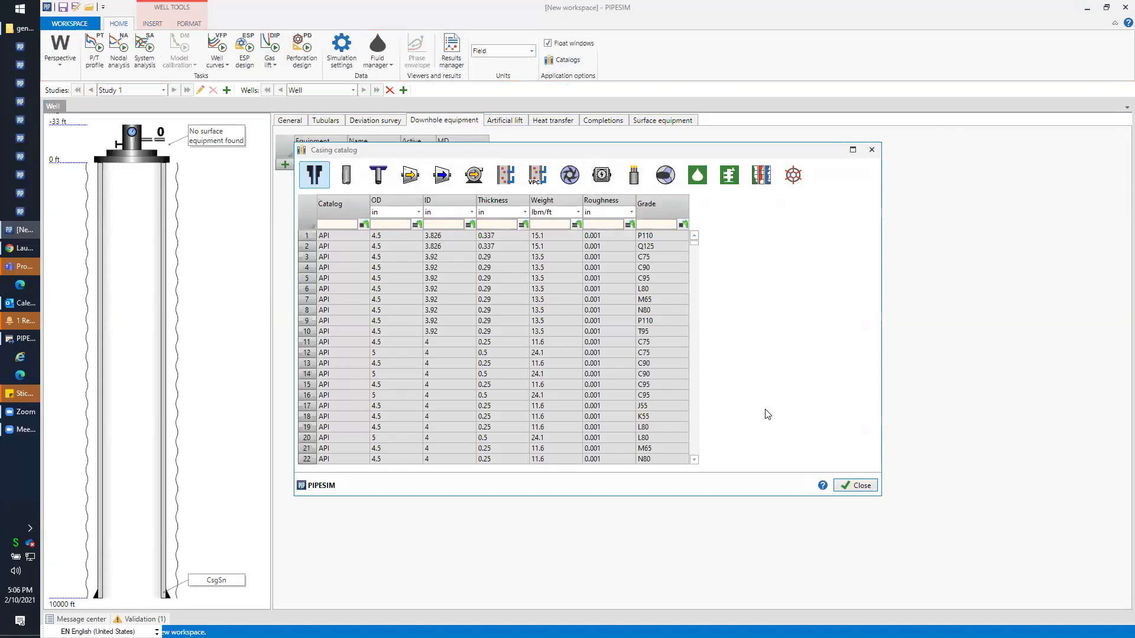
left_click(823, 486)
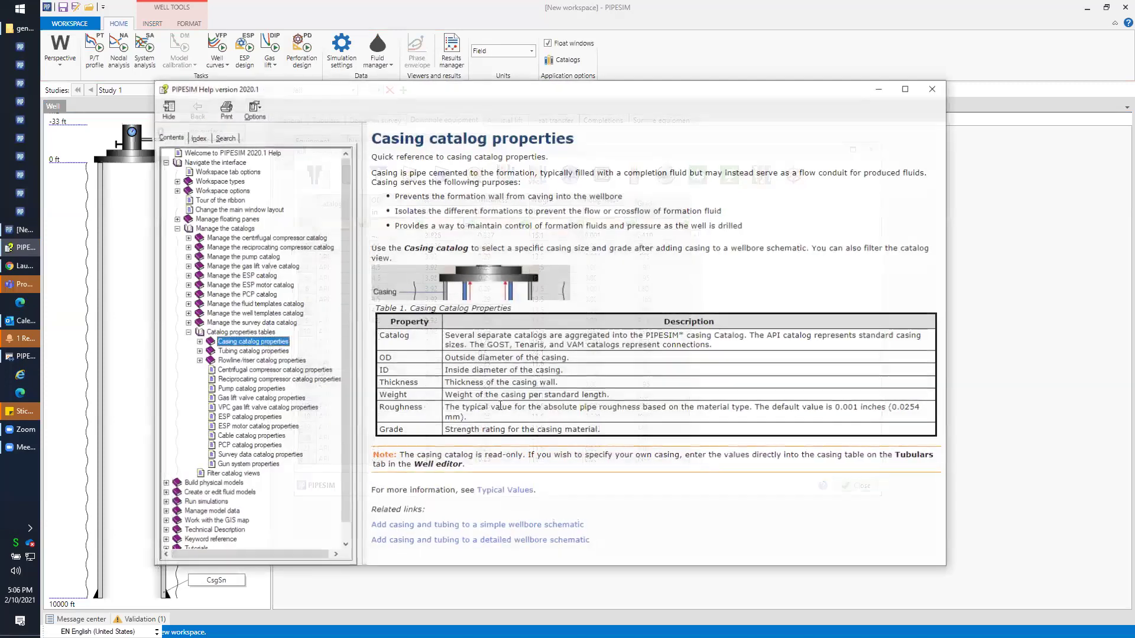
left_click(934, 89)
left_click(861, 486)
Browse the case studies' Well Models folder and leave it without opening a model.
left_click(72, 23)
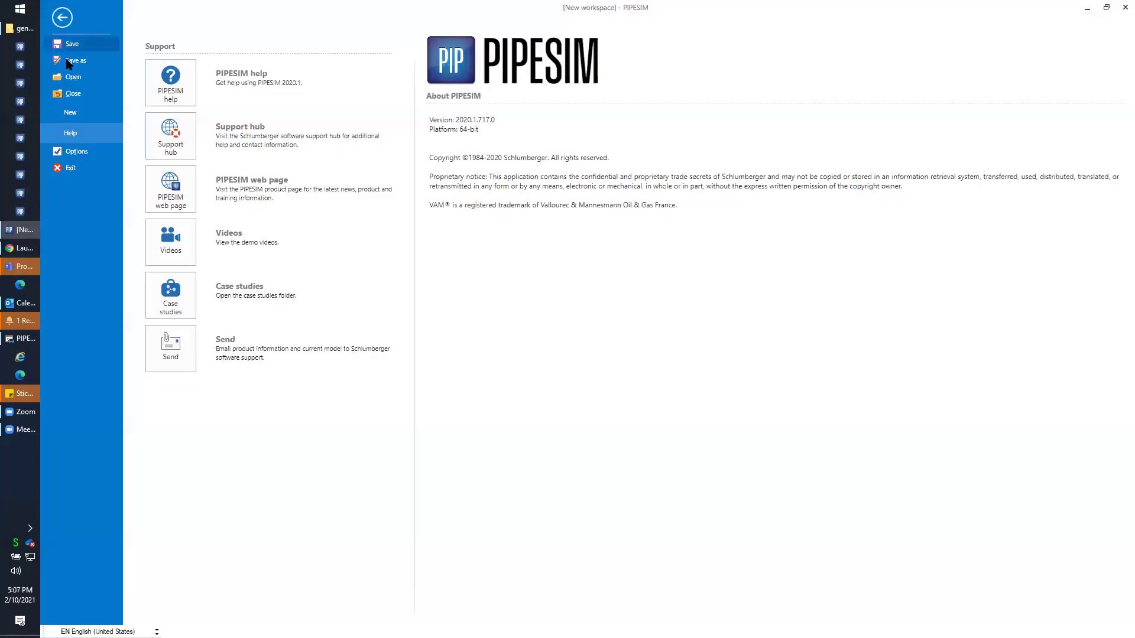
left_click(67, 111)
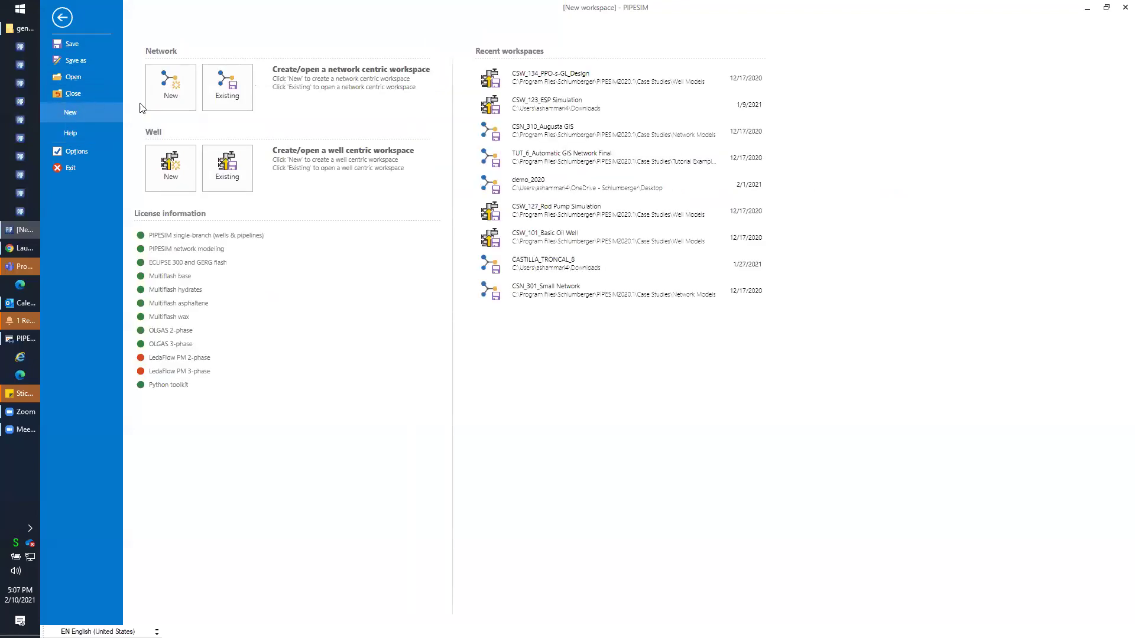
left_click(167, 175)
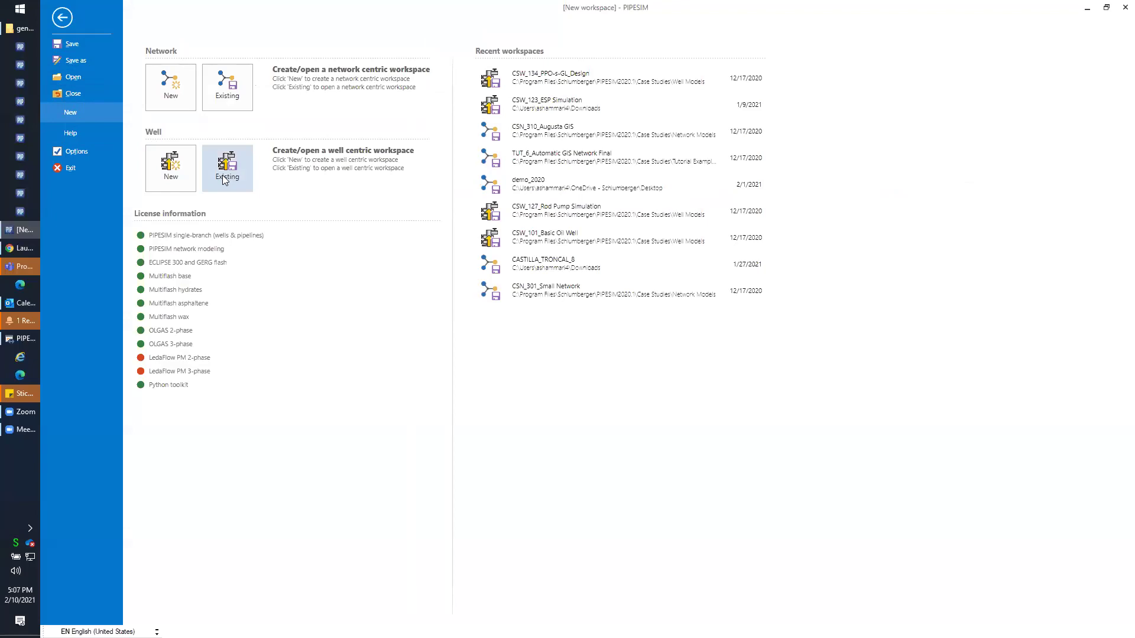
left_click(70, 133)
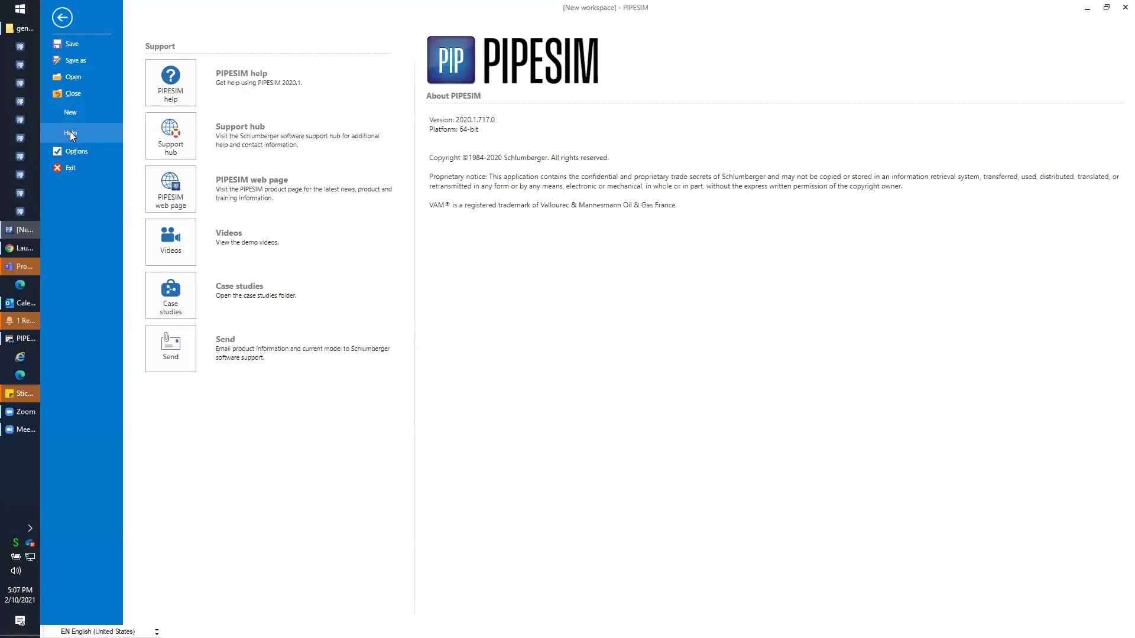
left_click(168, 300)
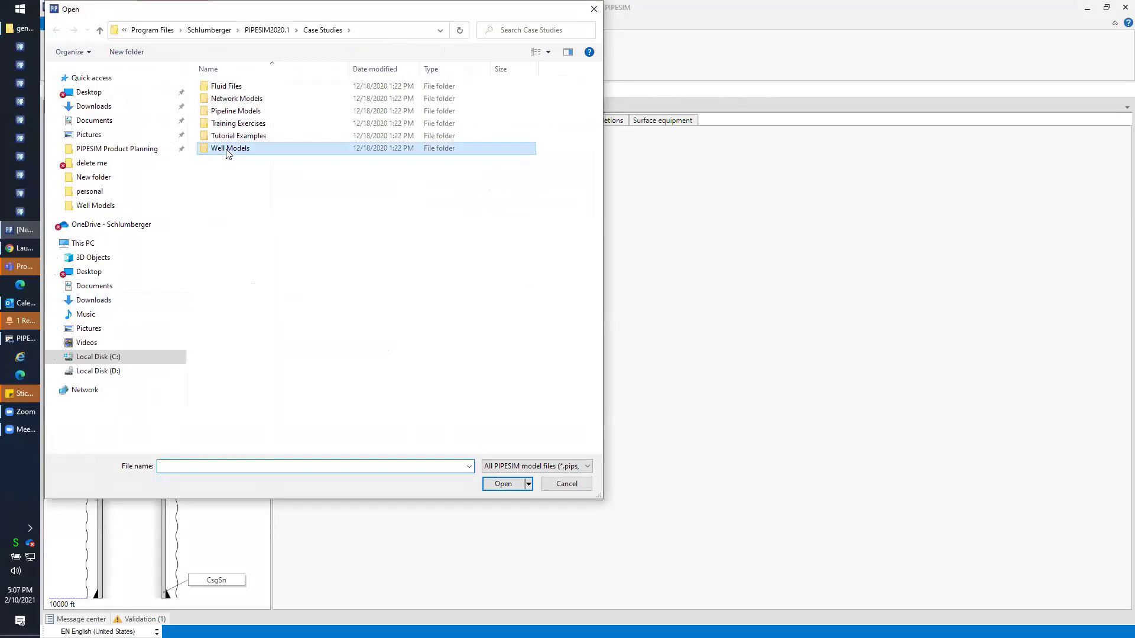
double_click(227, 149)
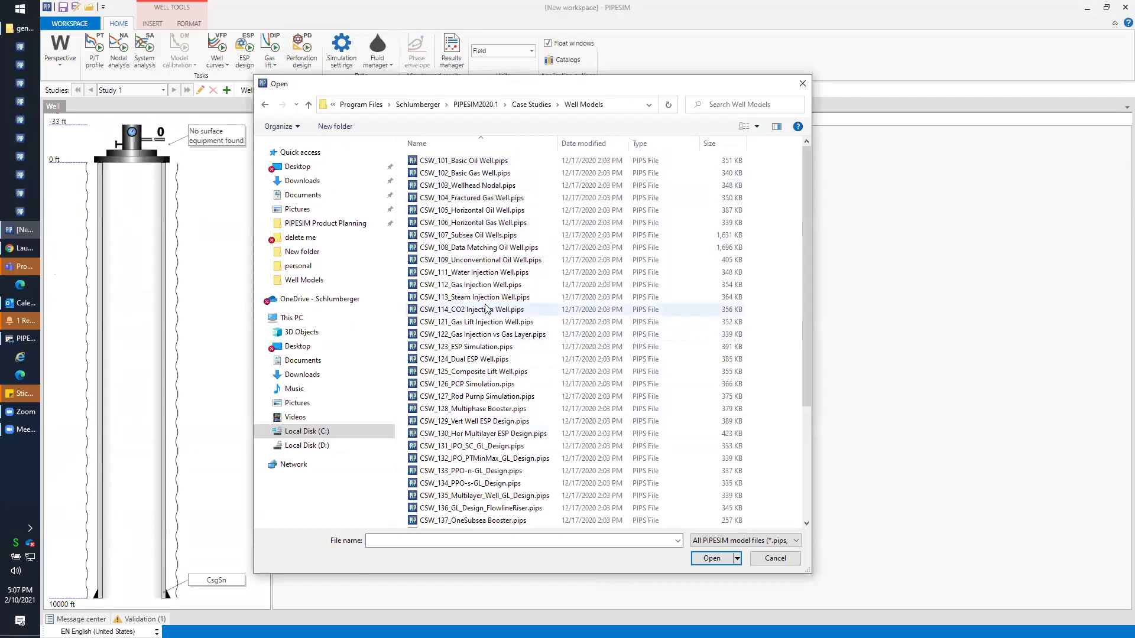
left_click(775, 559)
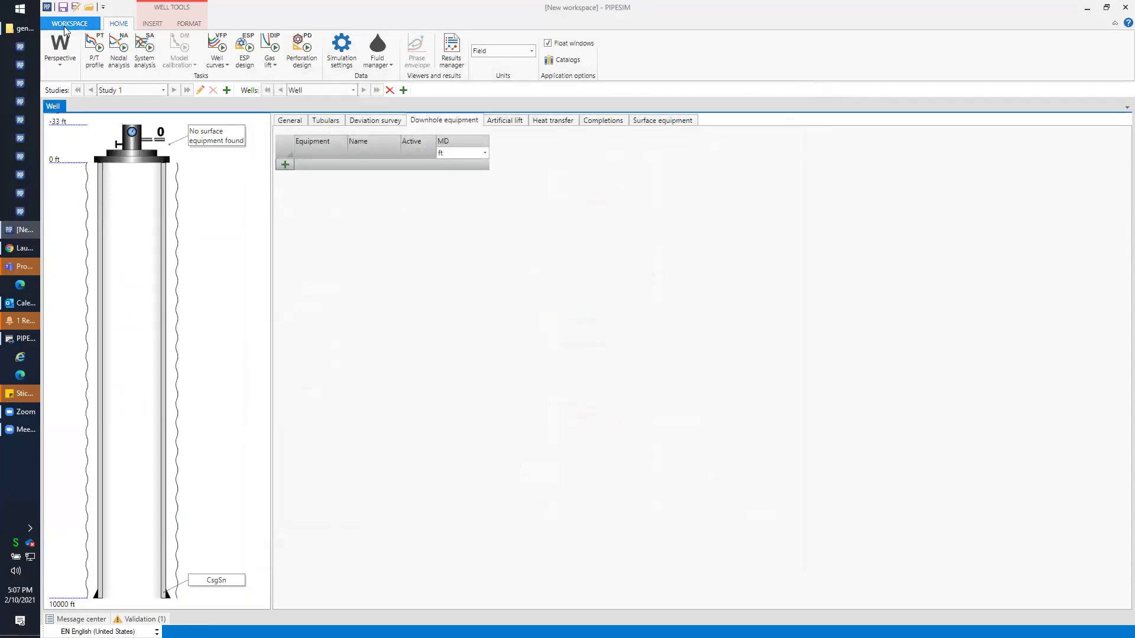
Start a new well centric workspace, discarding the changes to the current one.
left_click(65, 22)
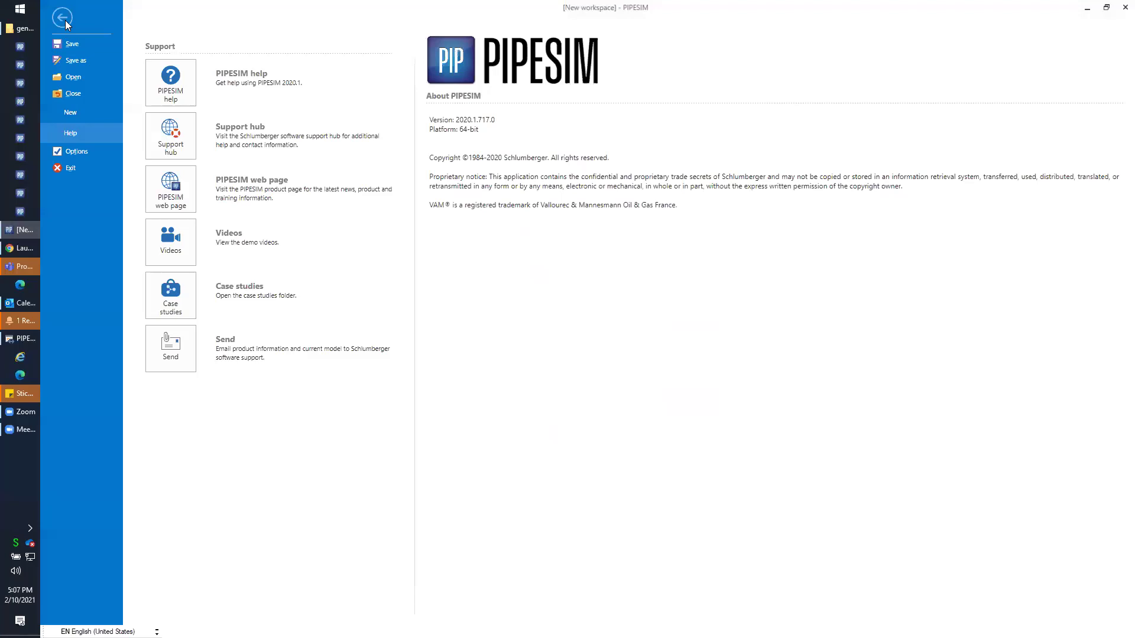
left_click(74, 111)
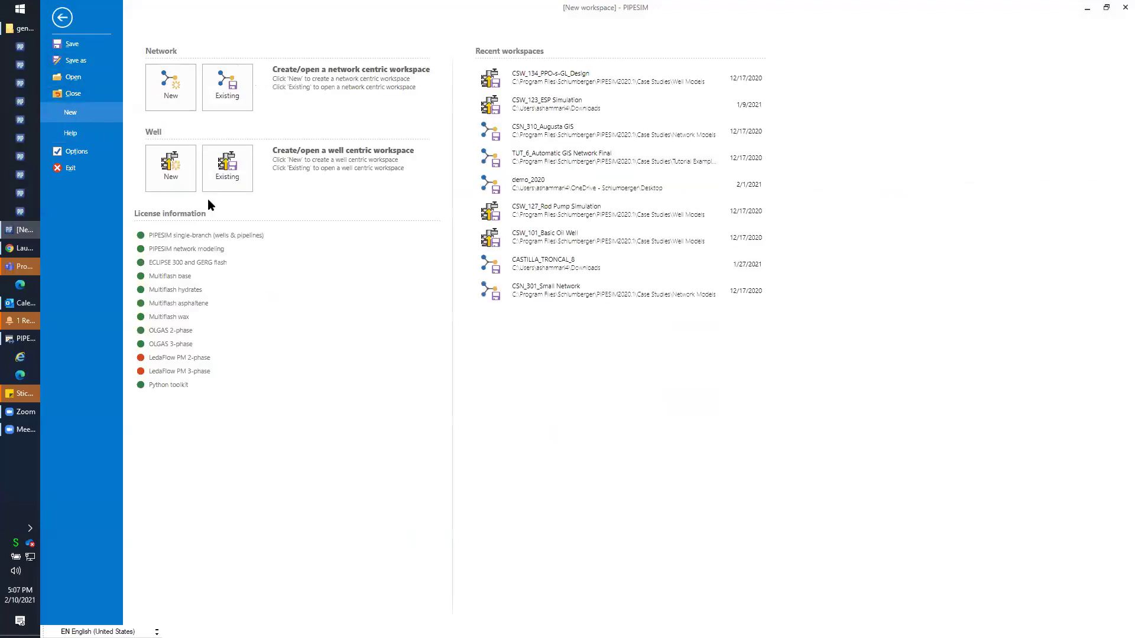
left_click(170, 170)
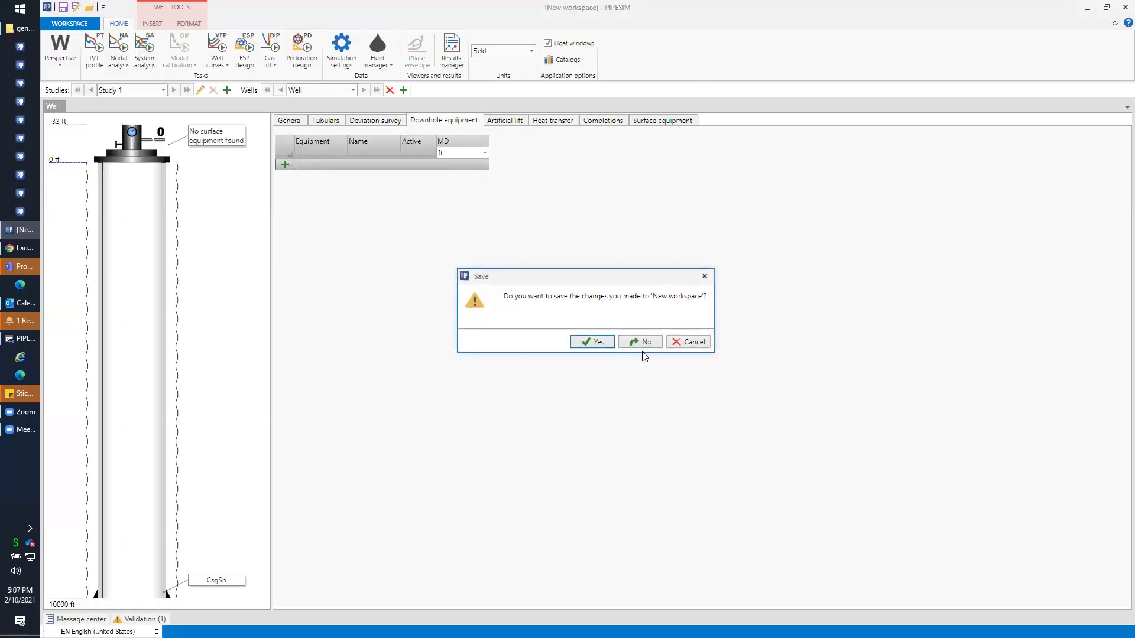
left_click(646, 342)
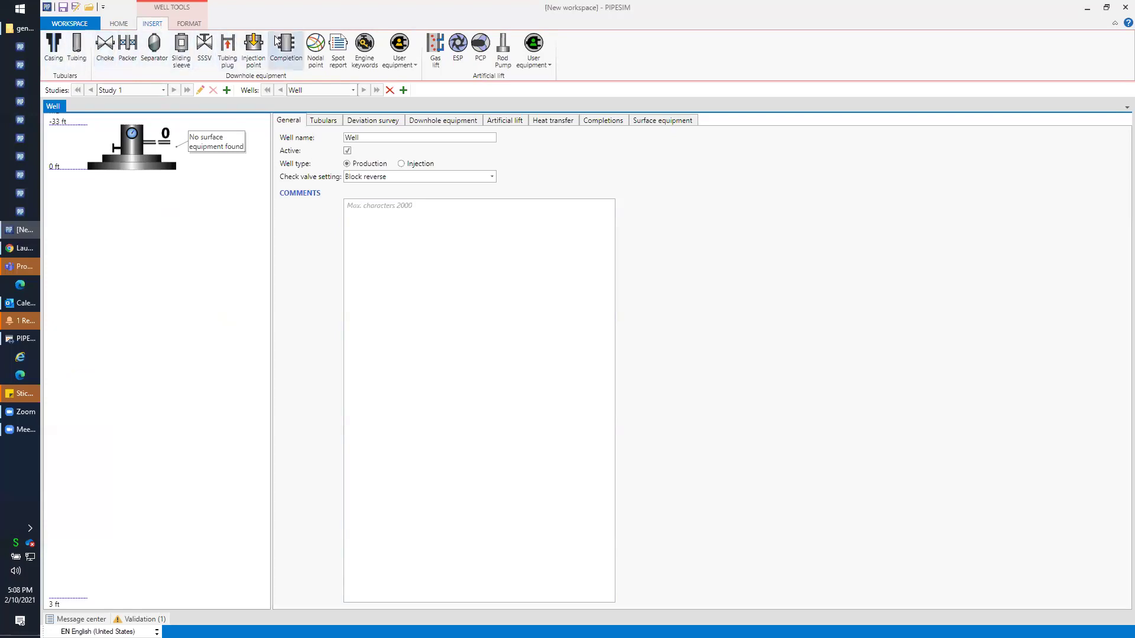
Look through the new well's tubulars, deviation survey, downhole equipment, artificial lift, heat transfer, completions, surface equipment and general settings.
left_click(317, 122)
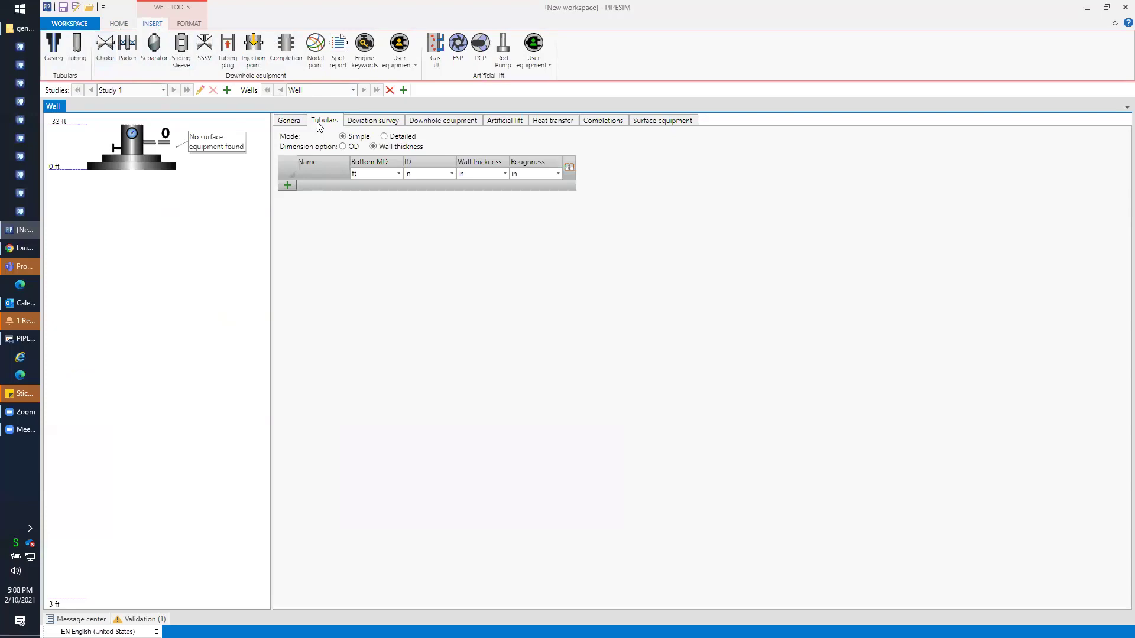
left_click(359, 122)
left_click(422, 122)
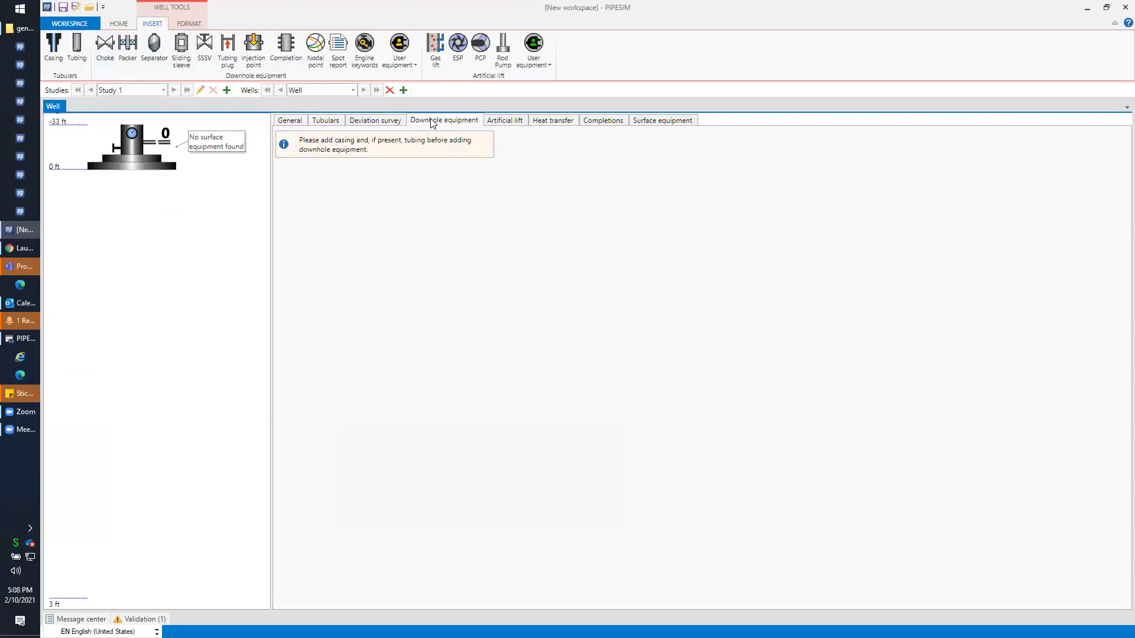
left_click(502, 122)
left_click(560, 120)
left_click(603, 120)
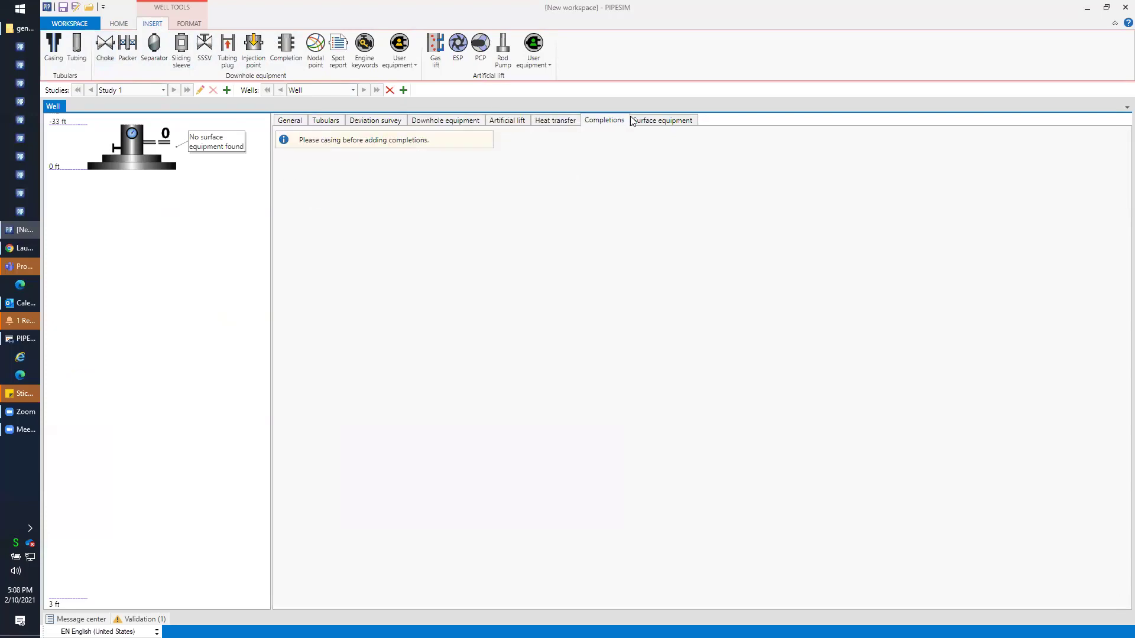
left_click(658, 120)
left_click(289, 122)
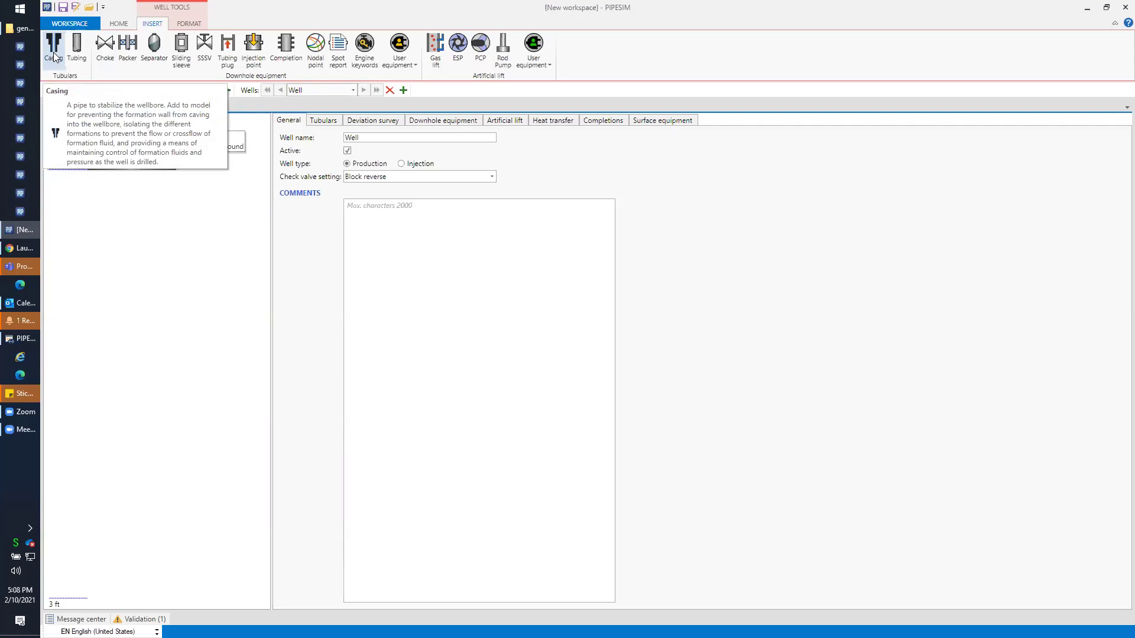
Add a casing string and a tubing string to the wellbore schematic, with the tubular data shown.
left_click_drag(54, 58, 181, 177)
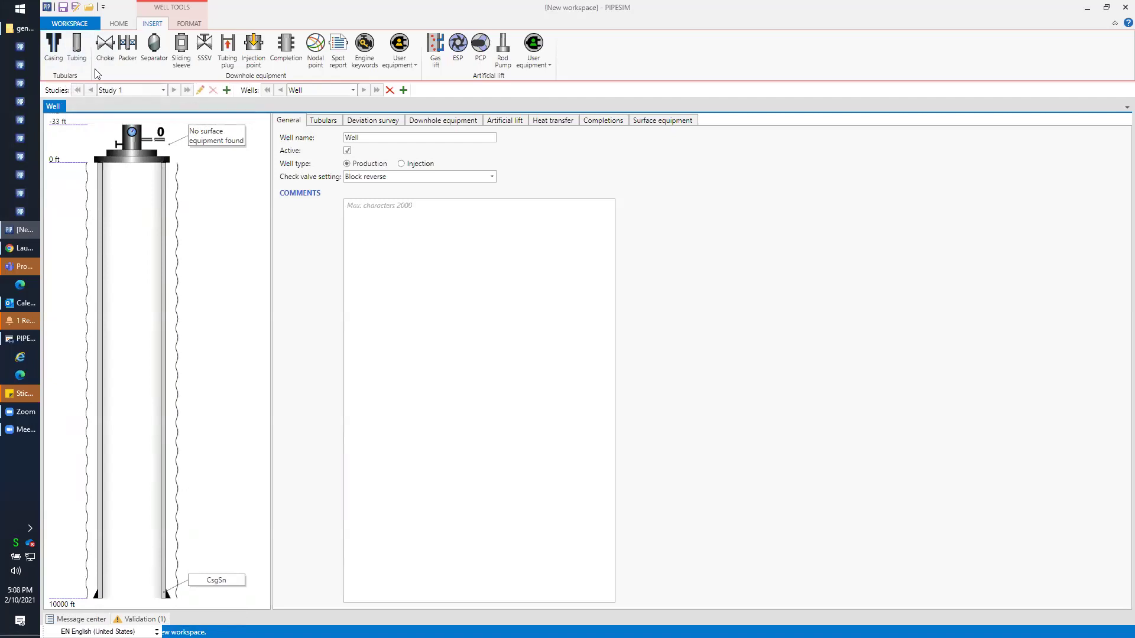
left_click(327, 120)
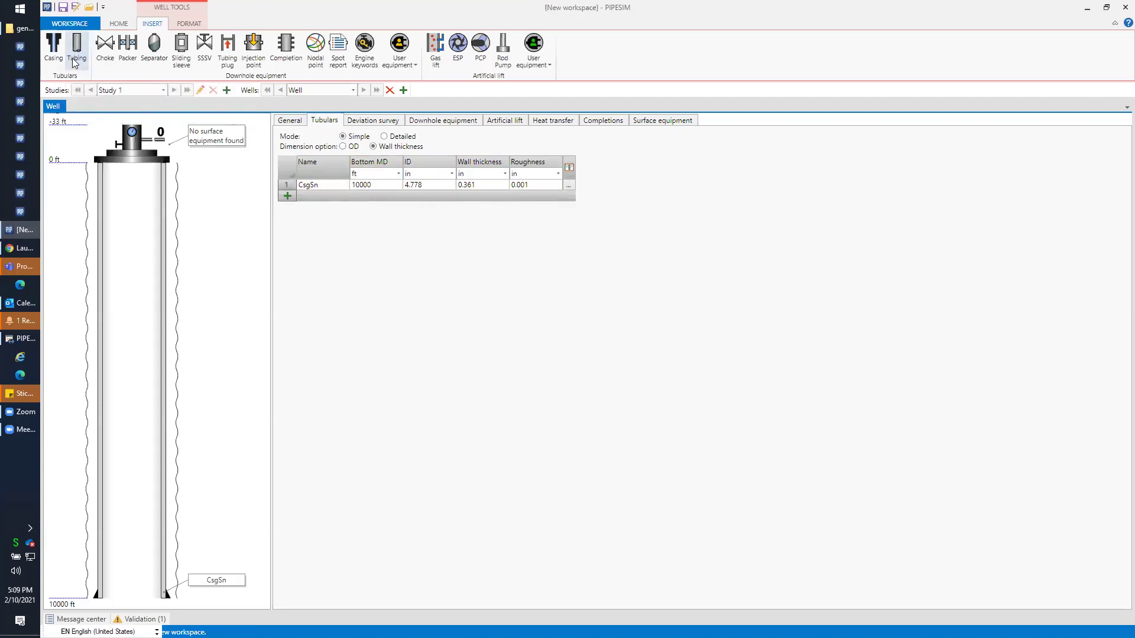
left_click_drag(77, 49, 128, 171)
mouse_move(77, 49)
left_mouse_down()
mouse_move(117, 152)
mouse_move(139, 175)
left_mouse_up()
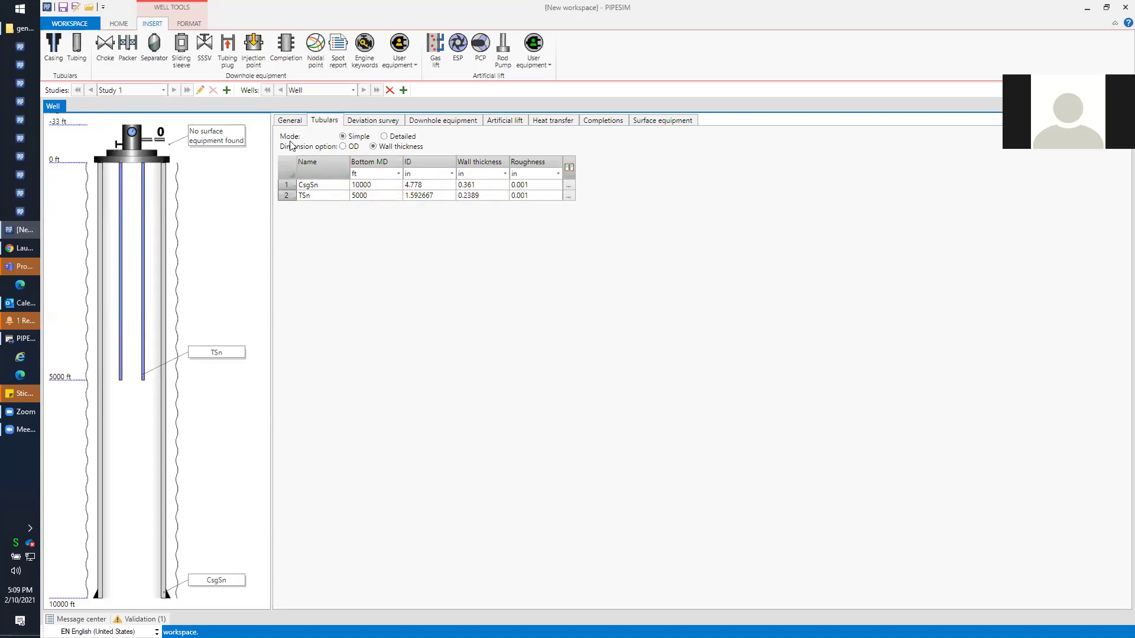
Compare the simple and detailed modes of the tubular data and leave it in detailed mode.
left_click(385, 137)
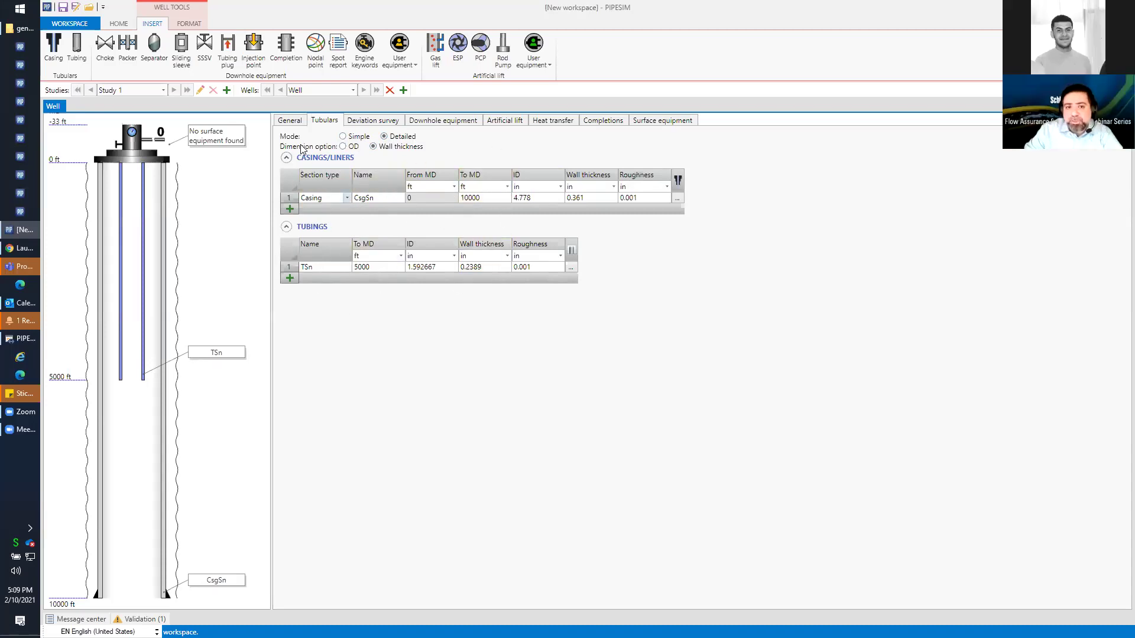
left_click(344, 136)
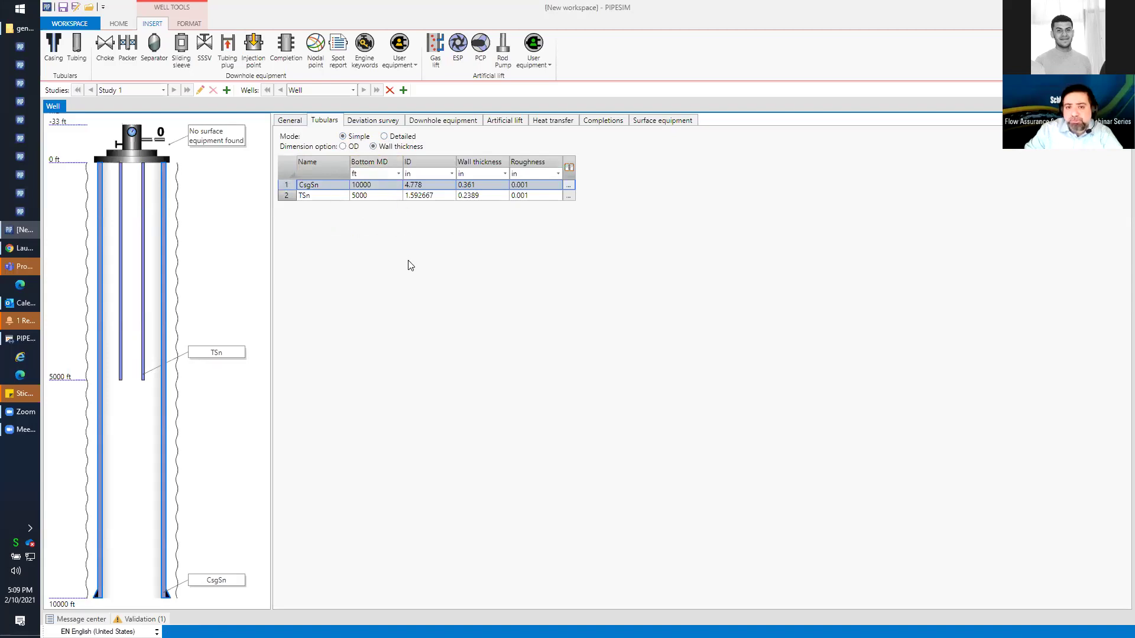
left_click(384, 136)
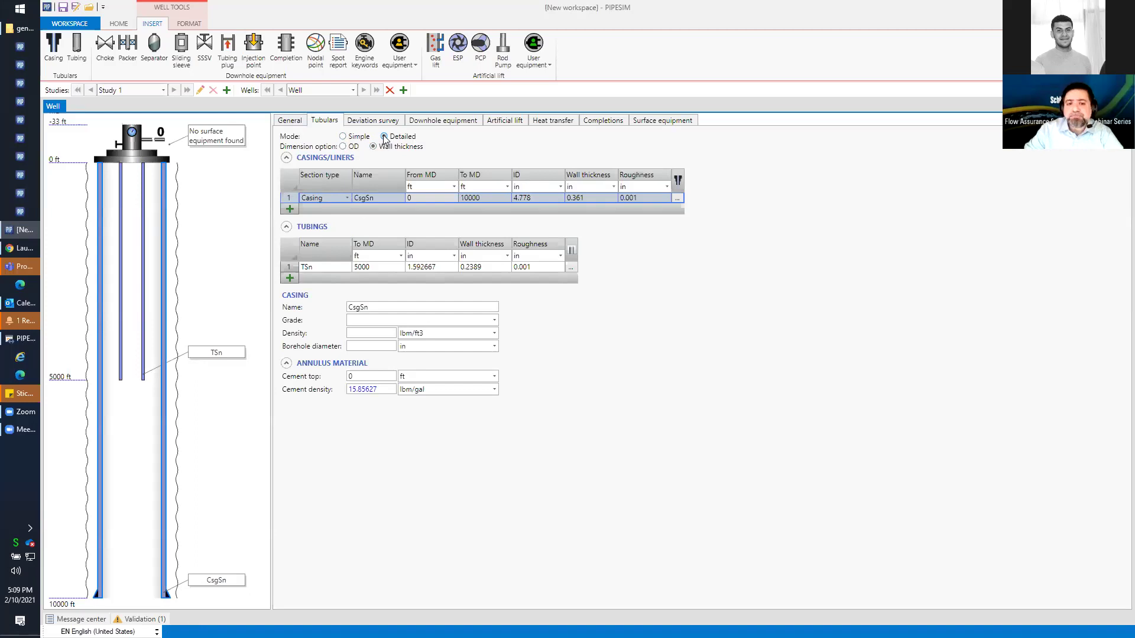
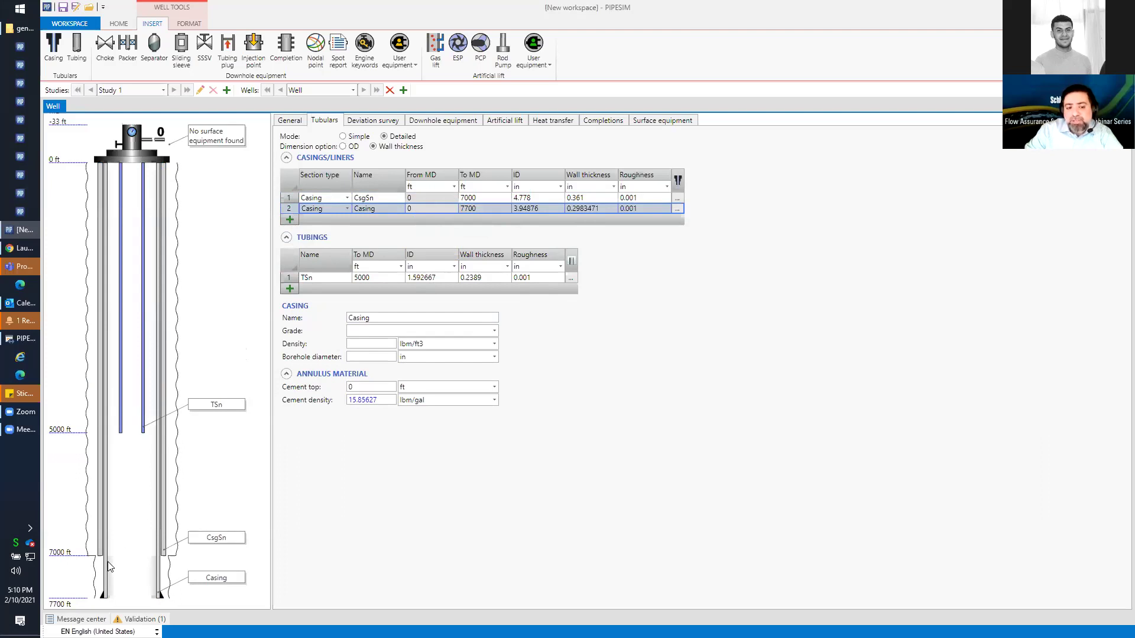
Set the bottom measured depth of the CsgSn casing to 6500 ft.
left_click(498, 198)
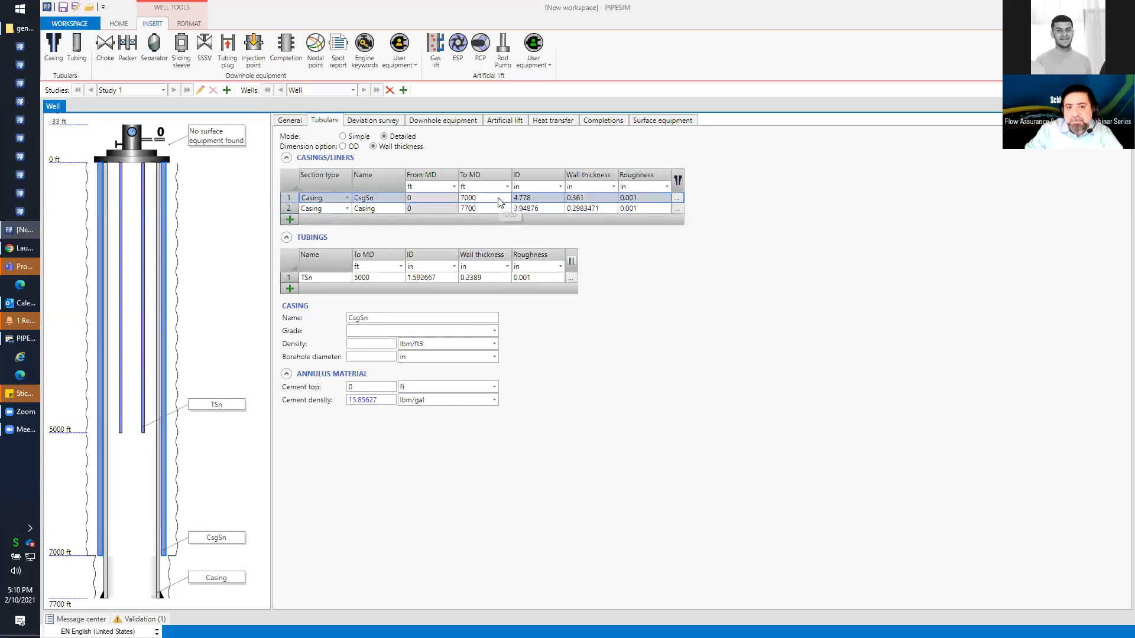
left_click(499, 197)
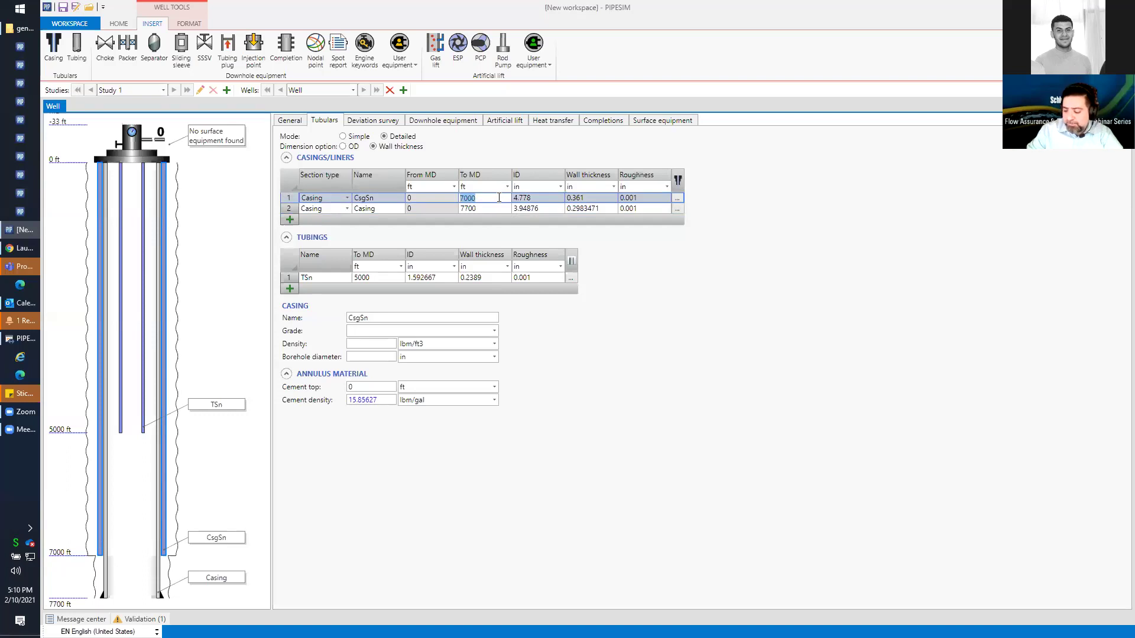
type("6500")
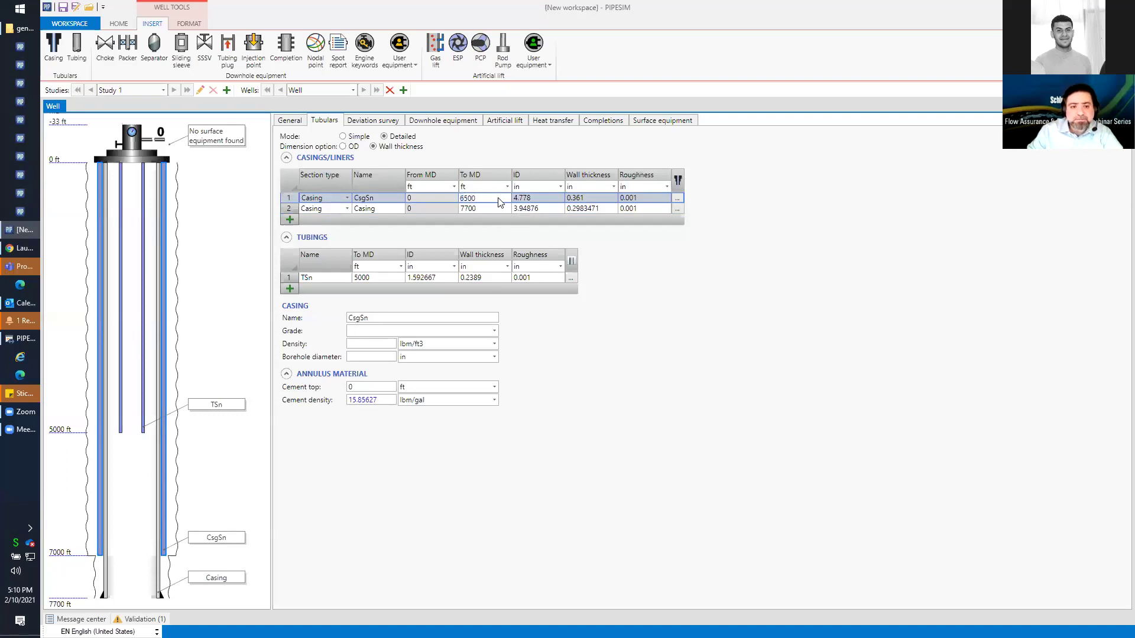
key("Return")
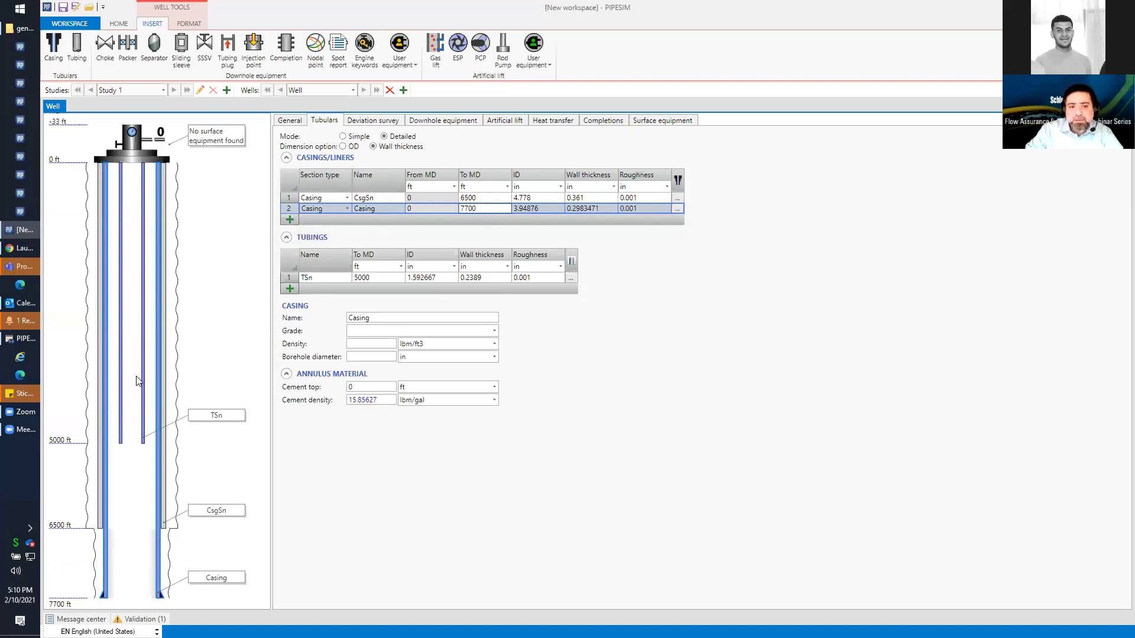
Add a third casing with a bottom measured depth of 5000 ft and an inner diameter of 6 in.
left_click(290, 219)
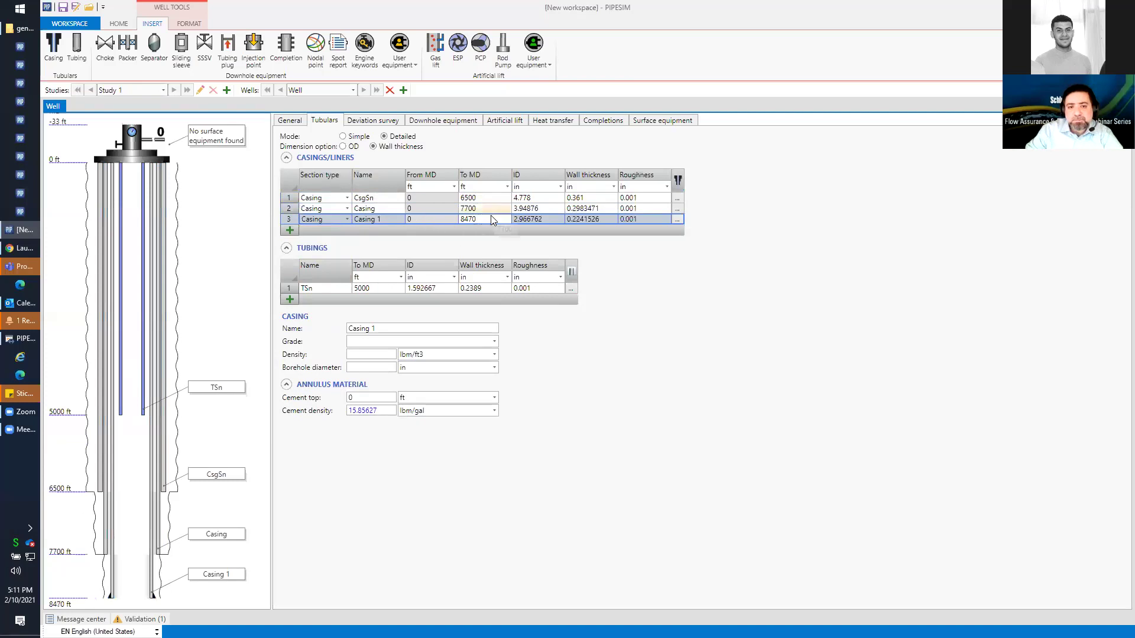
type("5000")
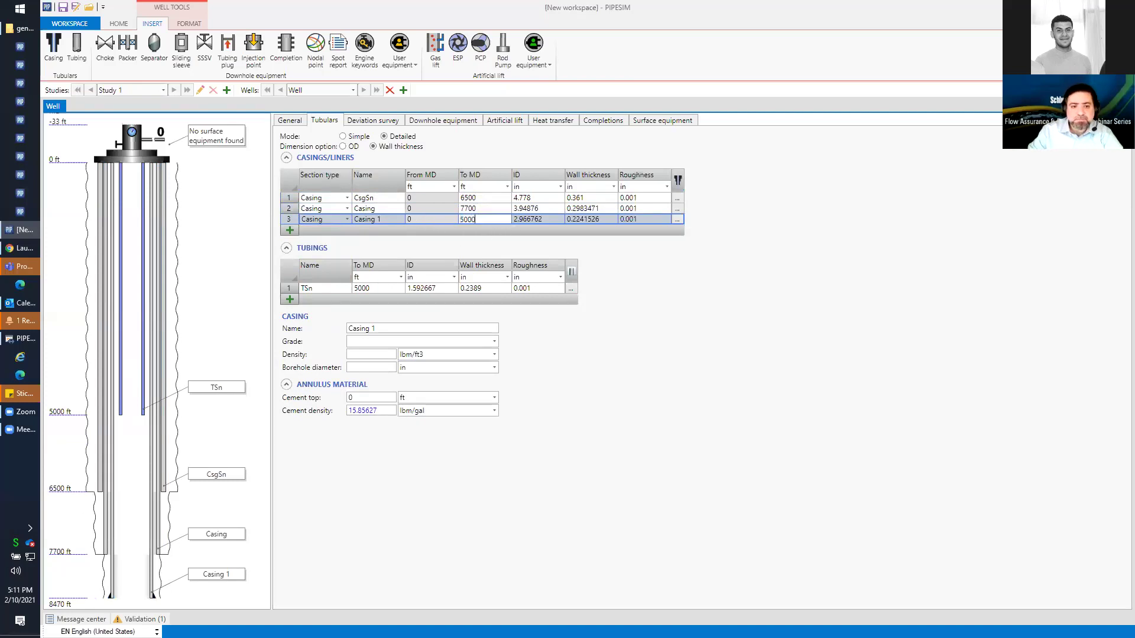
key("Return")
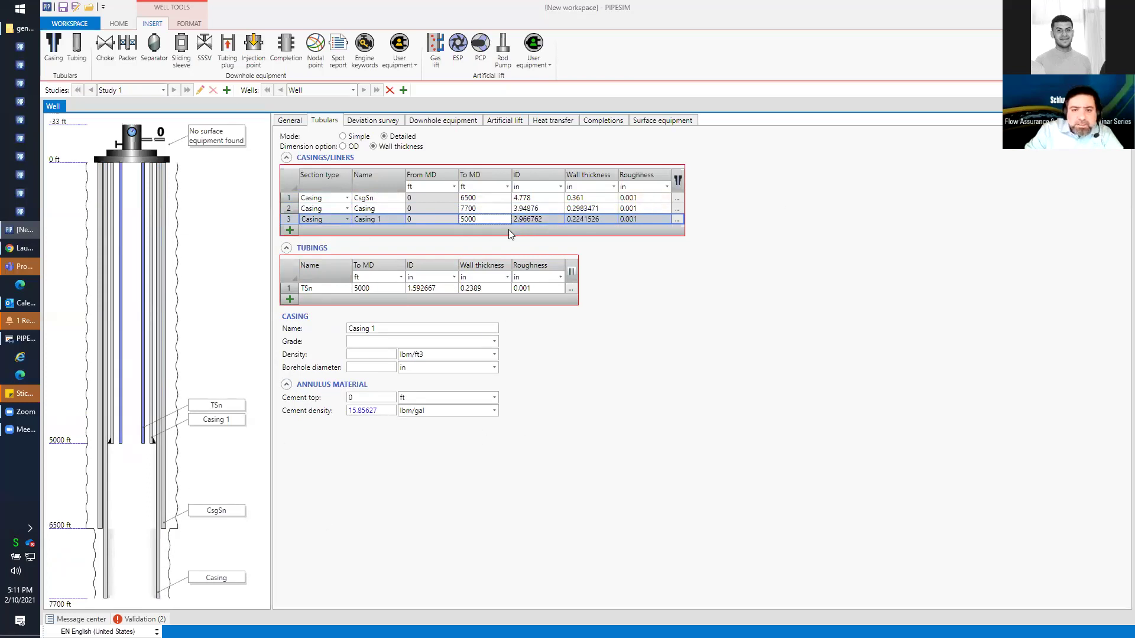
left_click(554, 220)
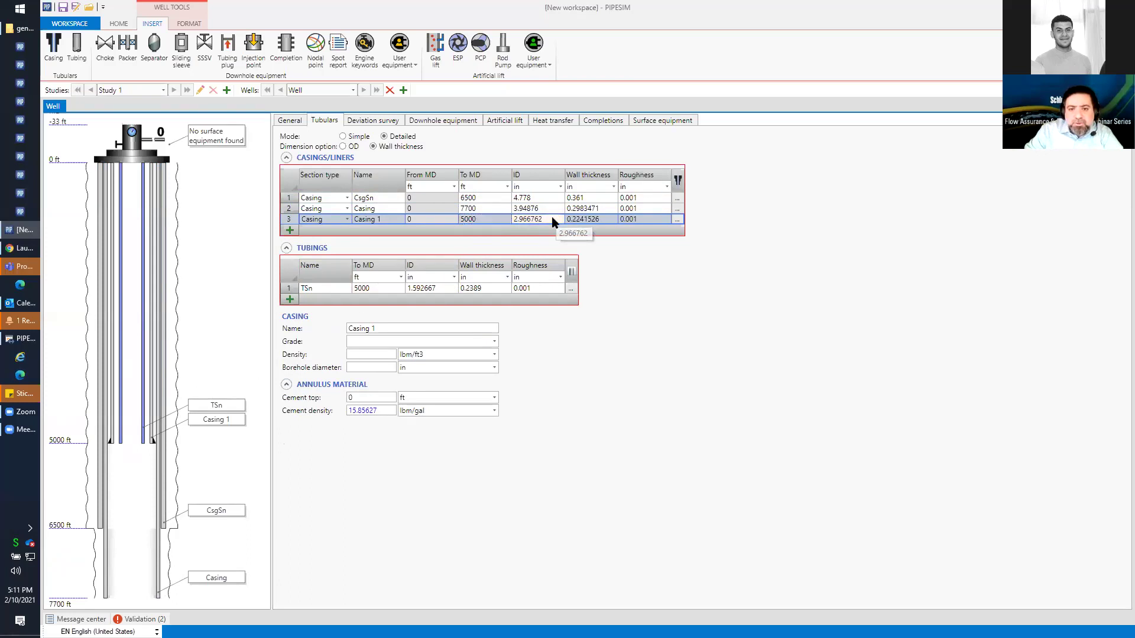
left_click(554, 219)
type("6")
key("Return")
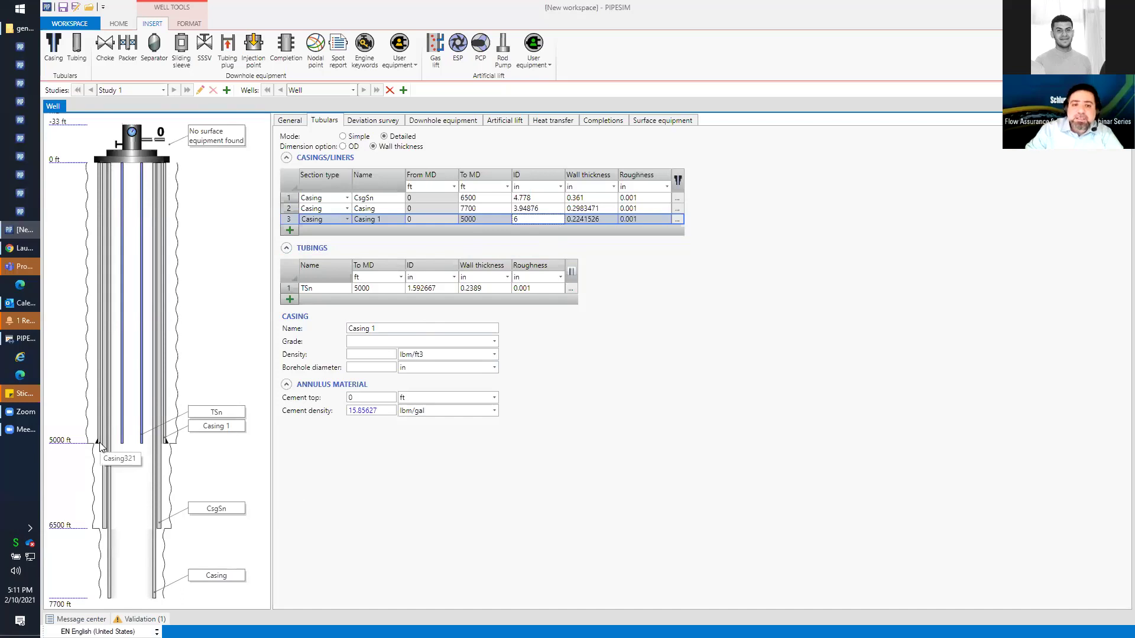
Set the tubing's bottom measured depth to 7300 ft.
left_click(141, 435)
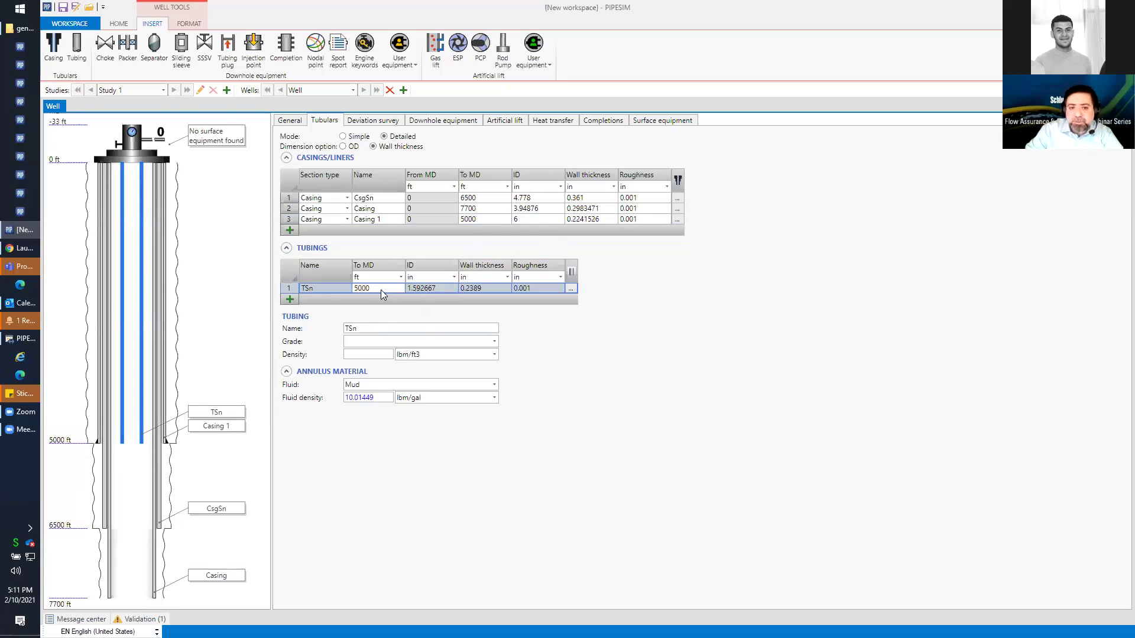
type("7300")
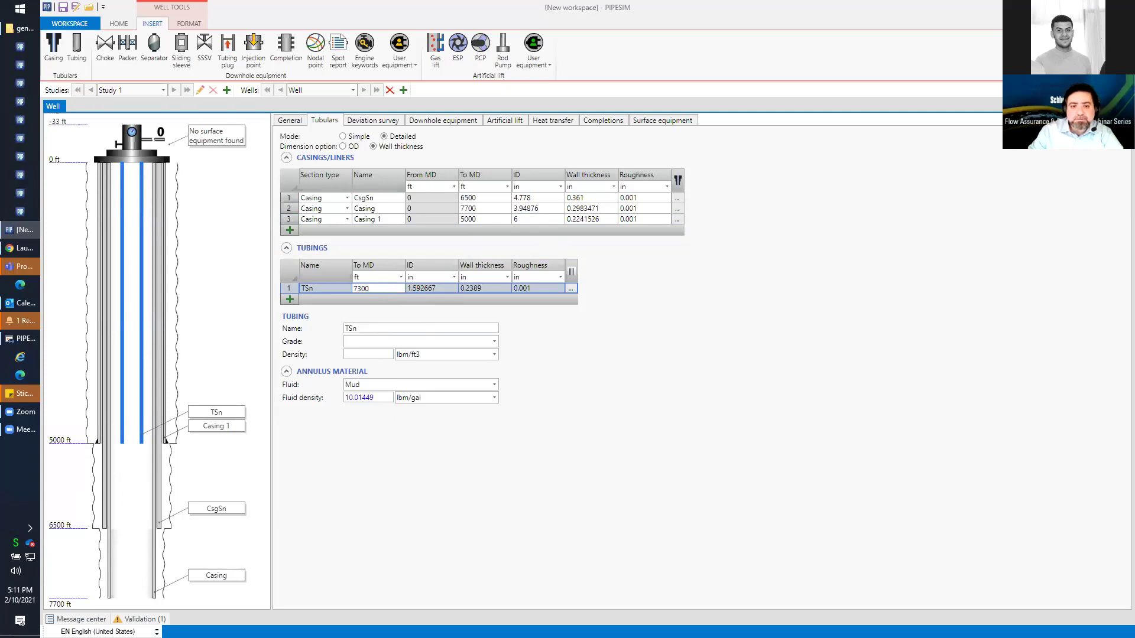
key("Return")
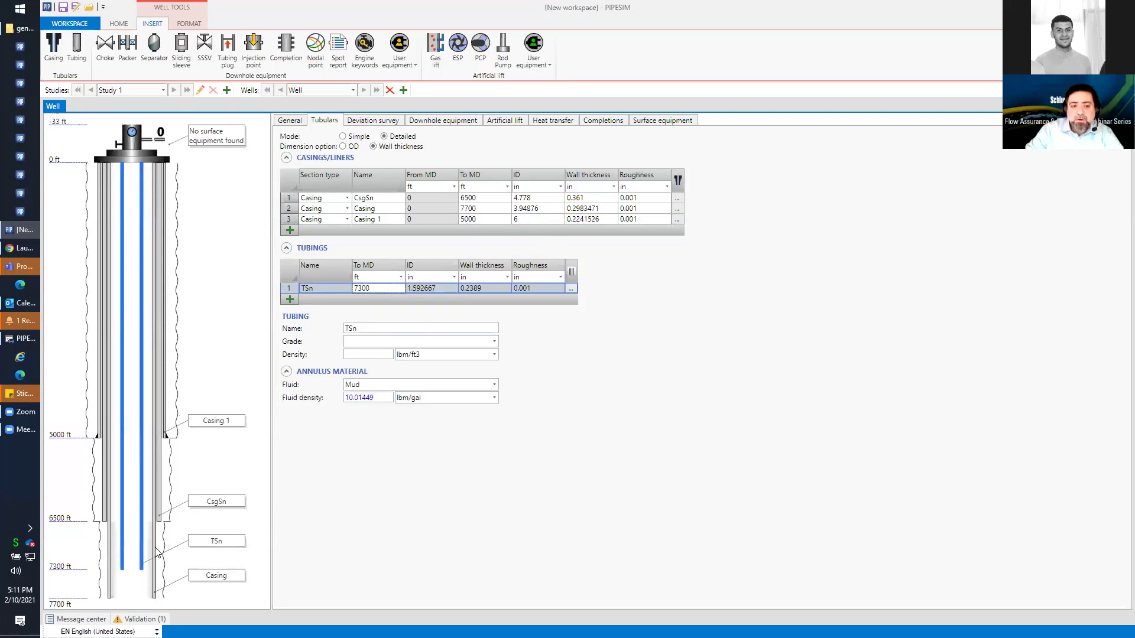
Place a packer between the tubing and the deepest casing at about 6889 ft measured depth.
left_click(133, 576)
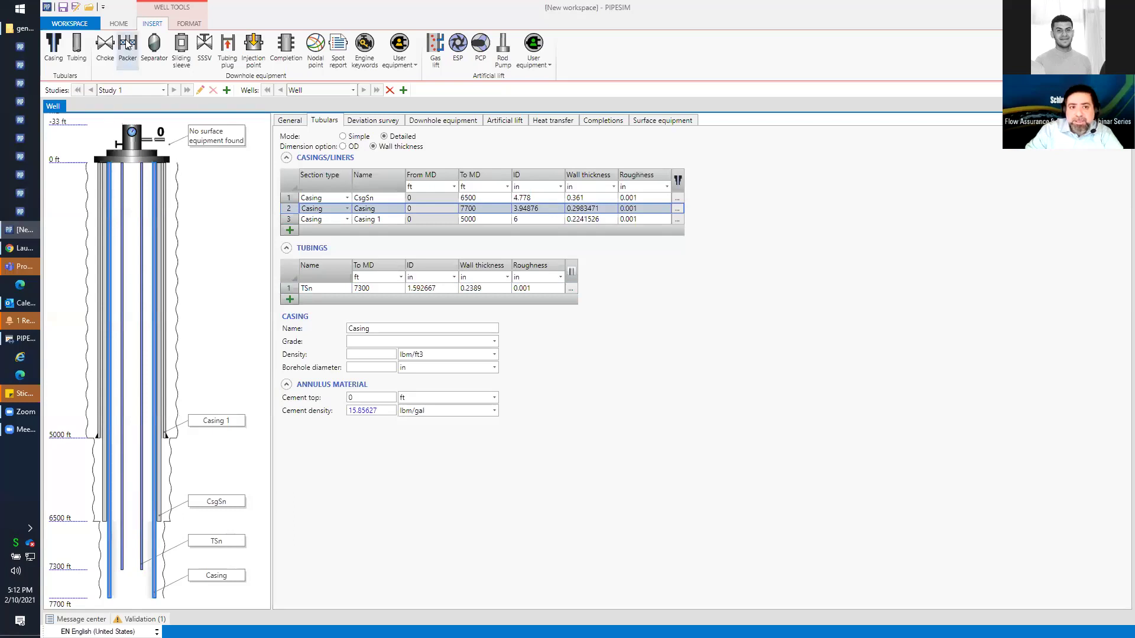
left_click_drag(127, 45, 148, 543)
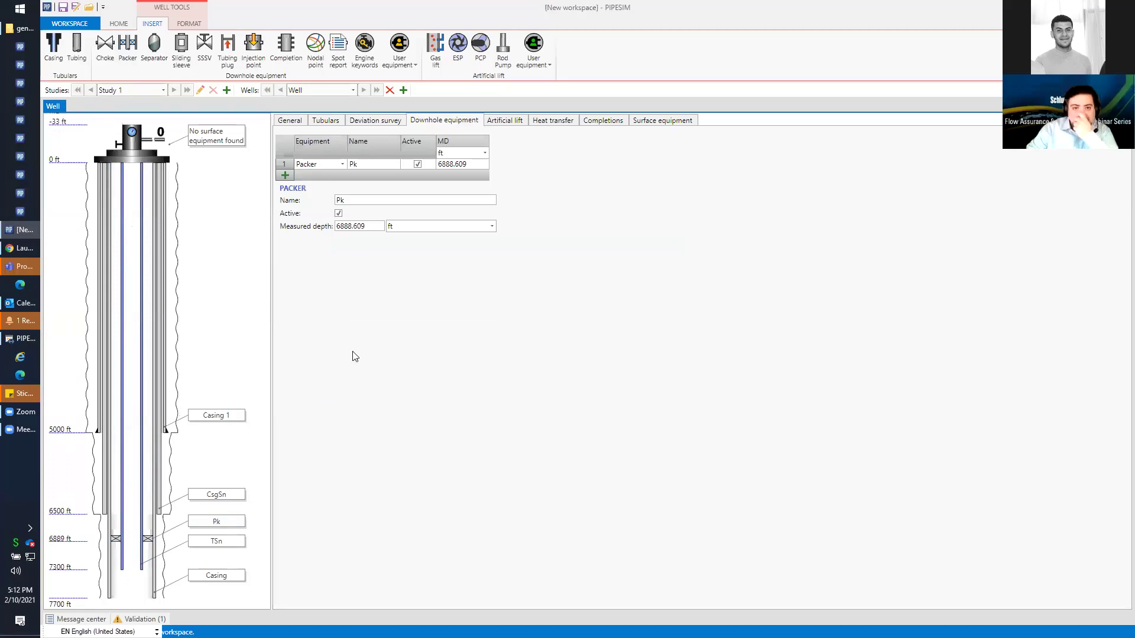
Return to the tubular data and set the tubing's inner diameter to 2.992 in.
left_click(375, 120)
left_click(330, 122)
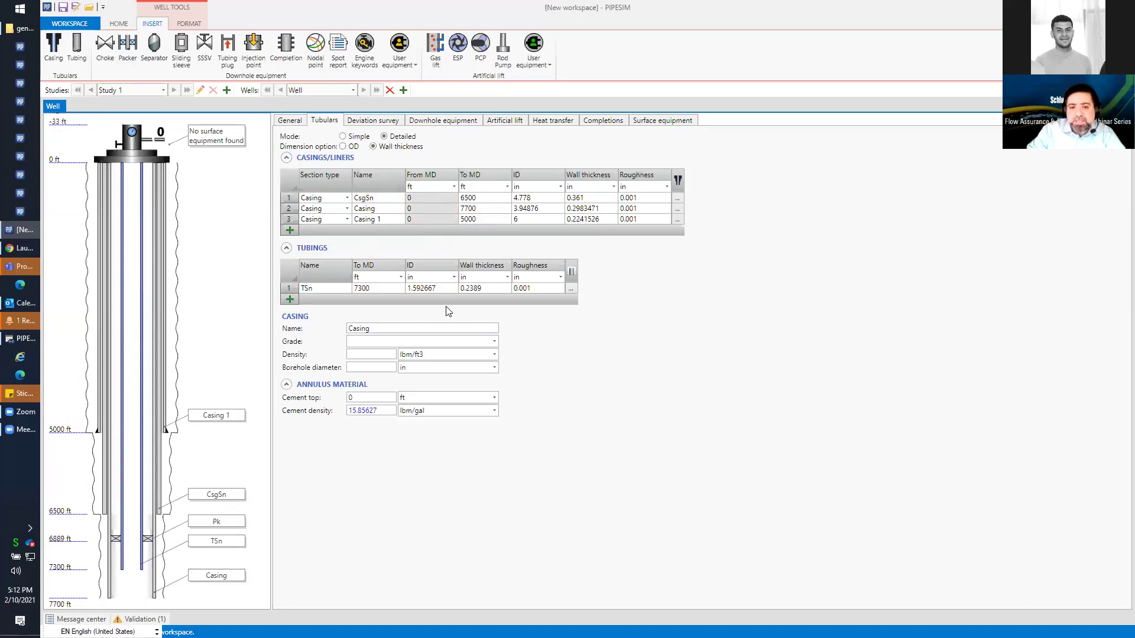
left_click(442, 288)
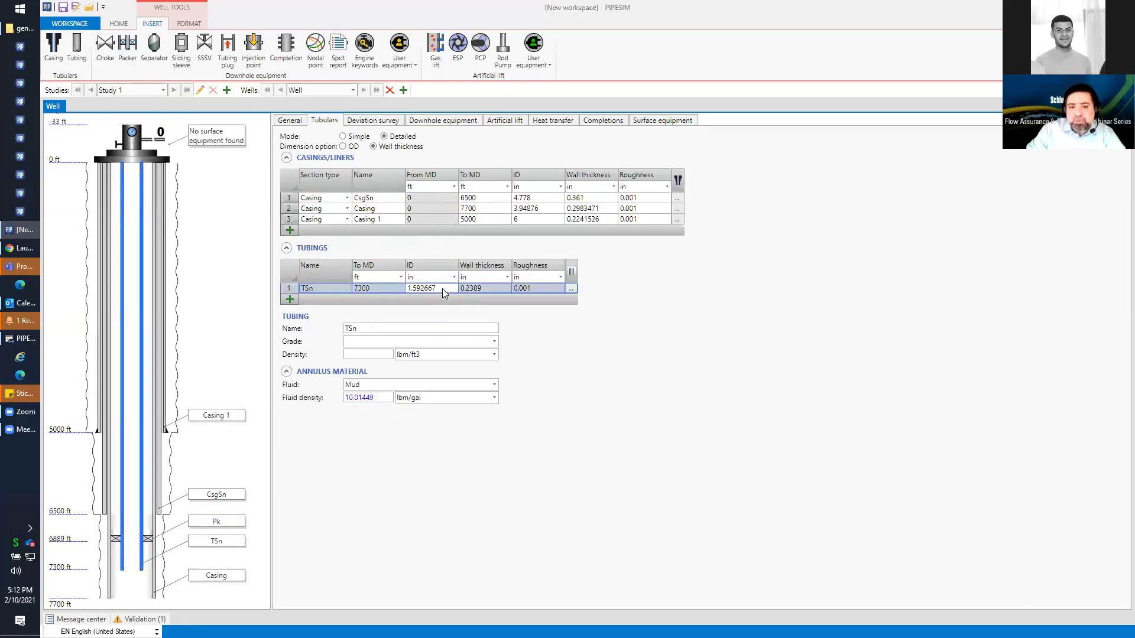
left_click(443, 289)
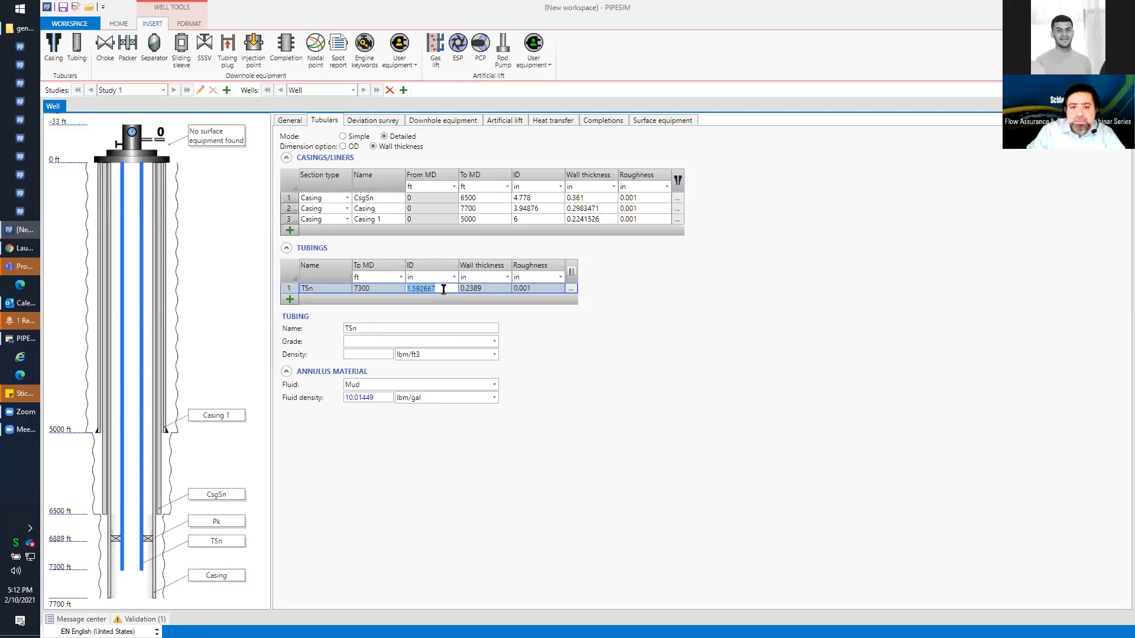
type("2")
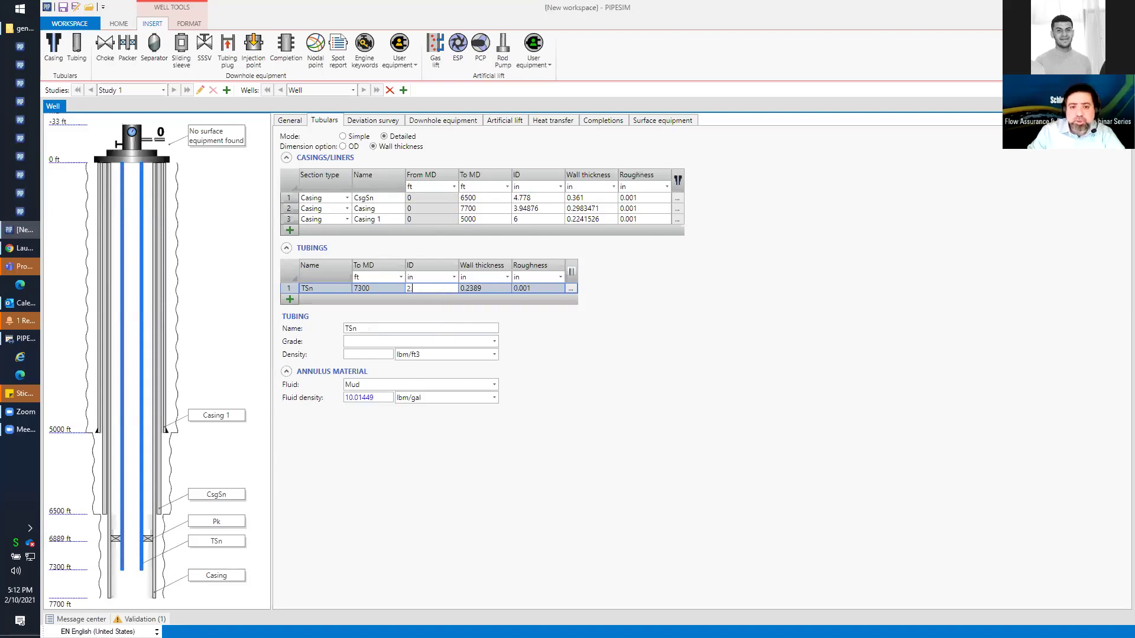
type(".992")
key("Return")
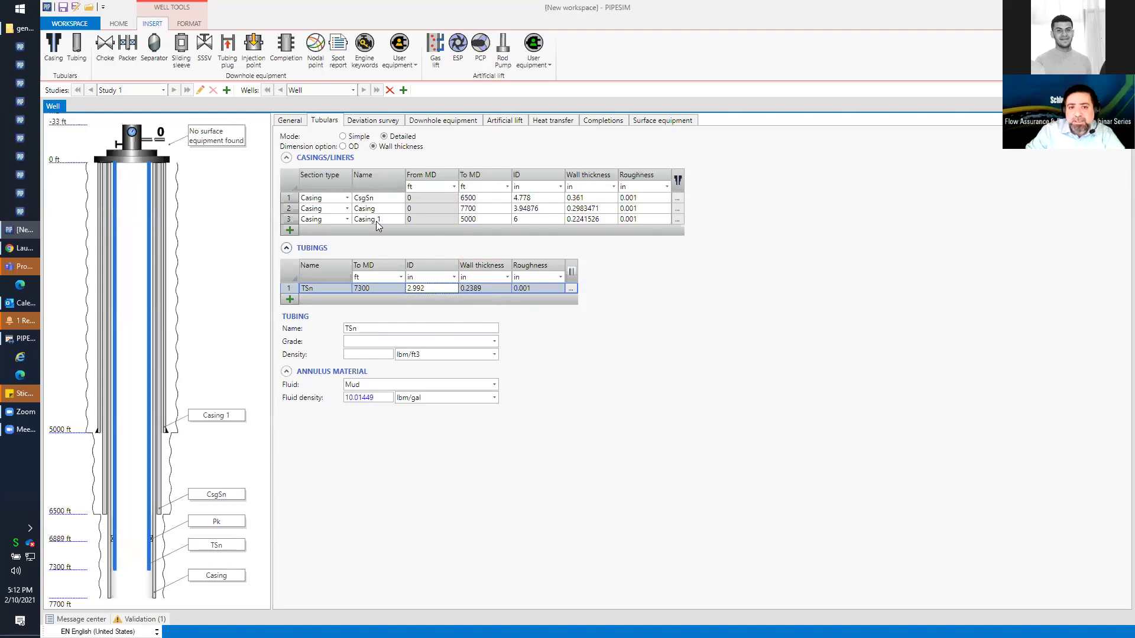
Switch the tubular dimension option to OD to view the outer diameters, and return it to wall thickness.
left_click(341, 152)
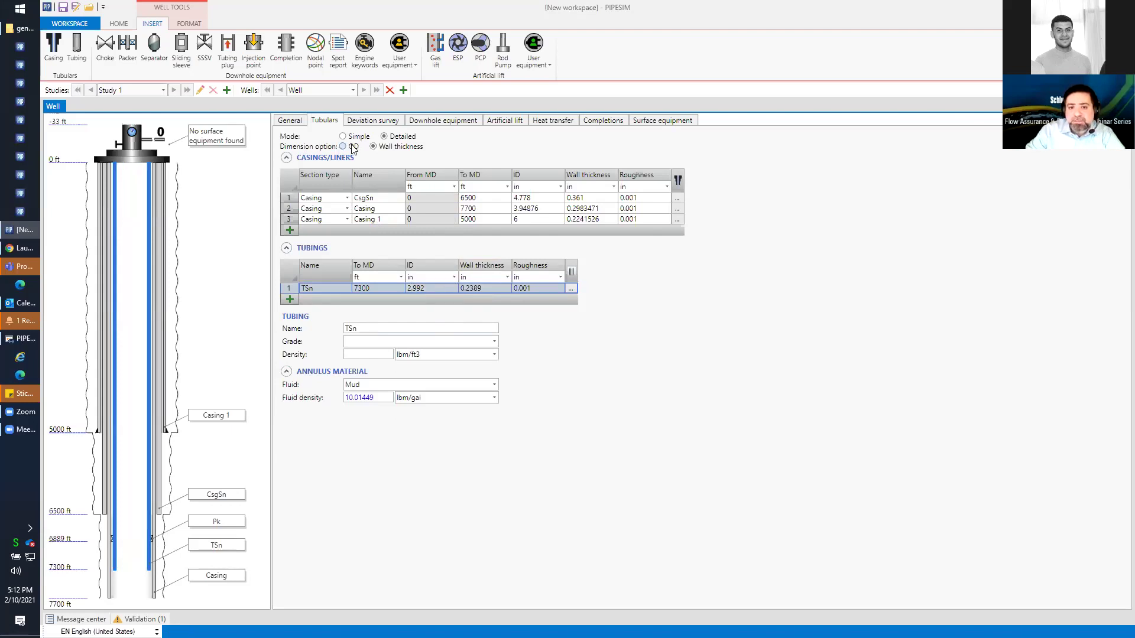
left_click(343, 147)
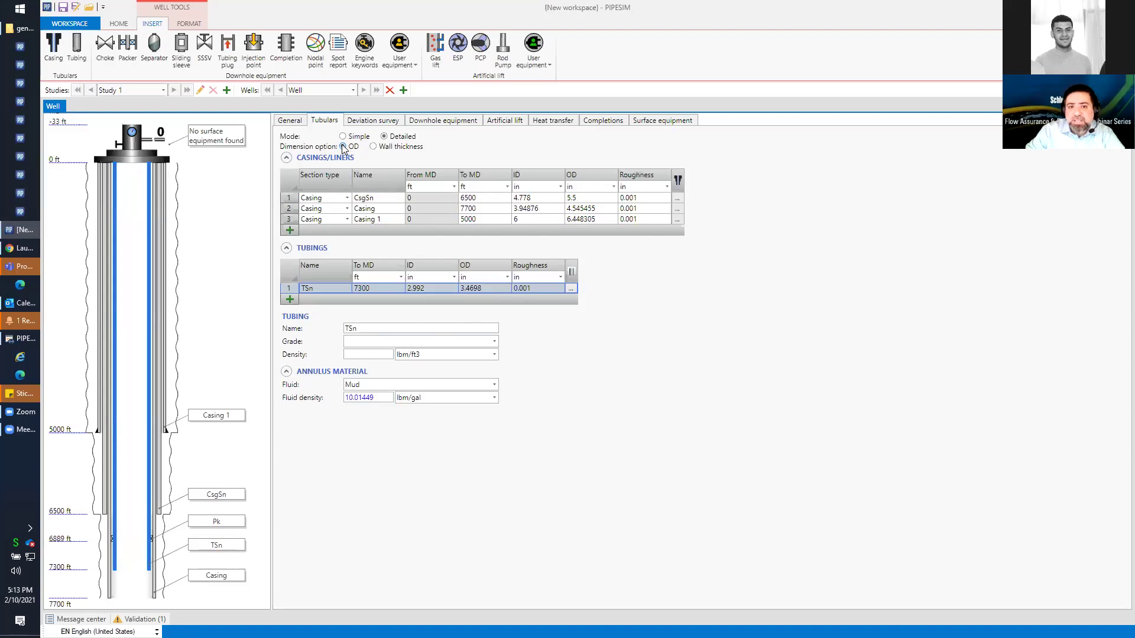
left_click(429, 289)
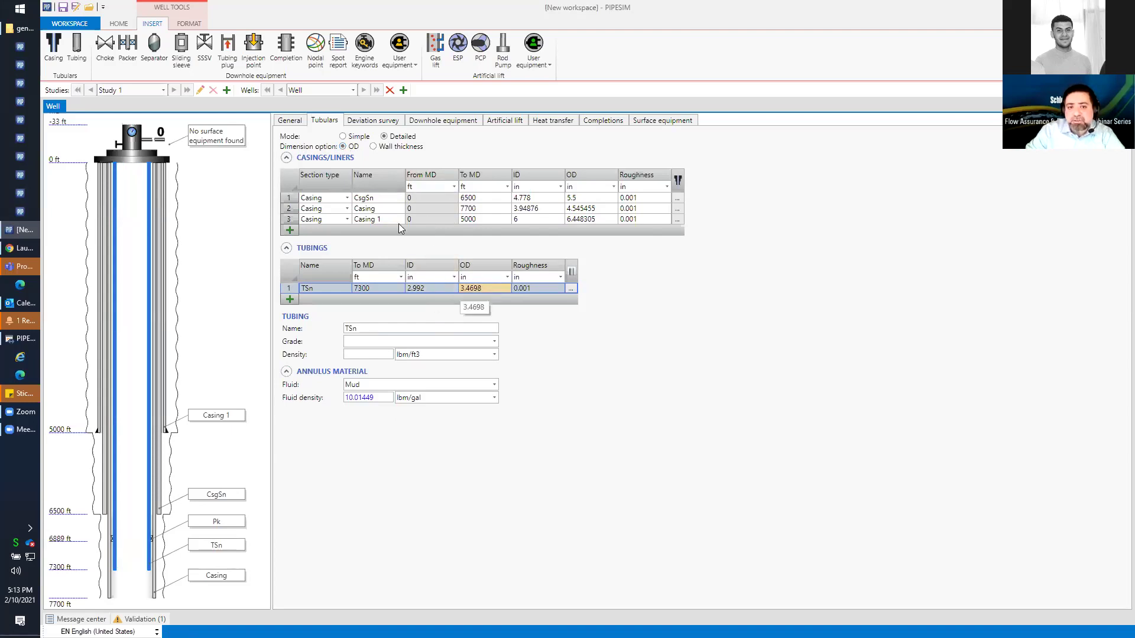
left_click(373, 147)
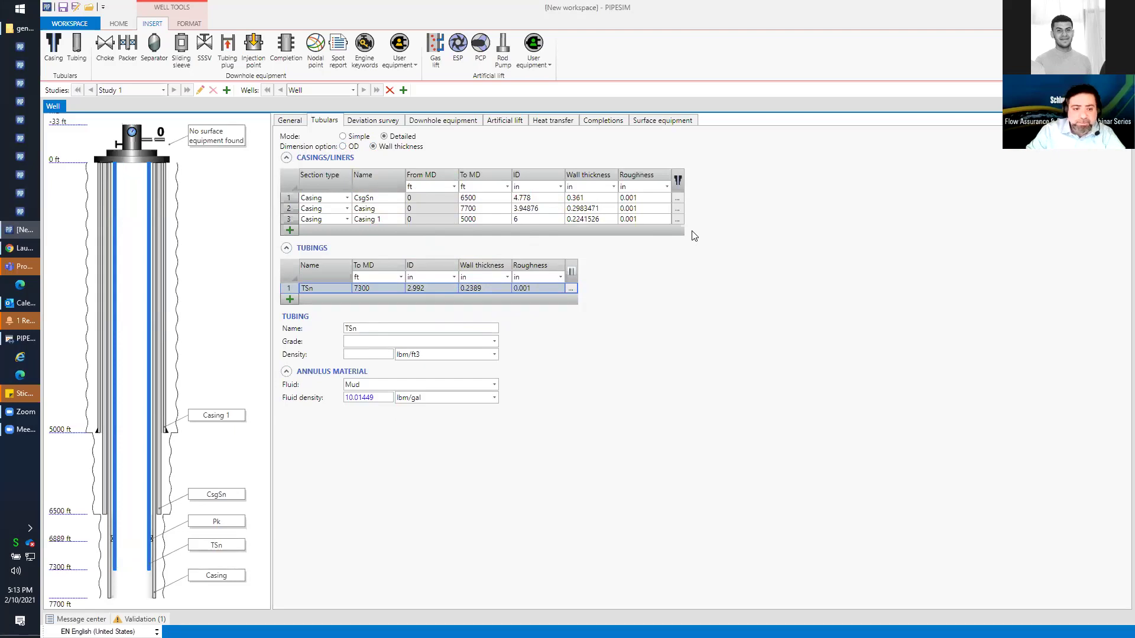
Delete the 6500 ft and 5000 ft casings from the well, keeping only the 7700 ft casing.
left_click(212, 439)
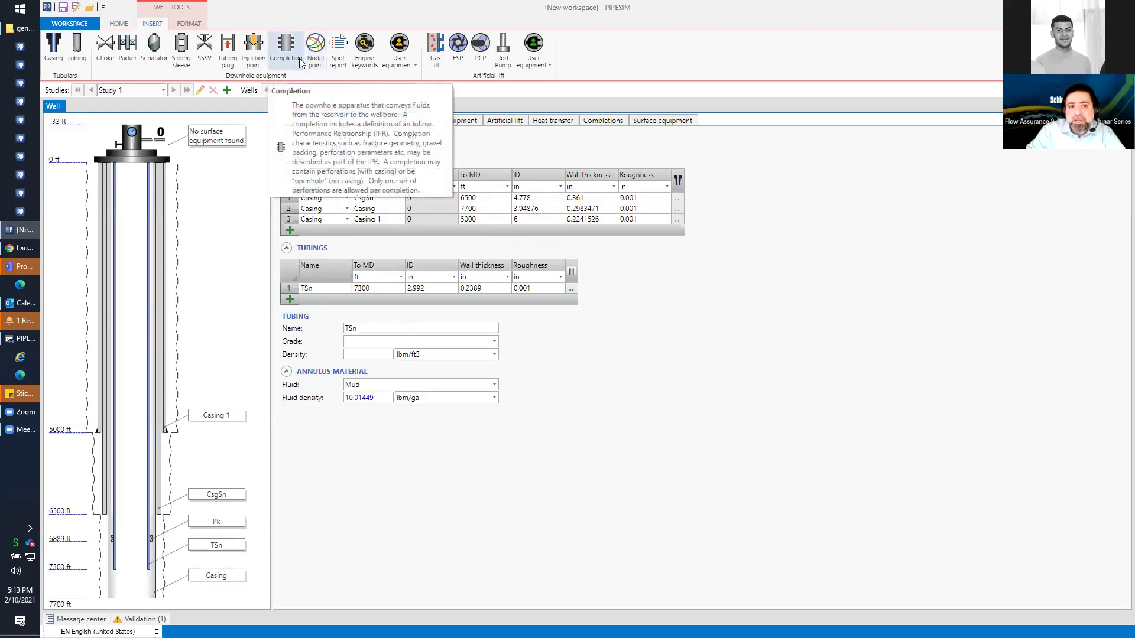
left_click(120, 23)
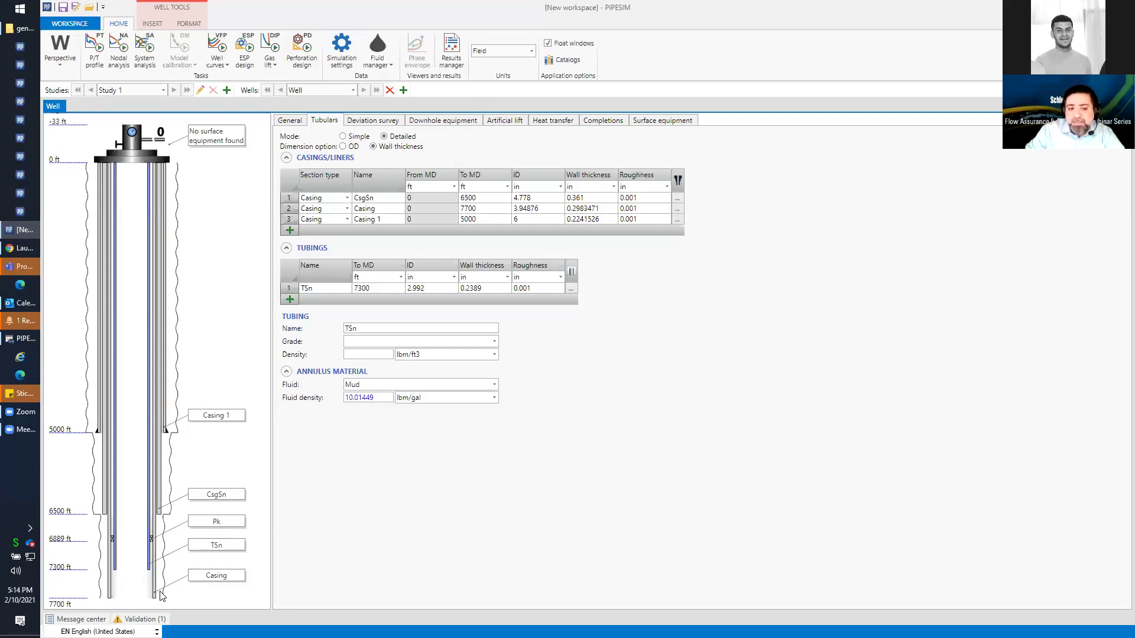
left_click(159, 492)
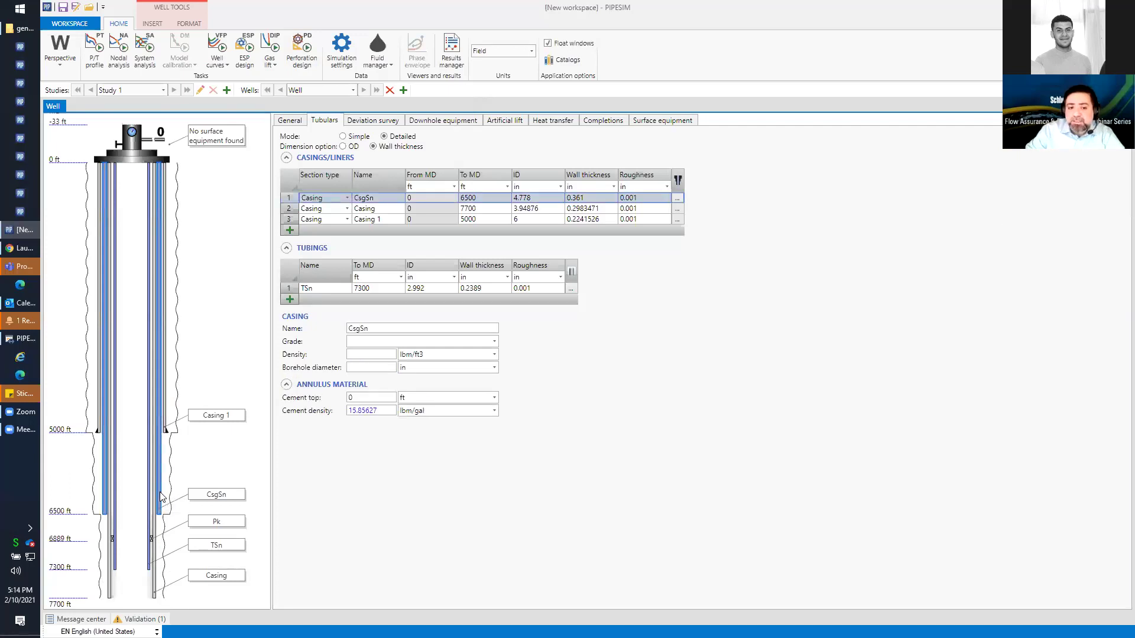
key("Delete")
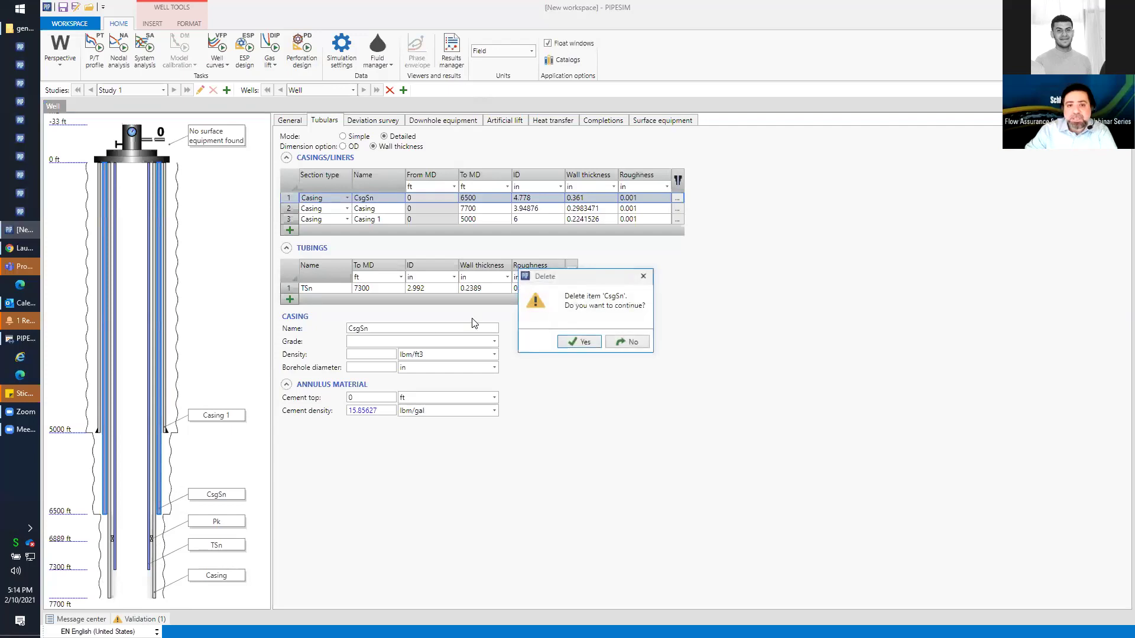
left_click(574, 342)
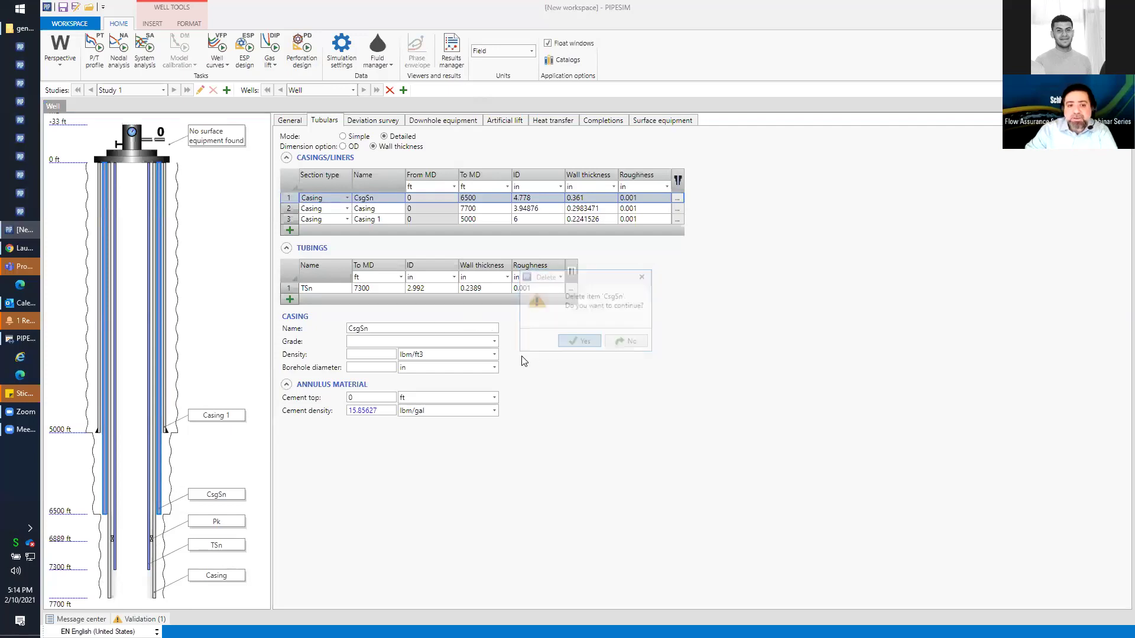
left_click(166, 426)
key("Delete")
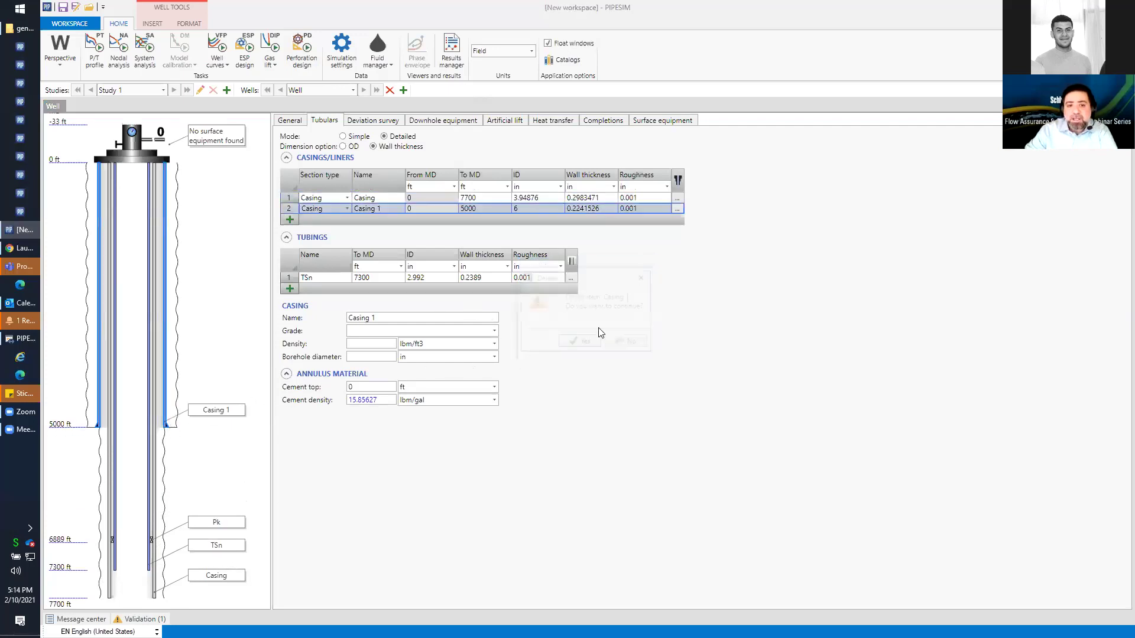
left_click(574, 341)
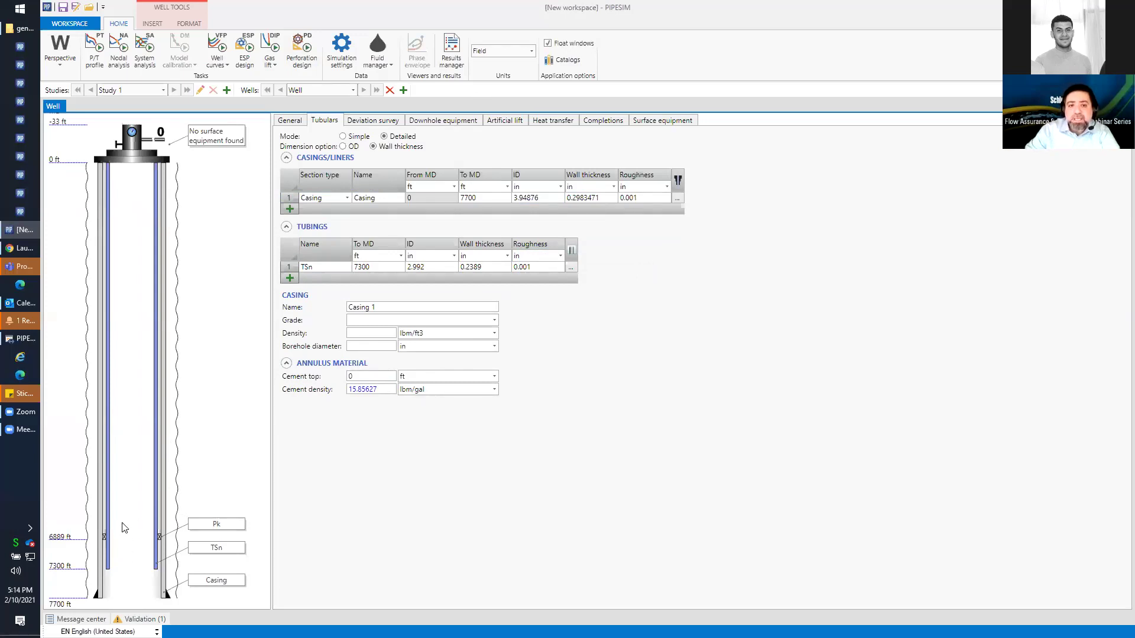
Set the remaining casing's inner diameter to 6 in.
left_click(550, 197)
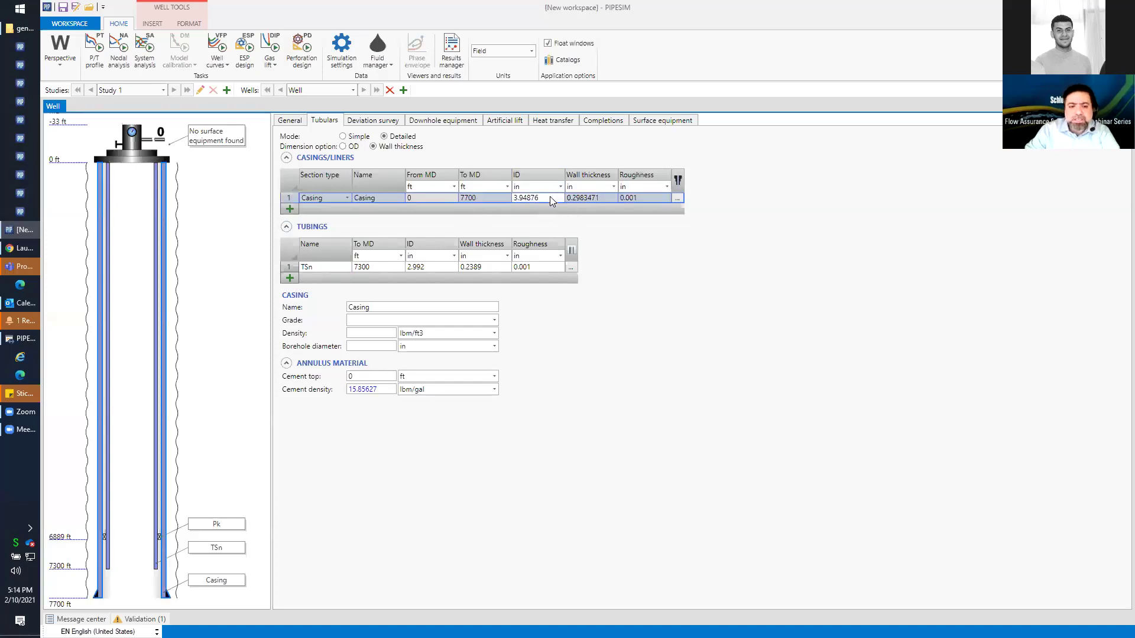
type("6")
key("Return")
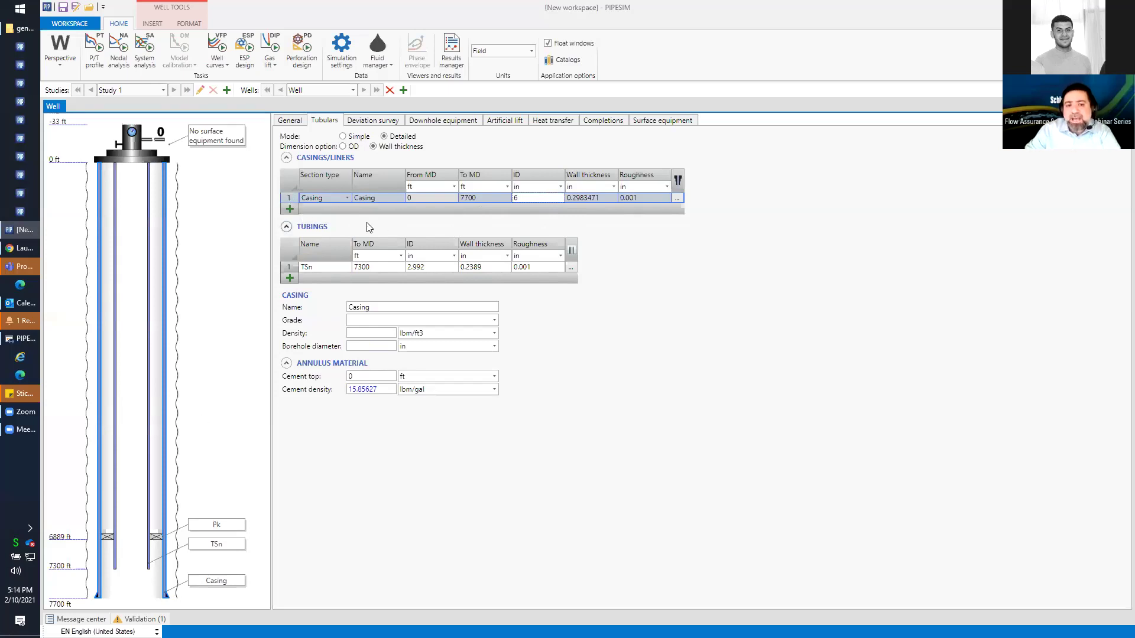
left_click(158, 344)
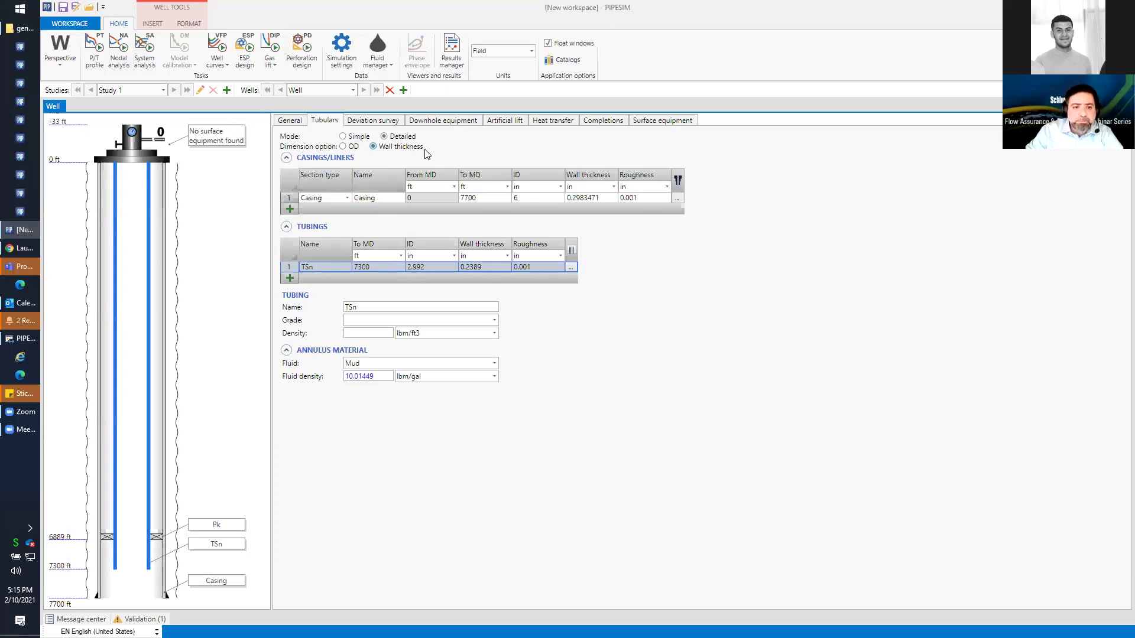
Try the 2D and 3D survey types in the well's deviation survey and return it to Vertical.
left_click(365, 122)
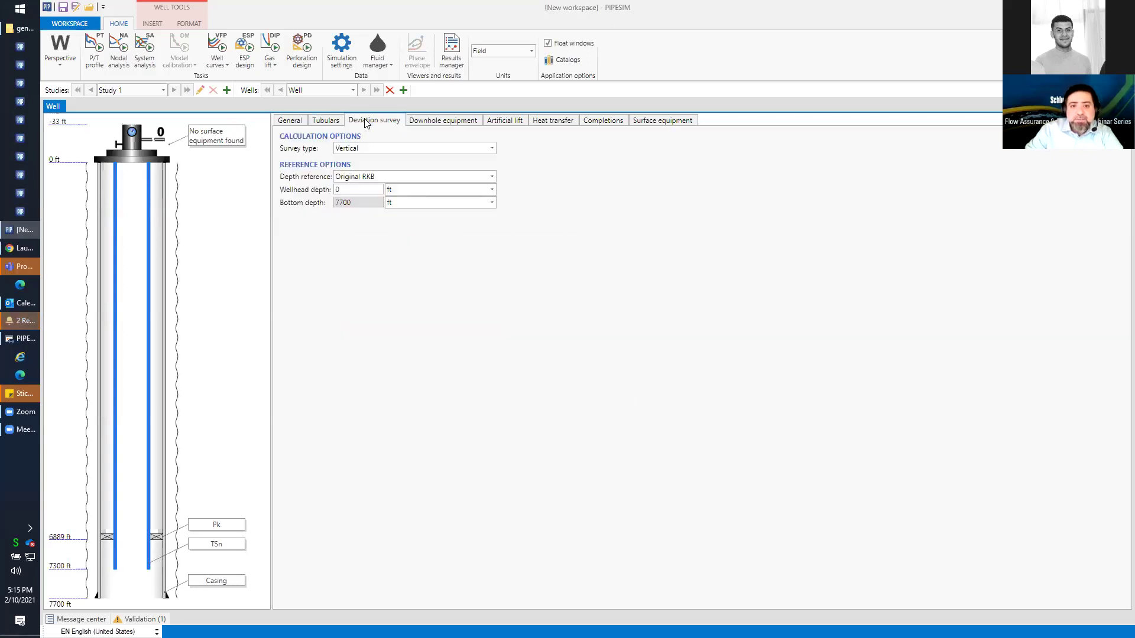
left_click(371, 148)
left_click(373, 173)
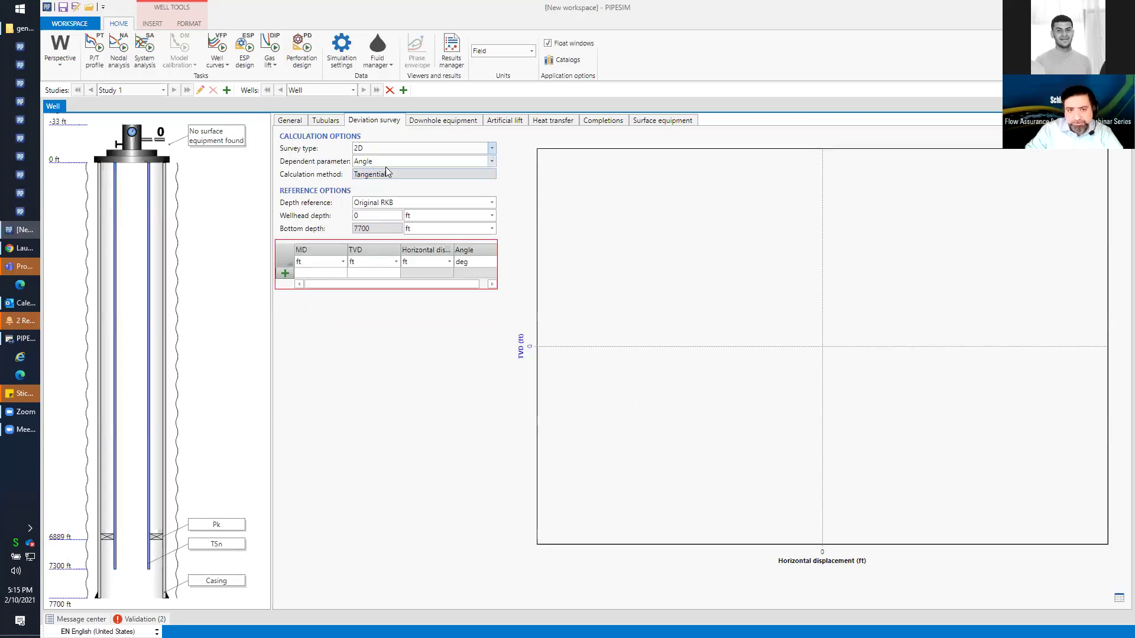
left_click(393, 148)
left_click(402, 187)
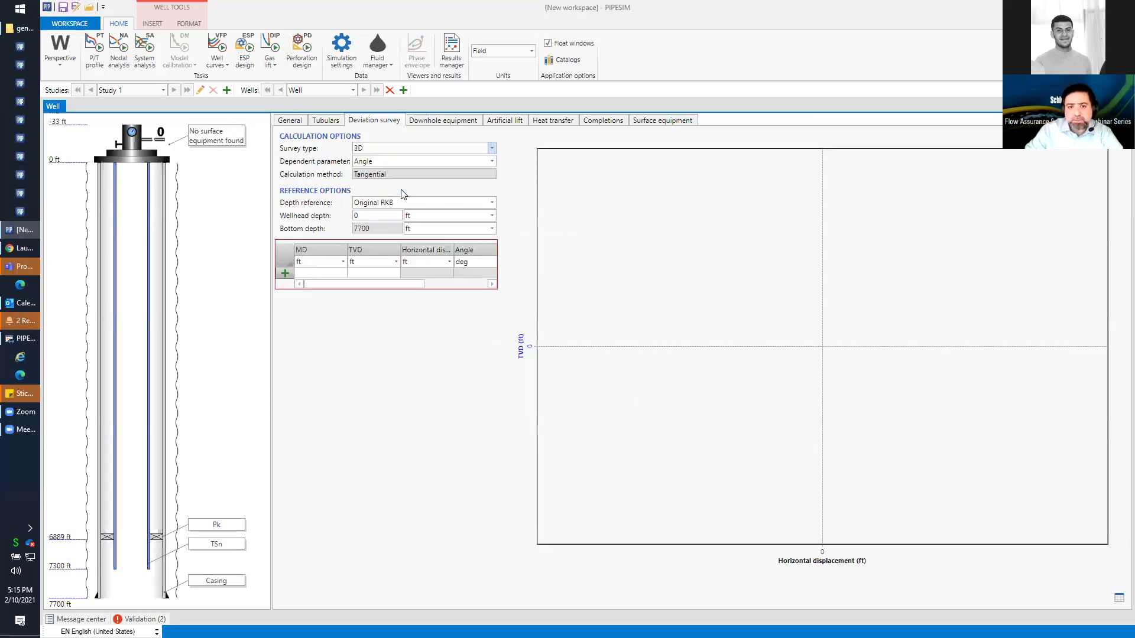
left_click(405, 149)
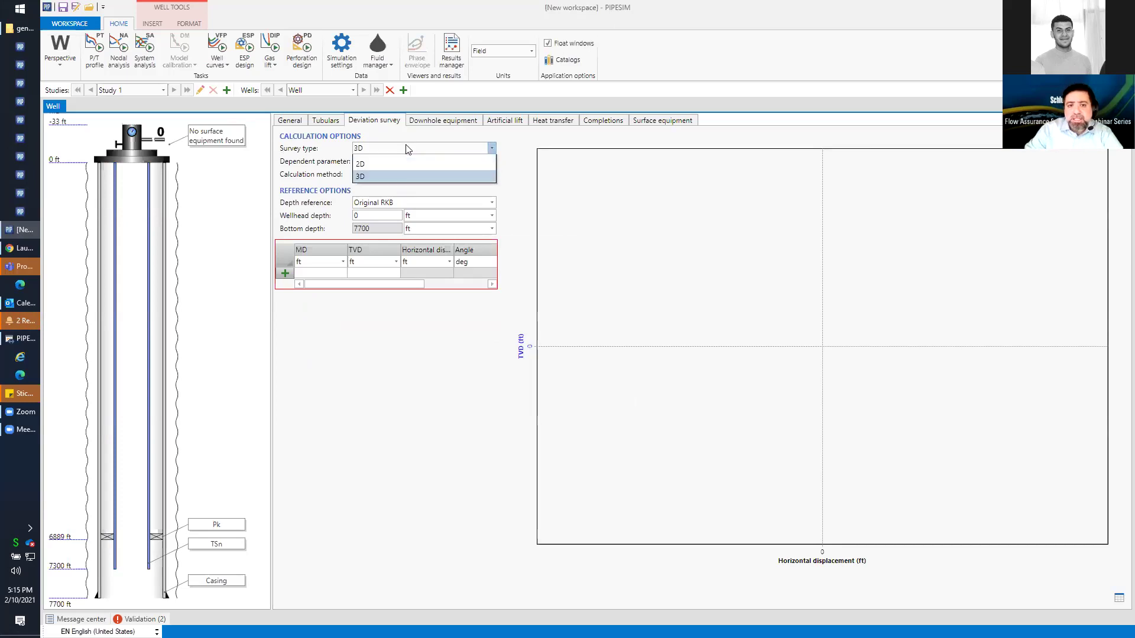
left_click(405, 161)
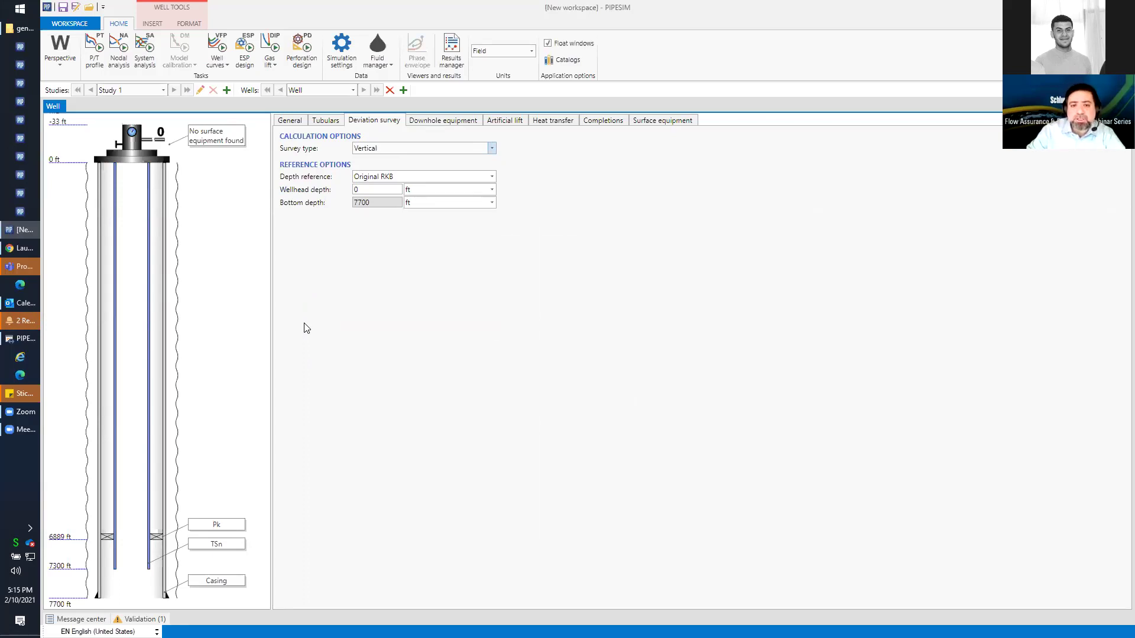
Review the packer's downhole equipment data, the artificial lift settings and the heat transfer inputs of the well.
left_click(418, 121)
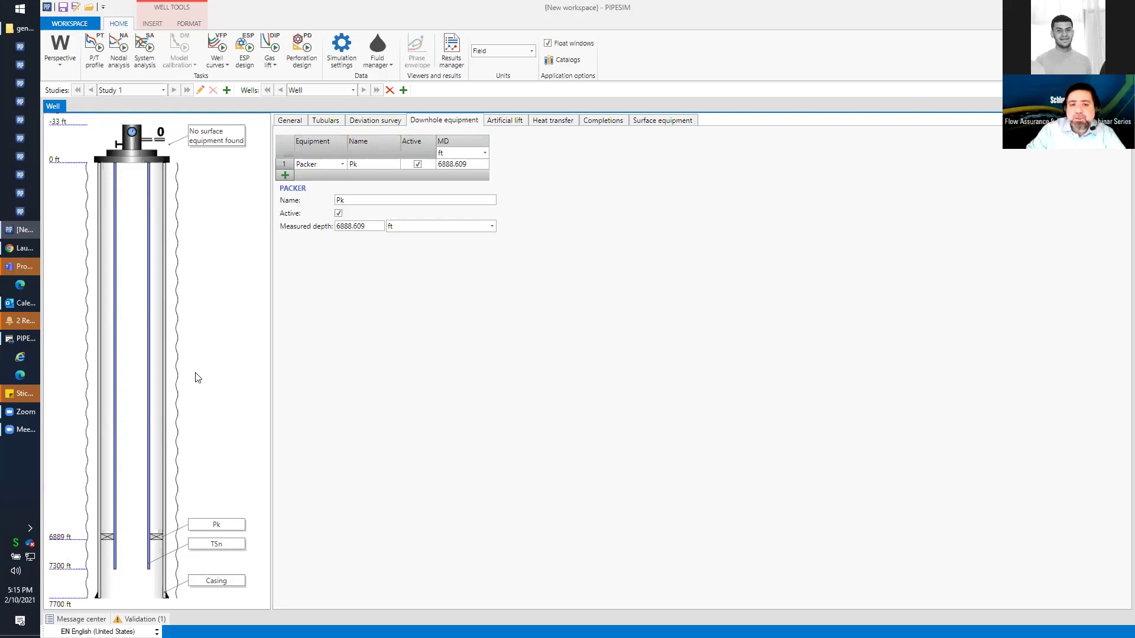
left_click(157, 542)
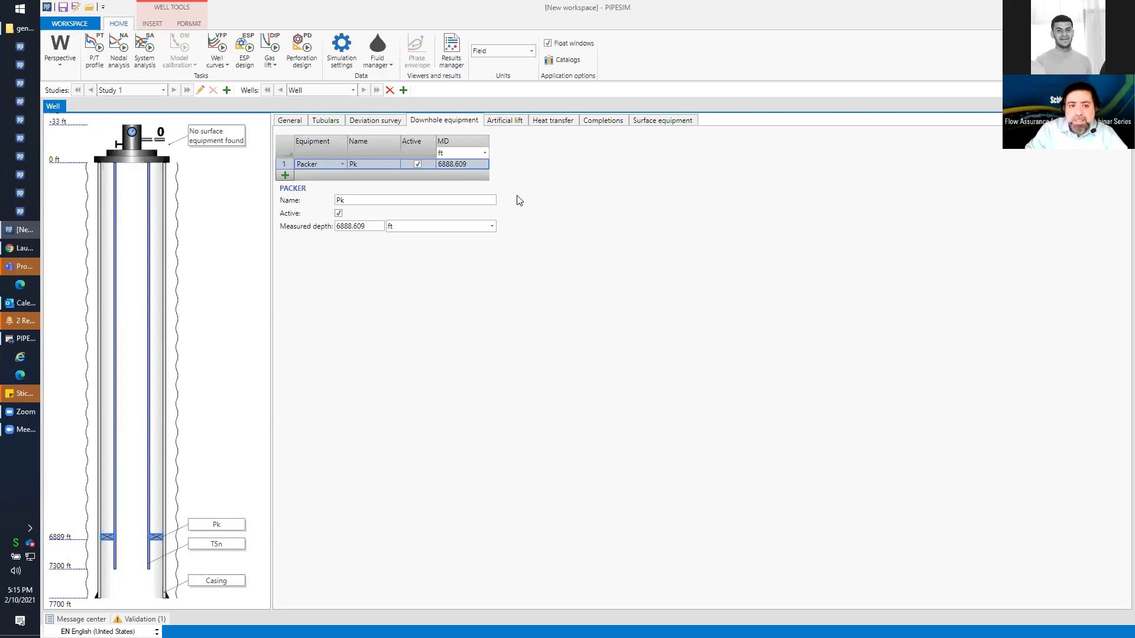
left_click(503, 120)
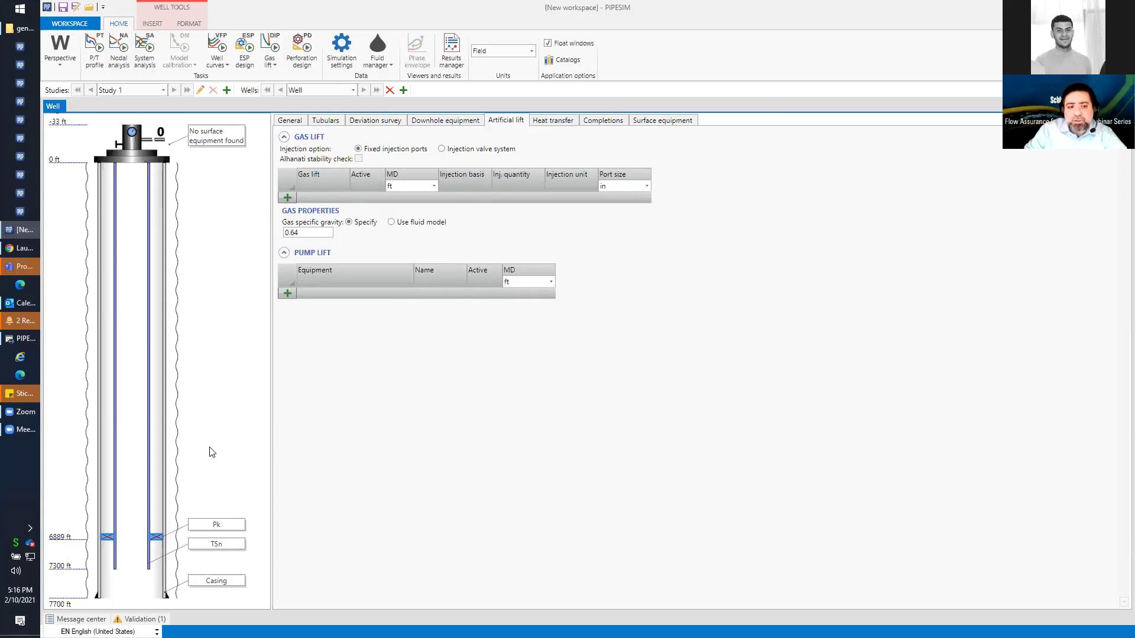
left_click(562, 122)
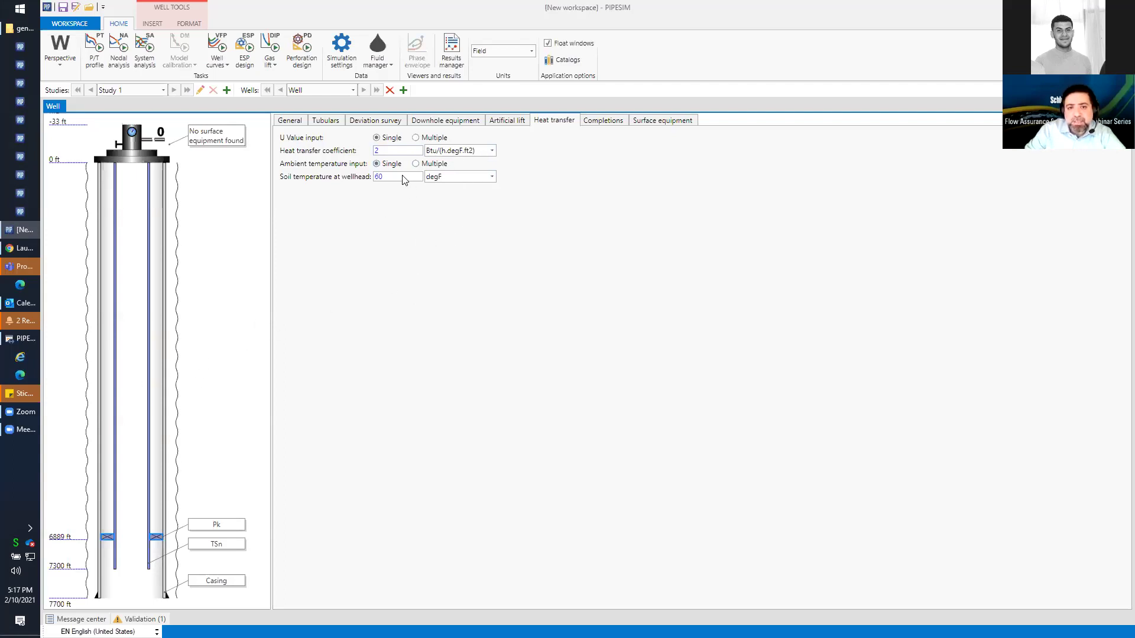
double_click(402, 150)
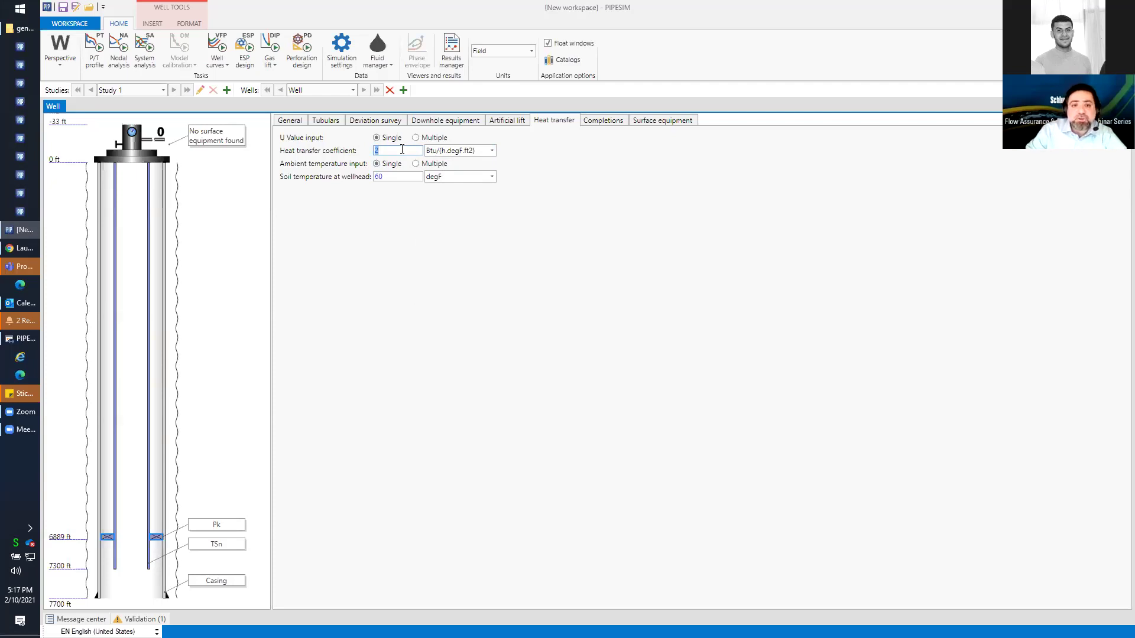
left_click(387, 177)
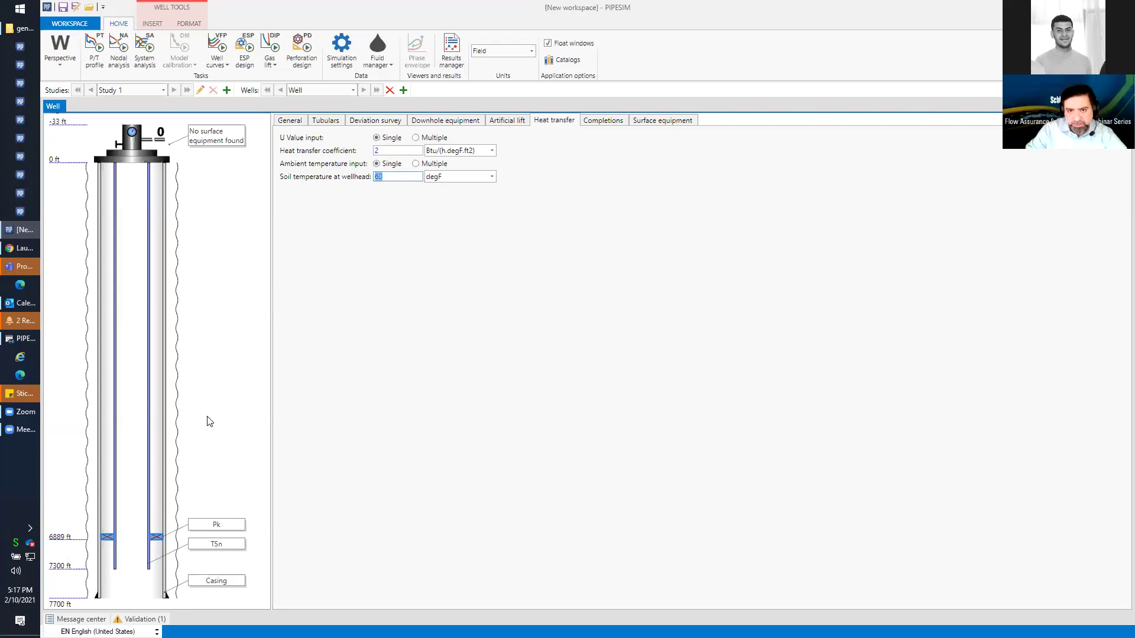
Add a completion row to the well's completions table and delete it again.
left_click(598, 121)
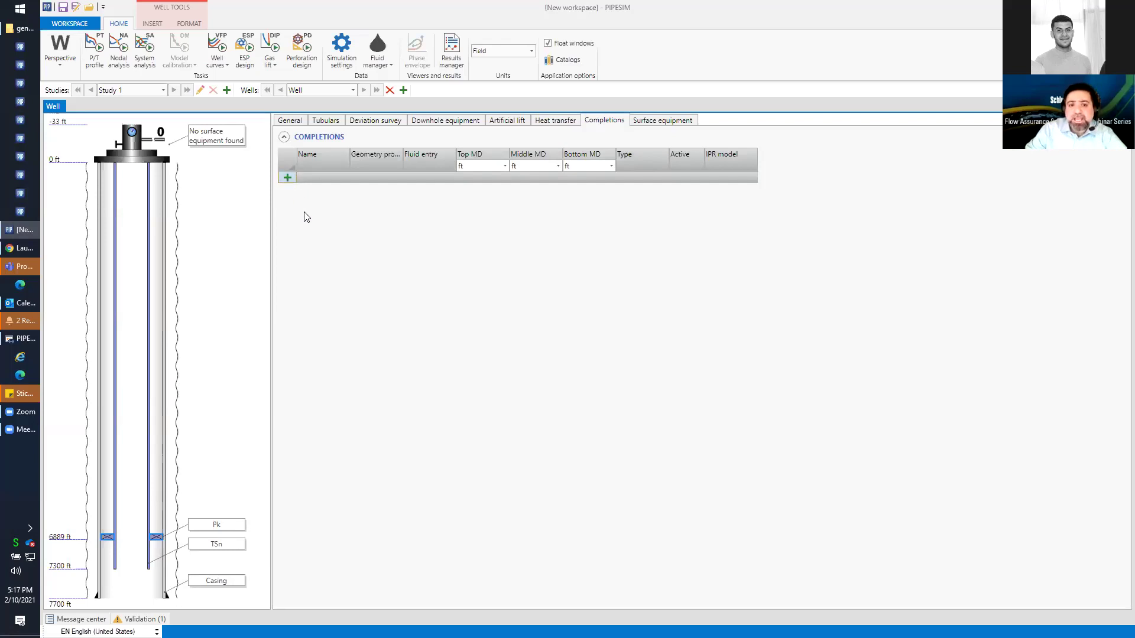
left_click(287, 177)
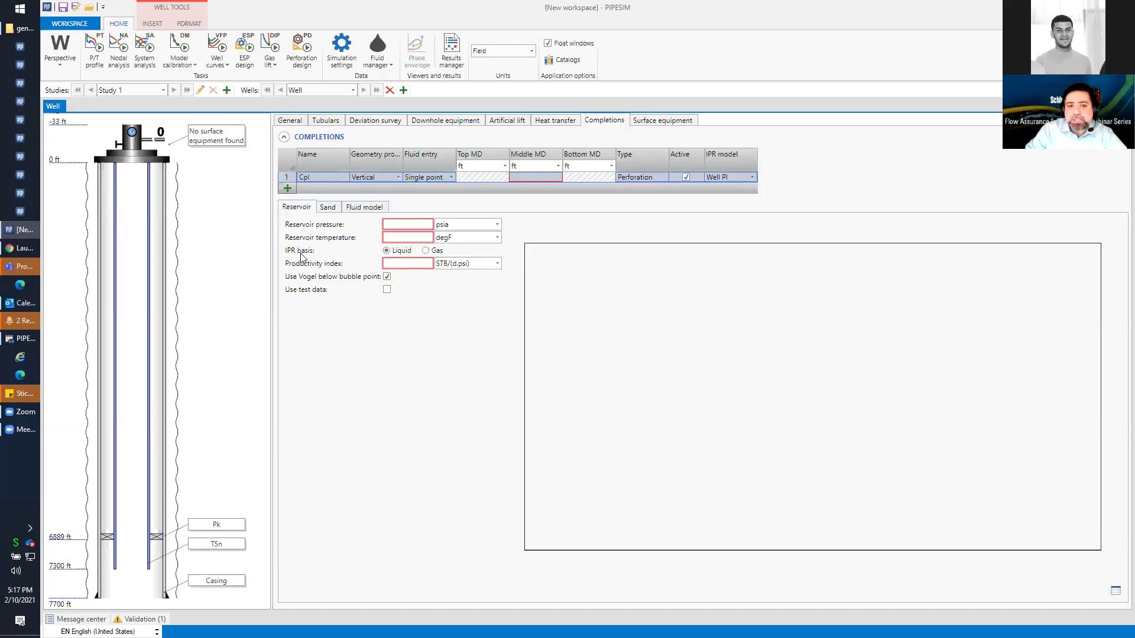
right_click(286, 179)
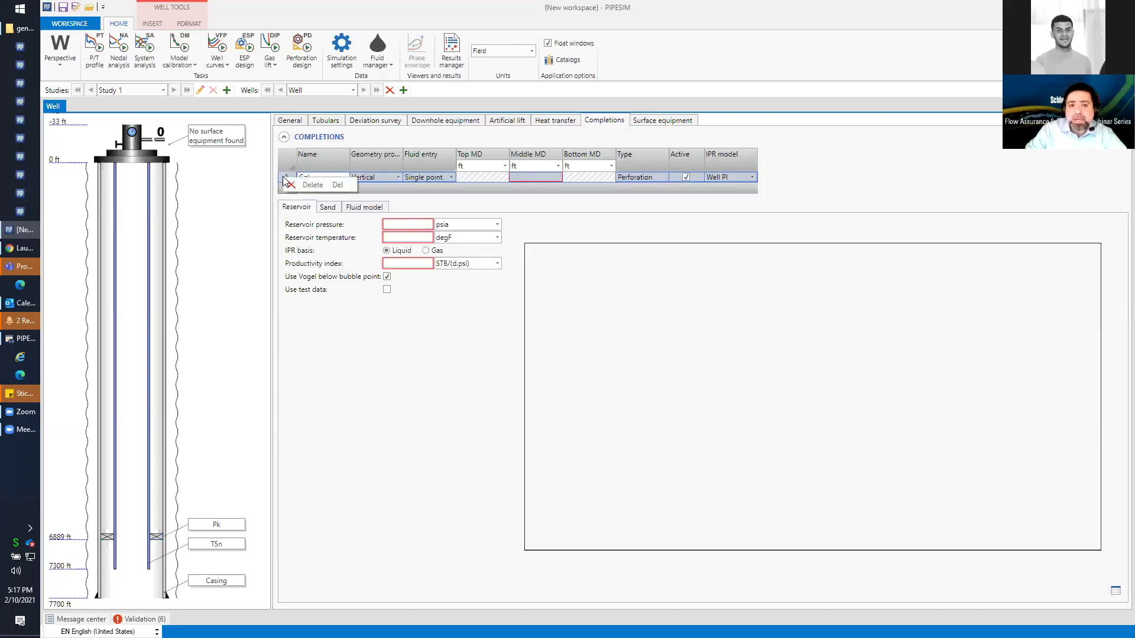
left_click(312, 185)
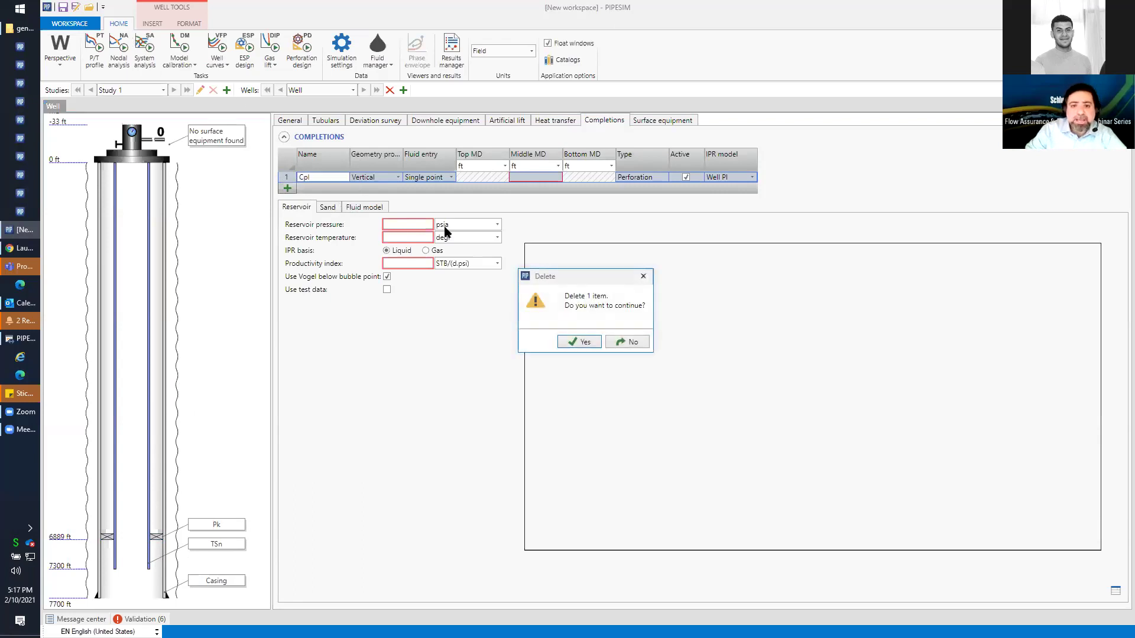
left_click(585, 343)
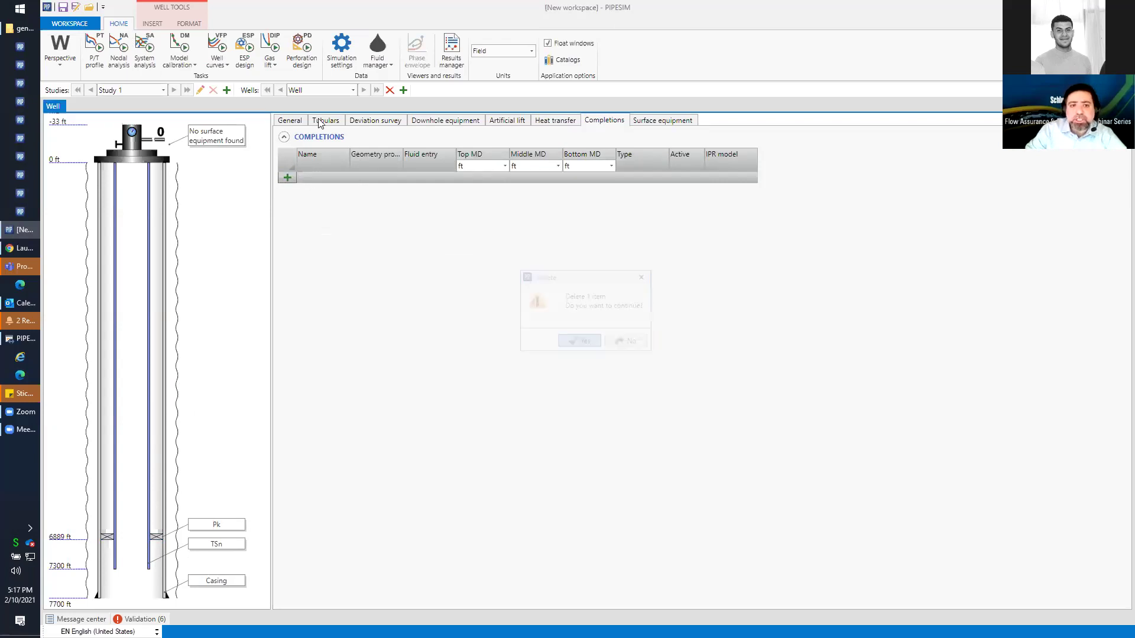
Place a completion on the casing below the tubing end and set its middle measured depth to 7445 ft.
left_click(153, 23)
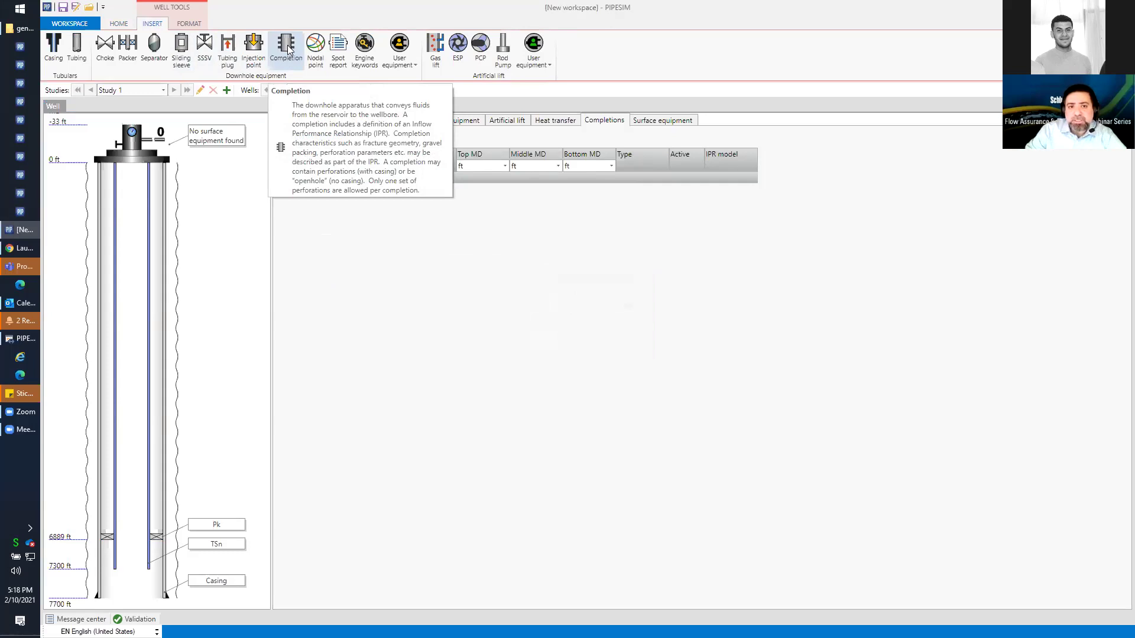
left_click_drag(294, 50, 156, 585)
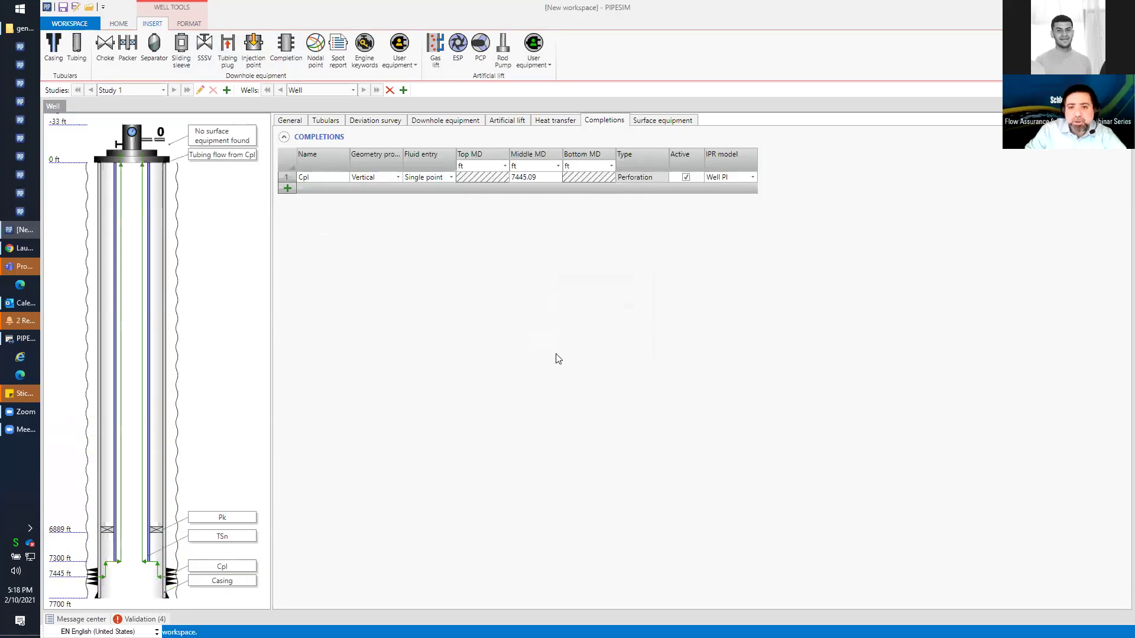
left_click(551, 176)
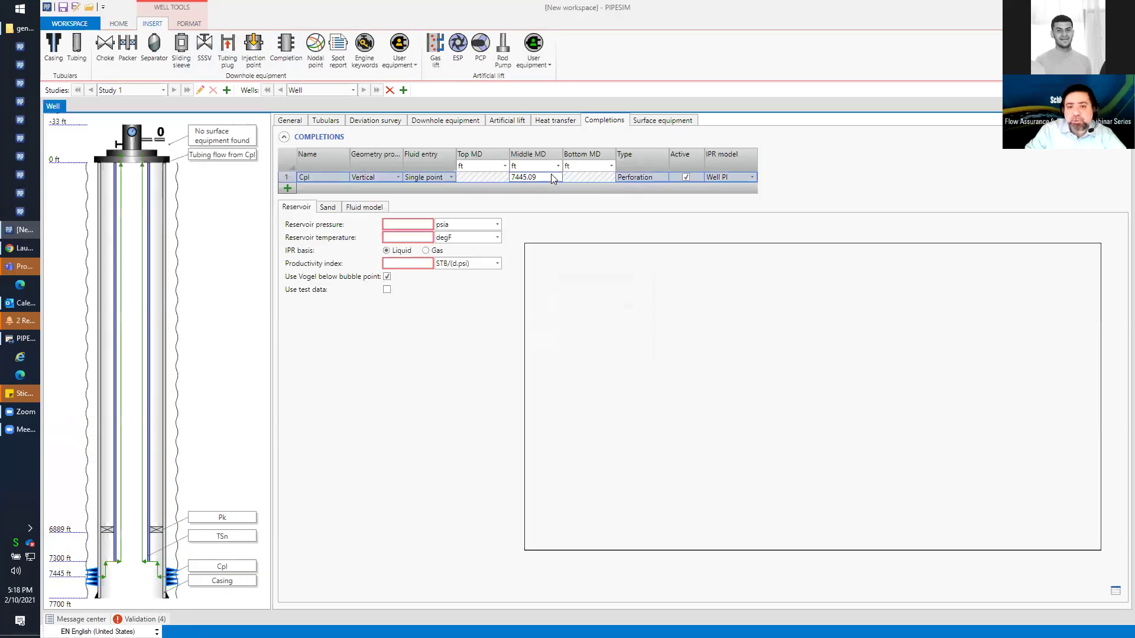
type("7445")
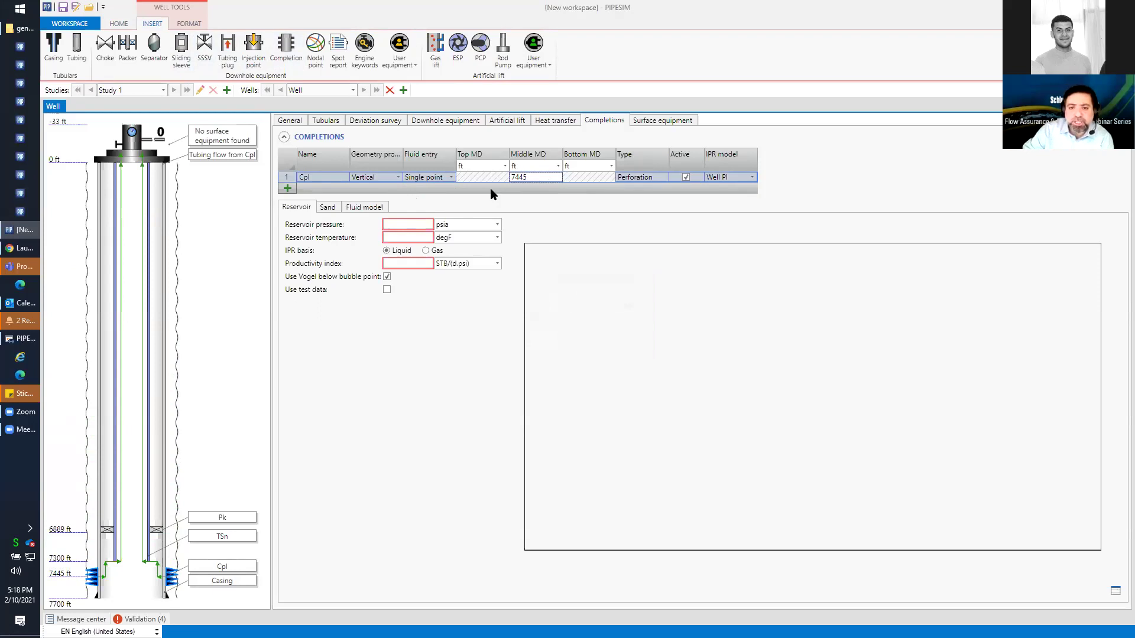
Review the fluid entry and IPR model options offered for the vertical completion.
left_click(399, 176)
left_click(452, 176)
left_click(452, 175)
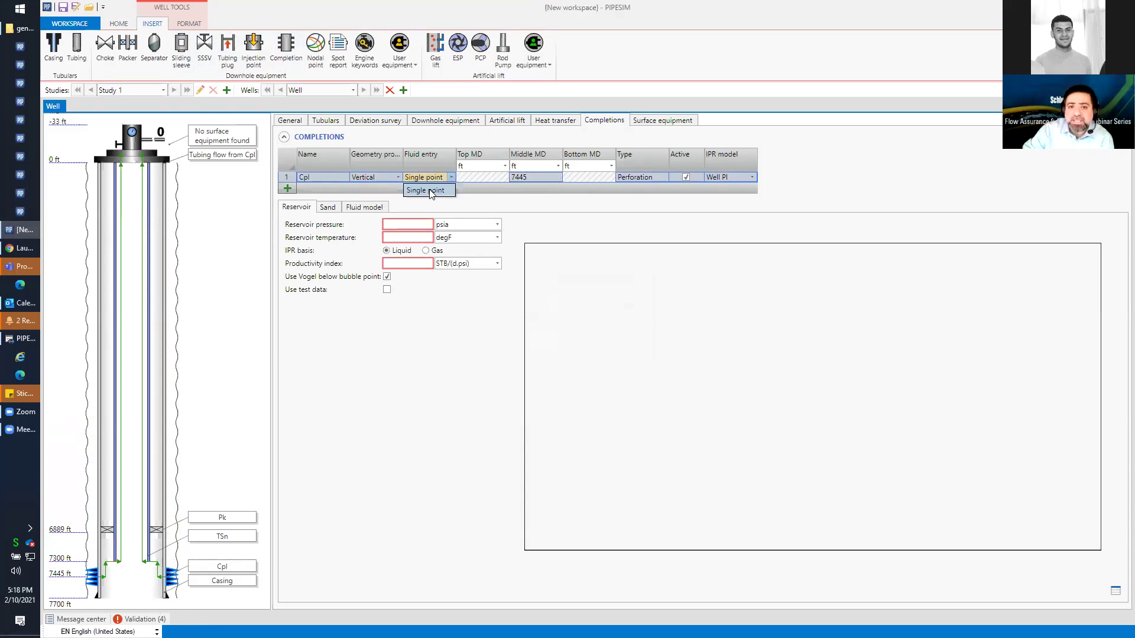
left_click(754, 176)
left_click(755, 177)
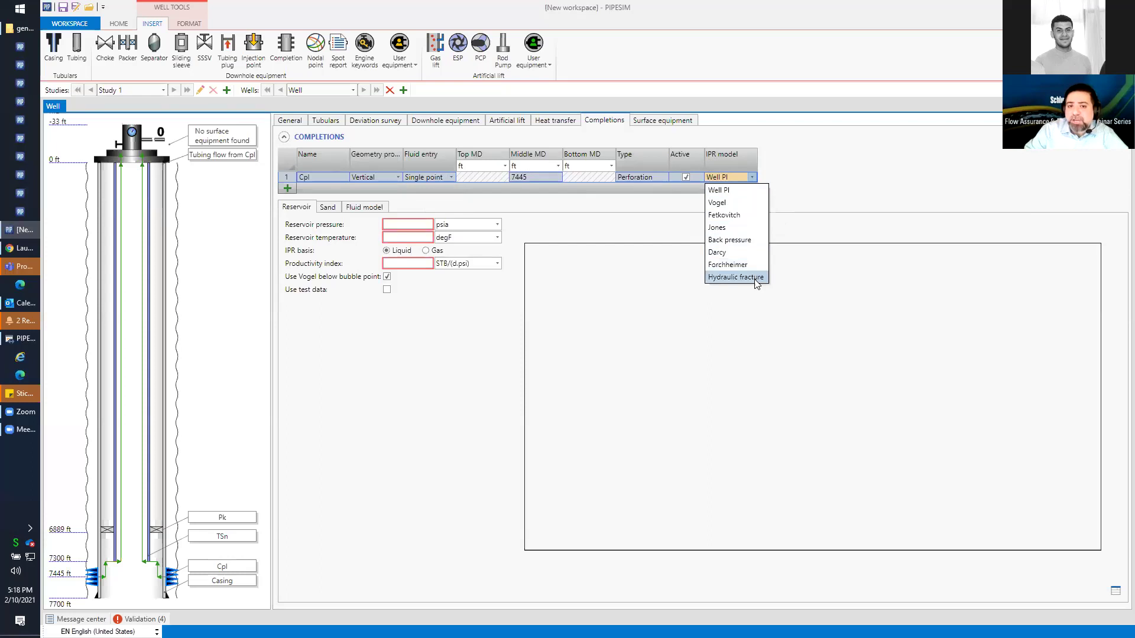
Try the Horizontal geometry profile with Distributed fluid entry on the completion and review its IPR model options.
left_click(396, 176)
left_click(396, 176)
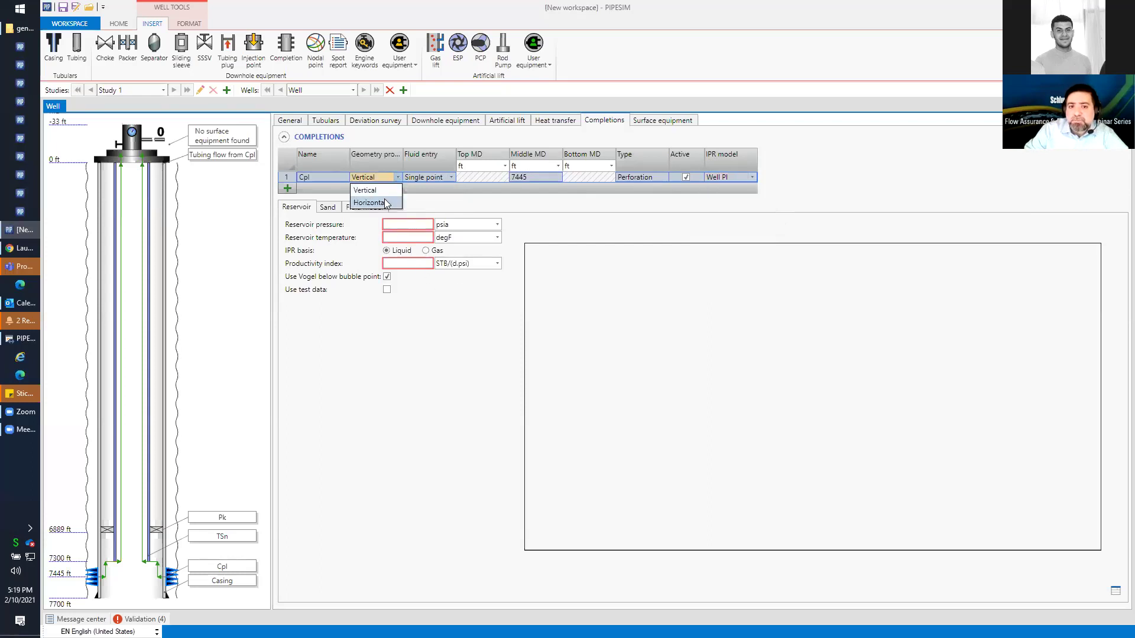
left_click(387, 203)
left_click(451, 176)
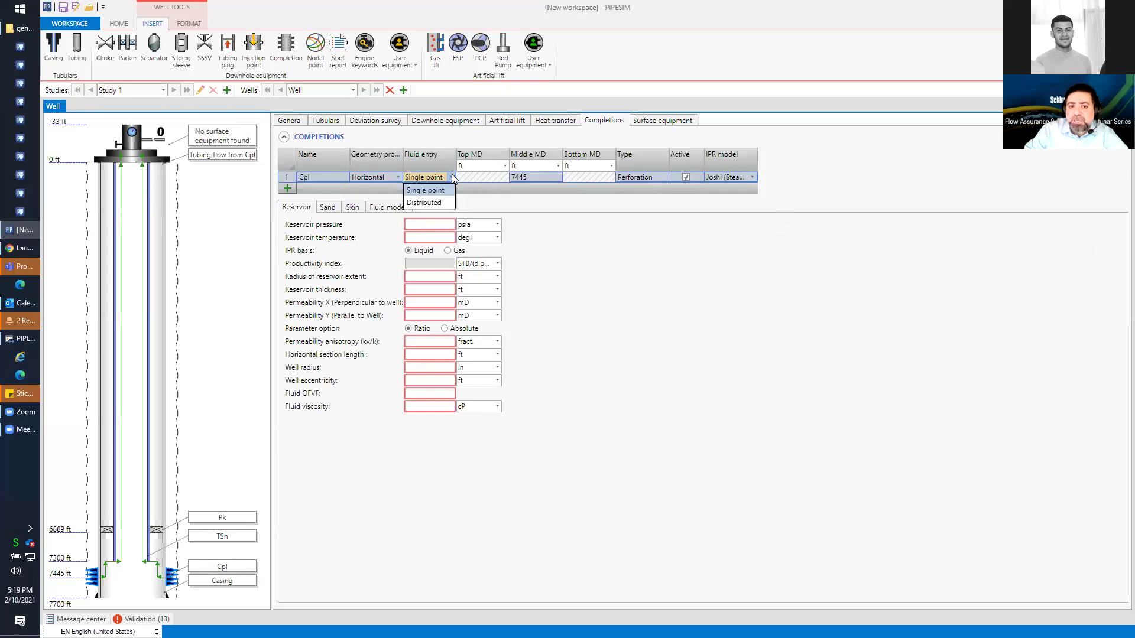
left_click(441, 202)
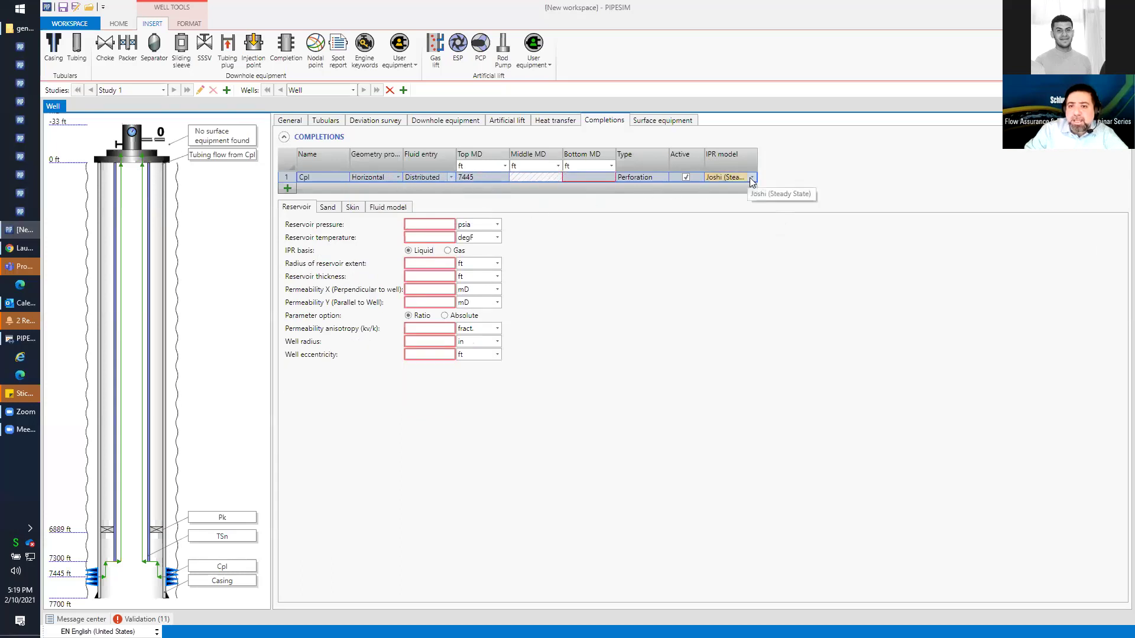
left_click(752, 178)
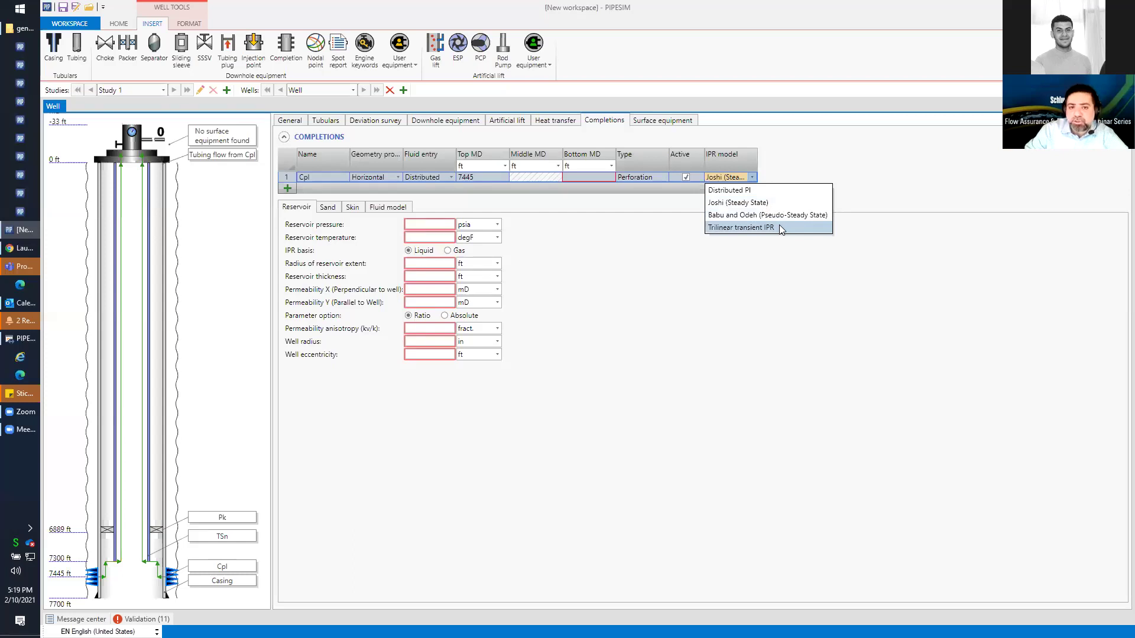
Return the completion to Single point fluid entry and the Vertical geometry profile.
left_click(392, 175)
left_click(392, 174)
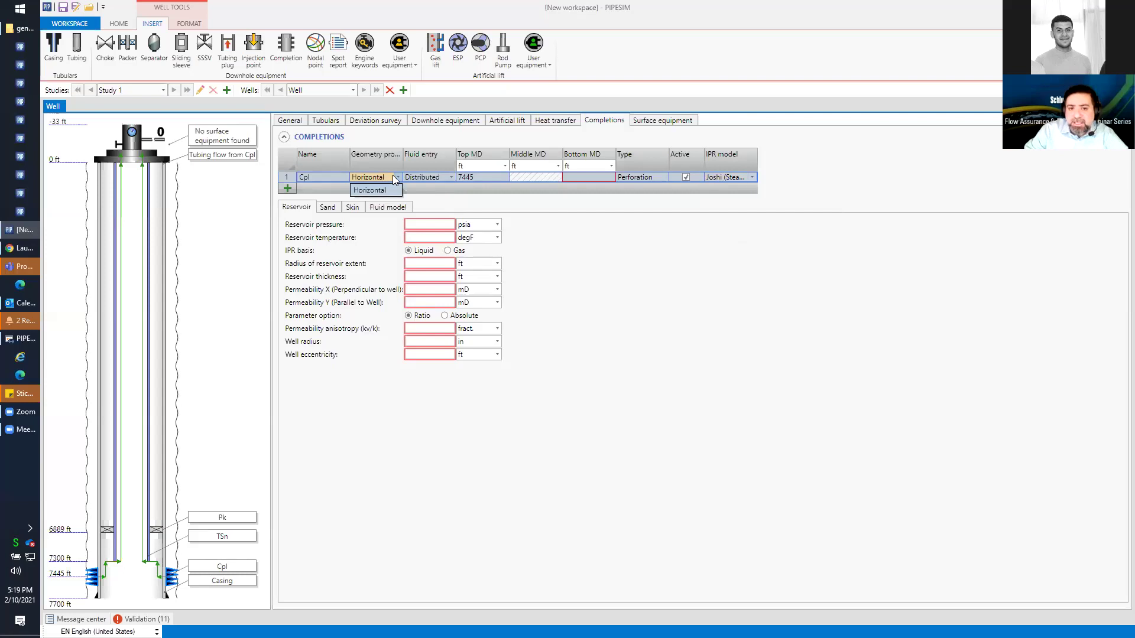
left_click(450, 177)
left_click(450, 177)
left_click(406, 178)
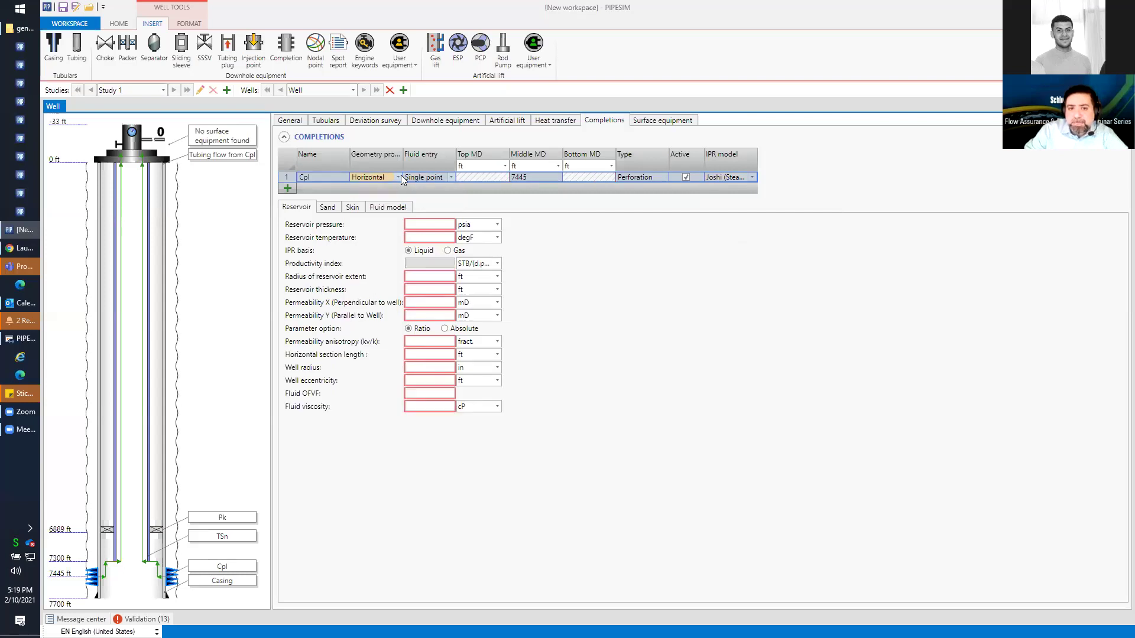
left_click(399, 175)
left_click(386, 190)
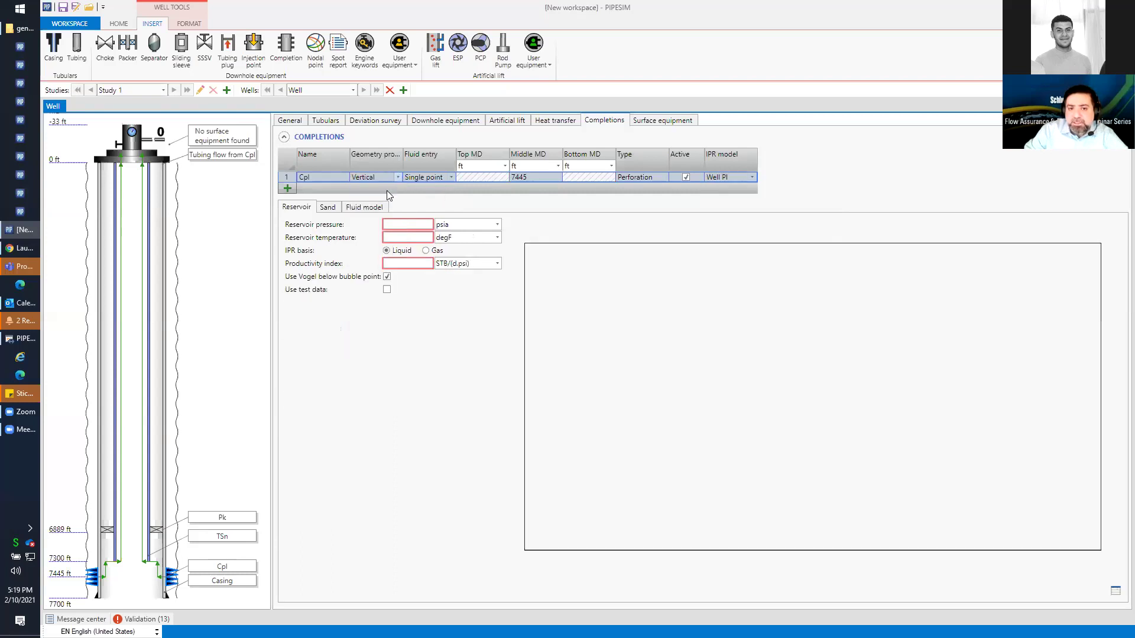
Switch the completion's geometry profile to Horizontal and back to Vertical, and choose the Well PI IPR model.
left_click(398, 175)
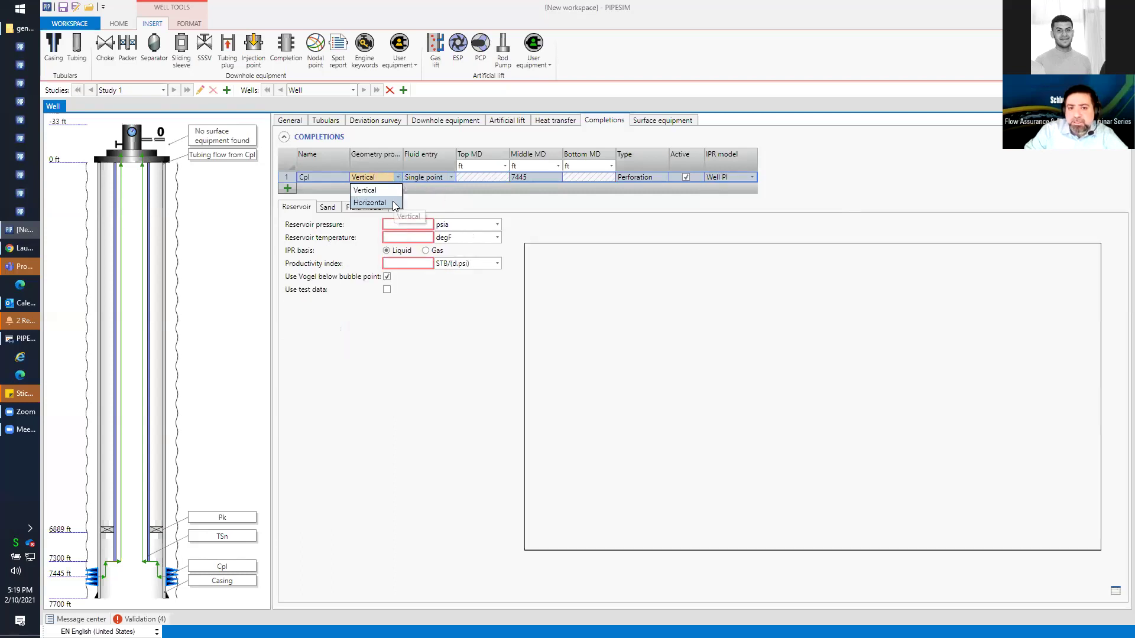
left_click(392, 202)
left_click(397, 178)
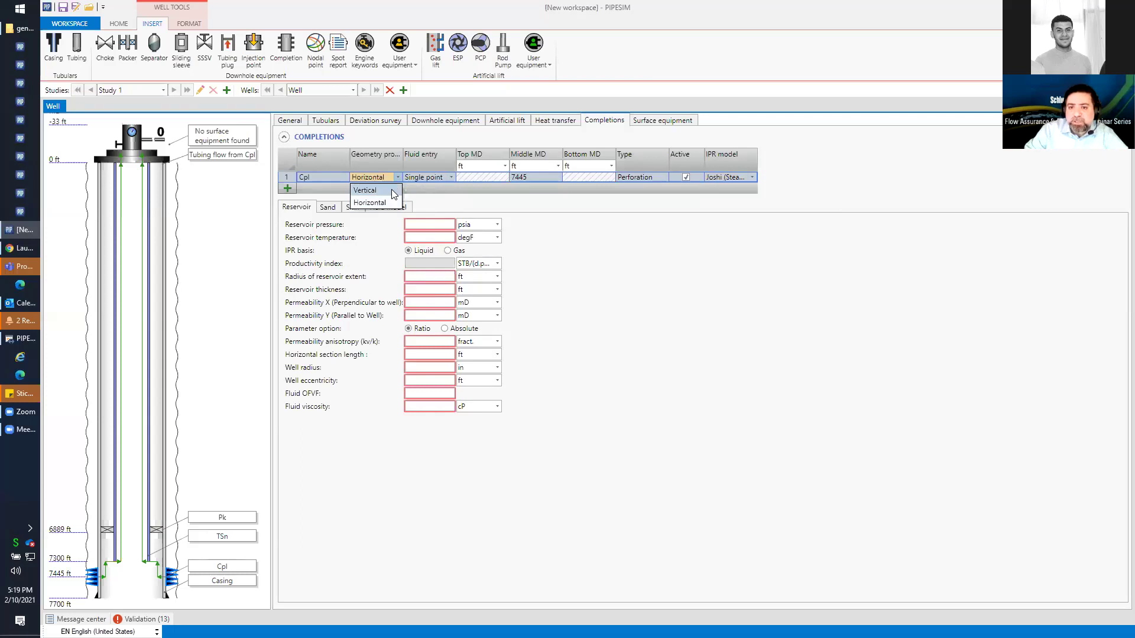
left_click(392, 189)
left_click(753, 176)
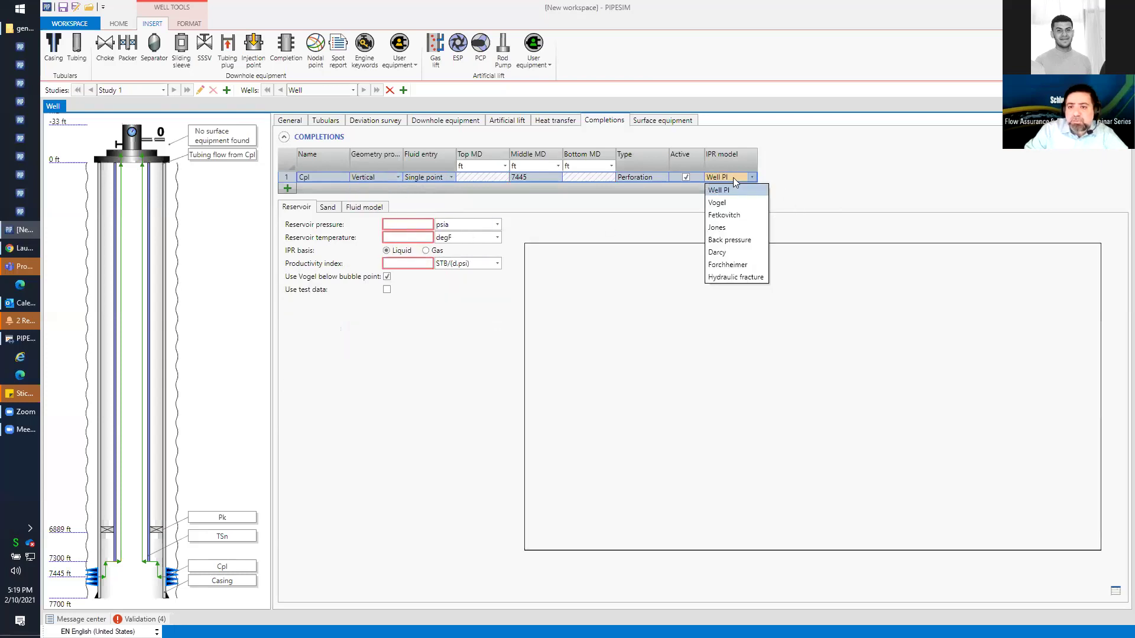
left_click(739, 190)
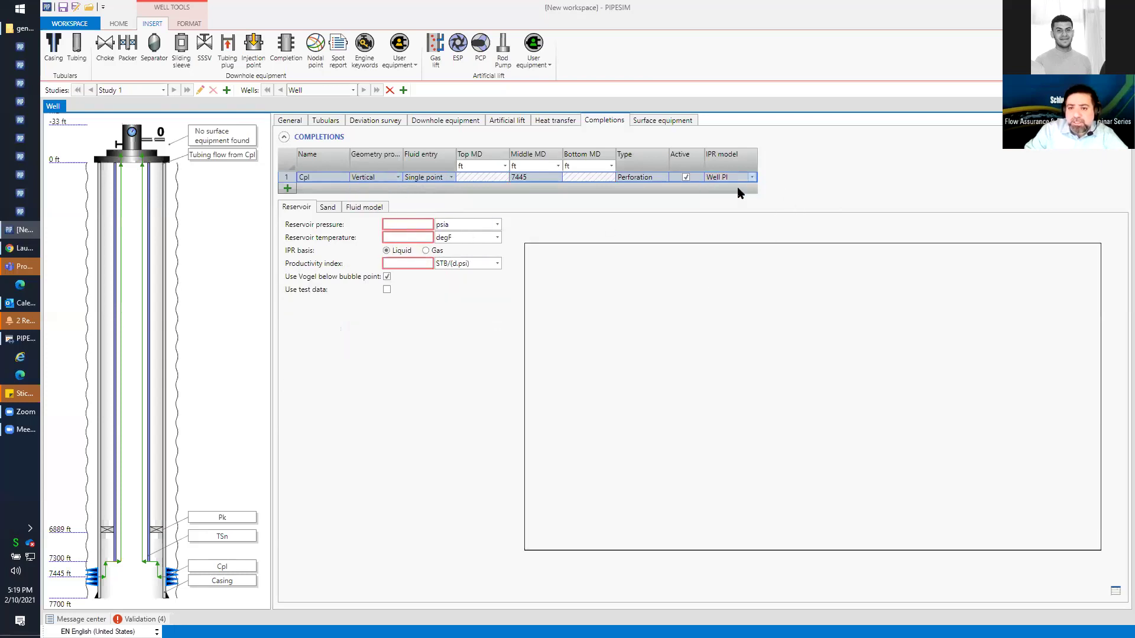
Set the completion's reservoir pressure to 2900 psia, reservoir temperature to 195 degF and productivity index to 5 STB/(d.psi).
left_click(396, 224)
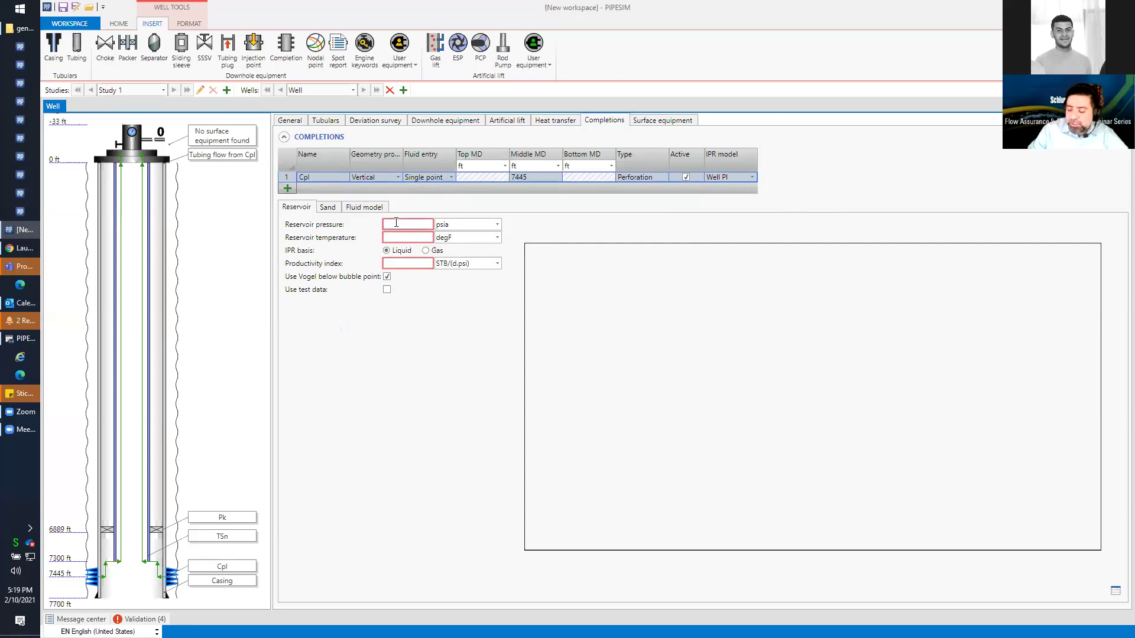
type("2900")
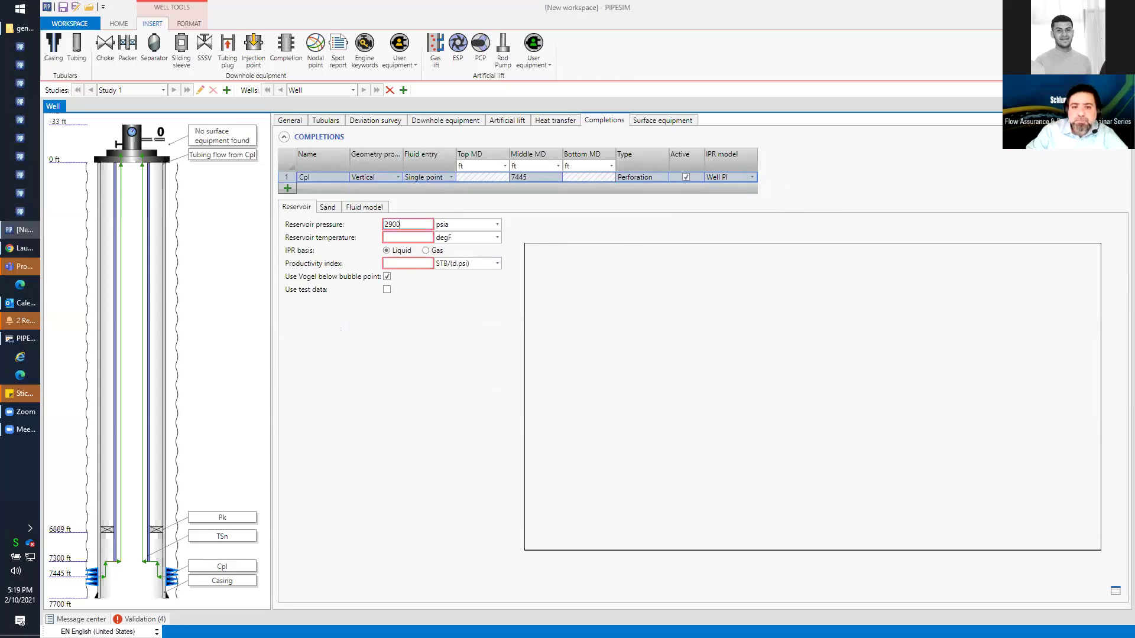
left_click(400, 242)
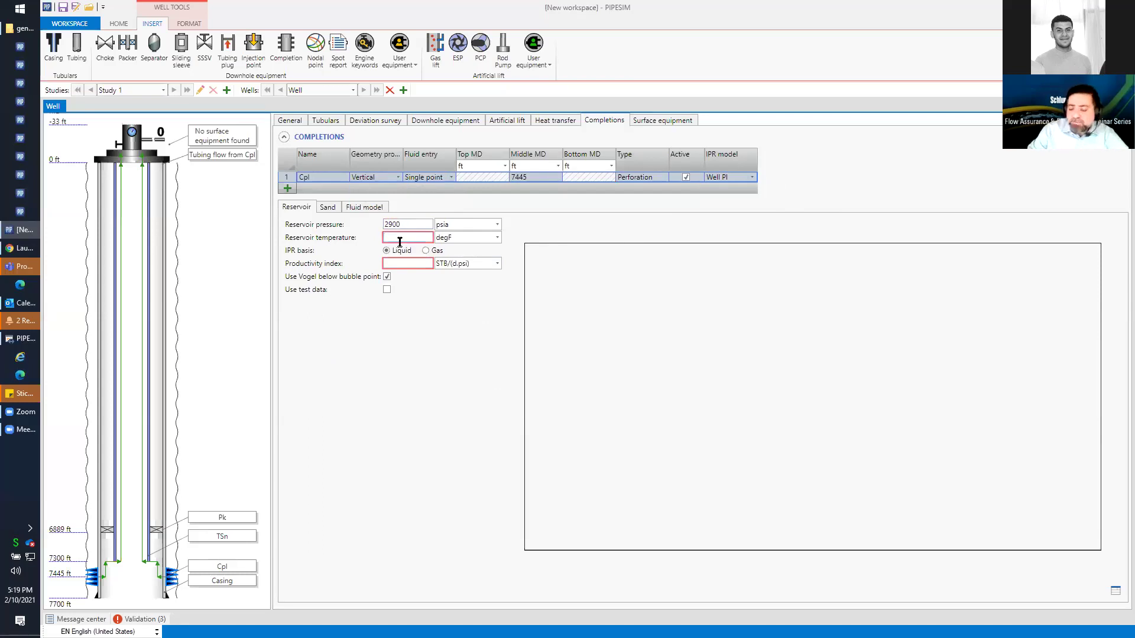
type("195")
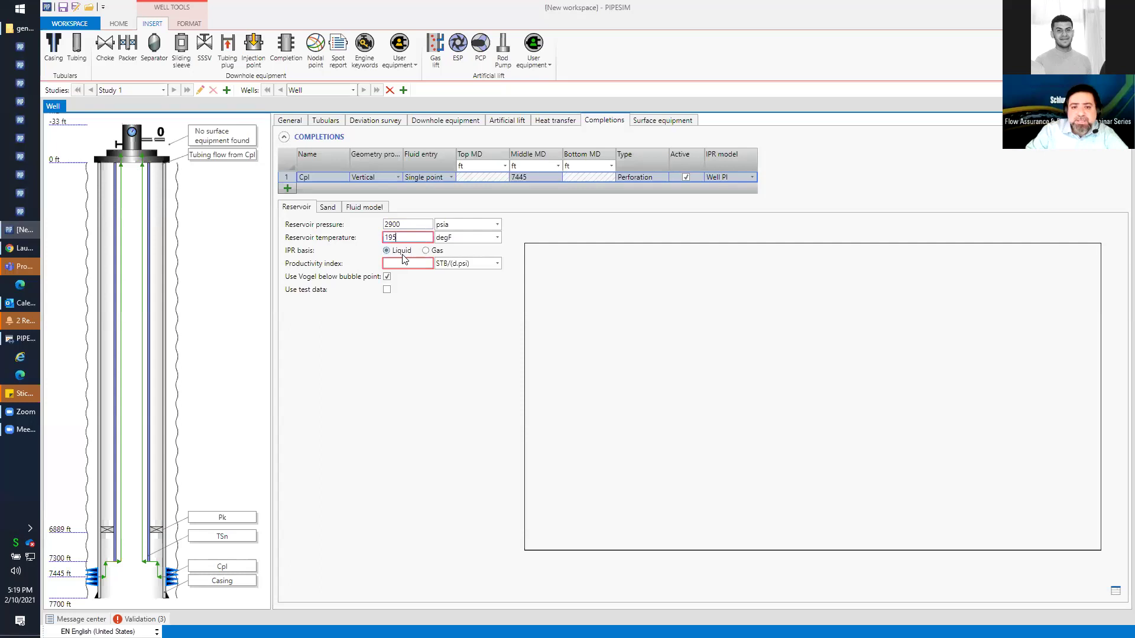
left_click(402, 263)
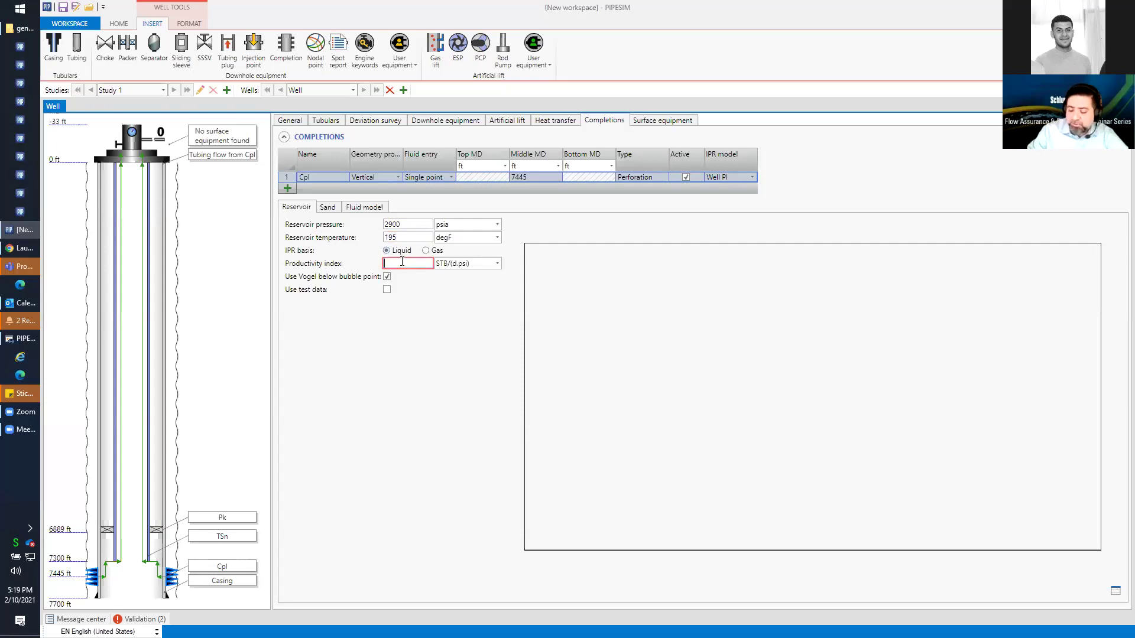
type("5")
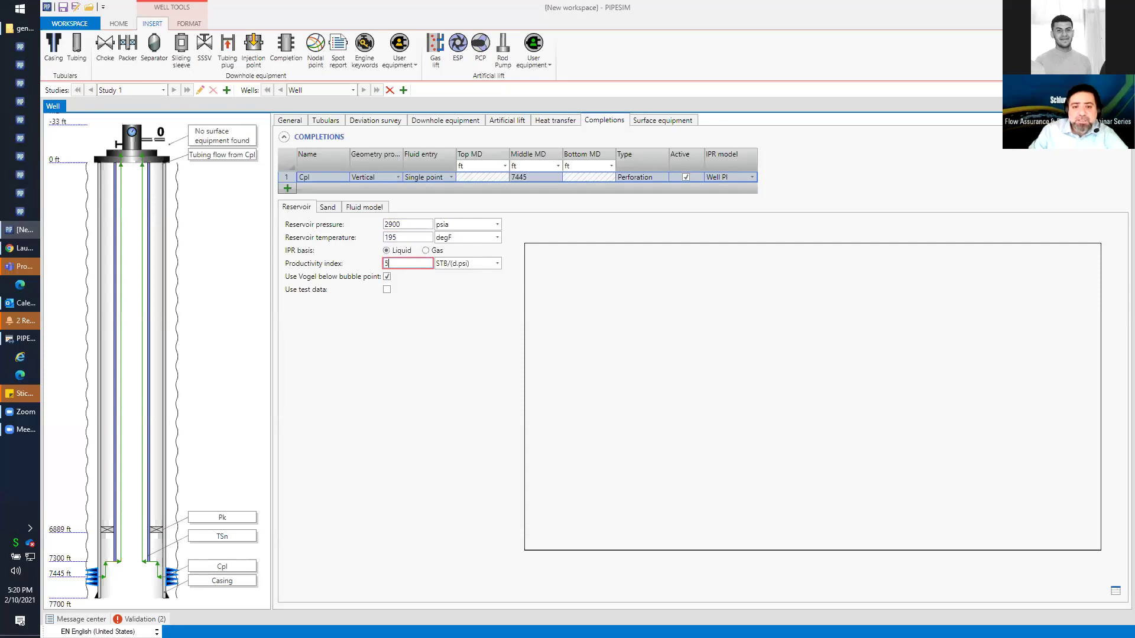
key("Tab")
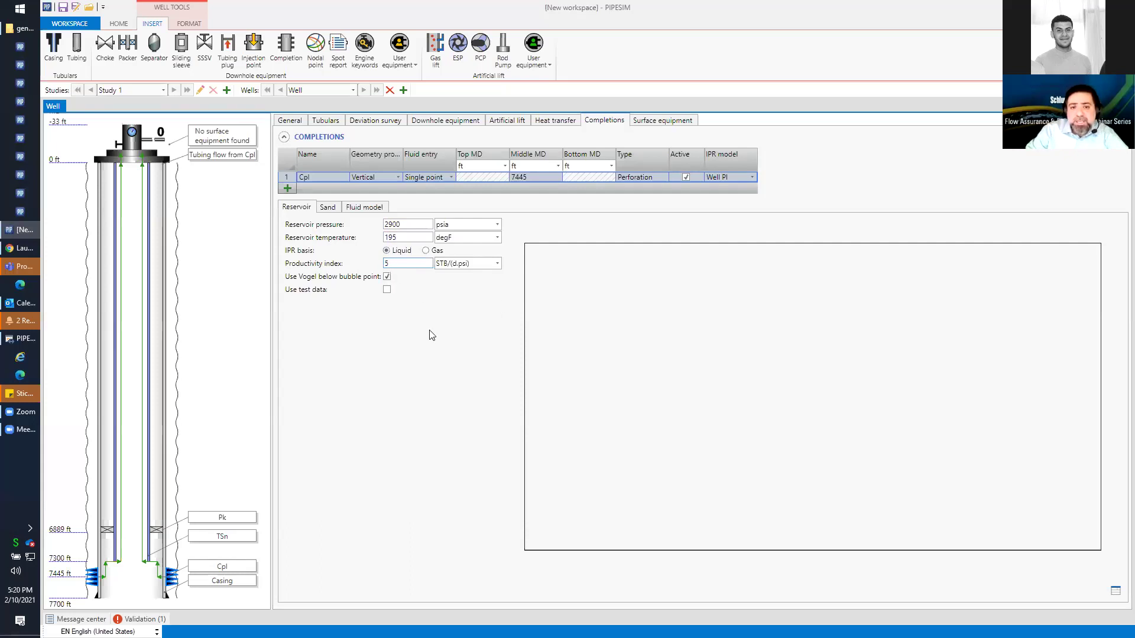
Create a new fluid model for the completion from the Light Oil + Gas template.
left_click(361, 208)
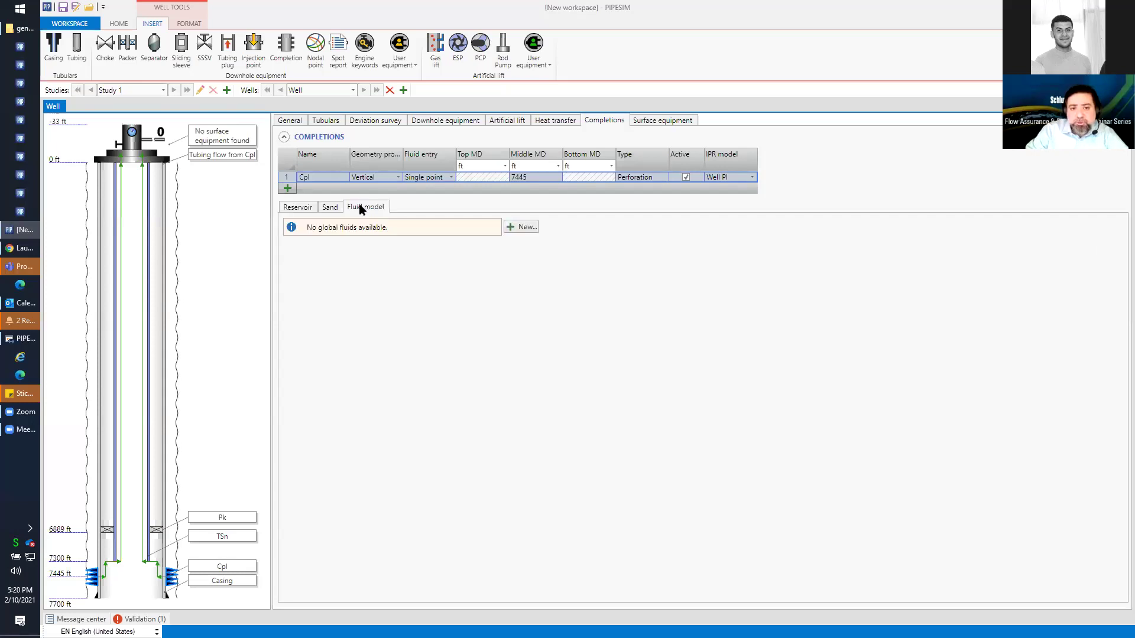
left_click(518, 227)
left_click(569, 303)
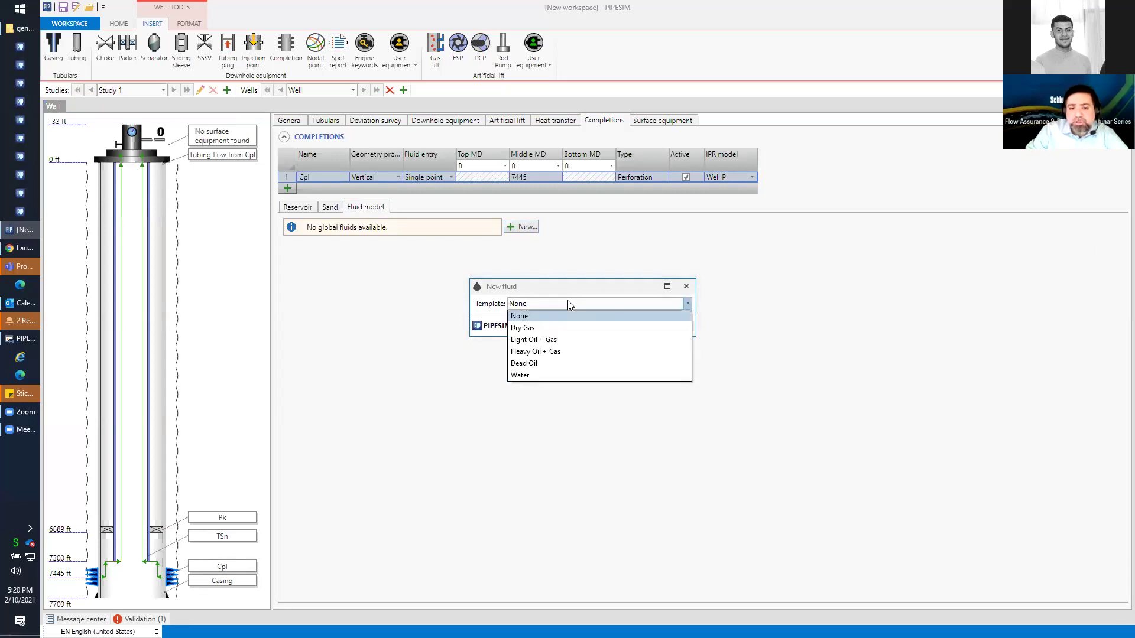
left_click(581, 338)
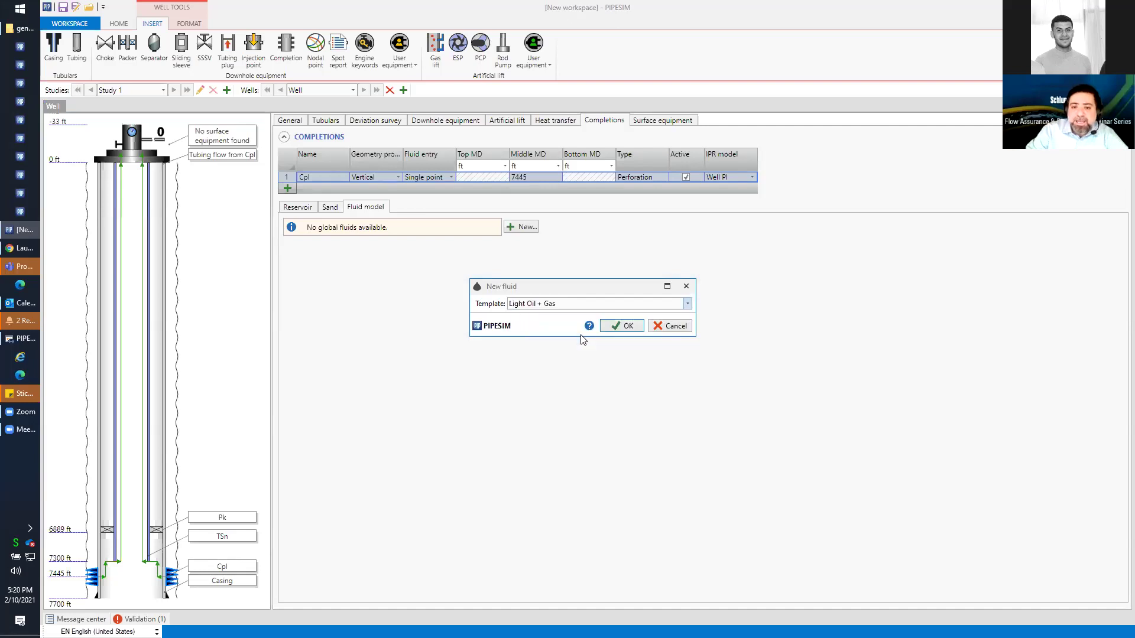
left_click(618, 324)
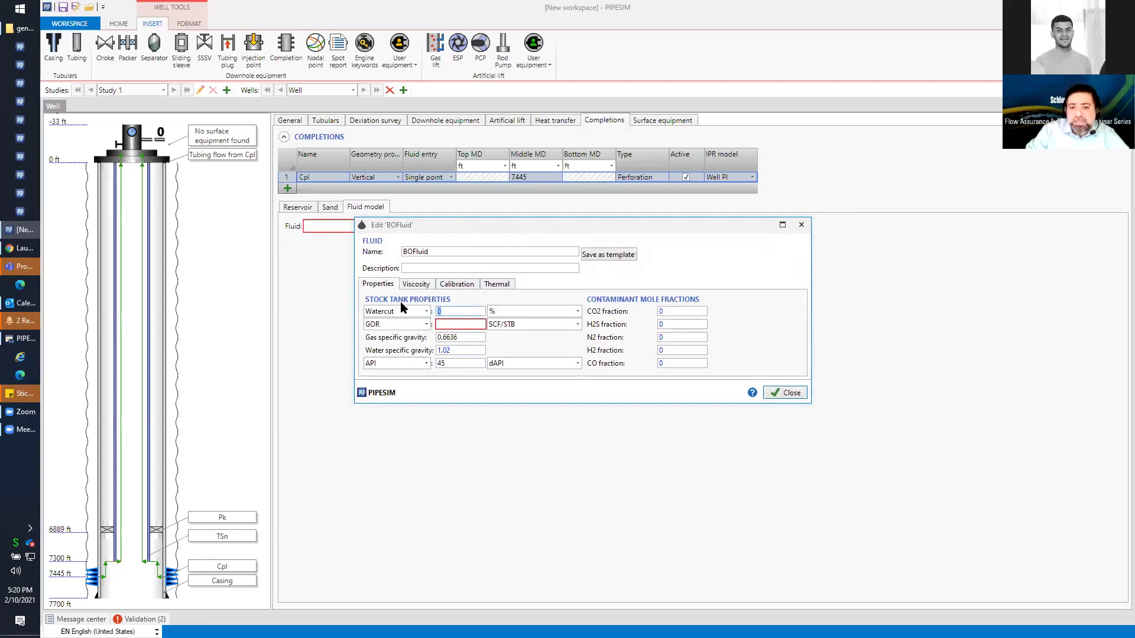
Set the fluid's GOR to 300 SCF/STB and its API to 32 dAPI, and close the fluid editor.
left_click(453, 325)
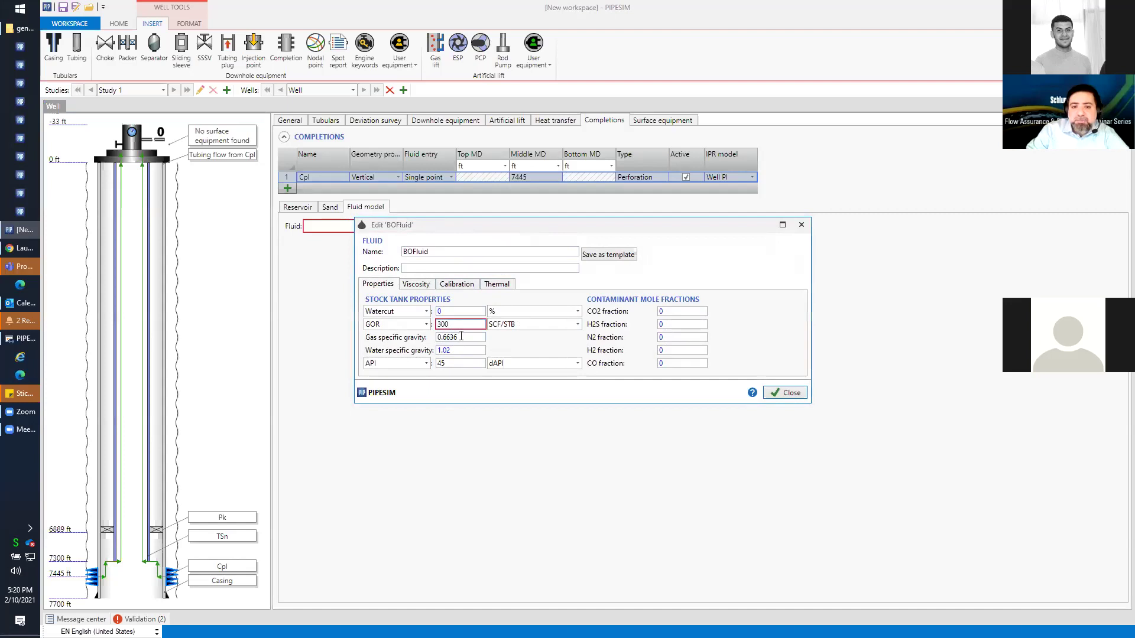
left_click(461, 362)
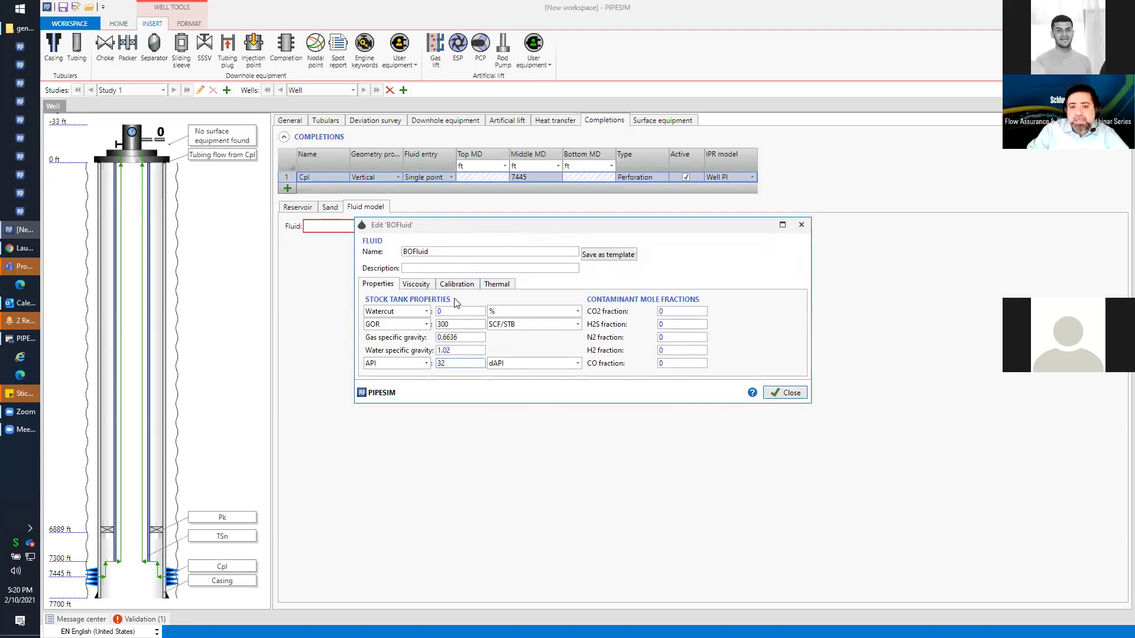
left_click(779, 393)
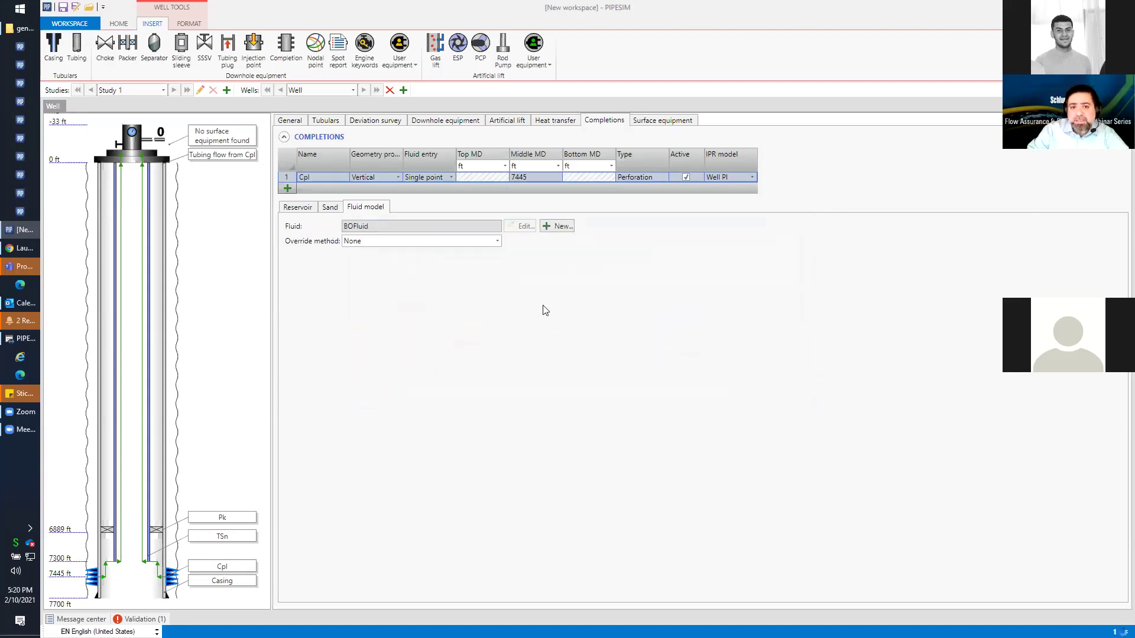
Review the completion's inflow performance curve and the well's surface equipment inputs.
left_click(298, 205)
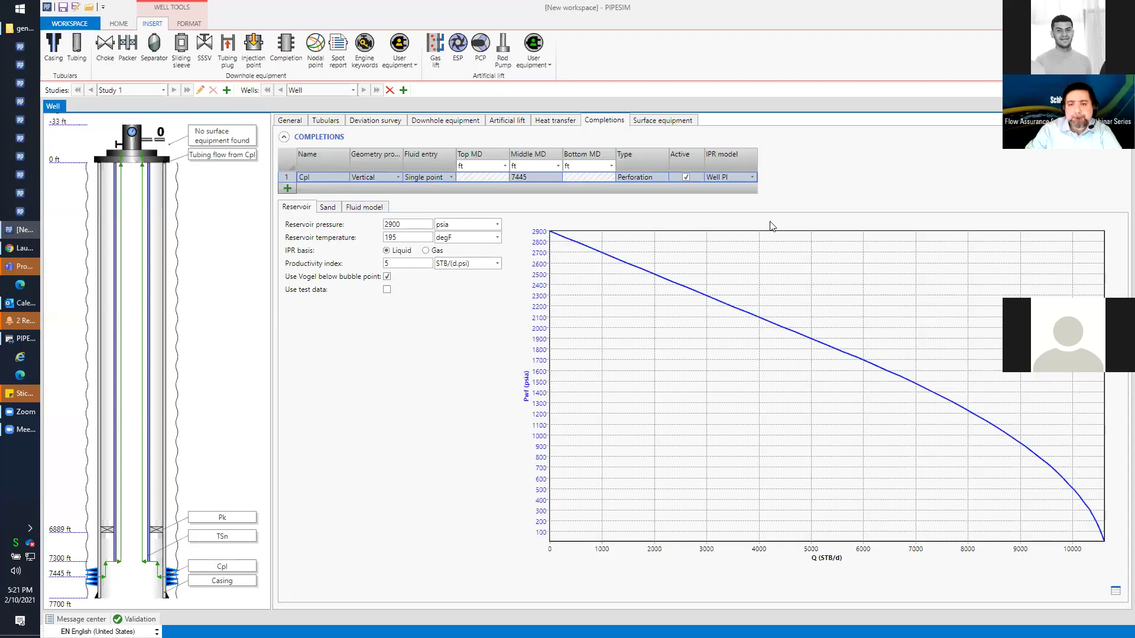
left_click(654, 123)
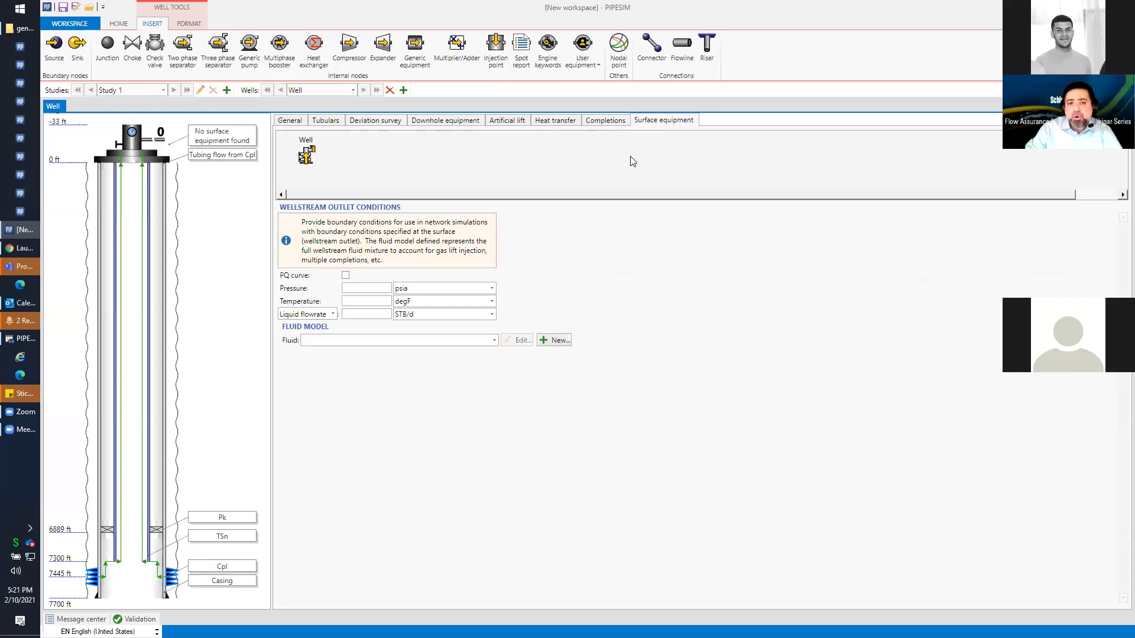
left_click(606, 120)
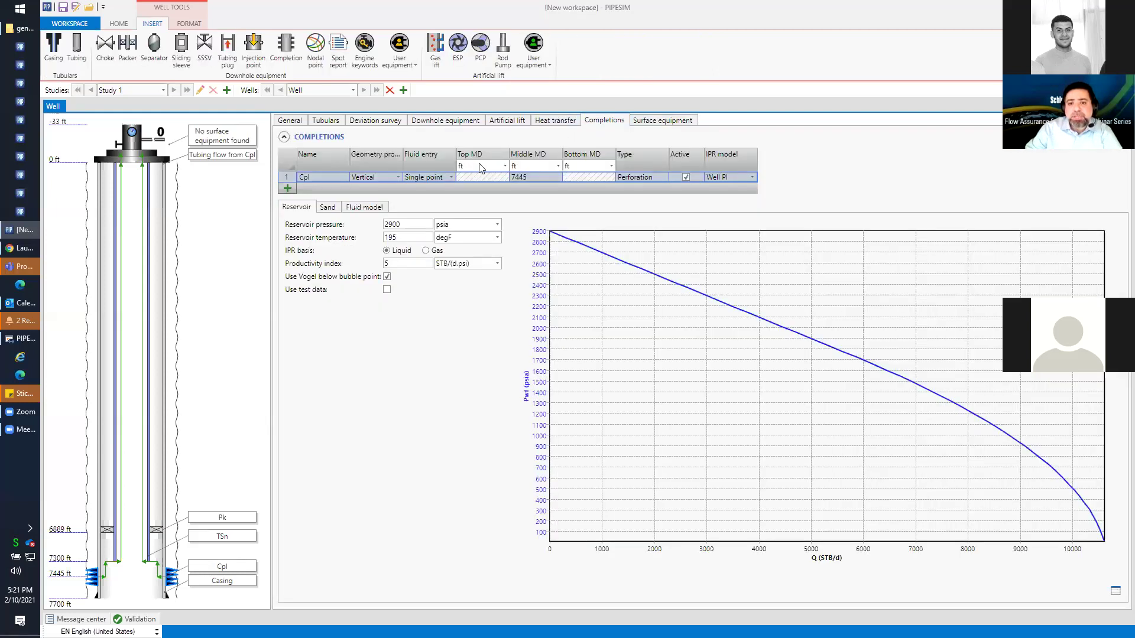
Run a nodal analysis of the well with a bottomhole nodal point and an outlet pressure of 300 psia.
left_click(120, 24)
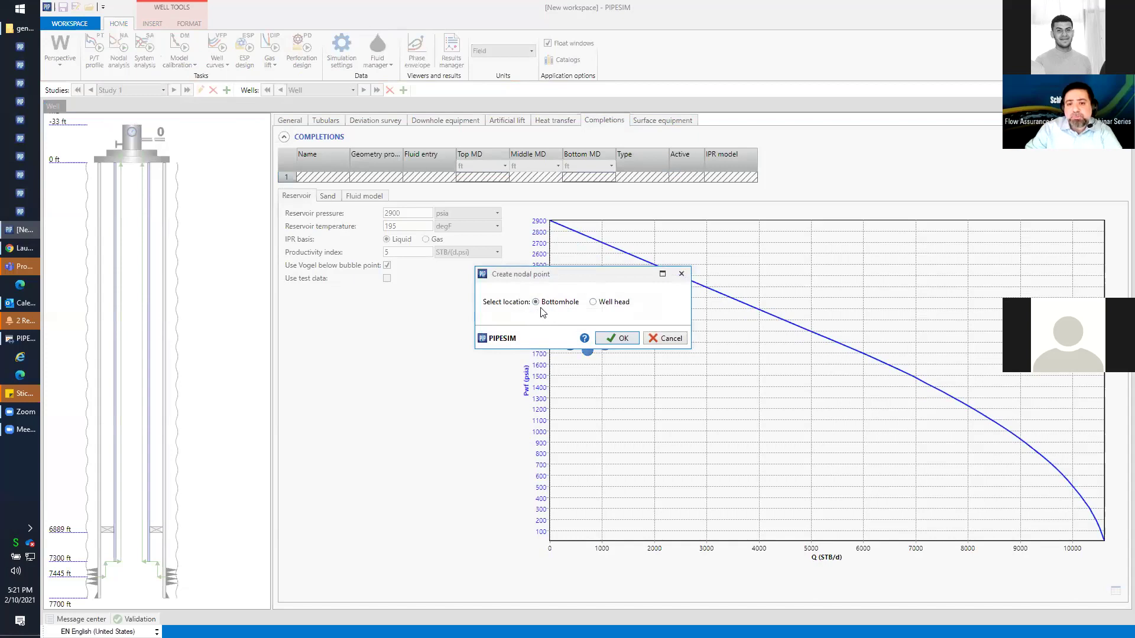
left_click(617, 338)
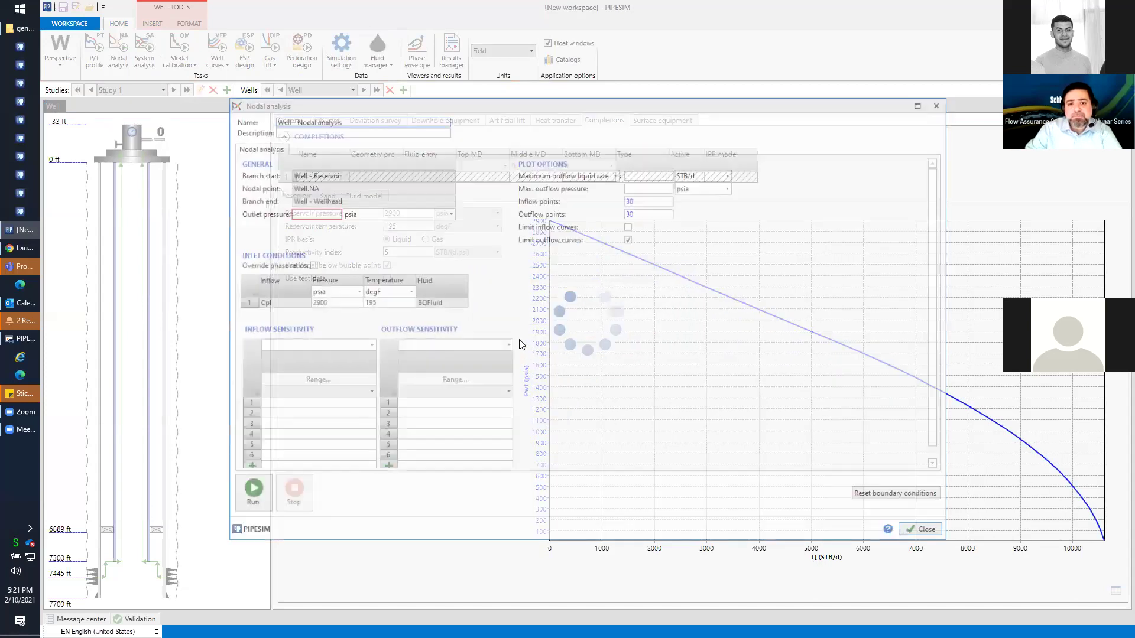
left_click(302, 214)
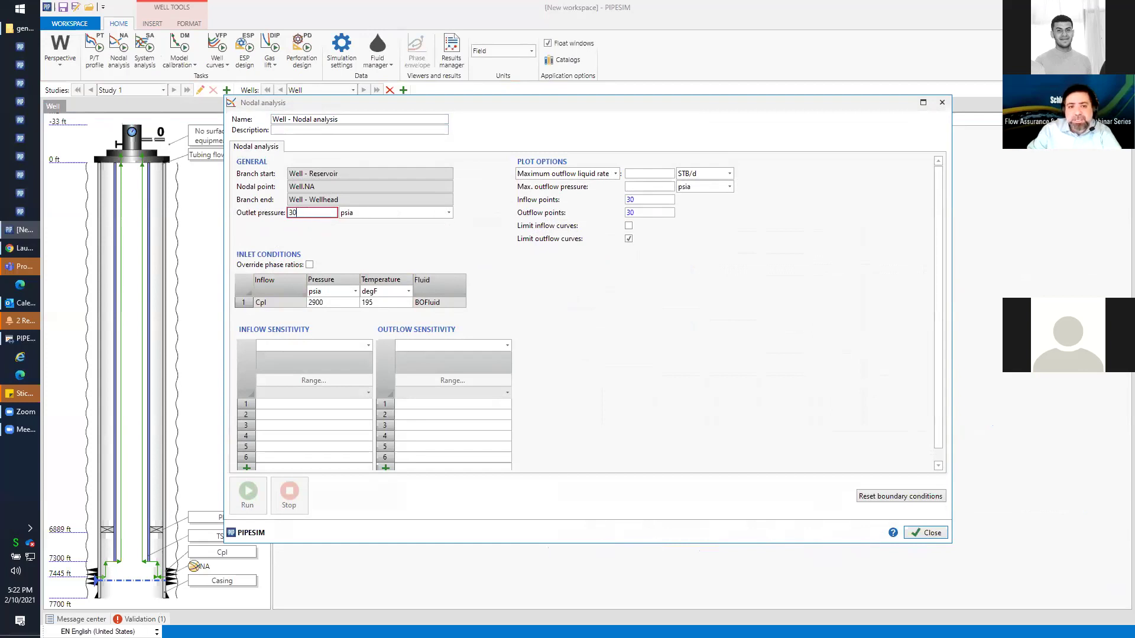
left_click(320, 247)
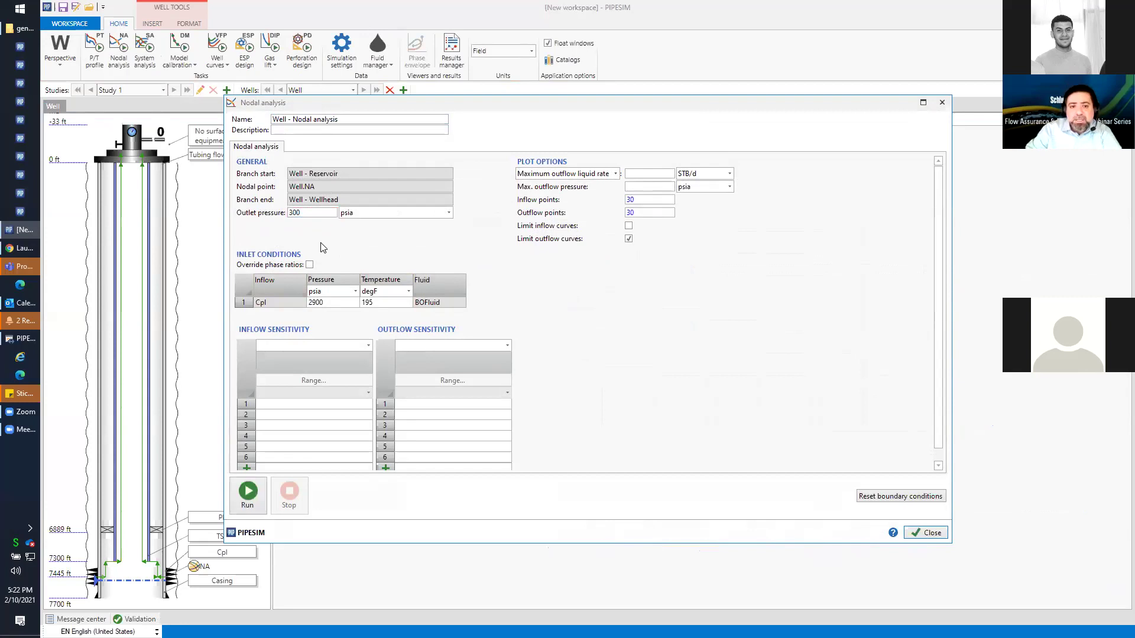
left_click(247, 493)
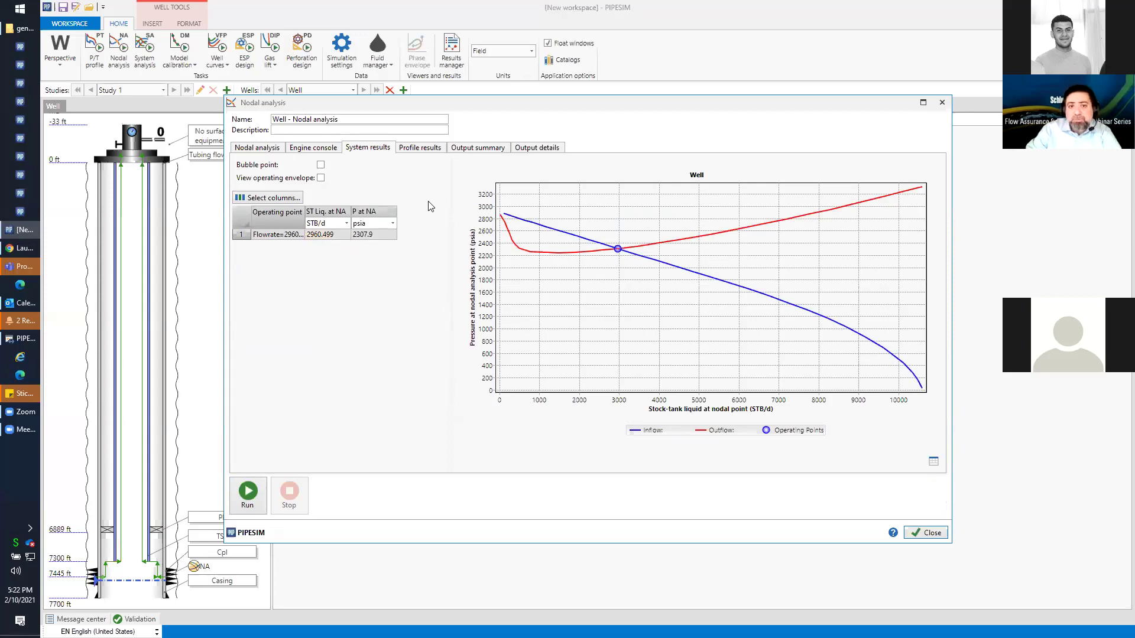
Review the well's pressure-elevation profile, and show the bubble point line and operating envelope on the system results plot.
left_click(419, 148)
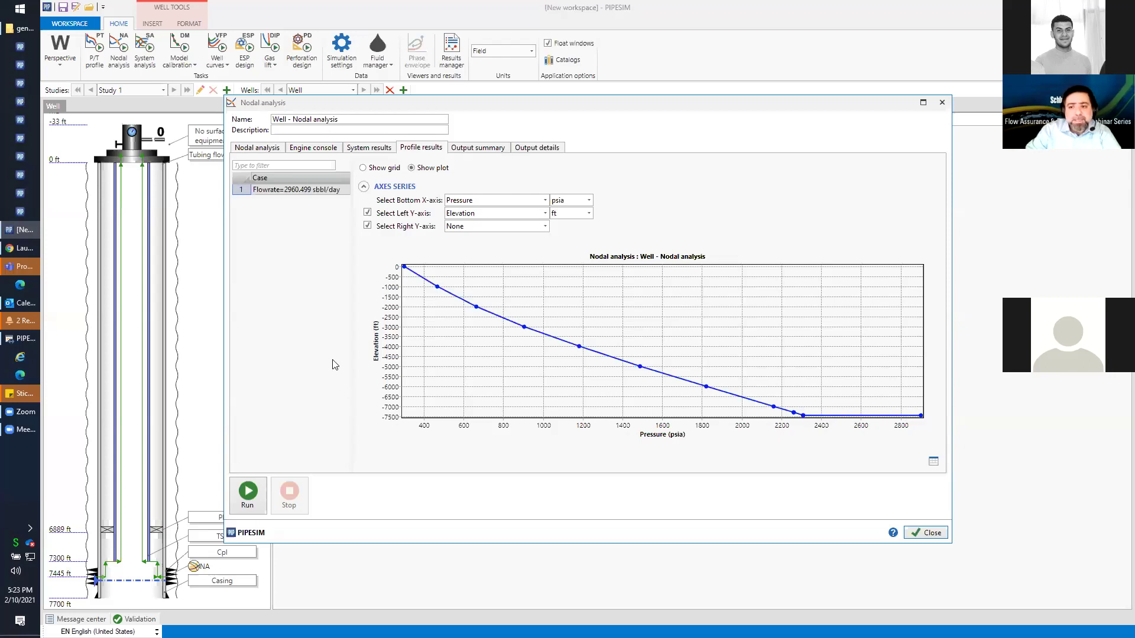
left_click(257, 147)
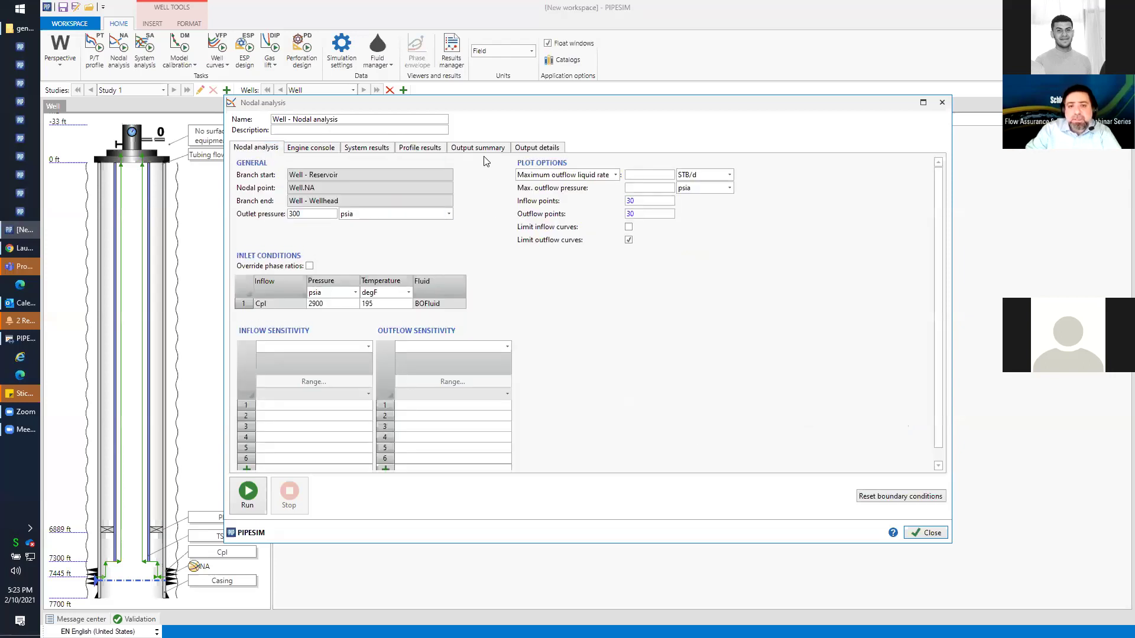
left_click(361, 149)
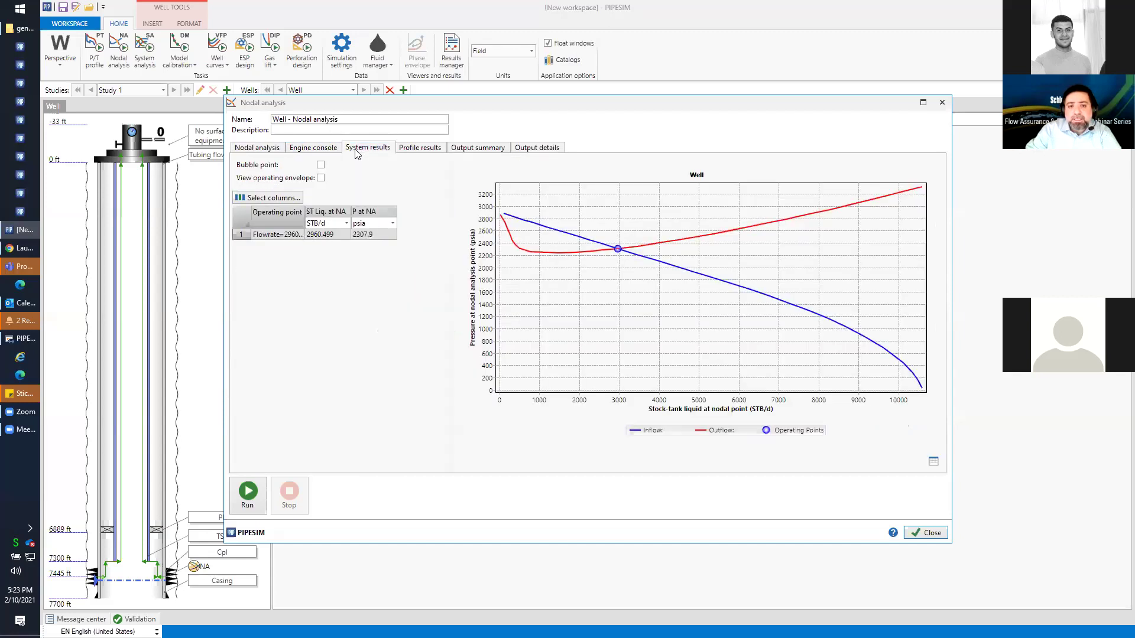
left_click(321, 166)
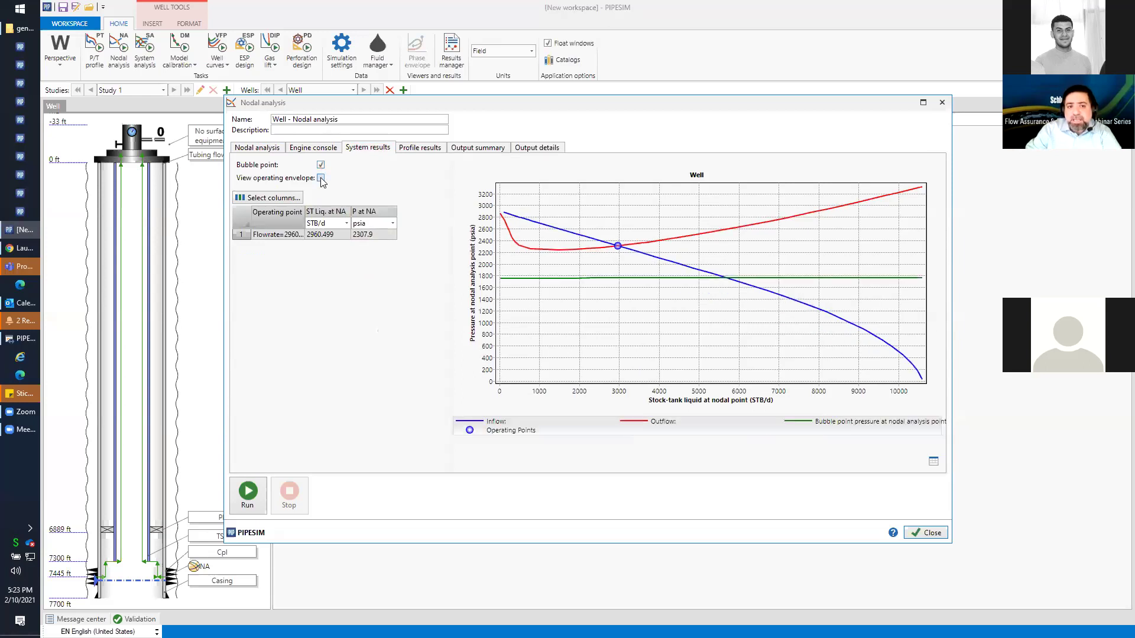
left_click(321, 179)
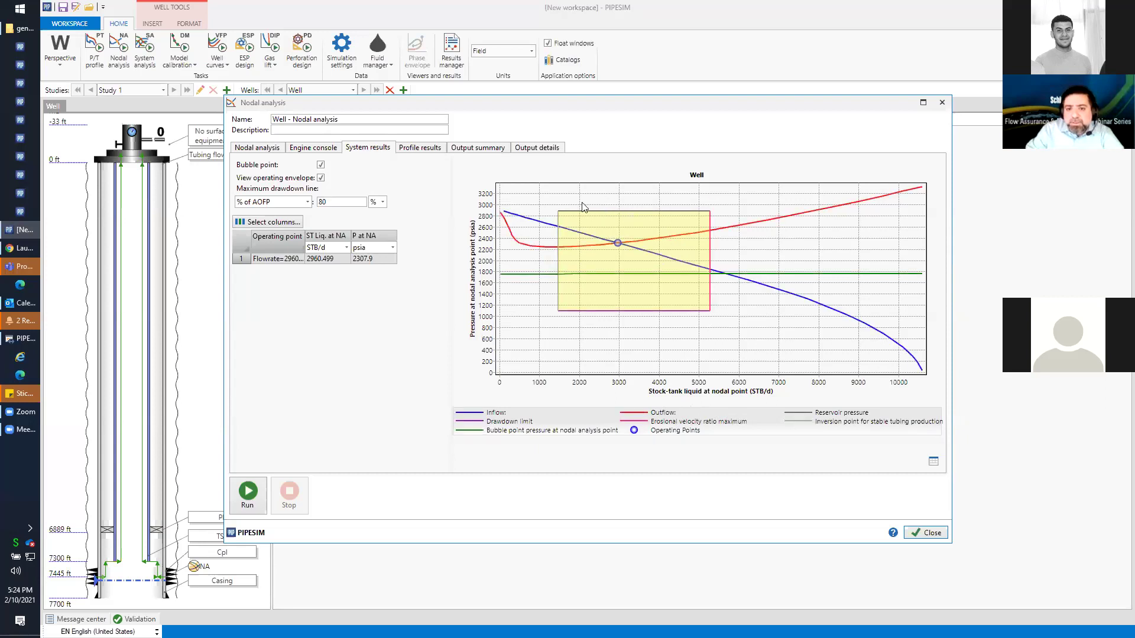
Set up an inflow sensitivity on the Liquid PI of completion Cpl in the nodal analysis.
left_click(264, 152)
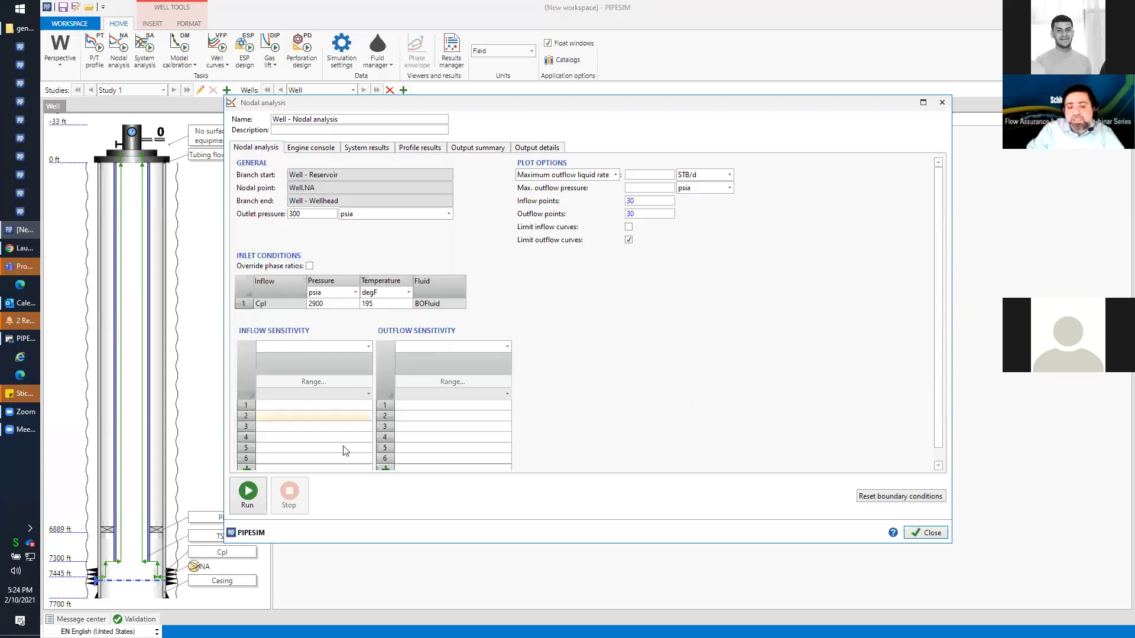
left_click(369, 346)
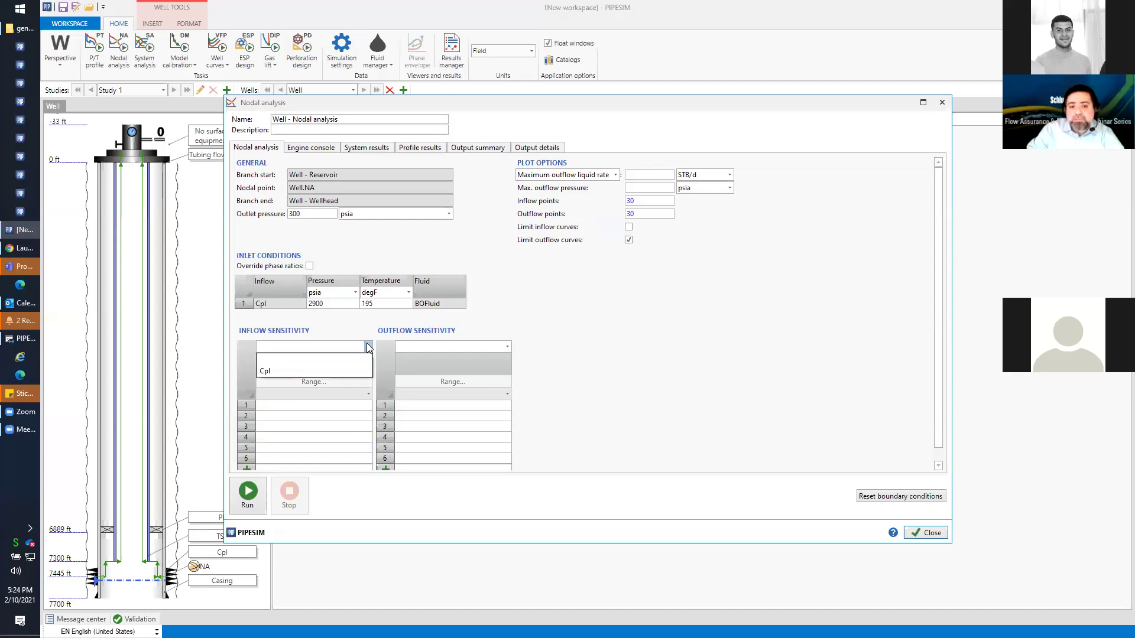
left_click(346, 372)
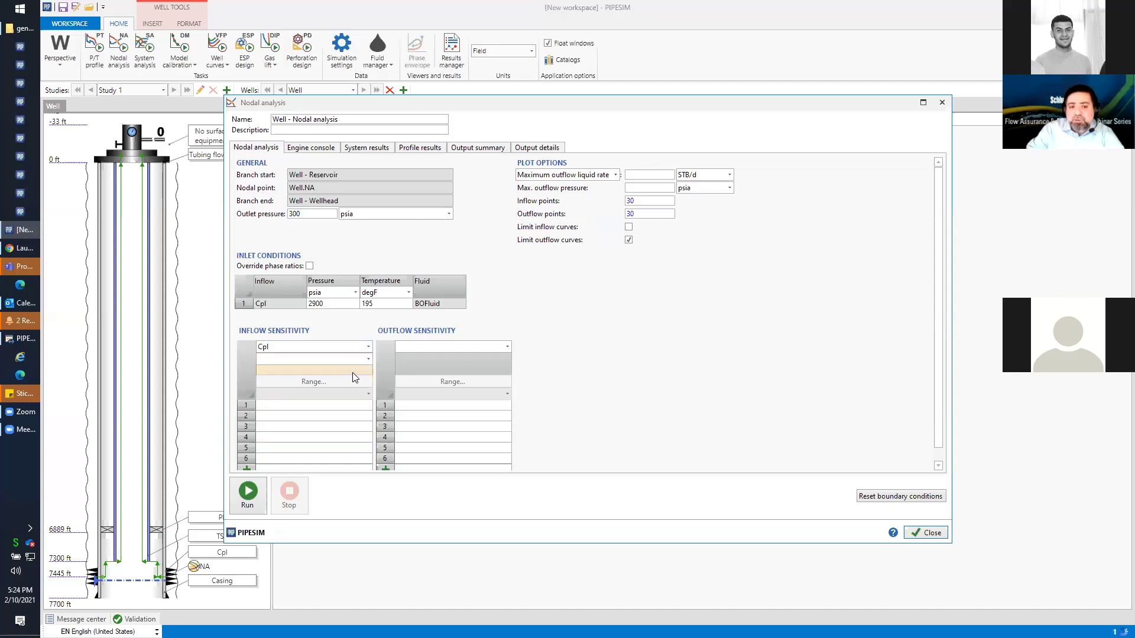
left_click(367, 359)
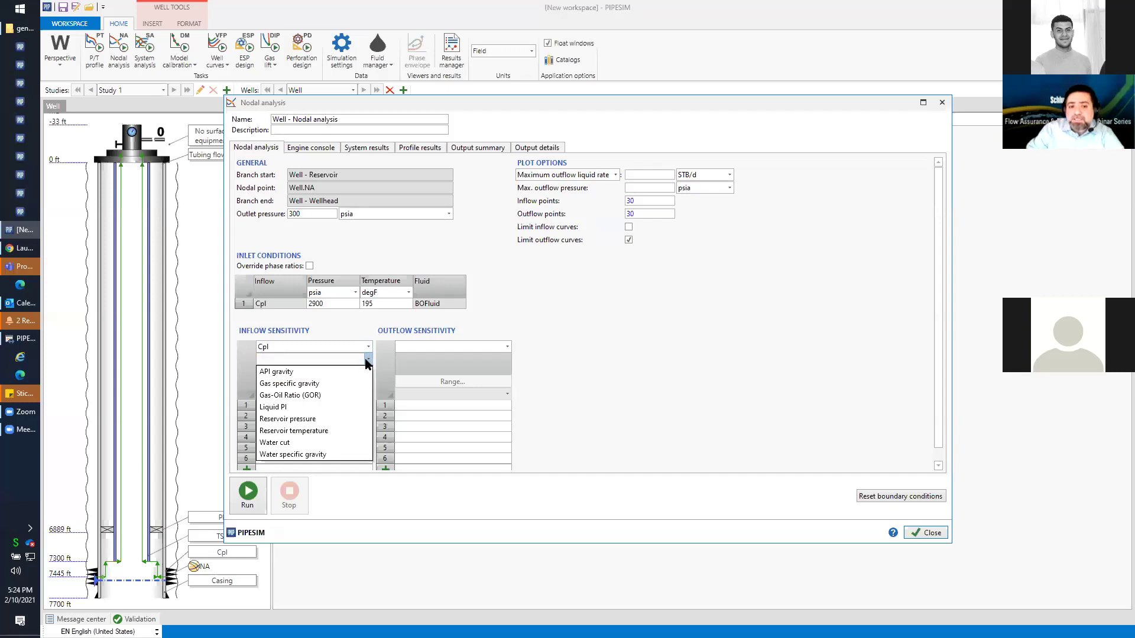
left_click(334, 405)
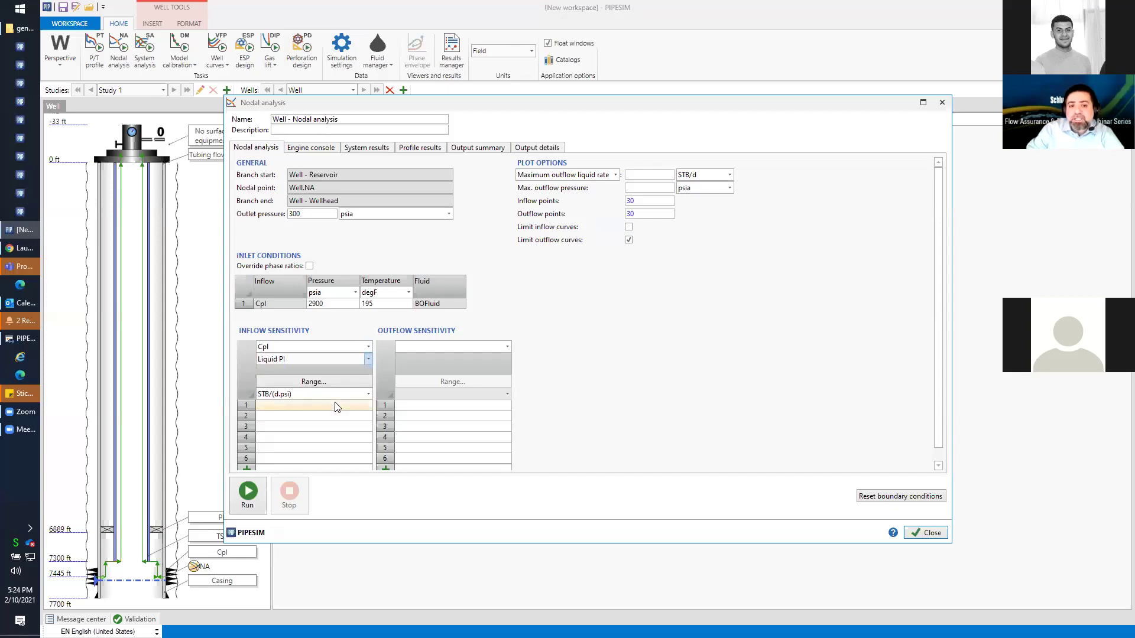
Fill the Liquid PI sensitivity with a range from 0.25 to 5 STB/(d.psi) in steps of 0.5.
left_click(314, 381)
left_click(512, 288)
type("0.25")
left_click(517, 302)
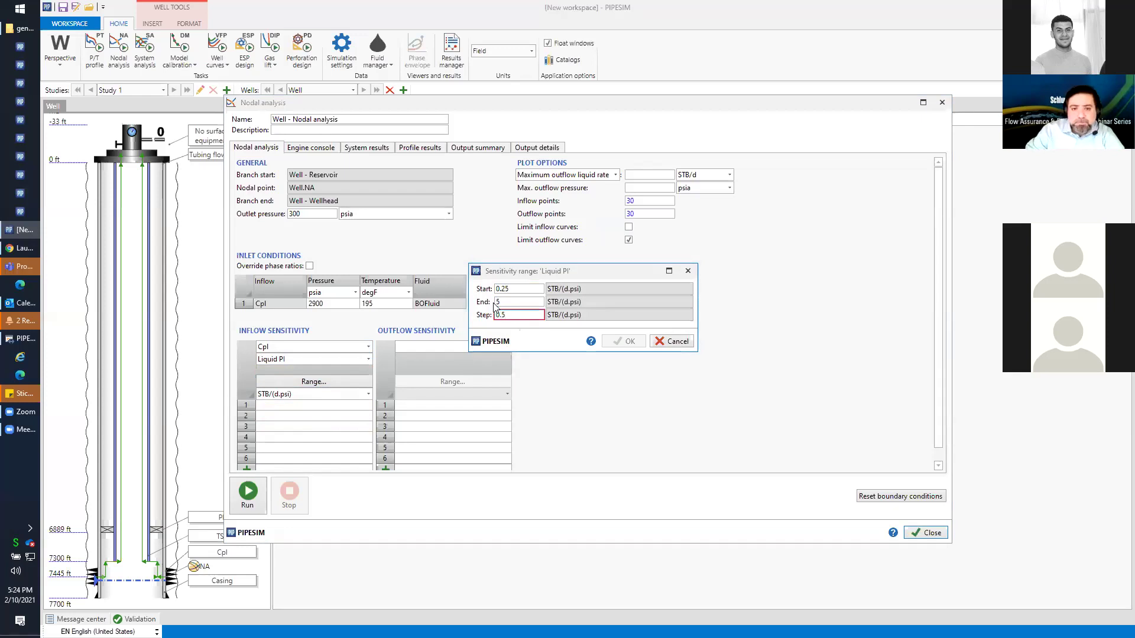
type("0.5")
left_click(624, 341)
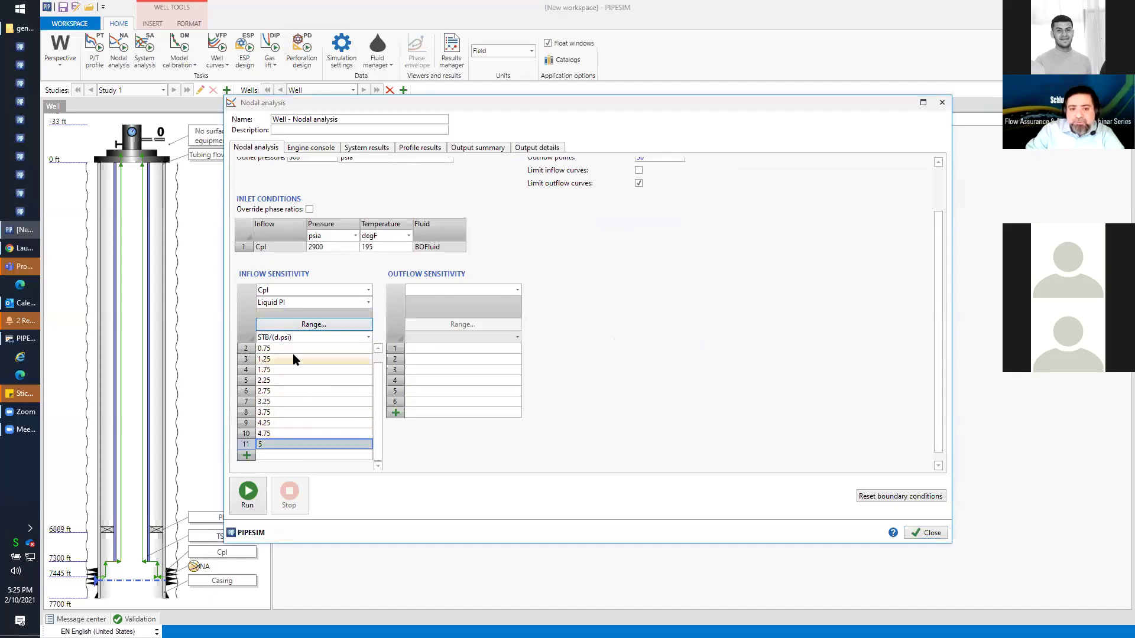
Regenerate the Liquid PI range from 0.25 to 5 STB/(d.psi) with a step of 0.75, and run the nodal analysis.
left_click(312, 325)
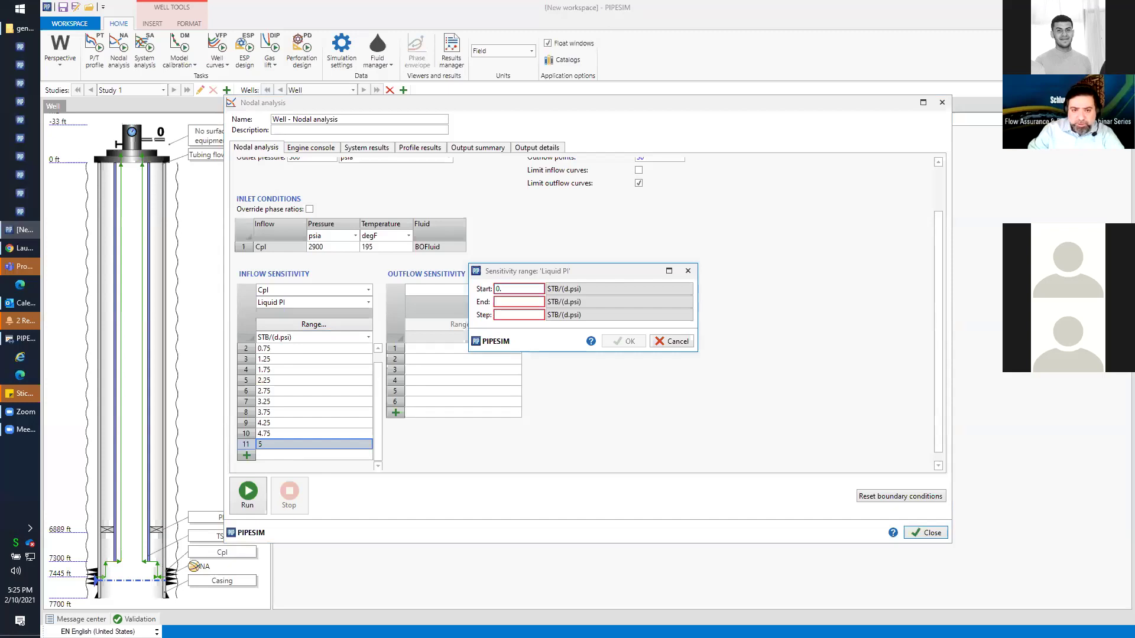
type("0.25")
left_click(509, 302)
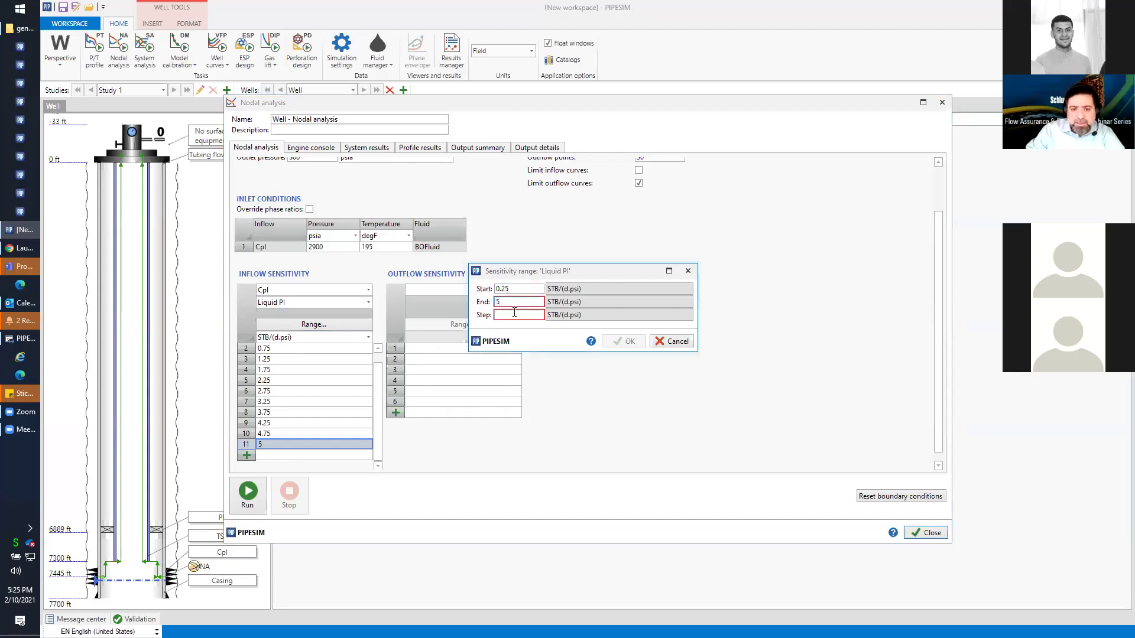
type("5")
left_click(514, 314)
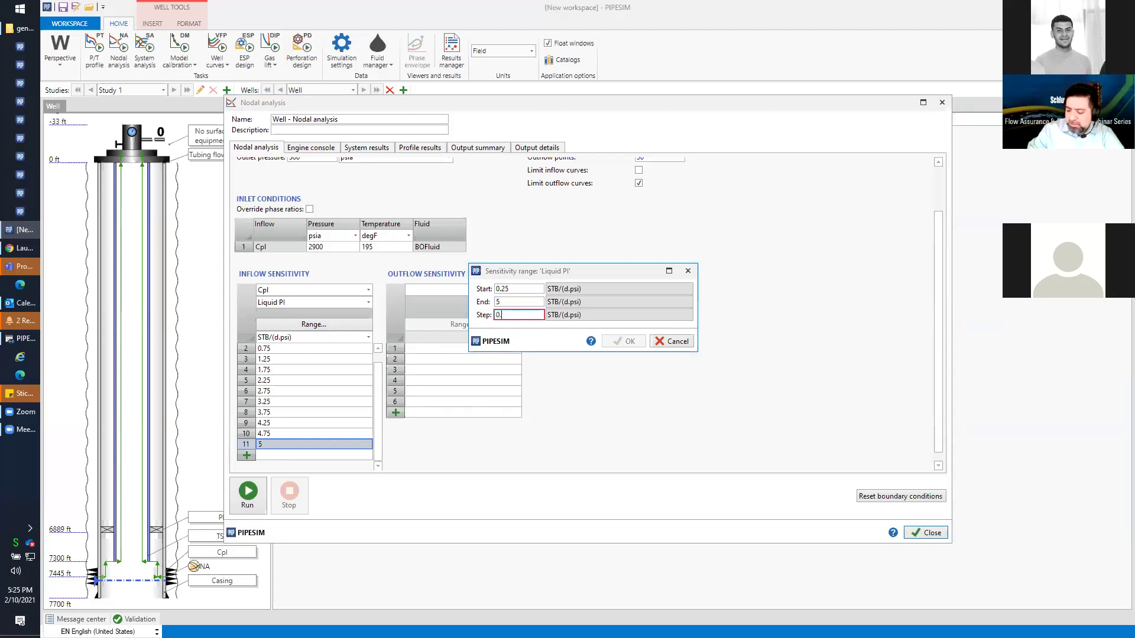
type("0.75")
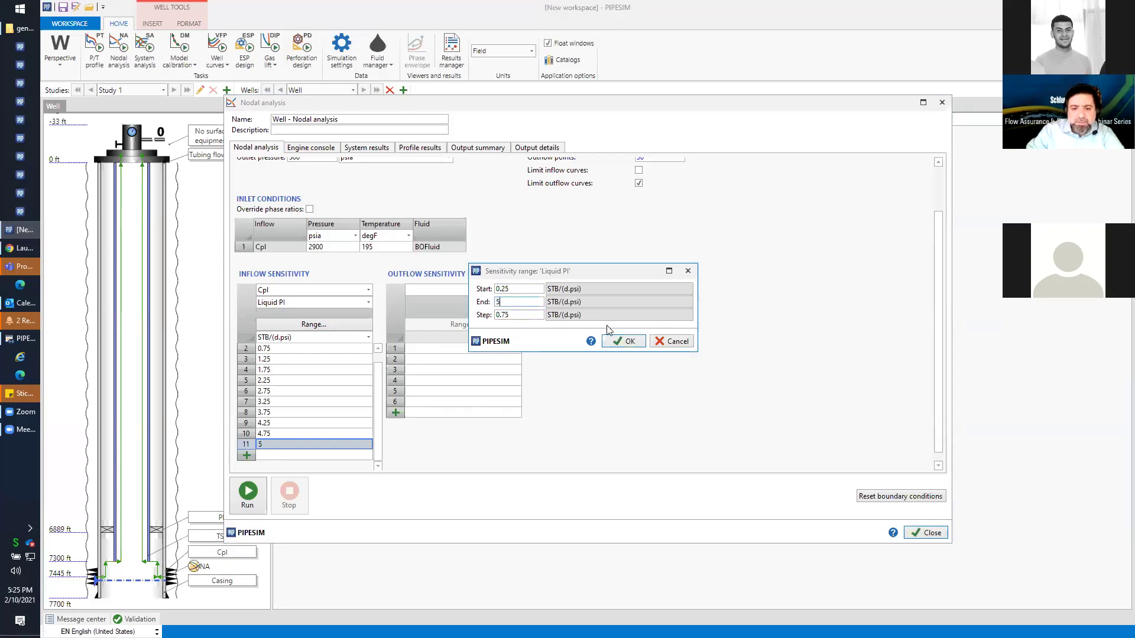
left_click(614, 341)
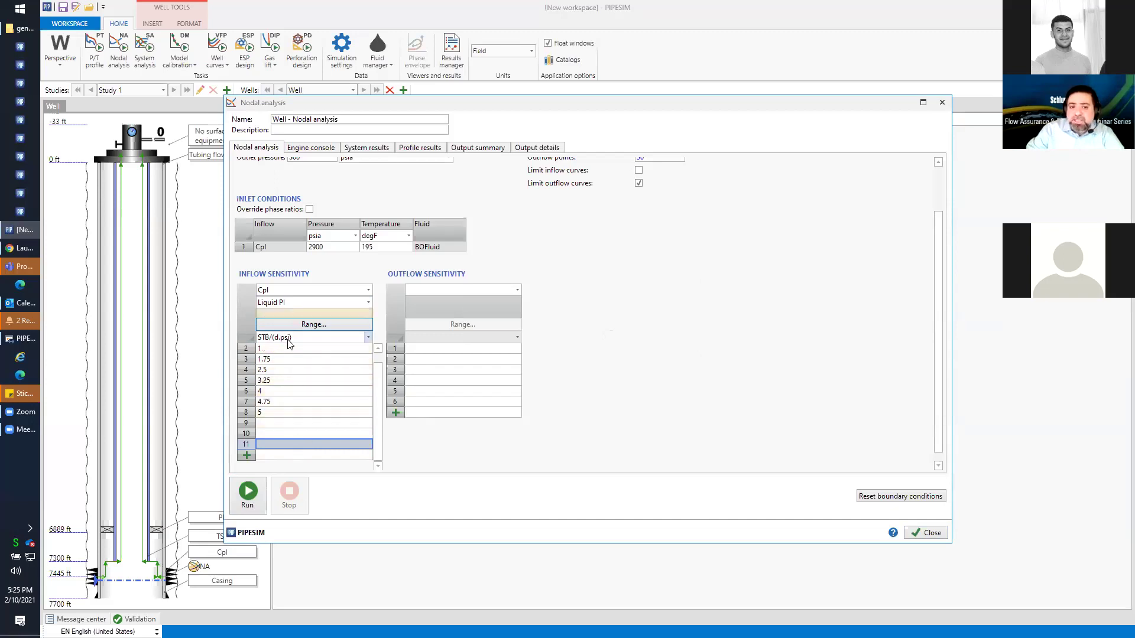
left_click(248, 497)
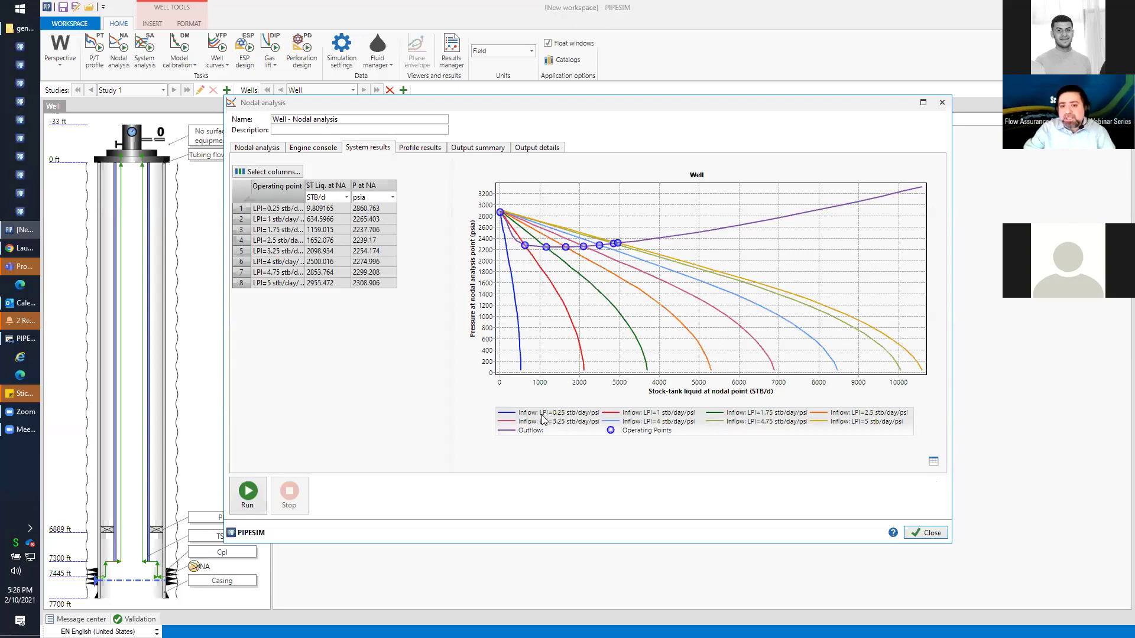
left_click(513, 284)
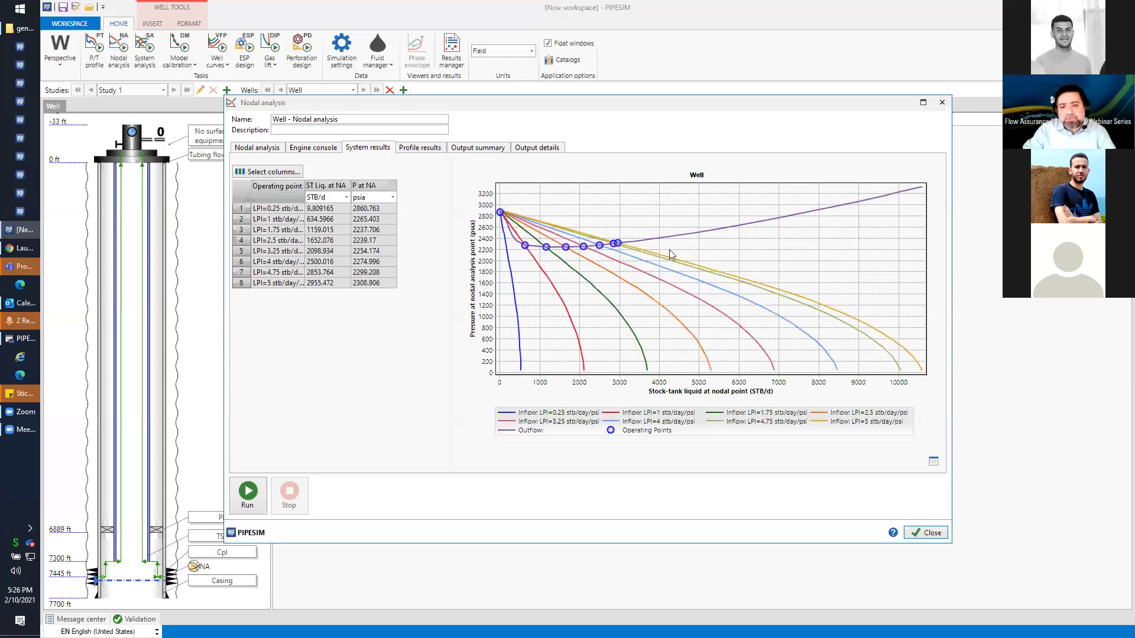
Clear the Liquid PI inflow sensitivity, close the nodal analysis and show the completion's reservoir inputs.
left_click(272, 149)
left_click(286, 349)
left_click(291, 358)
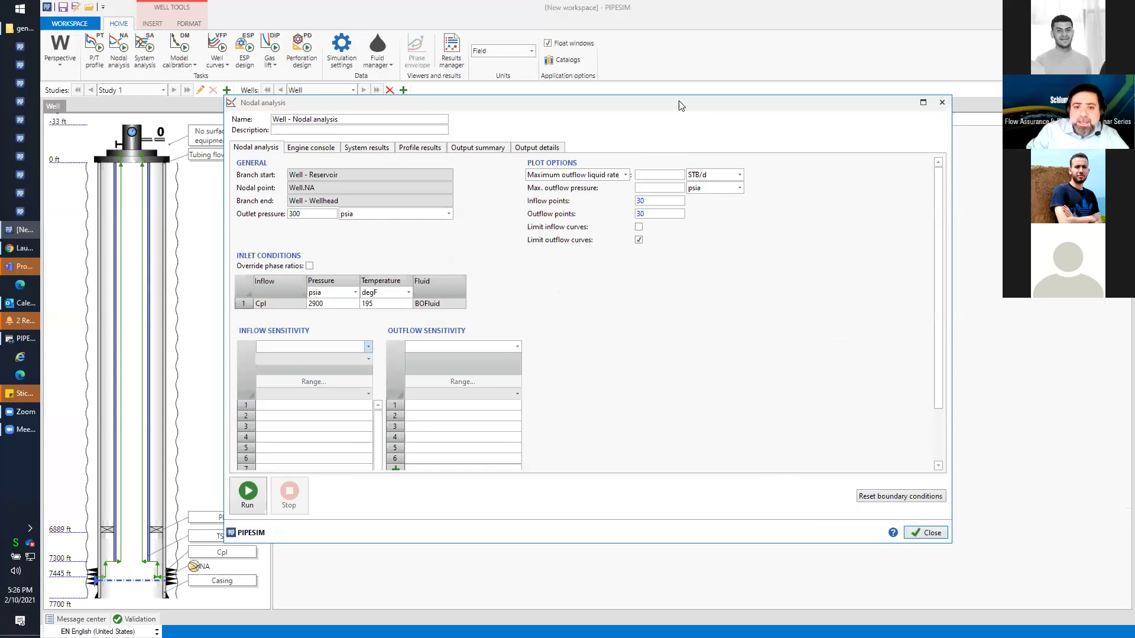
key("Escape")
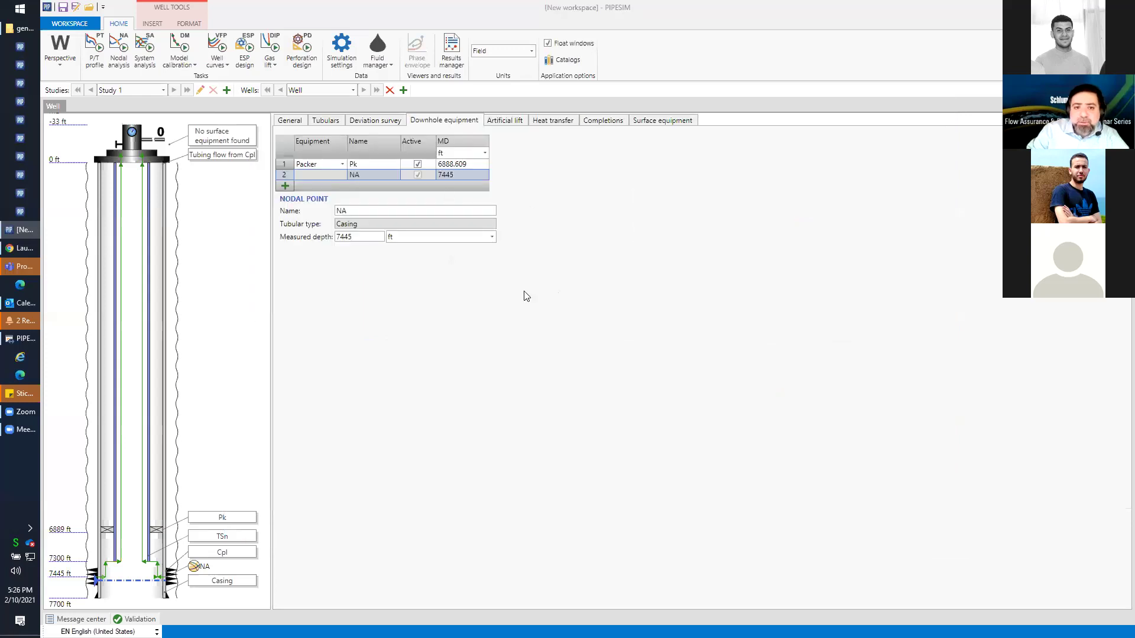
left_click(170, 582)
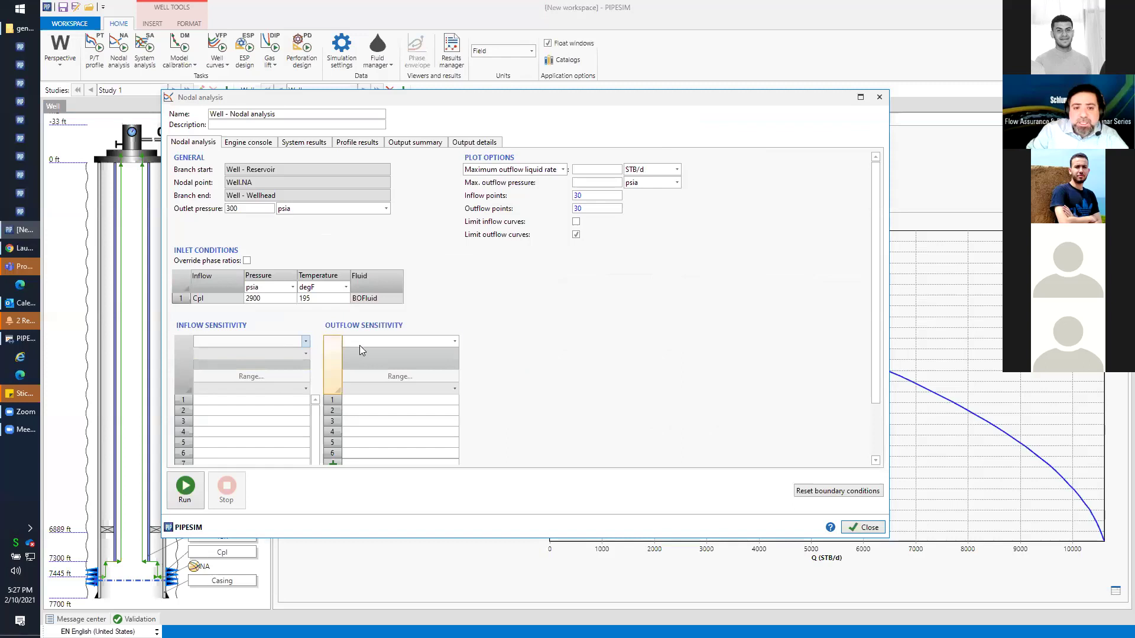
Check the available outflow sensitivity objects, and set the inflow sensitivity to the water cut of completion Cpl.
left_click(366, 343)
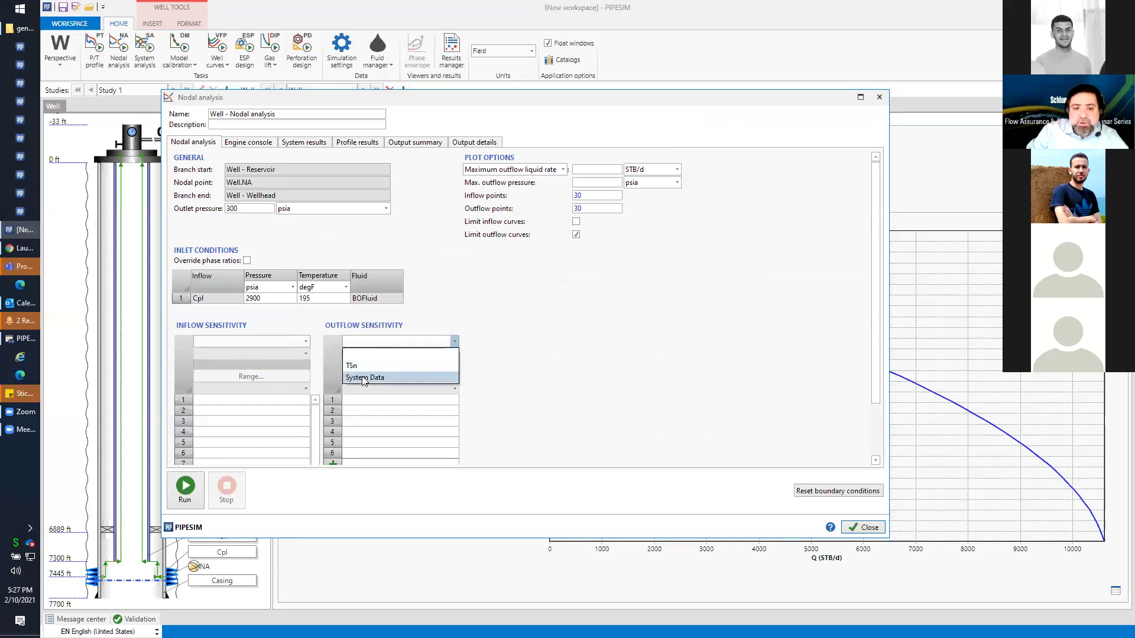
left_click(262, 337)
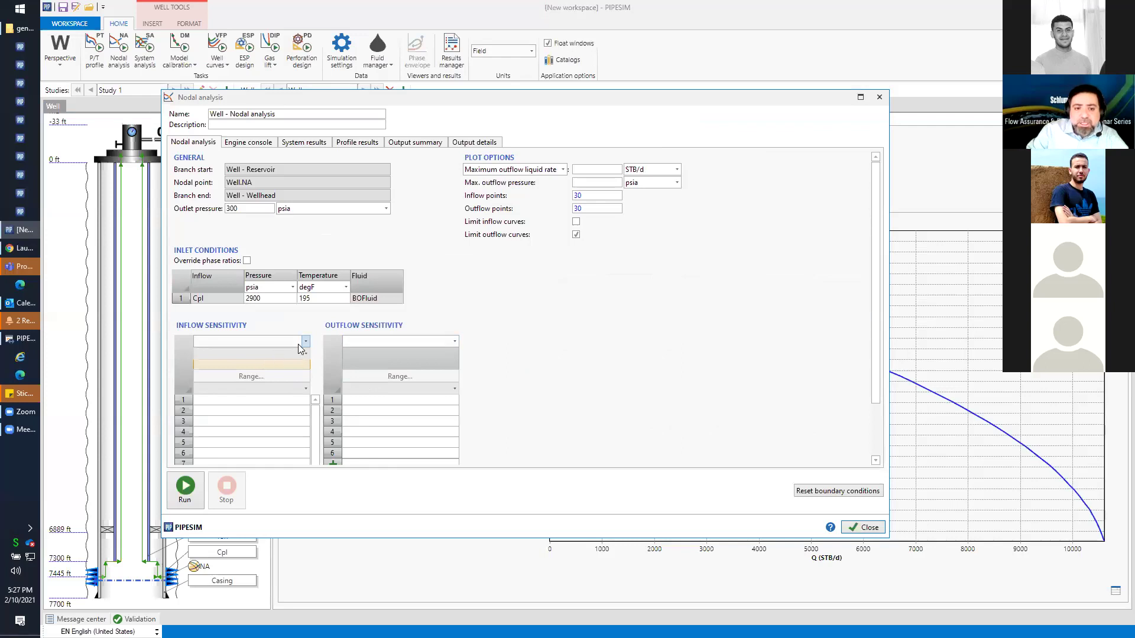
left_click(279, 363)
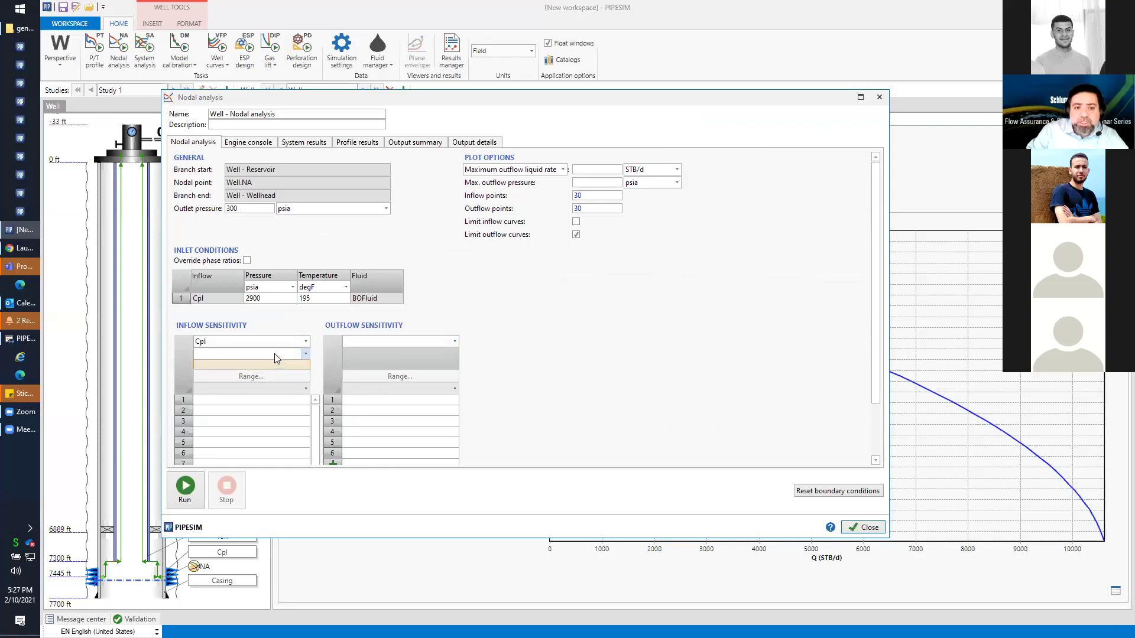
left_click(274, 354)
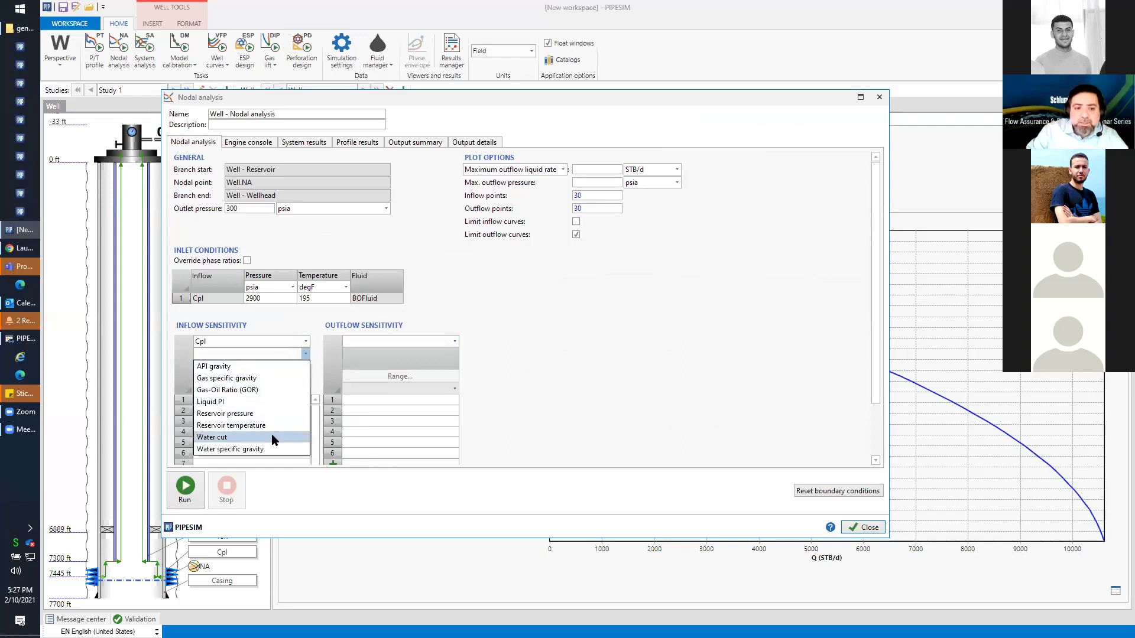
left_click(245, 436)
Enter water cut values of 0, 25, 50 and 75 % and run the nodal analysis.
left_click(235, 401)
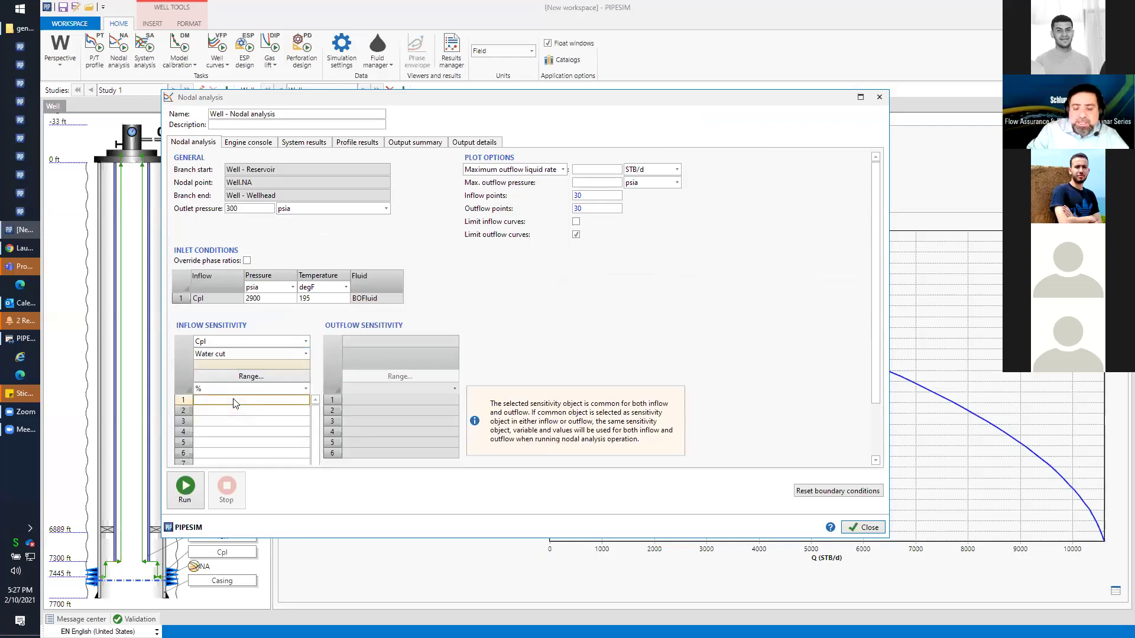
type("0")
key("Return")
type("25")
key("Return")
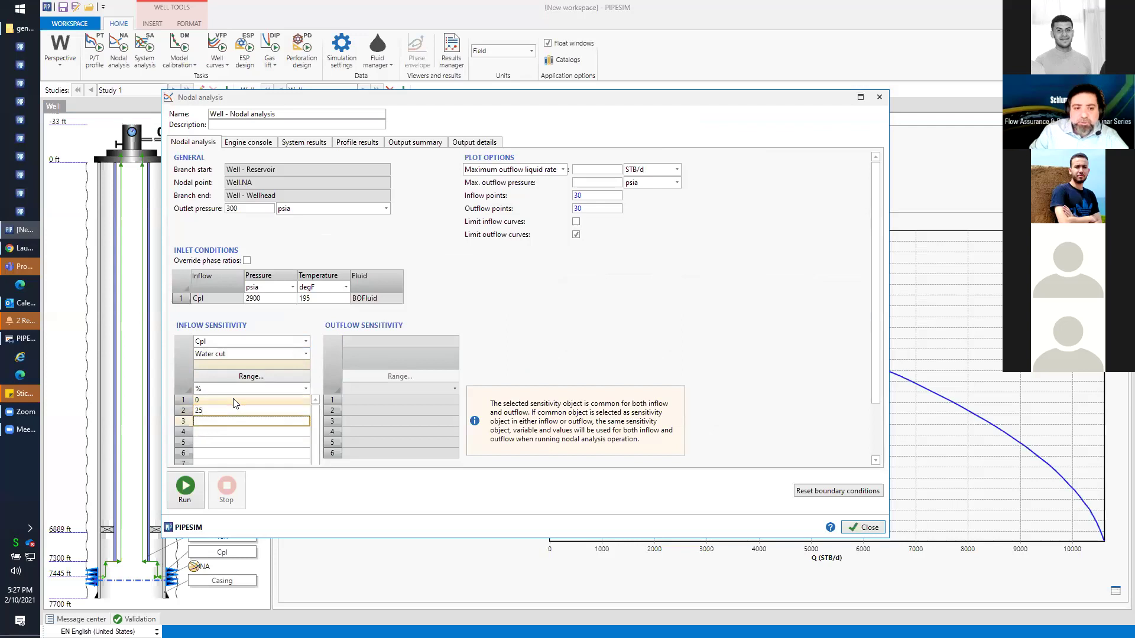
type("50")
key("Return")
type("75")
left_click(187, 493)
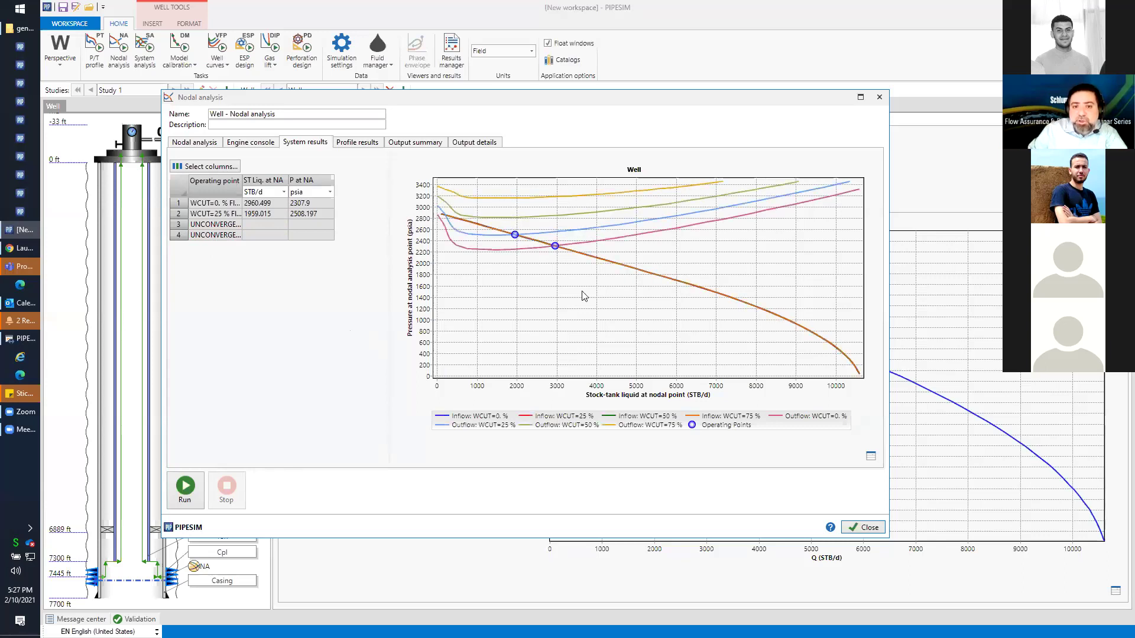
Review the pressure profiles of the water cut cases and the fluid model assigned to the completion.
left_click(354, 143)
left_click(195, 143)
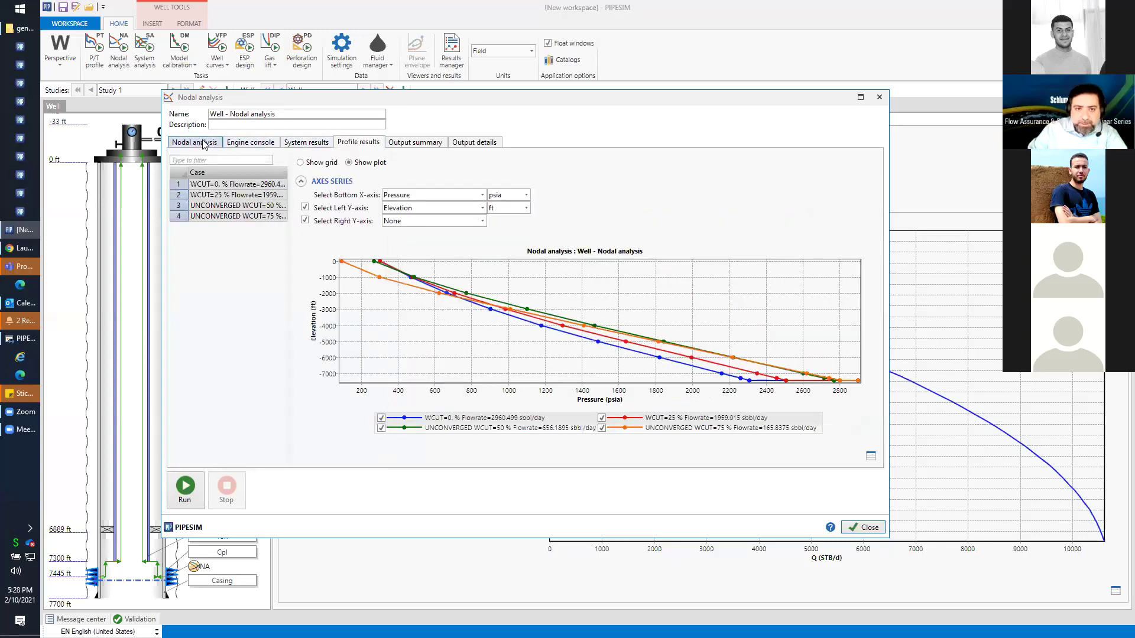
scroll(866, 527, "up", 2)
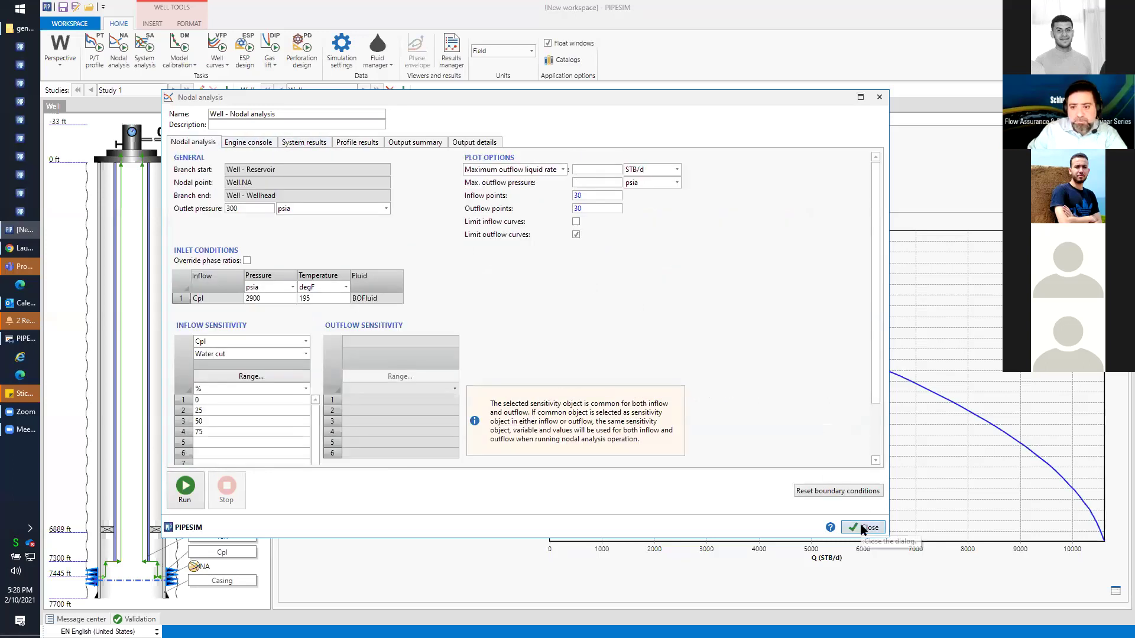
key("Escape")
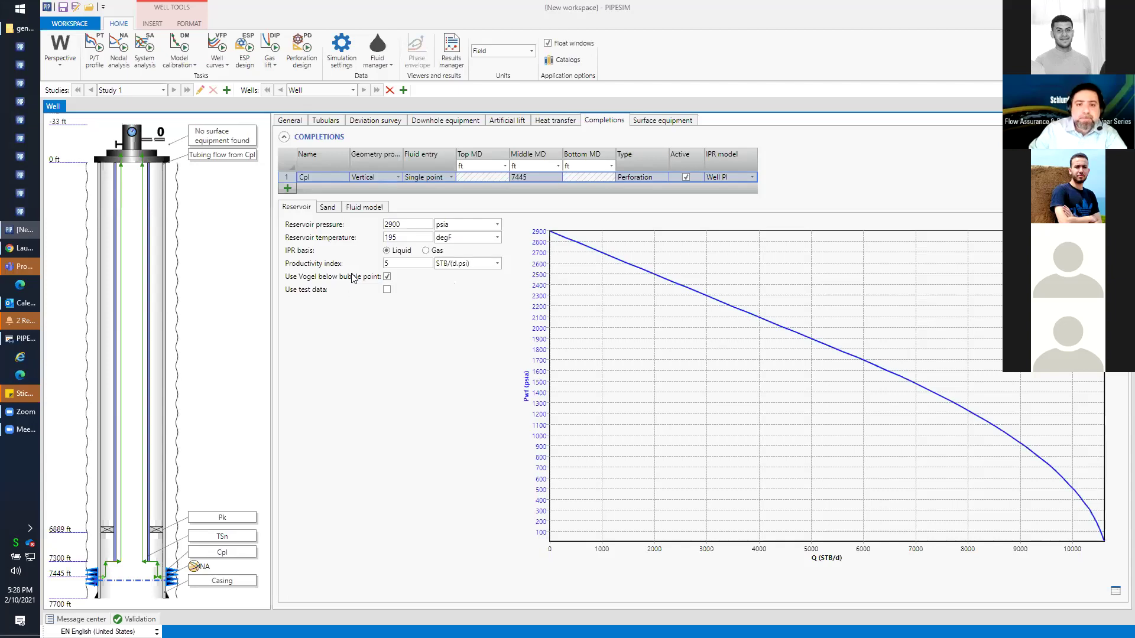
left_click(373, 208)
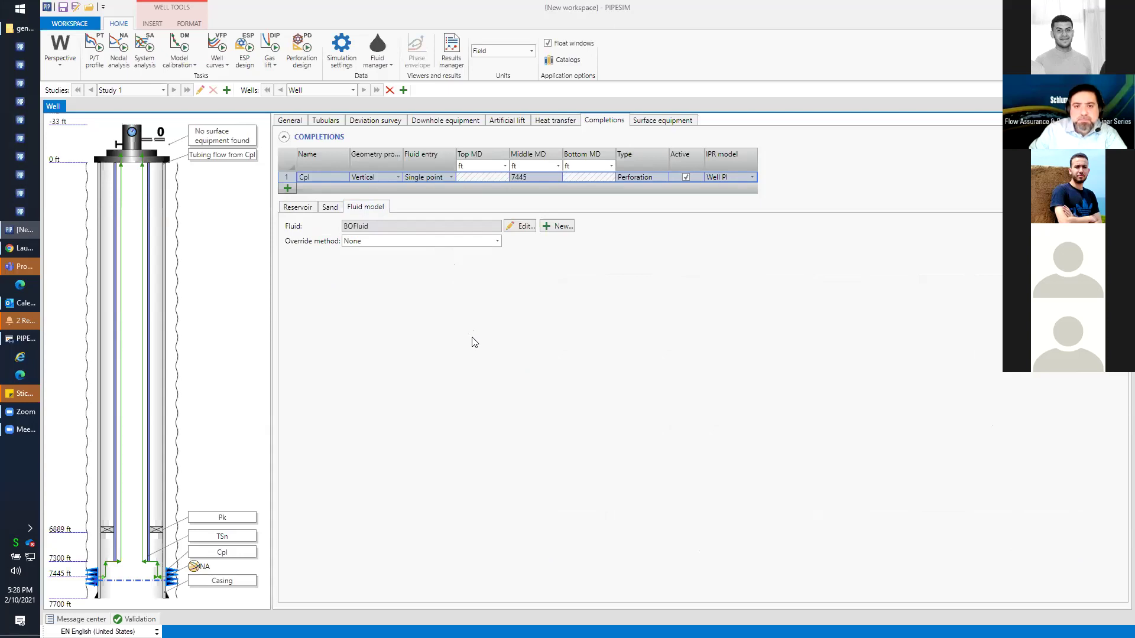
Rerun the well's nodal analysis without sensitivities and show the operating envelope on the system results plot.
left_click(118, 46)
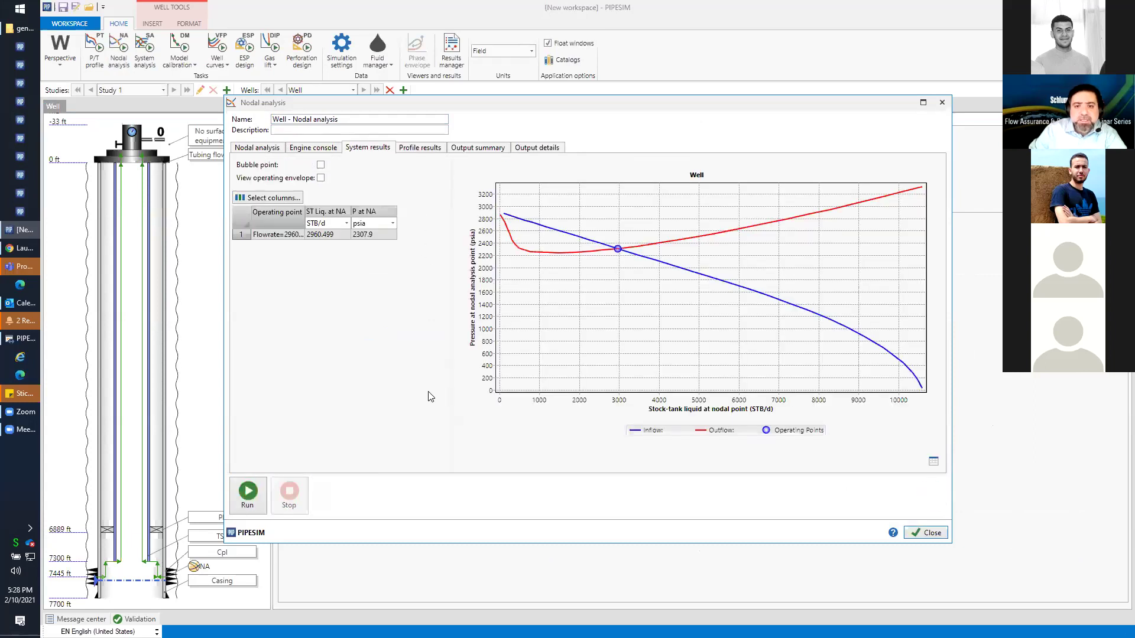
left_click(320, 177)
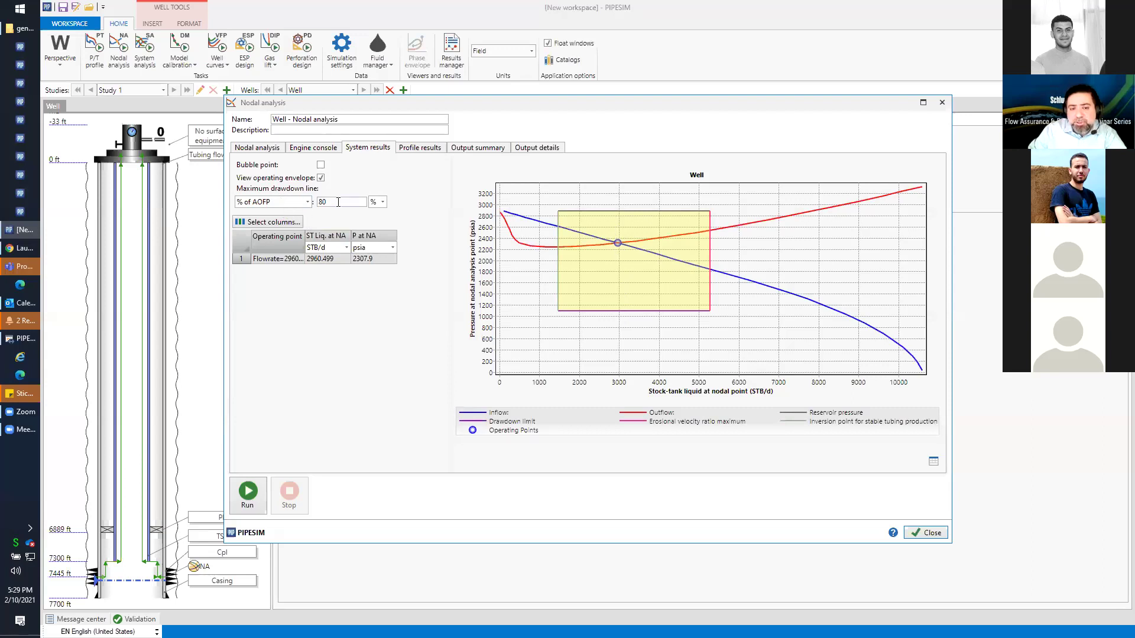
Set the operating envelope's maximum drawdown line to 60 % of AOFP and close the nodal analysis.
left_click_drag(338, 201, 303, 201)
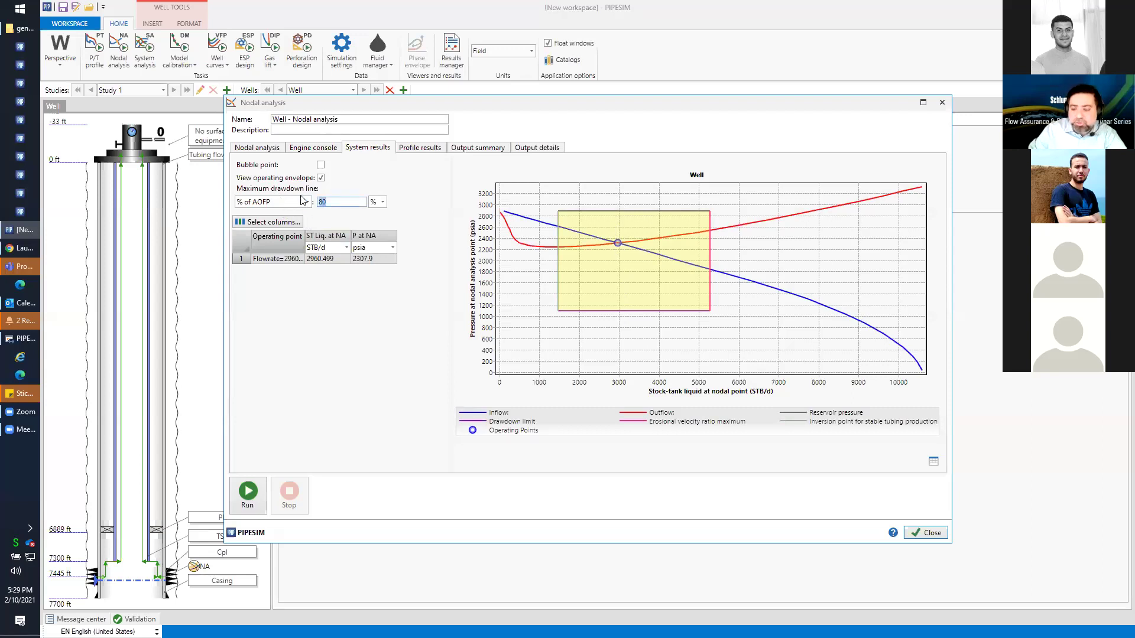
type("60")
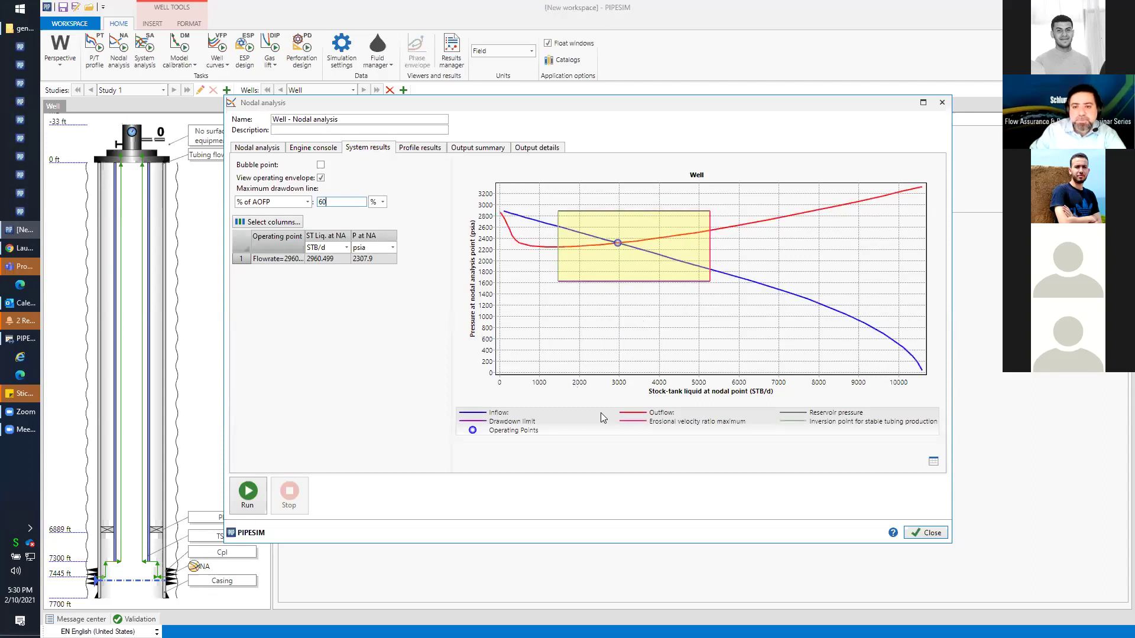
left_click(921, 534)
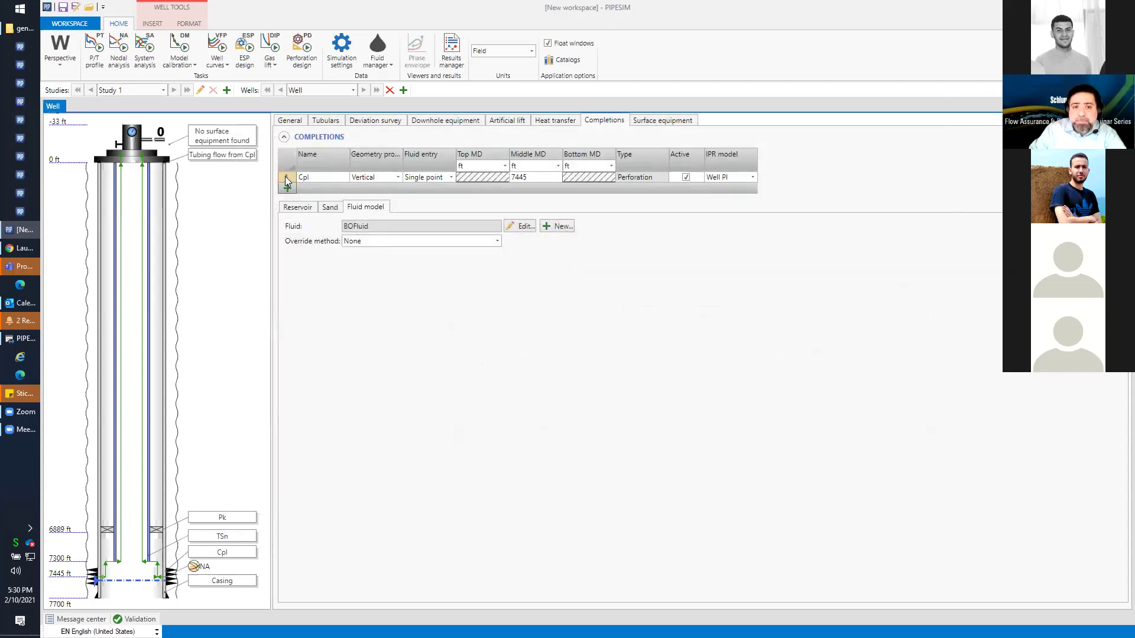
Switch completion Cpl to the Darcy IPR model with 50 ft reservoir thickness, 8 in borehole diameter and 200 mD permeability.
left_click(286, 177)
left_click(297, 206)
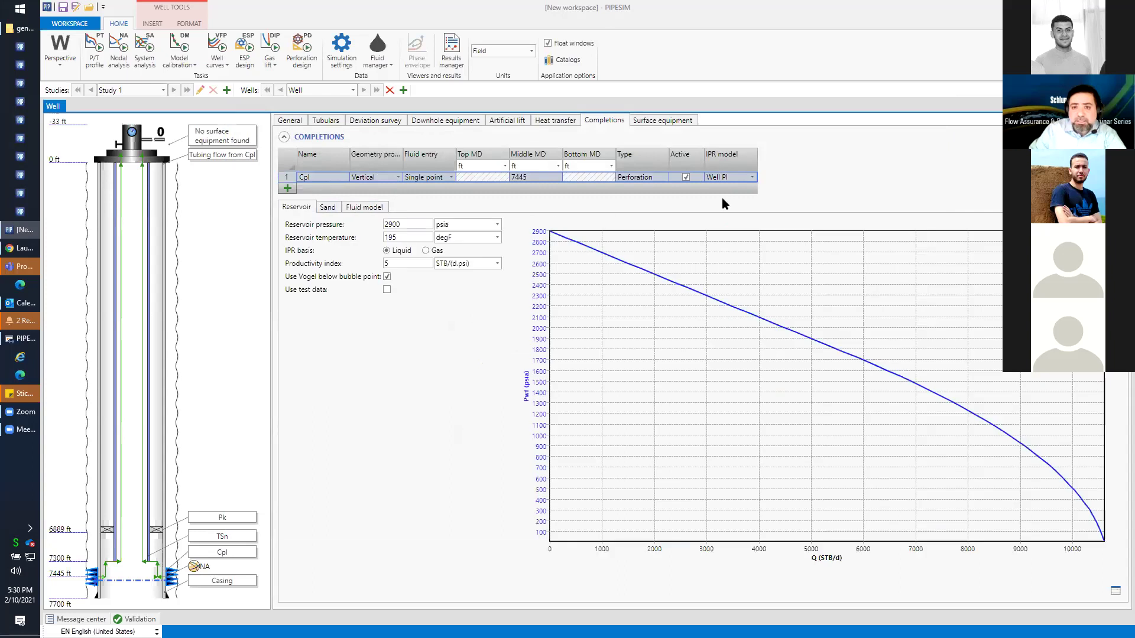
left_click(751, 177)
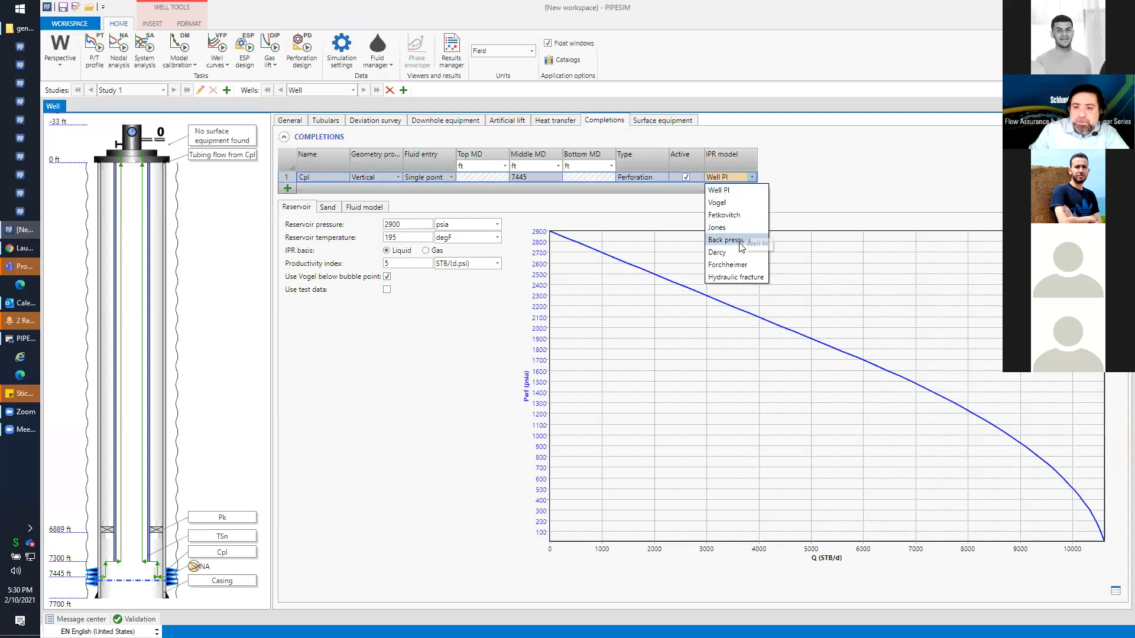
left_click(736, 253)
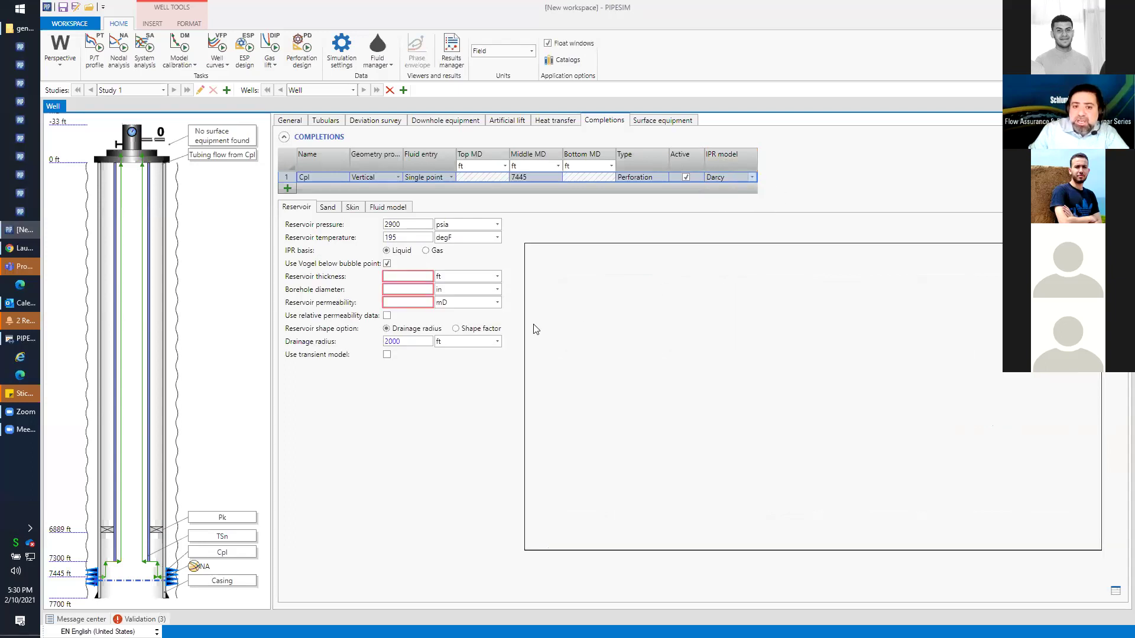
left_click(398, 276)
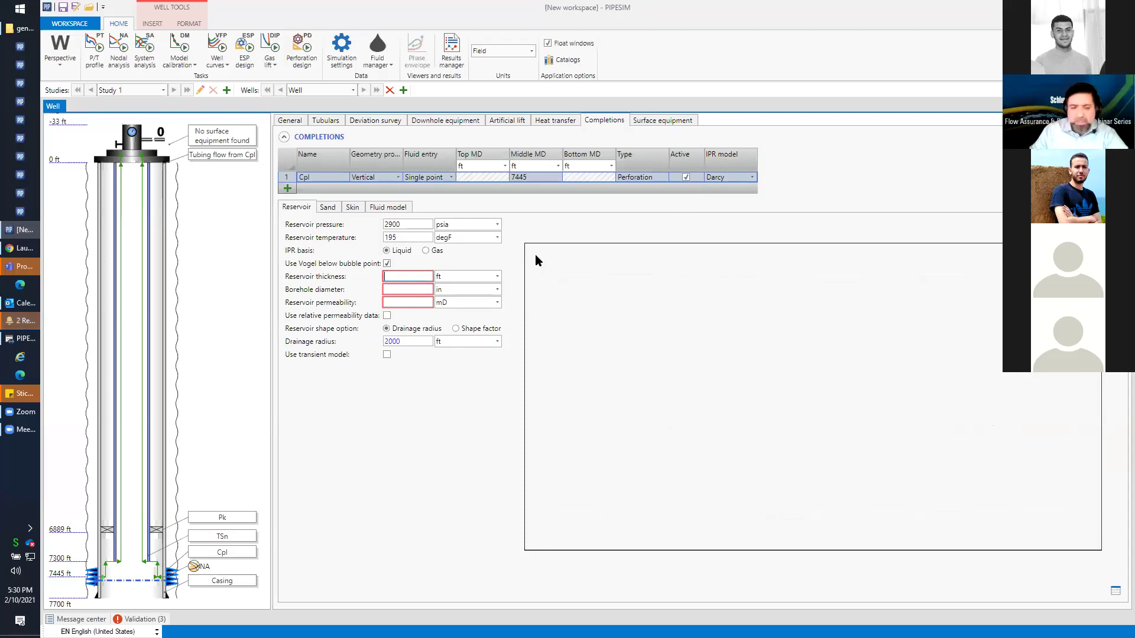
type("50")
left_click(411, 290)
type("8")
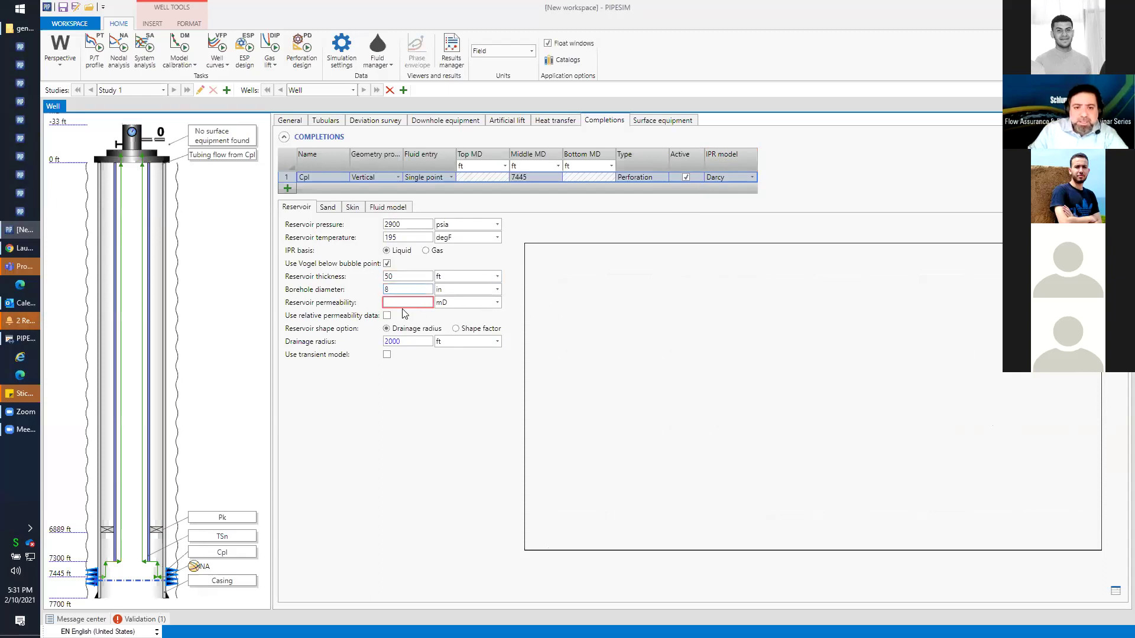
left_click(402, 303)
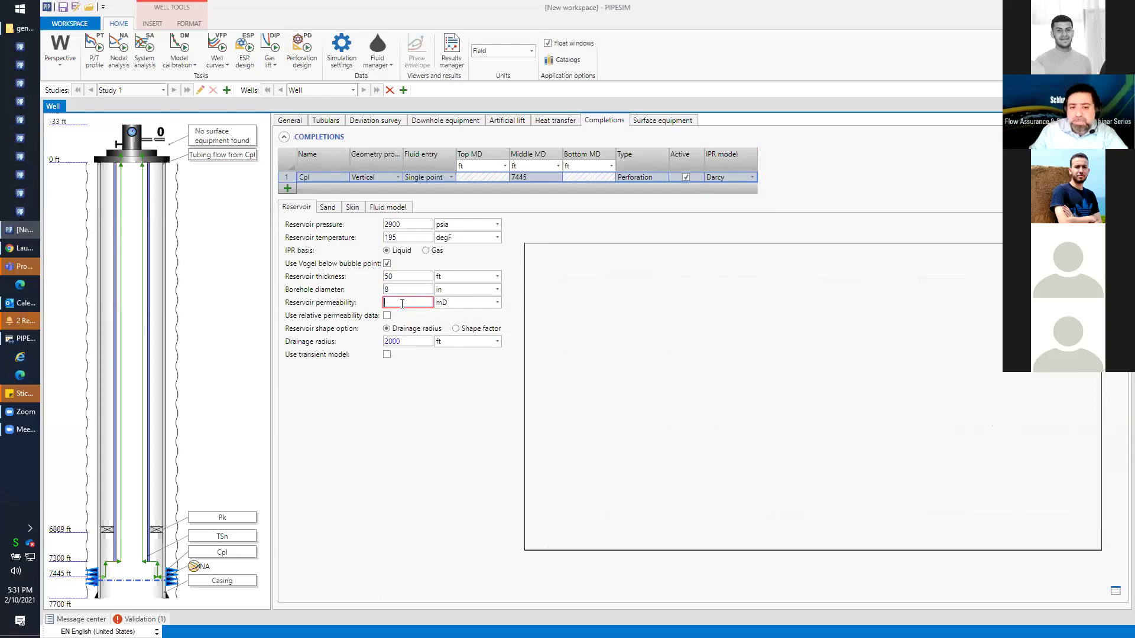
type("200")
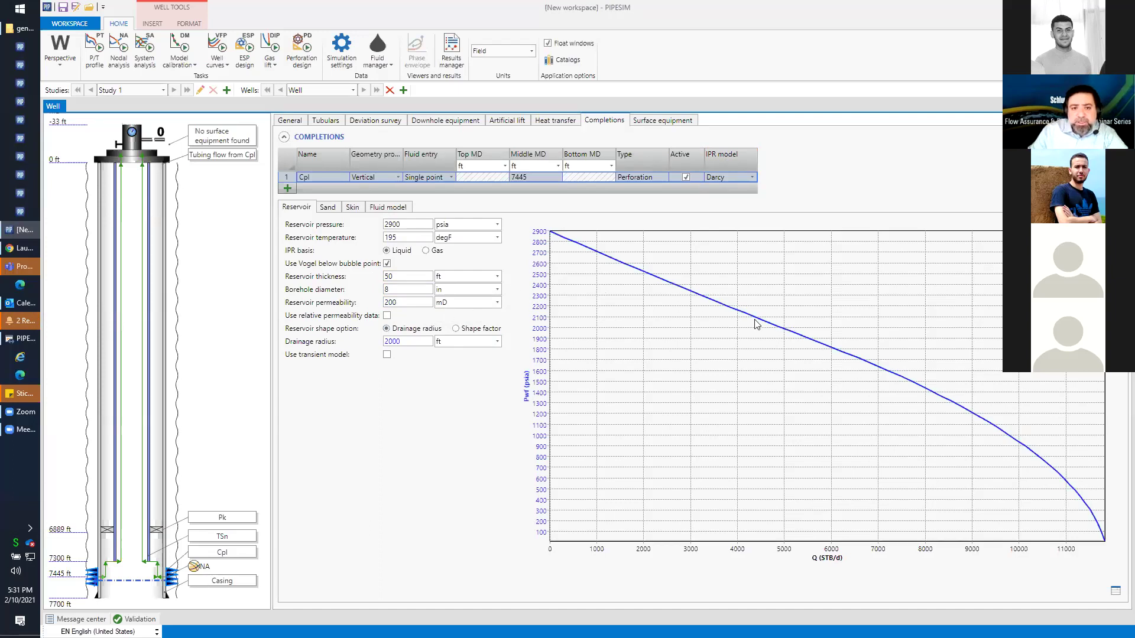
Try a different mechanical skin for the completion, compare the resulting IPR curve, and reset the skin to 0.
left_click(353, 208)
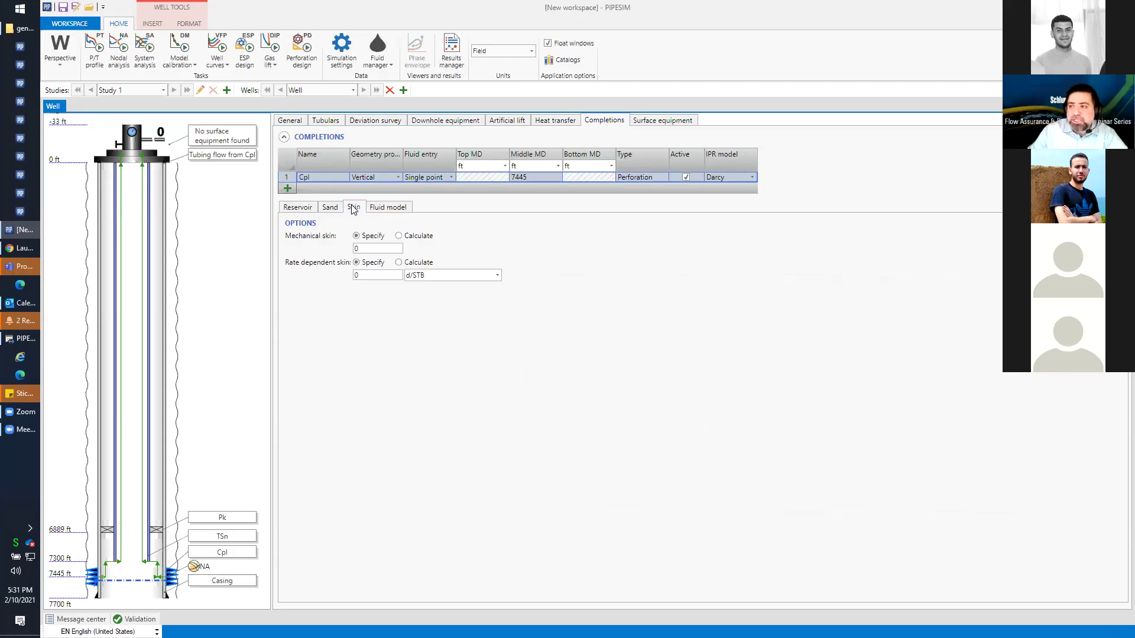
left_click(368, 248)
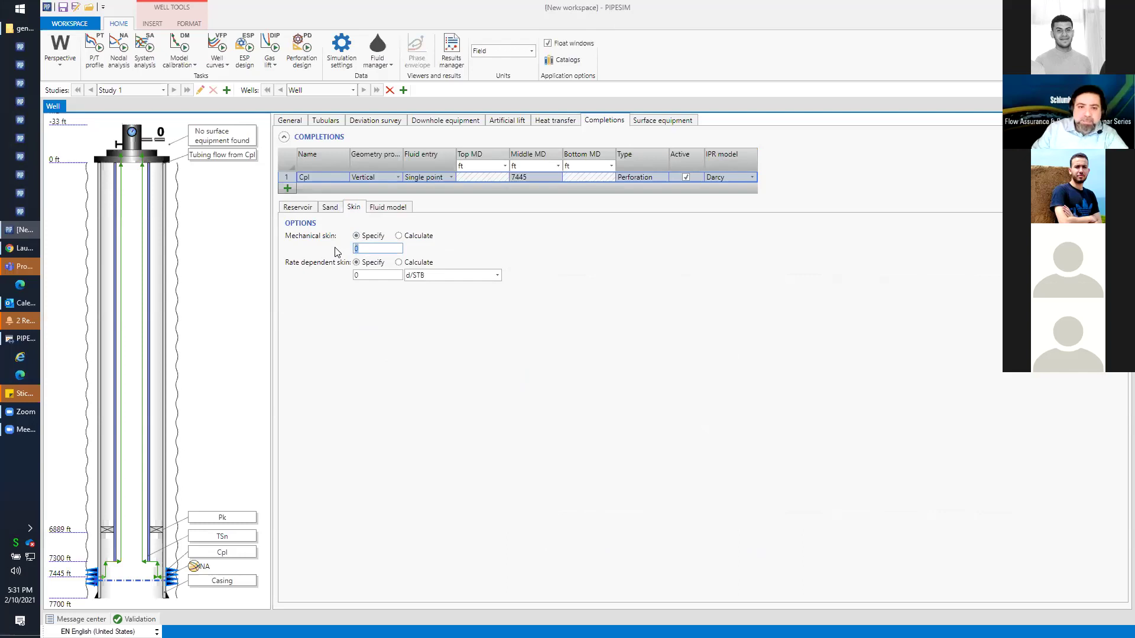
left_click(298, 208)
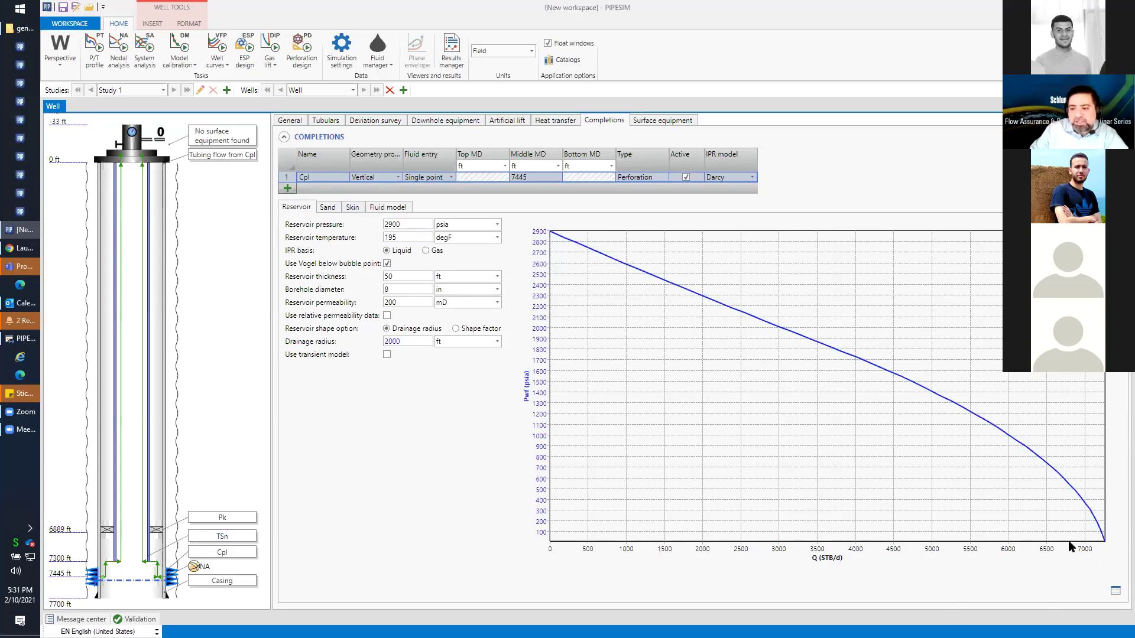
left_click(355, 208)
double_click(360, 248)
left_click(298, 207)
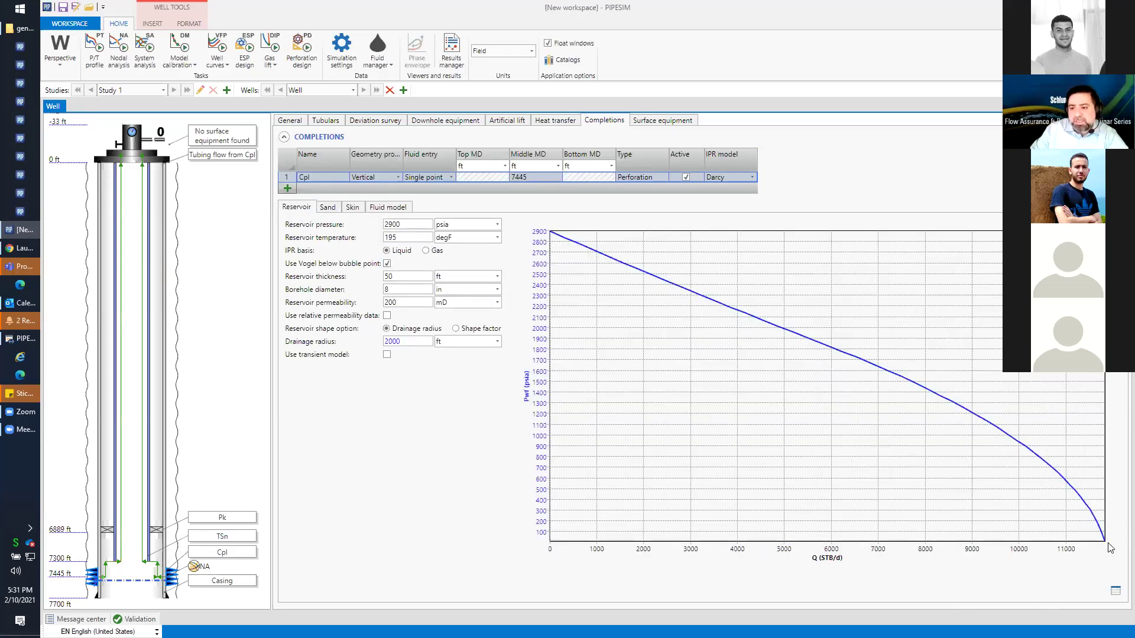
Set the mechanical skin to Calculate and compare the McLeod and Karakas/Tariq perforation skin parameters, ending on Karakas/Tariq.
left_click(354, 207)
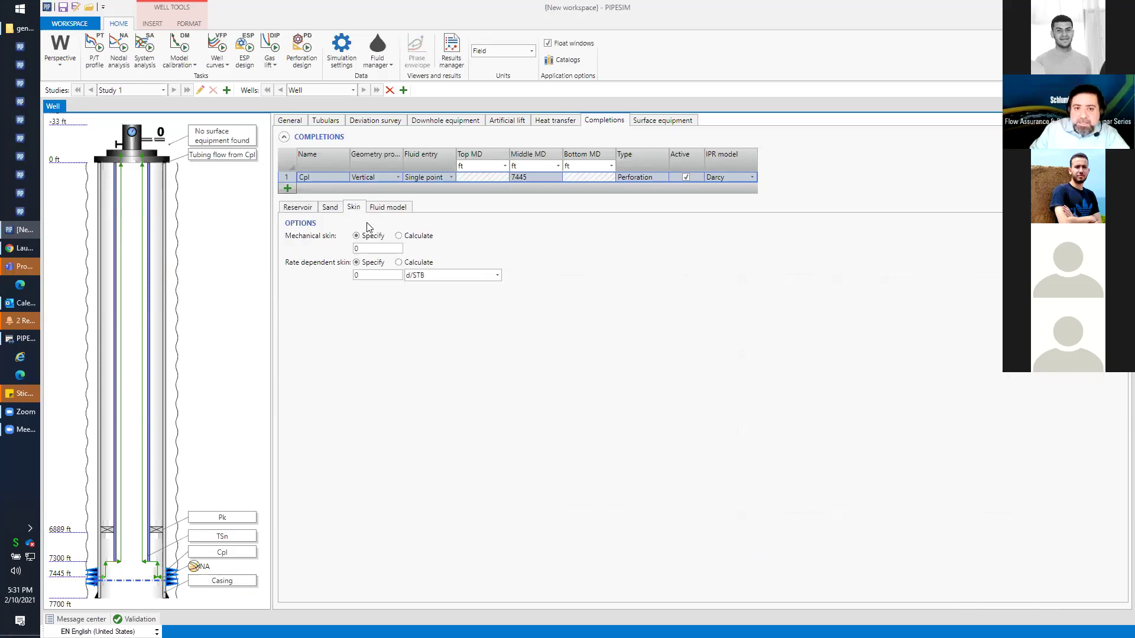
left_click(398, 236)
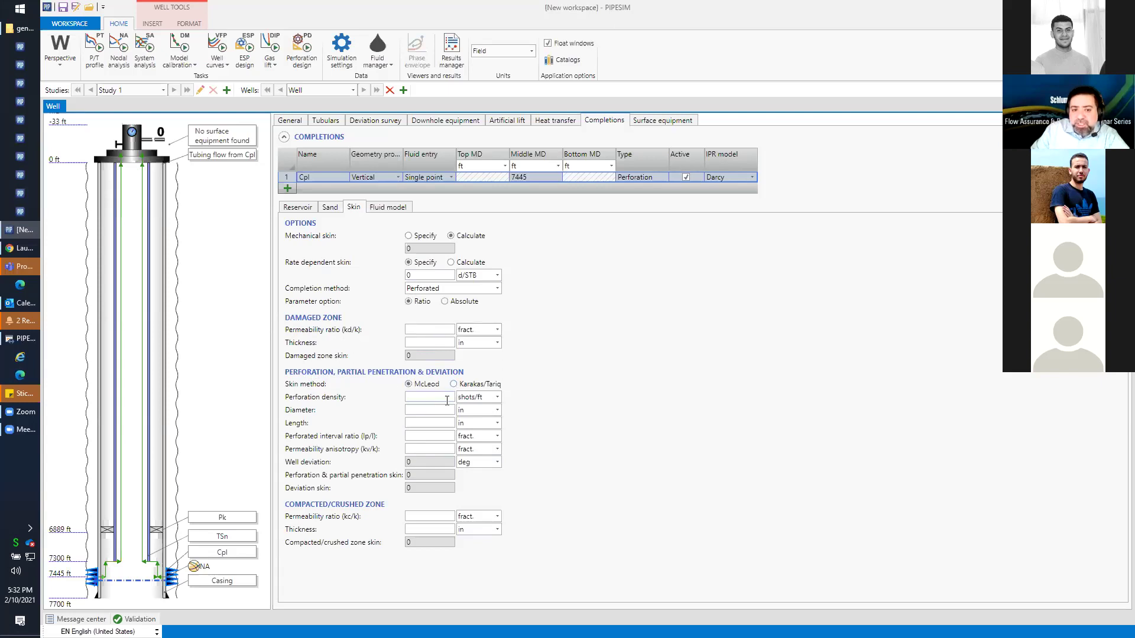
left_click(420, 395)
left_click(422, 409)
left_click(426, 423)
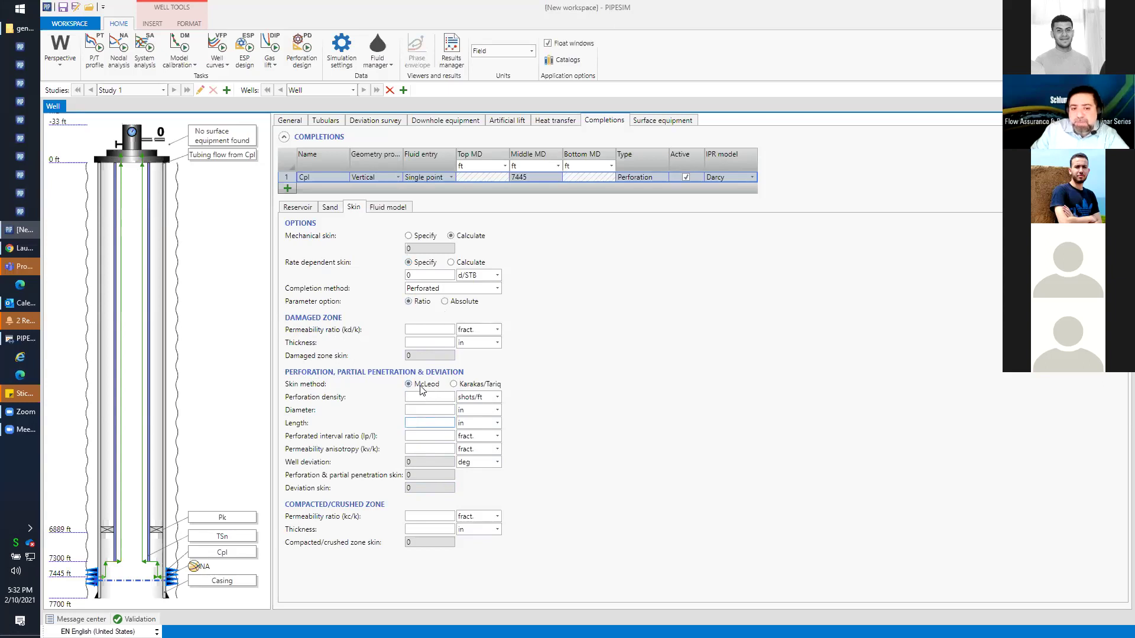
left_click(452, 385)
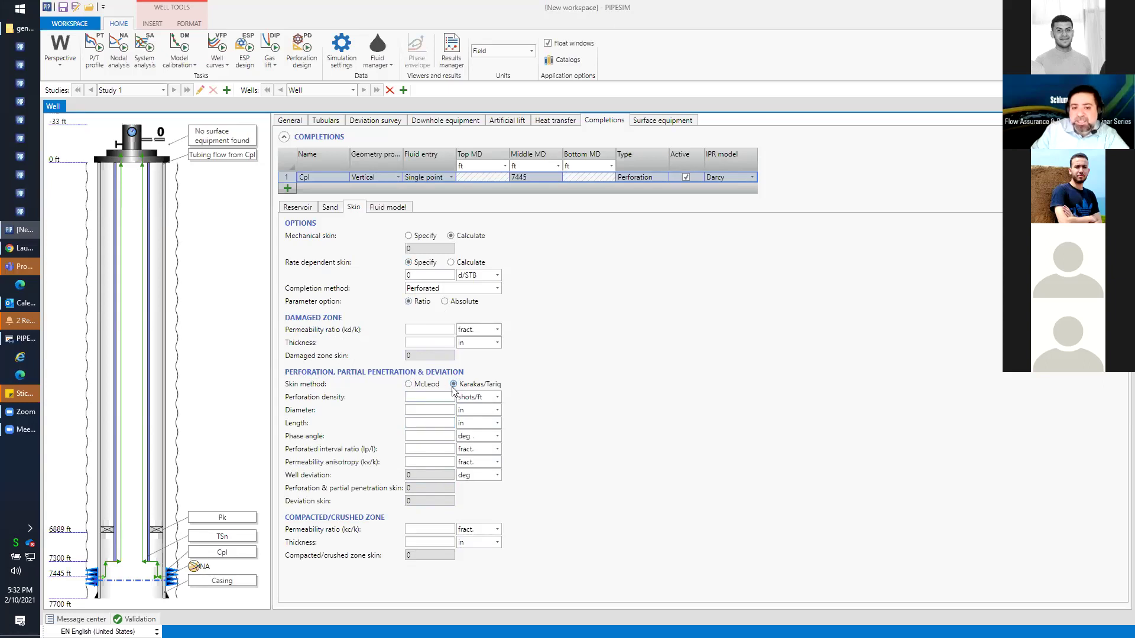
left_click(408, 384)
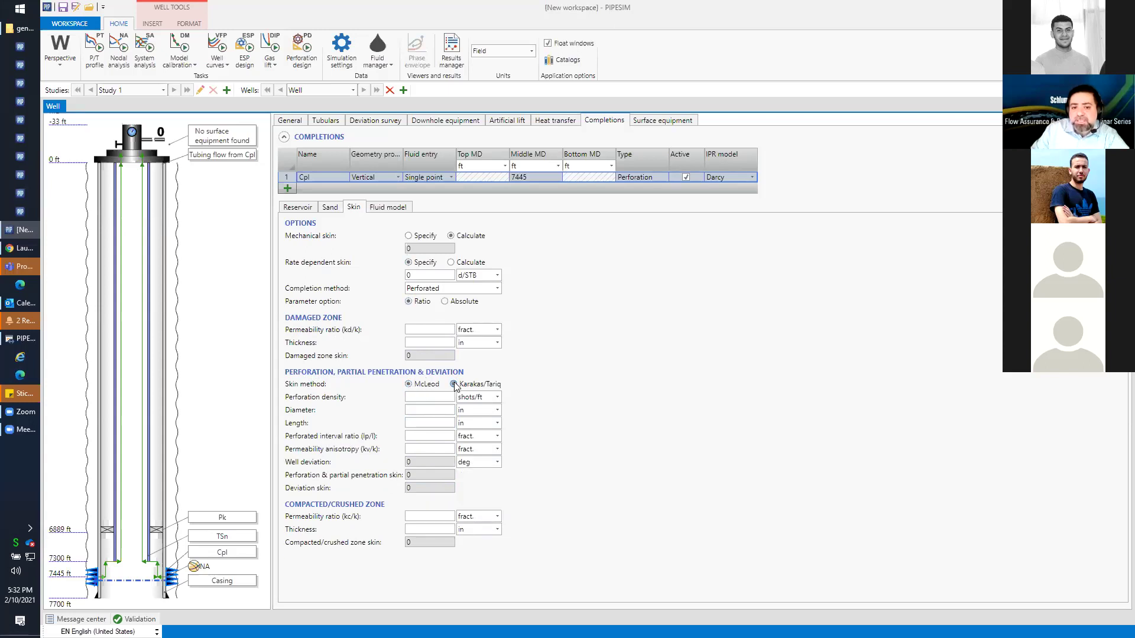
left_click(454, 385)
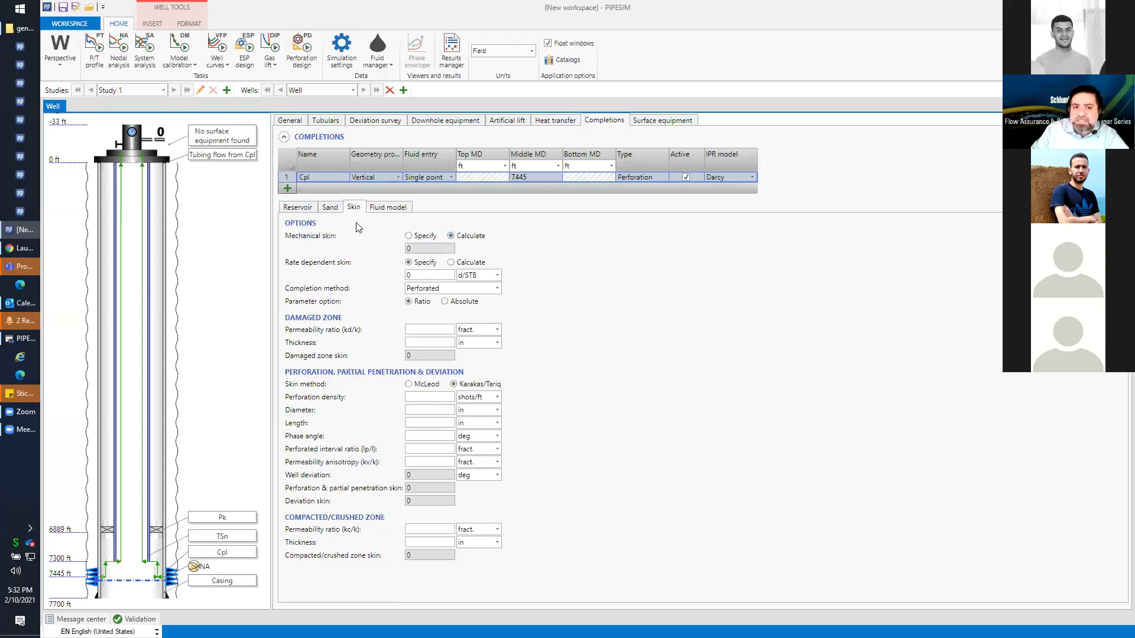
Change the IPR model of completion Cpl back to Well PI.
left_click(304, 211)
left_click(743, 179)
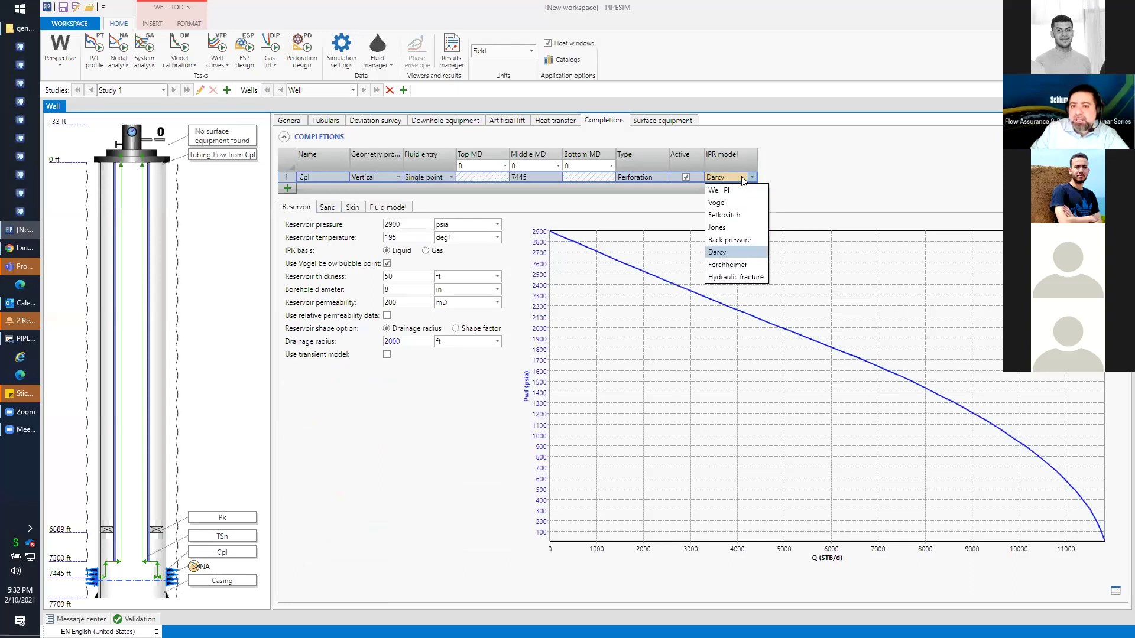
left_click(728, 190)
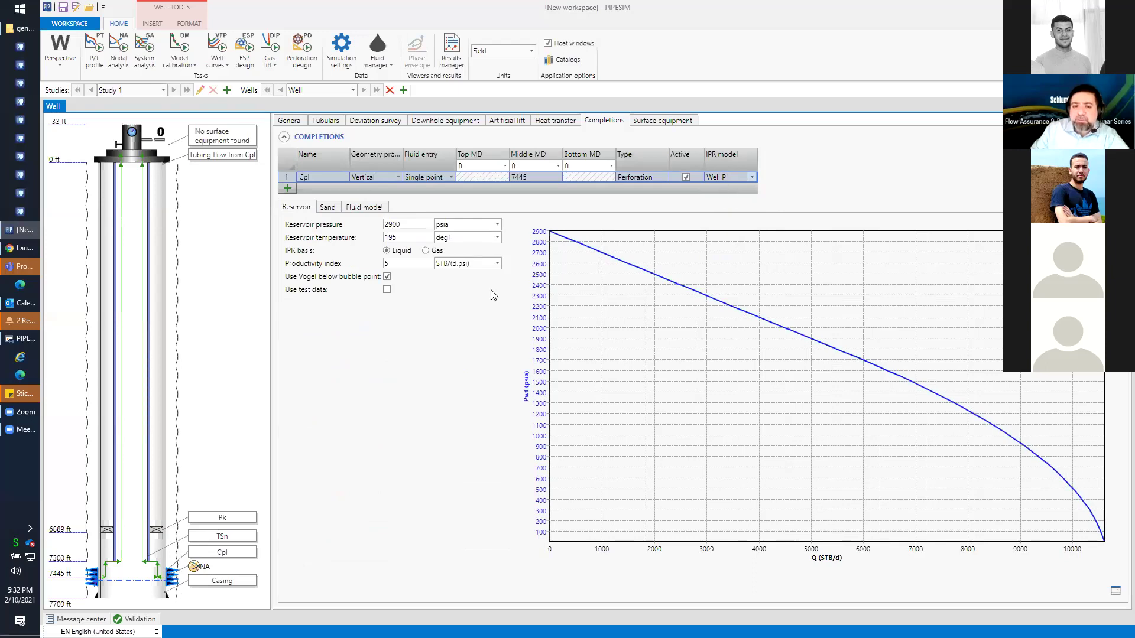
Turn on test data for the Well PI model to examine the multipoint Q and Pwf table, and turn it off again.
left_click(386, 289)
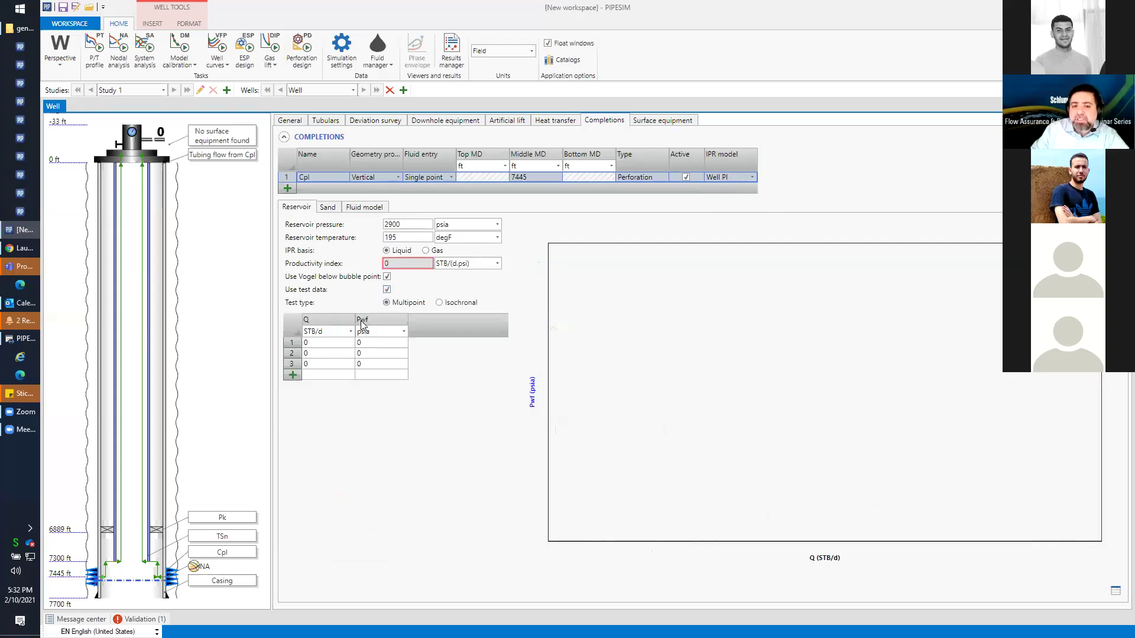
left_click(335, 345)
left_click(379, 343)
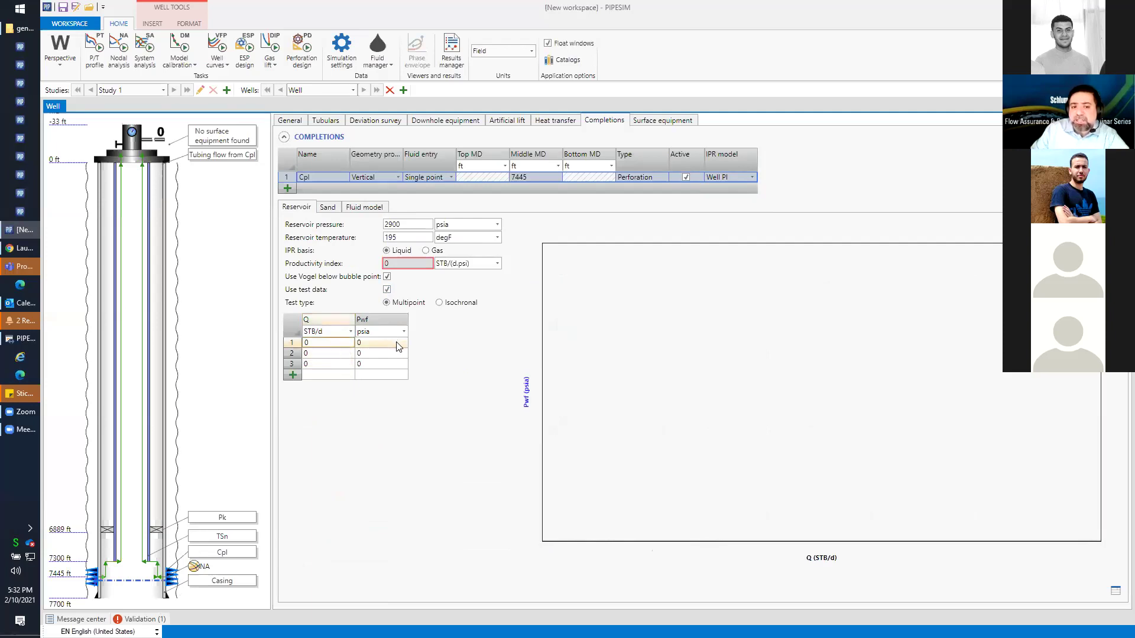
left_click(753, 176)
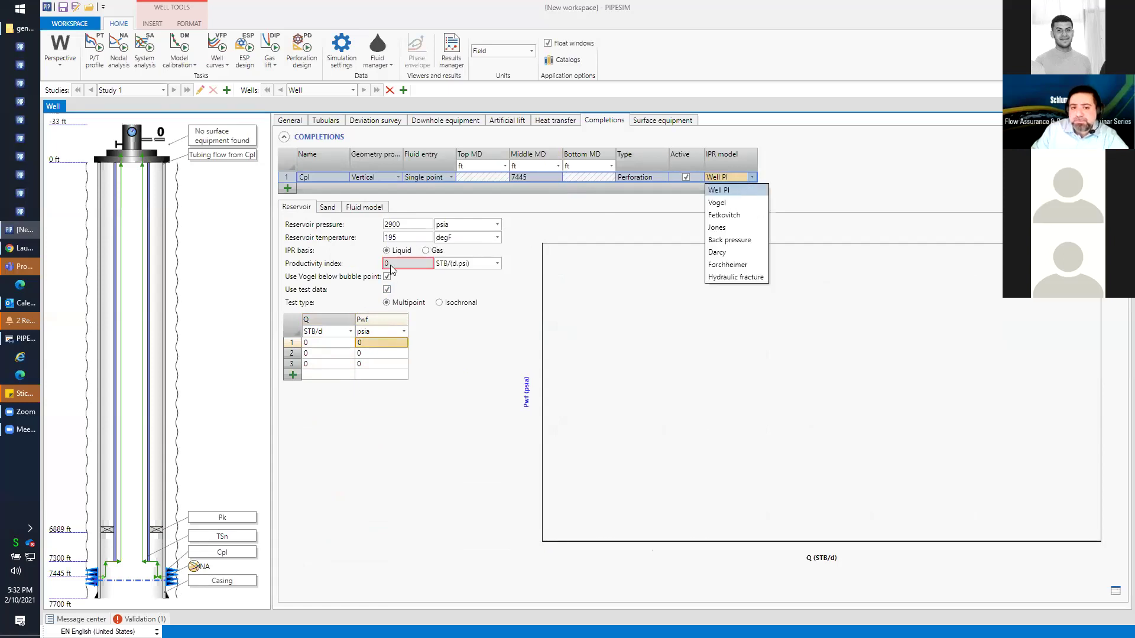
left_click(390, 289)
left_click(389, 290)
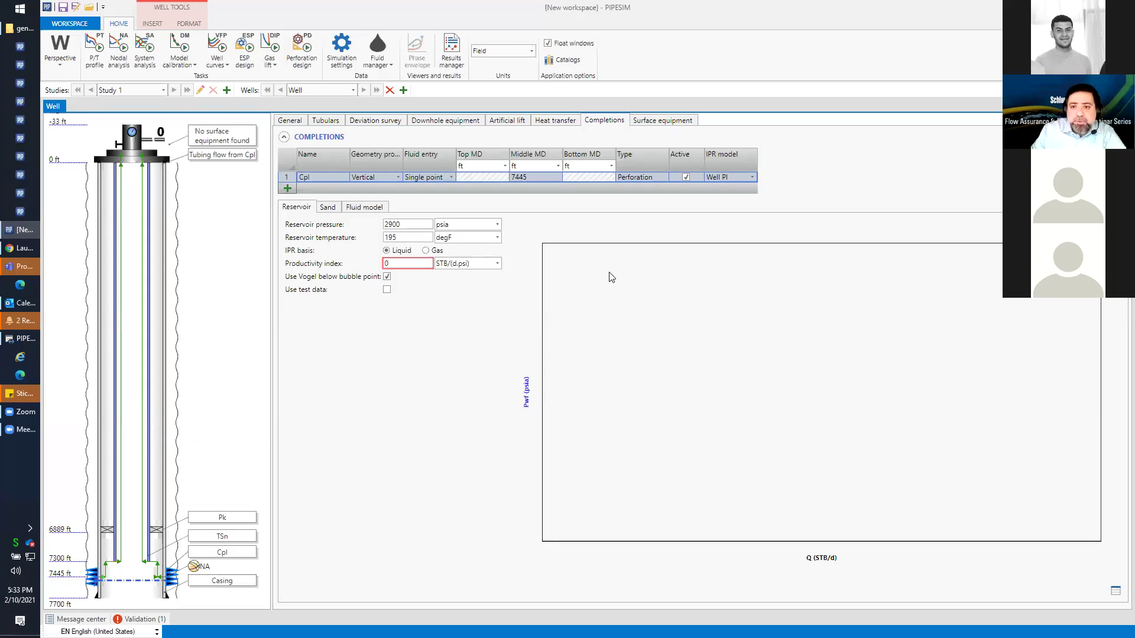
Set the completion's IPR model to Back pressure with a constant C of 0.01 mmscf/d/psi^2n and a slope n of 0.95.
left_click(753, 177)
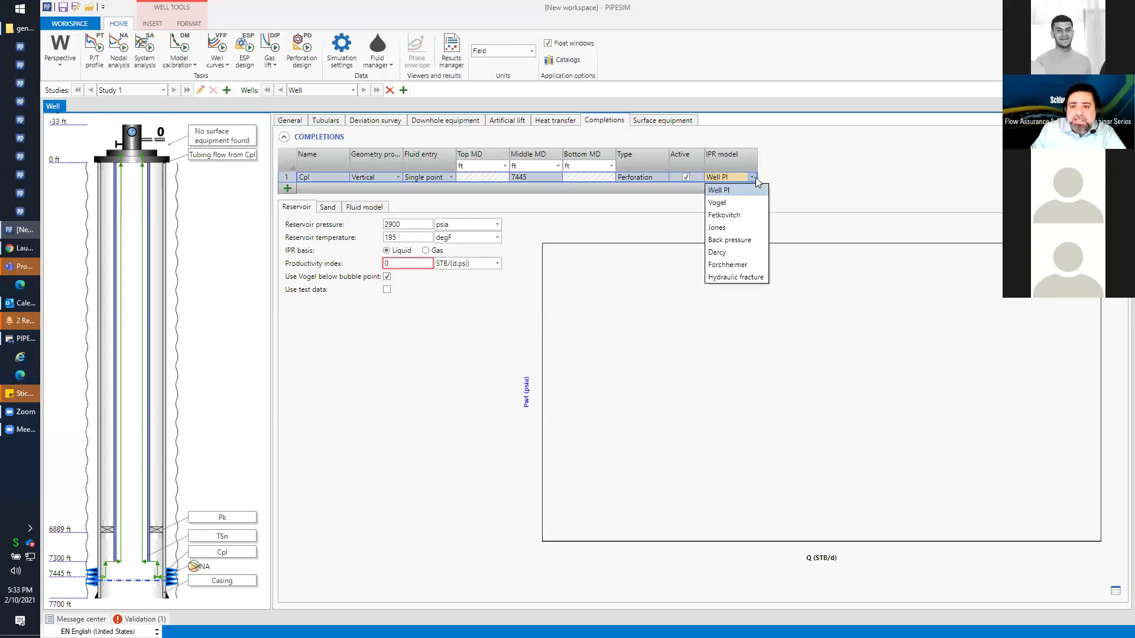
left_click(749, 239)
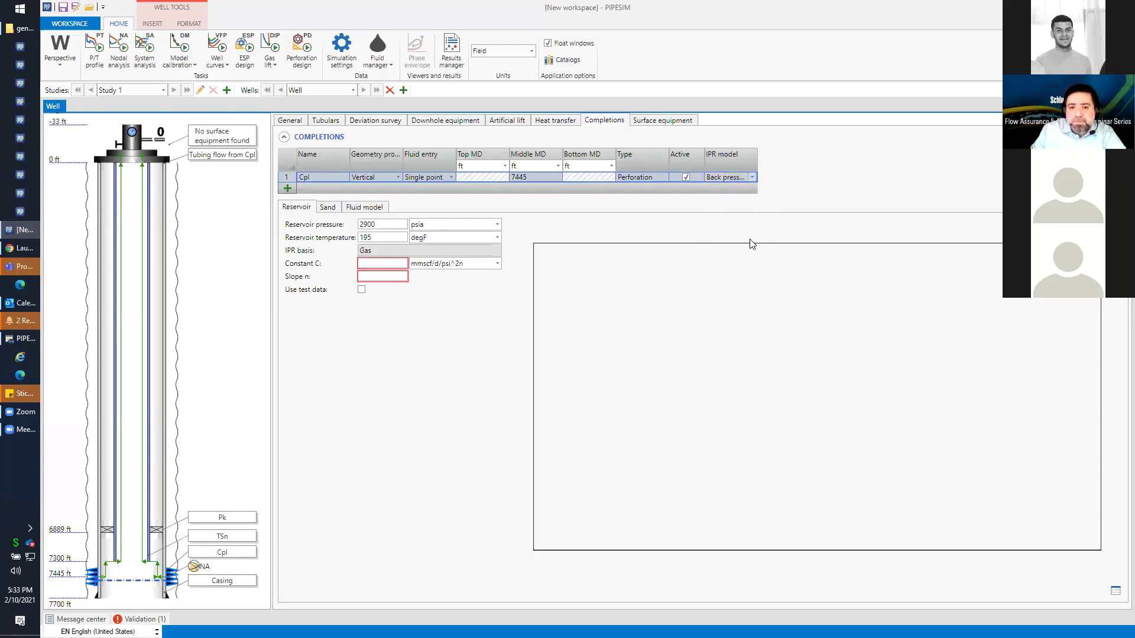
left_click(377, 262)
type("0.01")
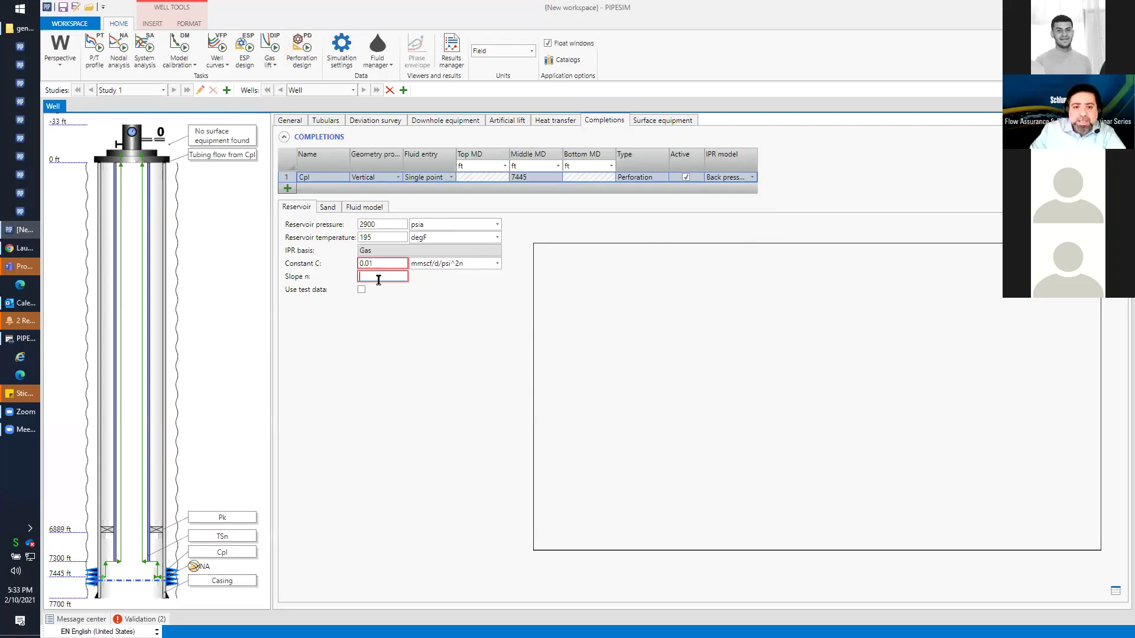
type("0.95")
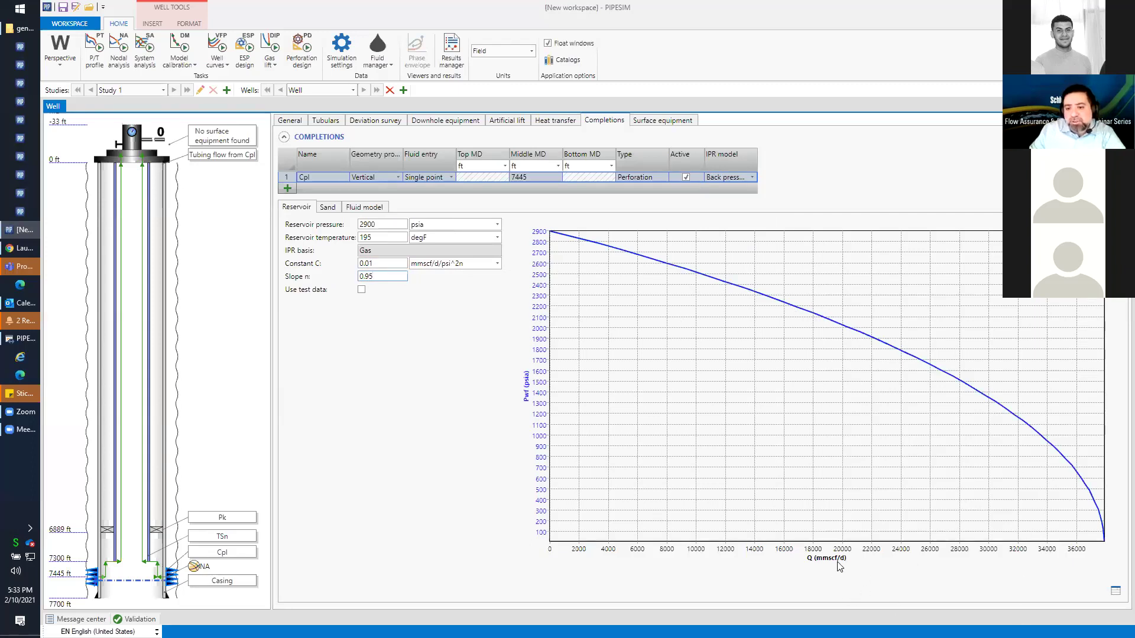
Run the well's nodal analysis with the back pressure IPR, check the system results plot, and close the analysis.
left_click(119, 47)
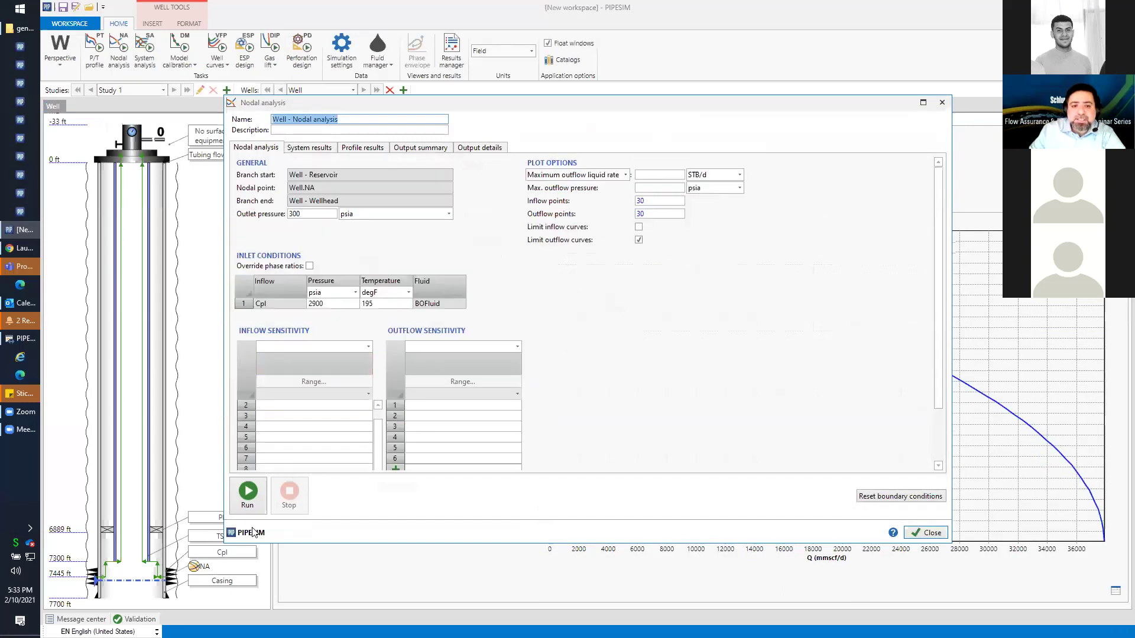
left_click(249, 497)
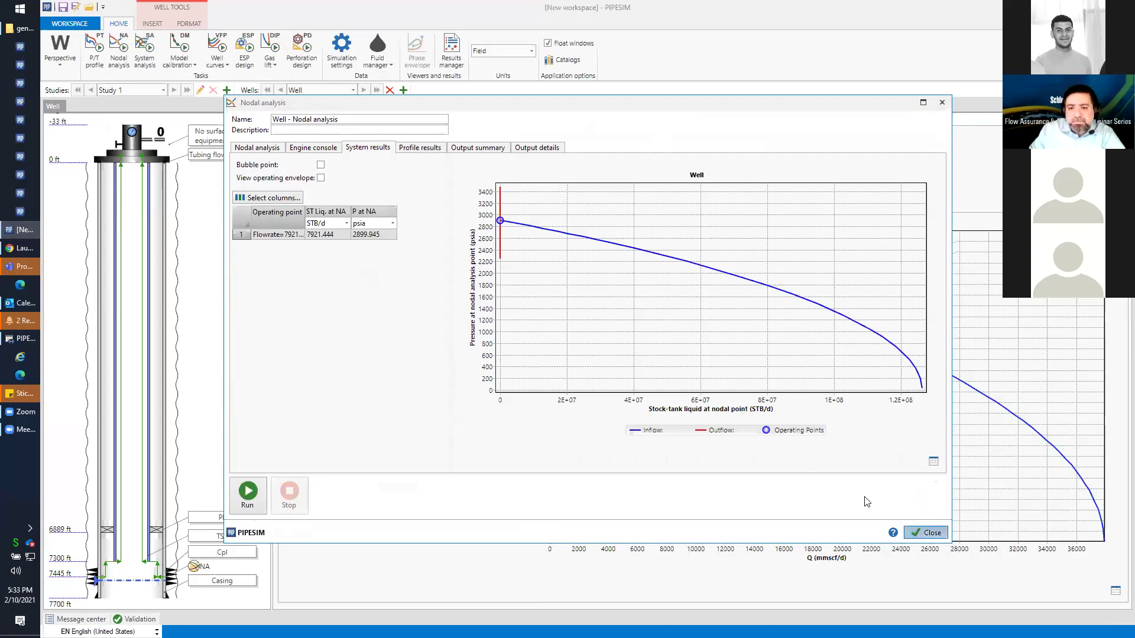
left_click(925, 533)
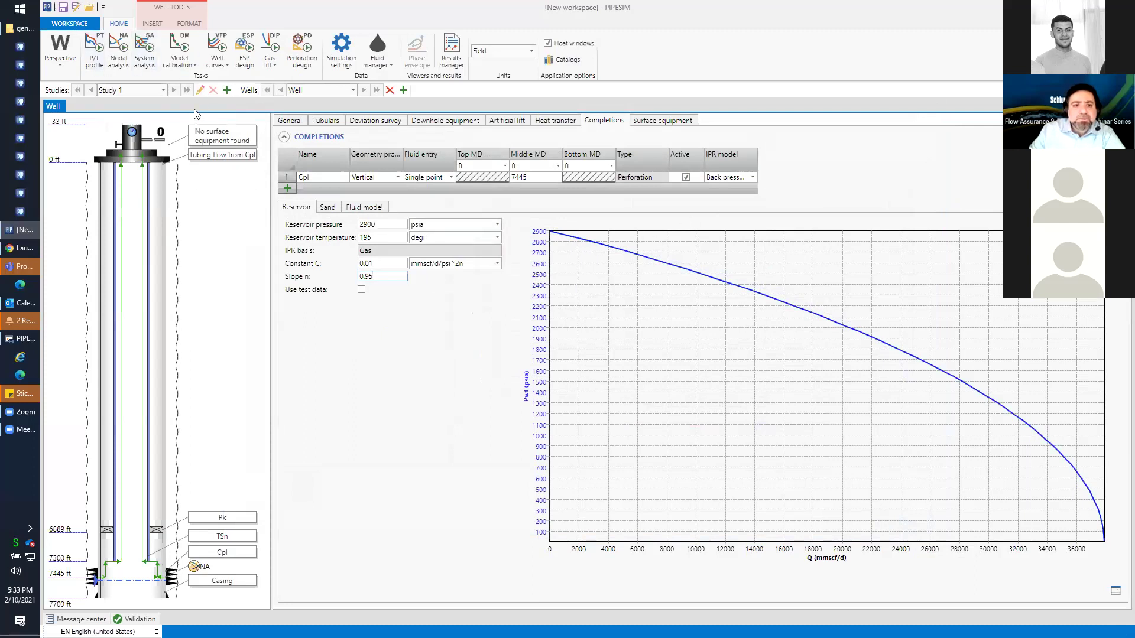
Add a new study and run the well's nodal analysis in it with an outlet pressure of 300 psia.
left_click(227, 90)
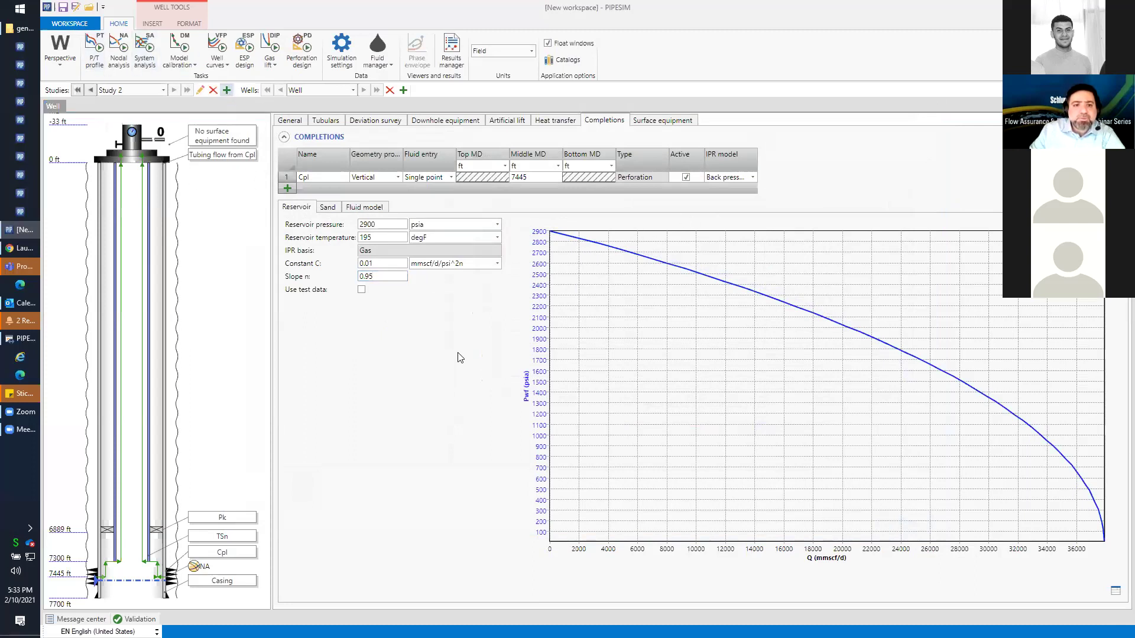
left_click(122, 51)
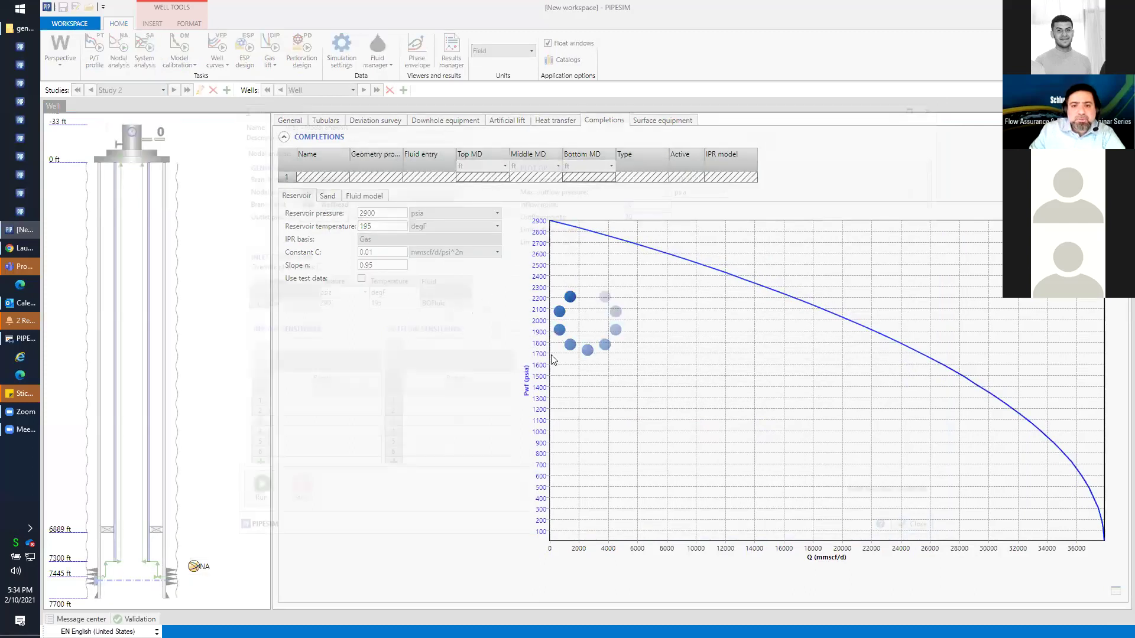
left_click(299, 210)
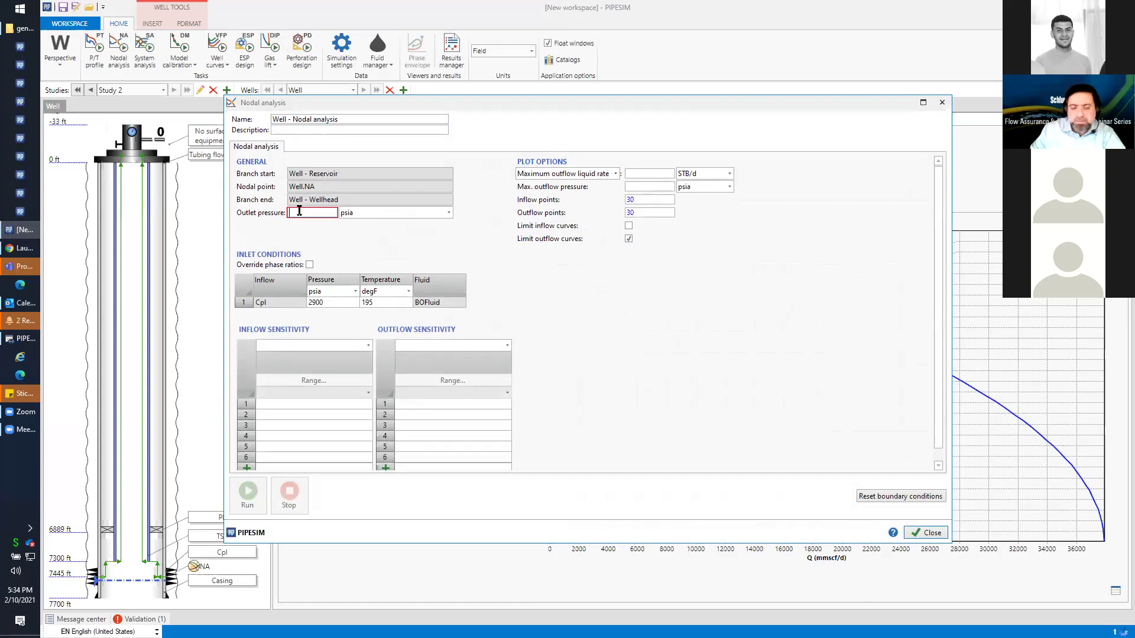
type("300")
left_click(595, 408)
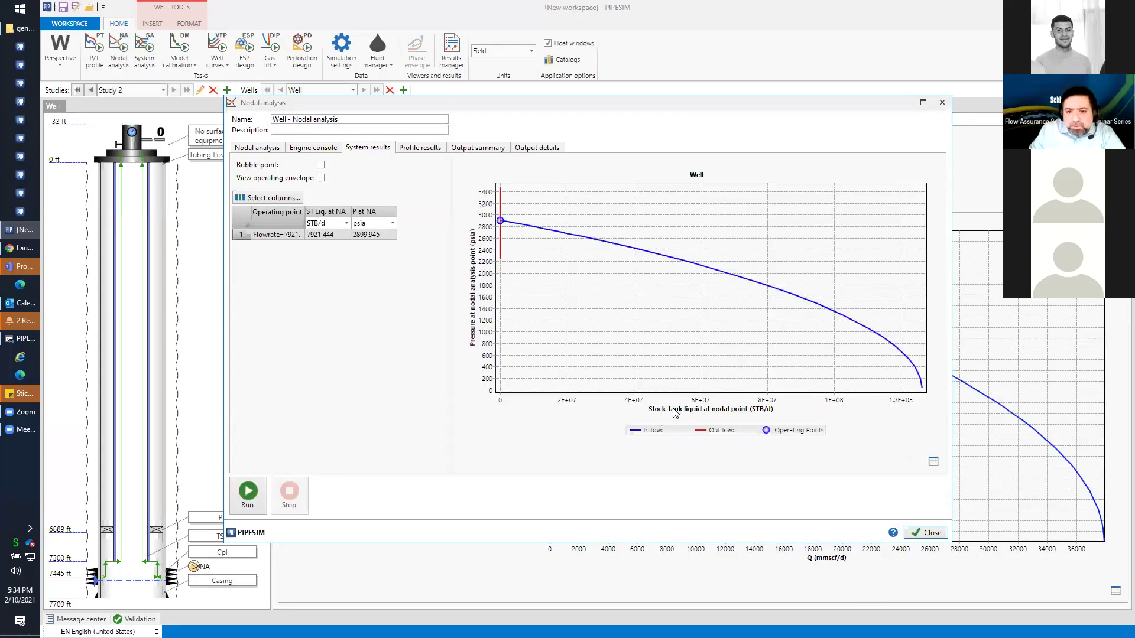
Change the result plot's bottom X-axis to Stock-tank gas at nodal analysis point and close the nodal analysis.
right_click(662, 342)
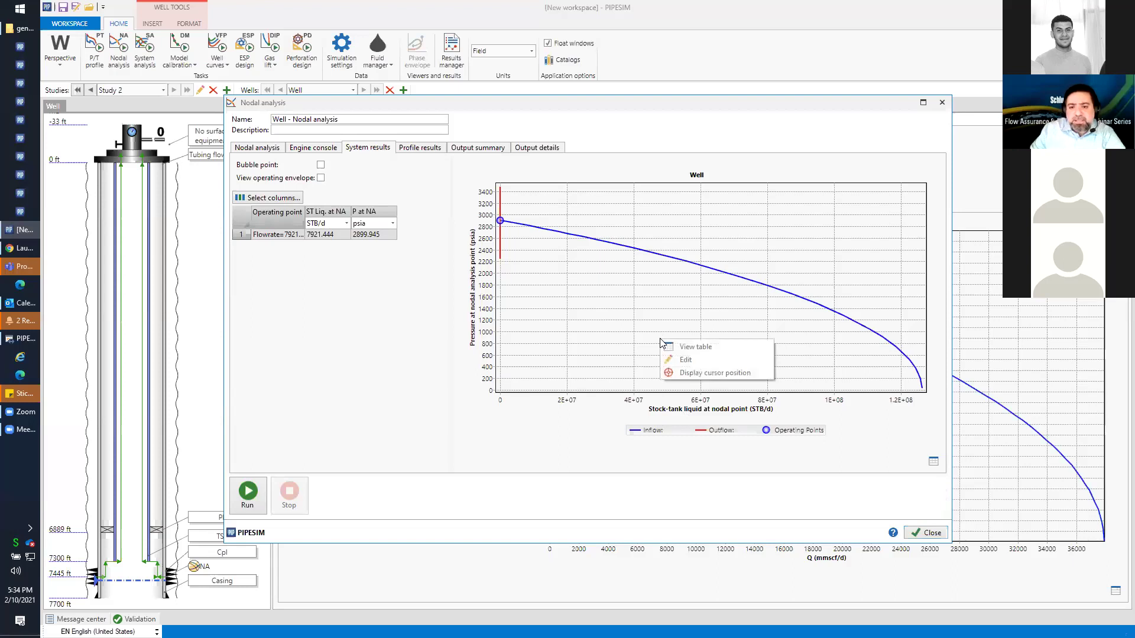
left_click(696, 358)
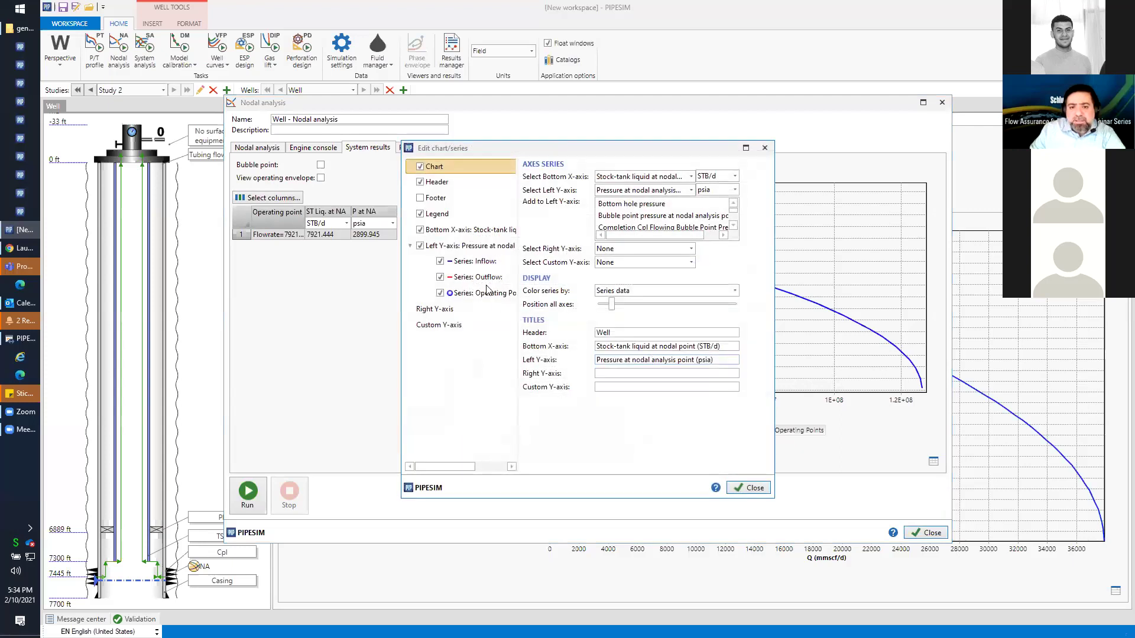
left_click(691, 177)
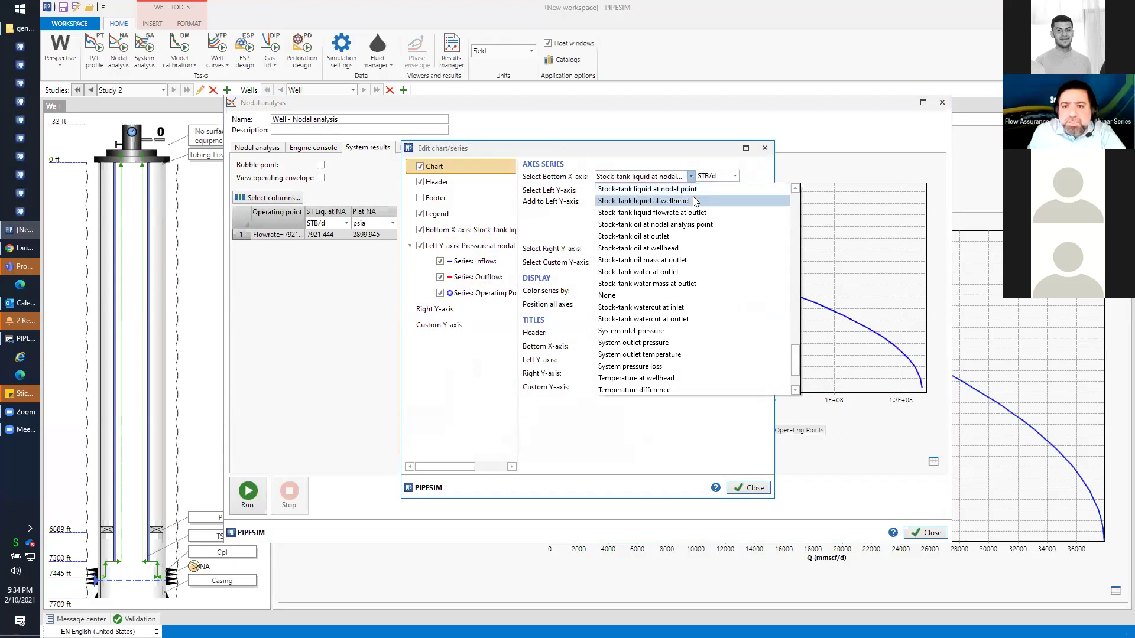
scroll(696, 201, "up", 2)
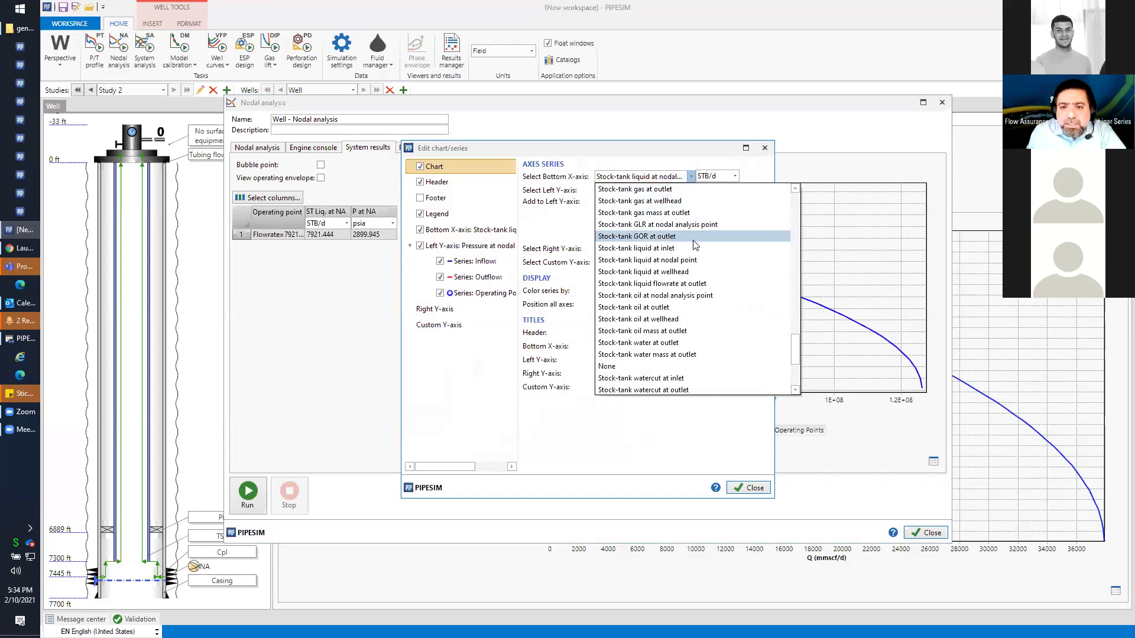
scroll(710, 290, "up", 2)
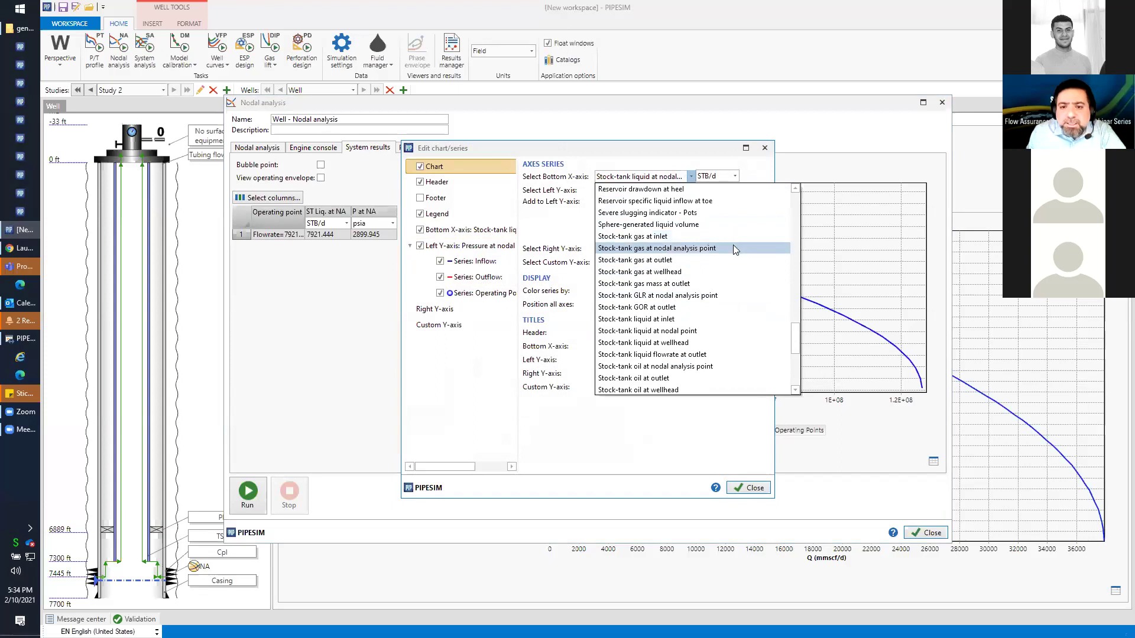
left_click(733, 248)
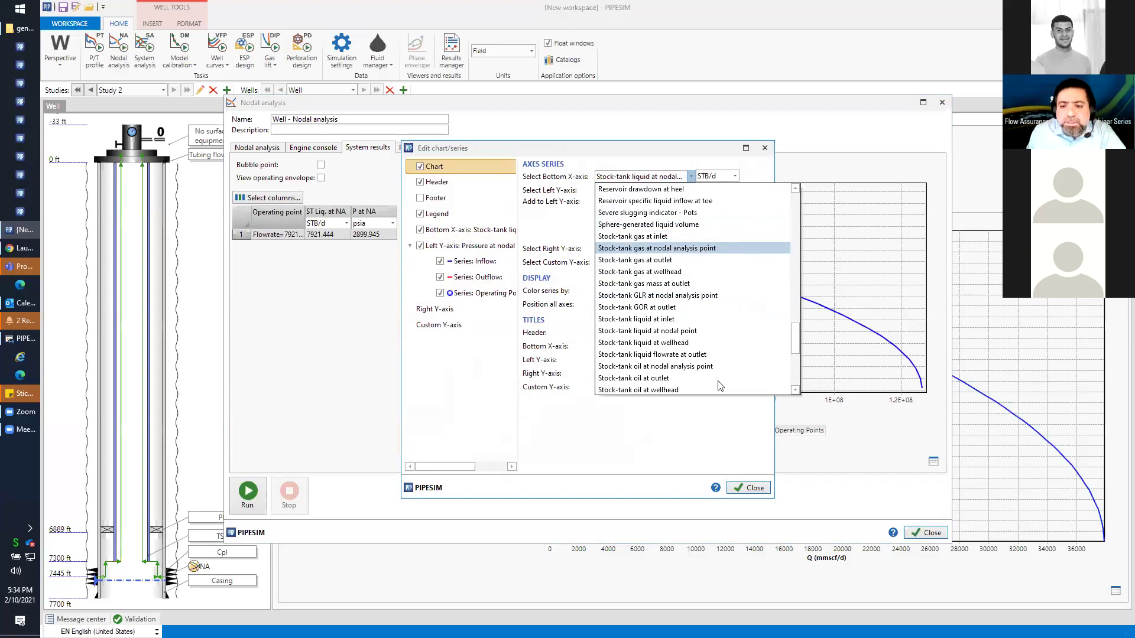
left_click(746, 488)
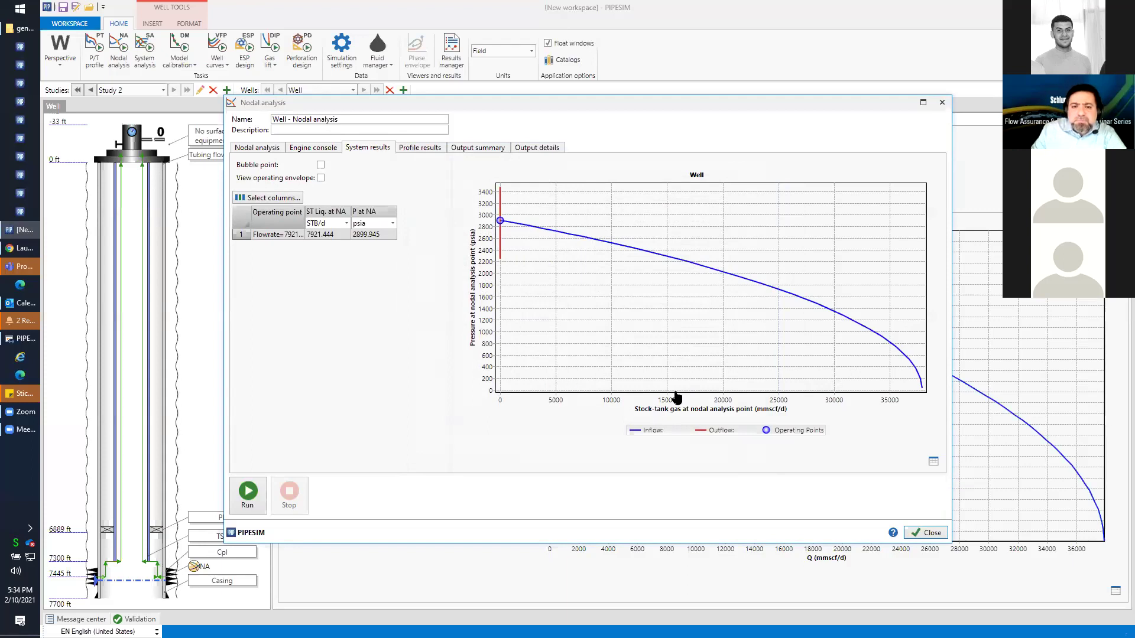
left_click(921, 533)
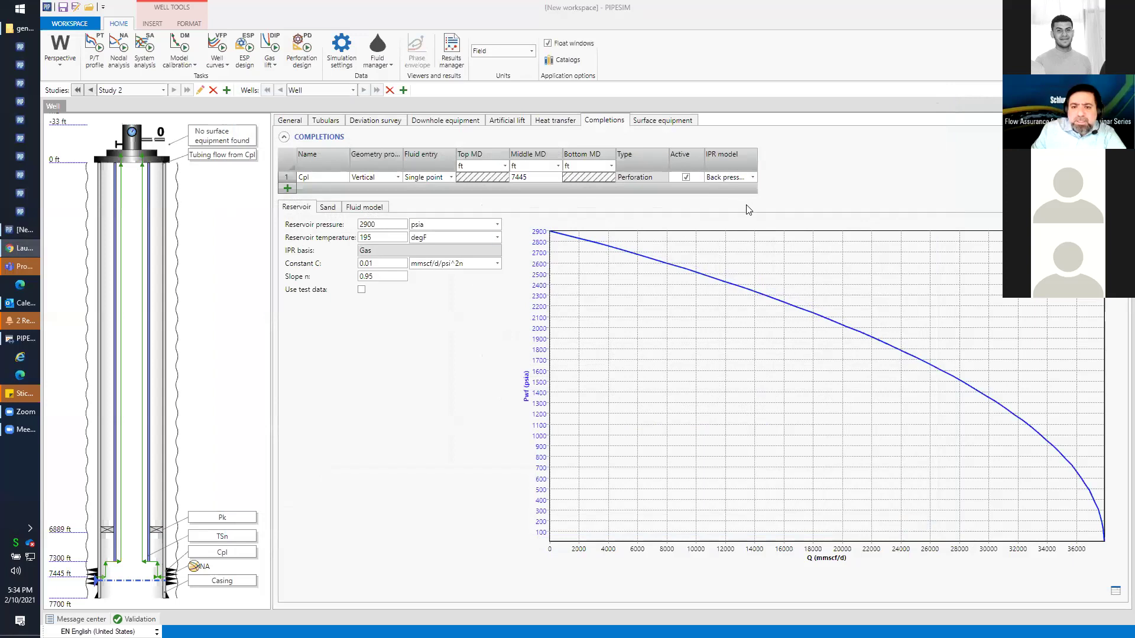
Edit the completion's BOFluid model to set its GOR to 10000 SCF/STB.
left_click(364, 207)
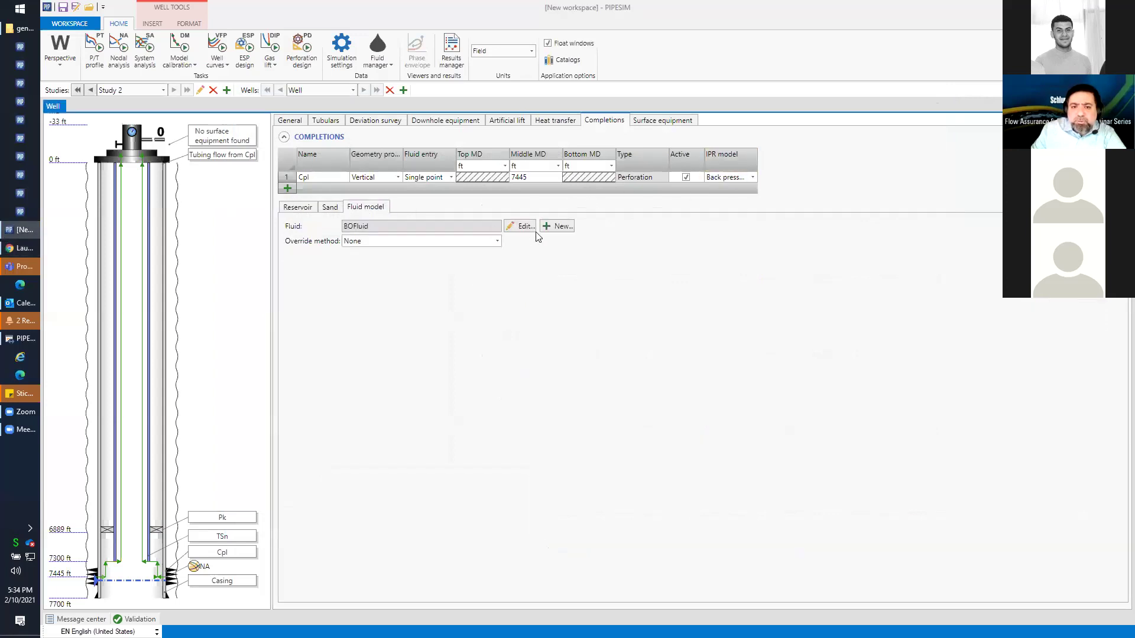
left_click(520, 226)
left_click(680, 342)
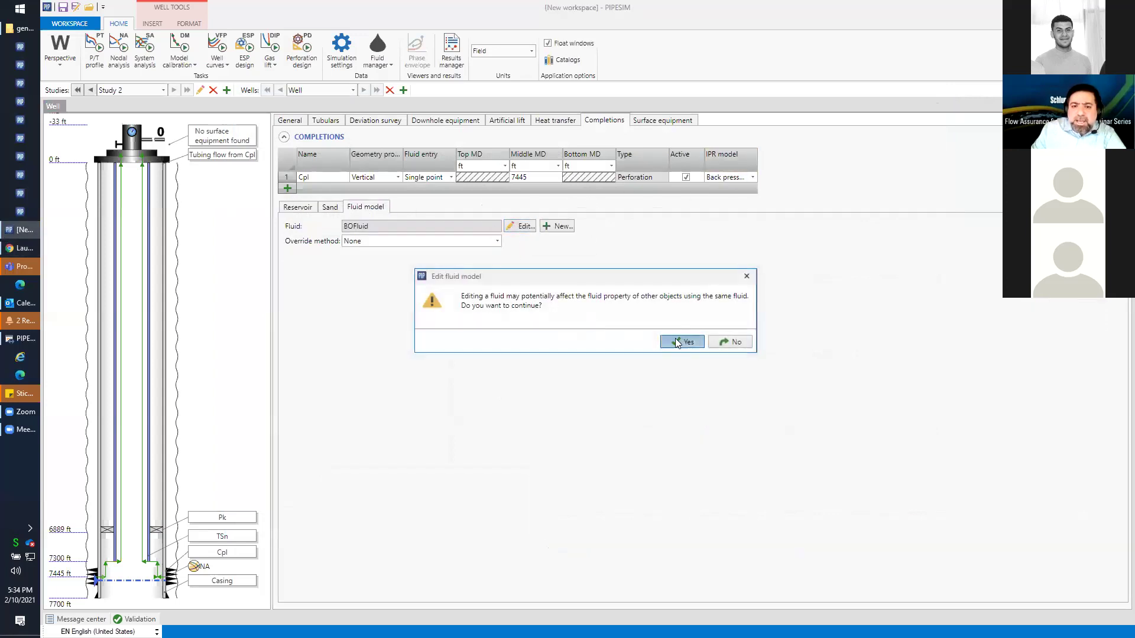
double_click(474, 322)
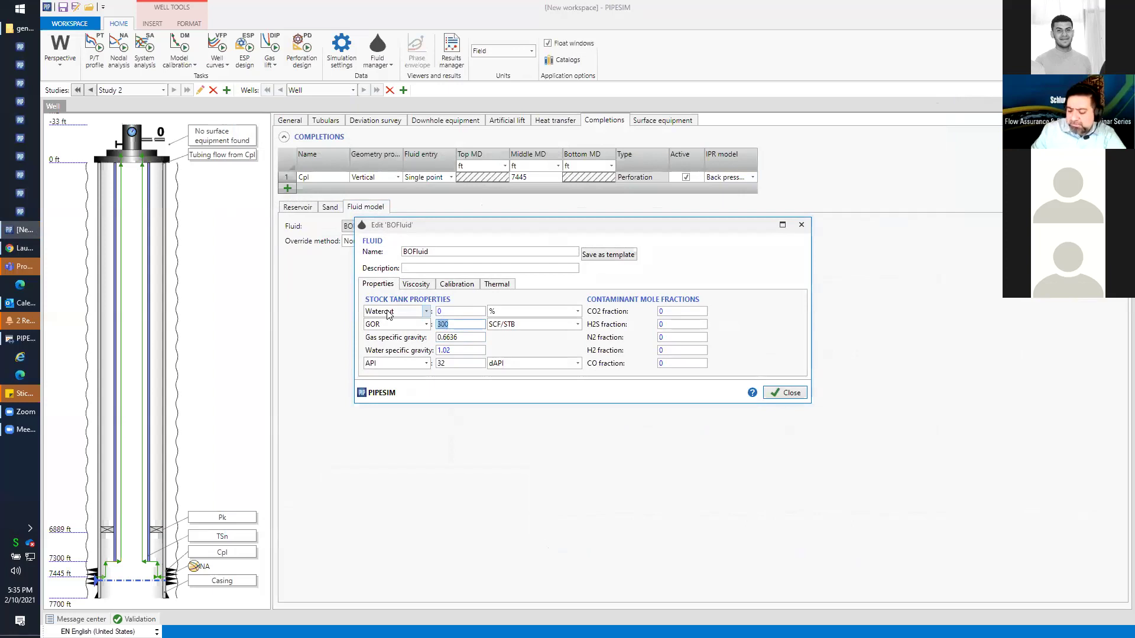
type("10000")
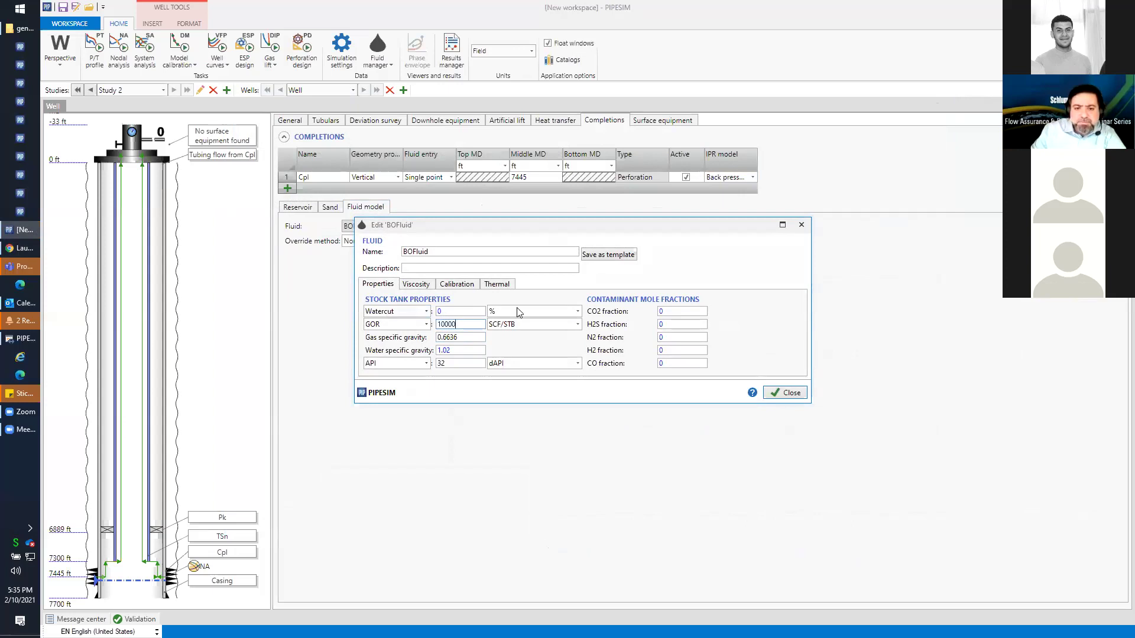
left_click(786, 394)
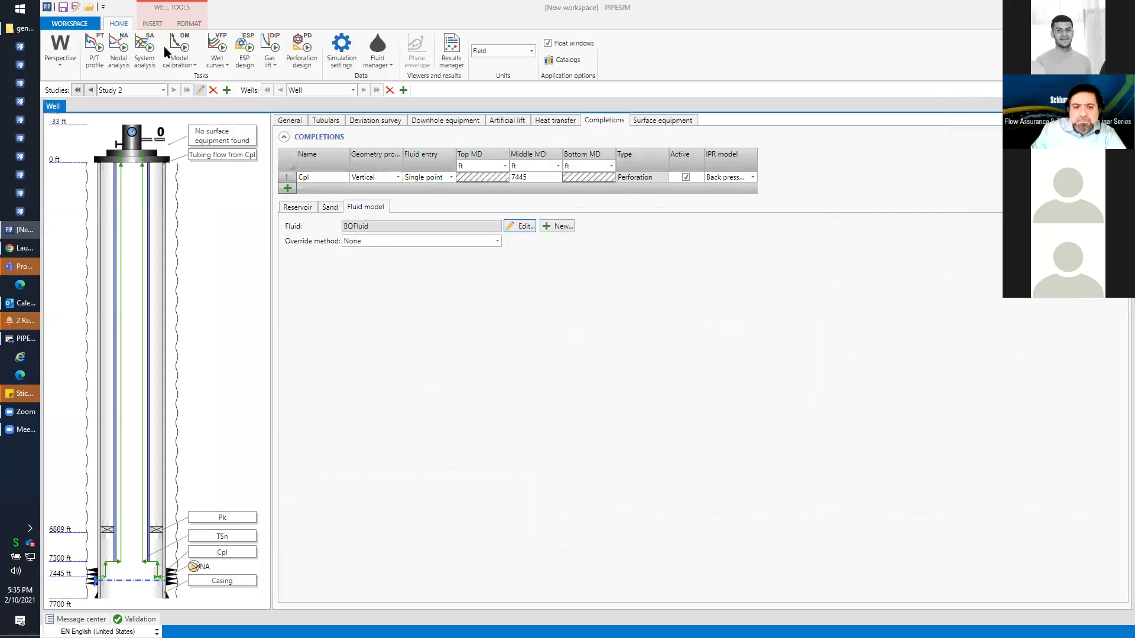
Rerun the nodal analysis with the edited fluid, and run it again with a maximum outflow gas rate of 20 mmscf/d.
left_click(118, 51)
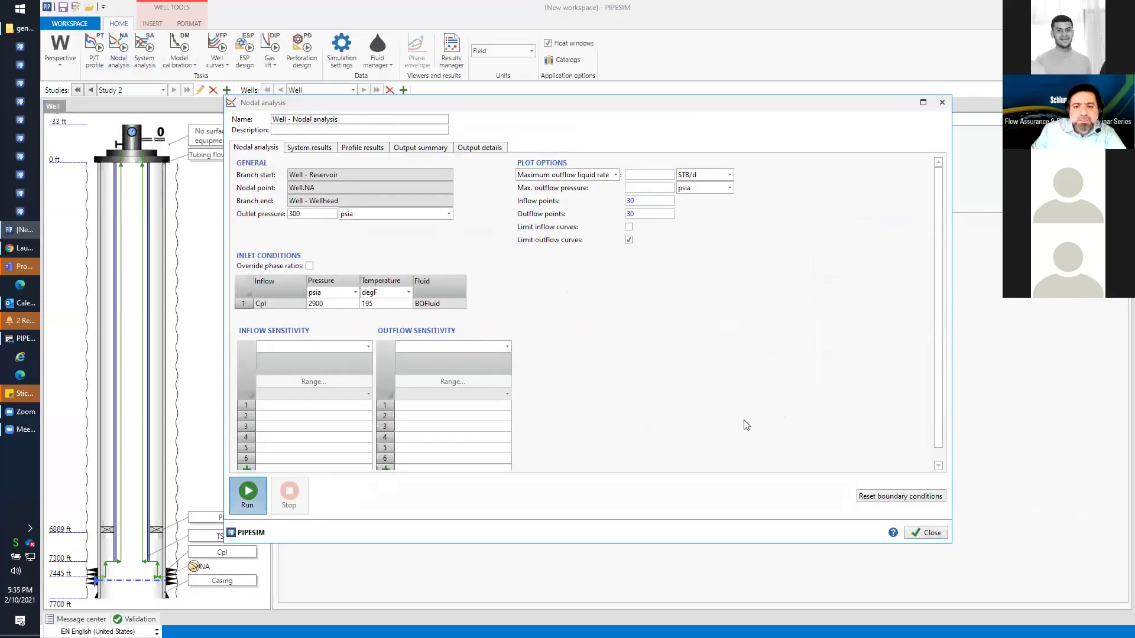
key("F5")
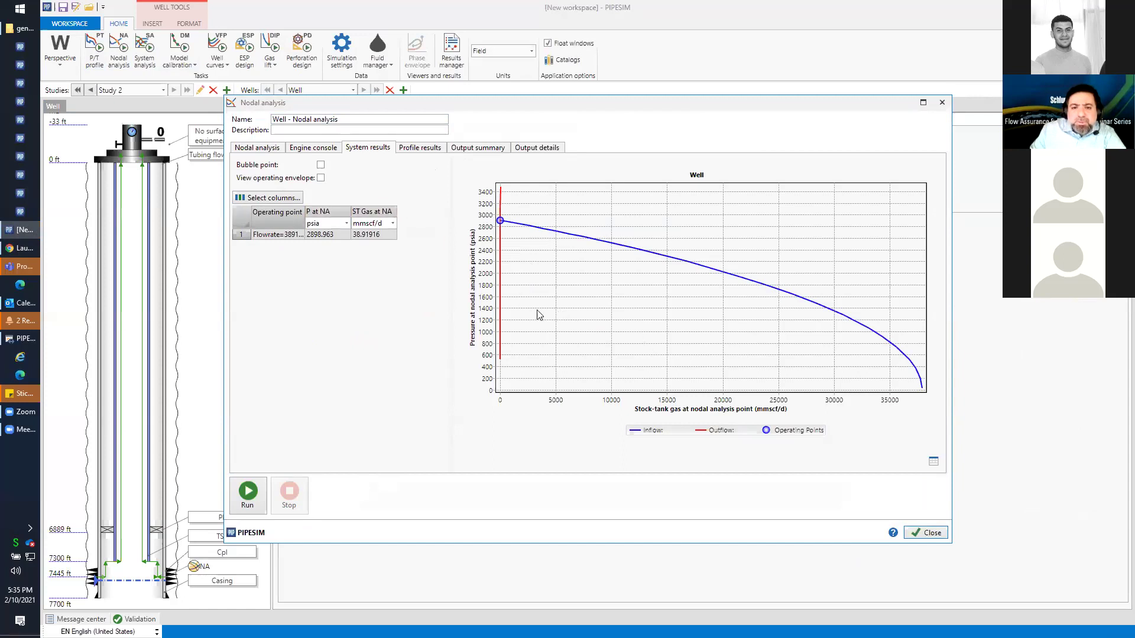
left_click(249, 149)
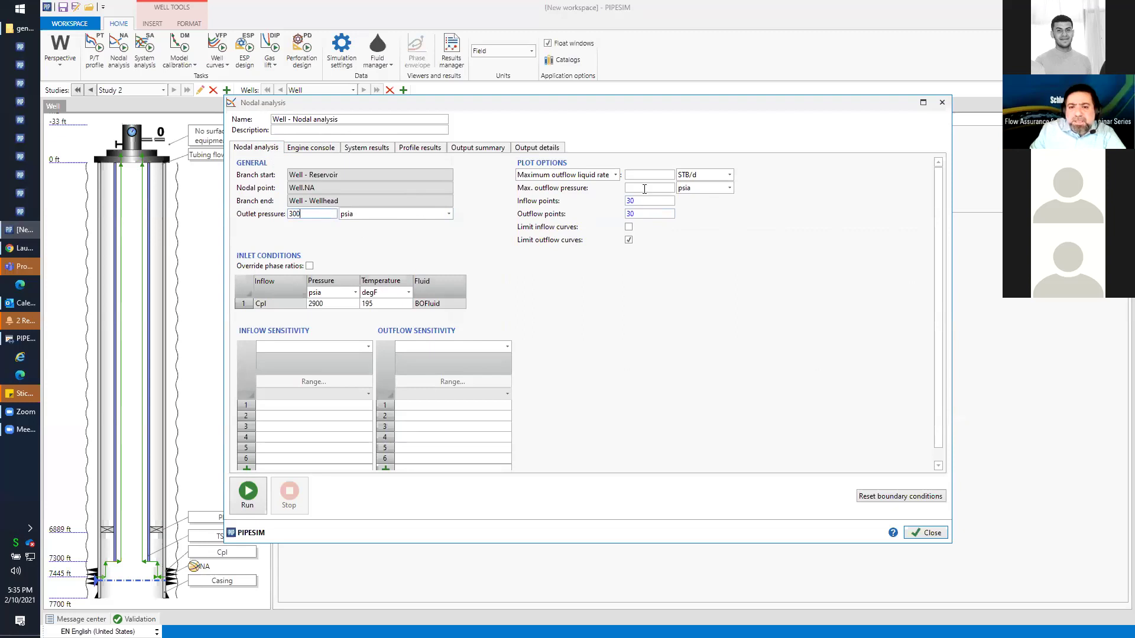
left_click(606, 174)
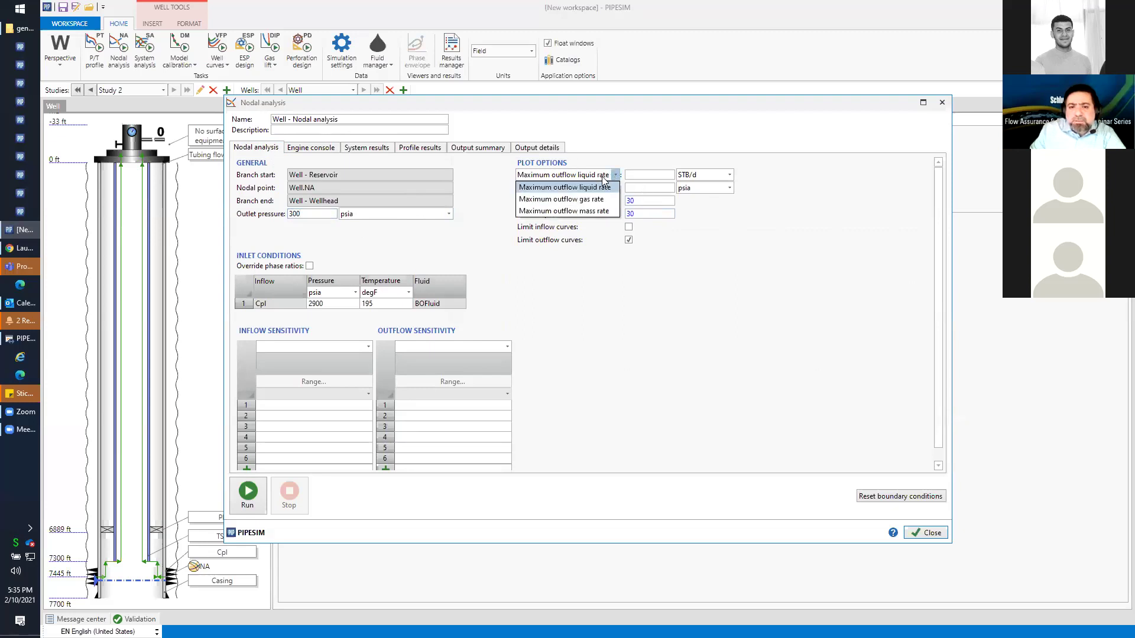
left_click(609, 206)
left_click(642, 175)
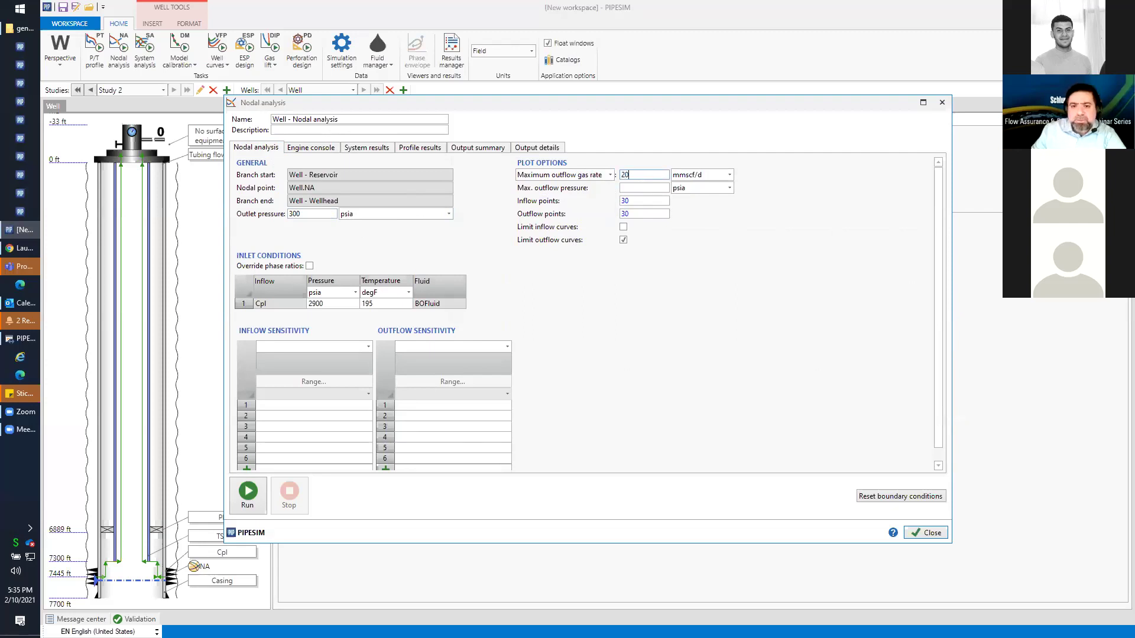
left_click(248, 491)
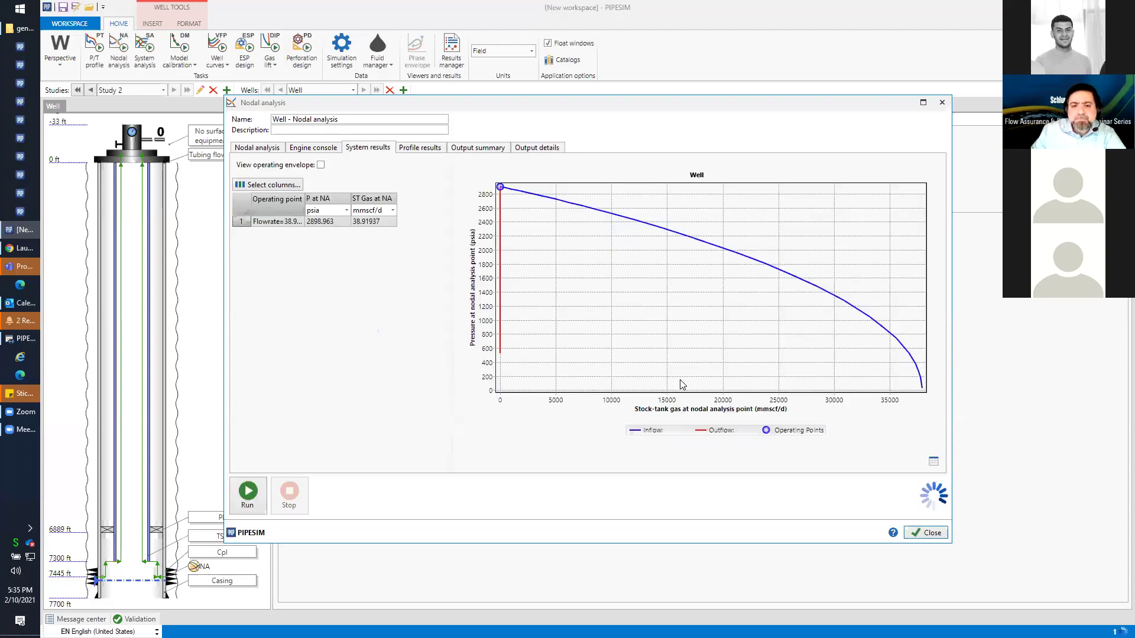
Examine the operating point on the system plot and the pressure-elevation profile, and close the nodal analysis.
left_click_drag(585, 309, 500, 188)
mouse_move(549, 222)
left_mouse_down()
mouse_move(497, 187)
mouse_move(509, 205)
mouse_move(499, 211)
left_mouse_up()
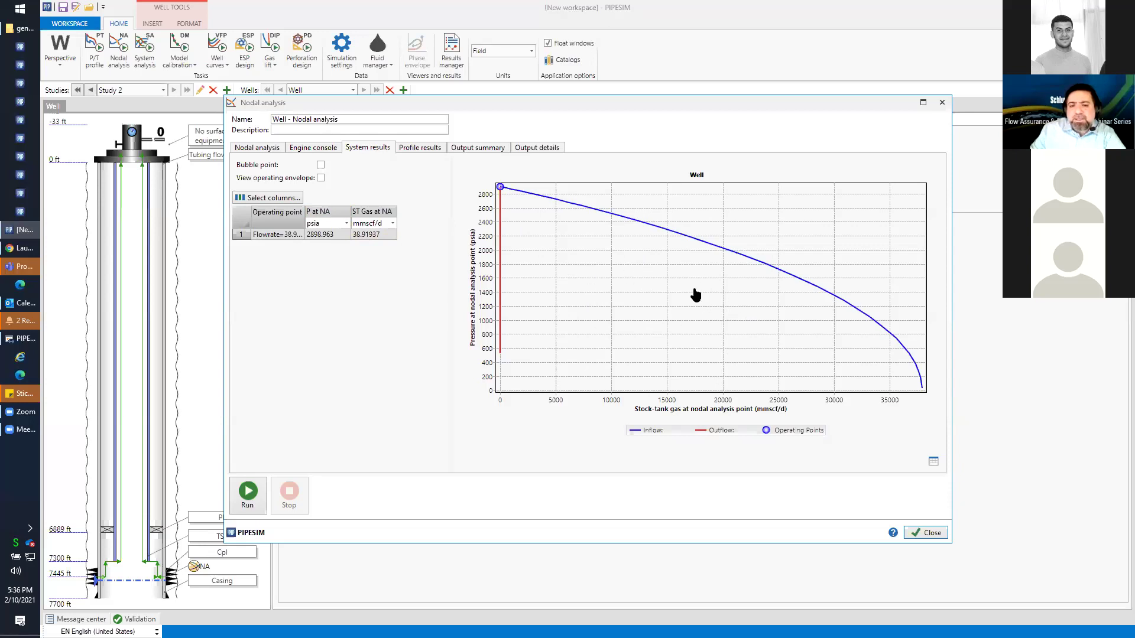
left_click(420, 148)
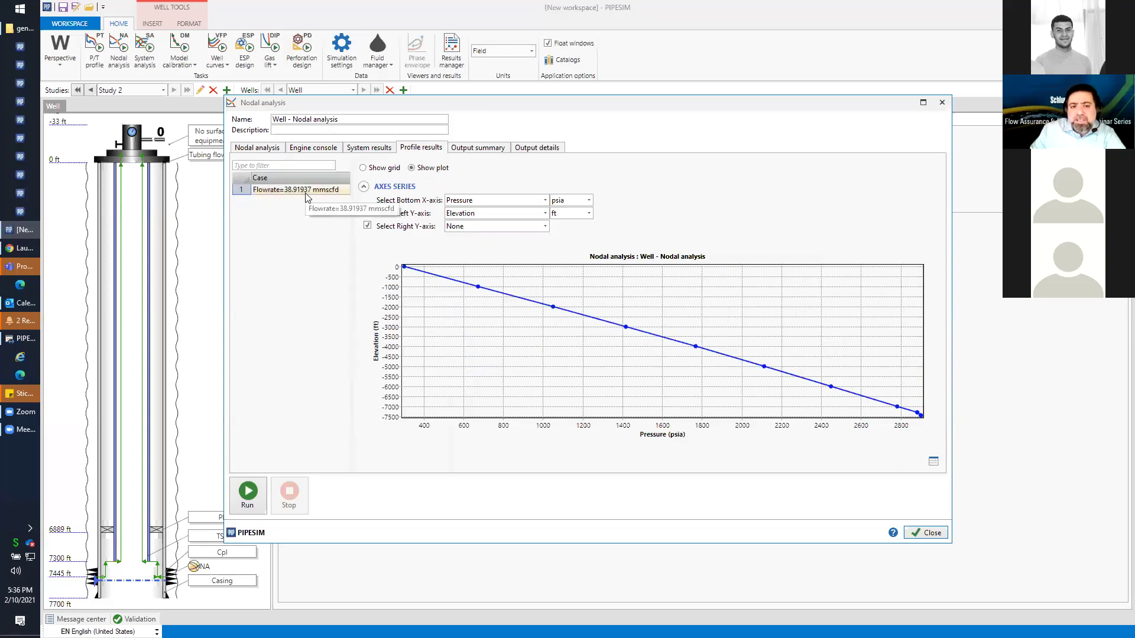
left_click(267, 149)
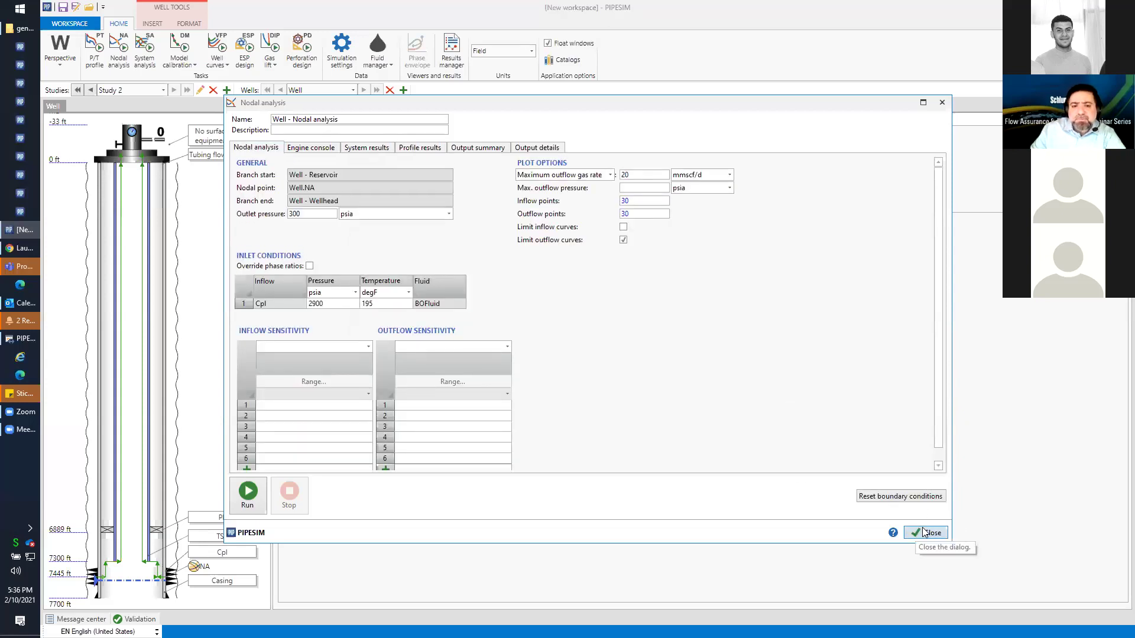
left_click(925, 533)
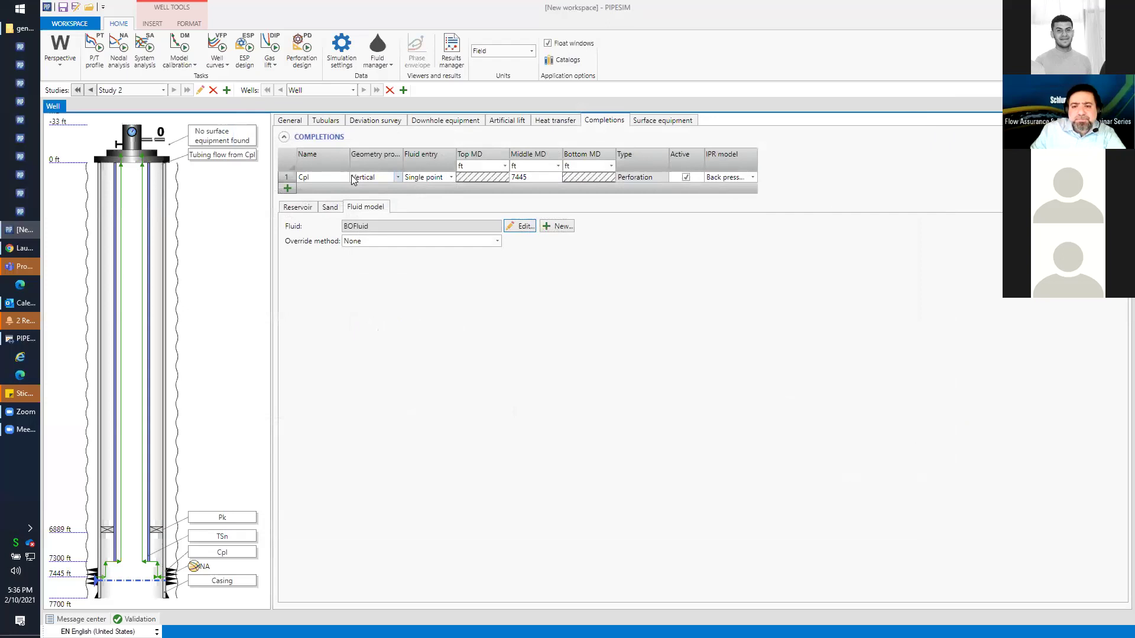
Delete the nodal point NA at 7445 ft from the well.
left_click(289, 177)
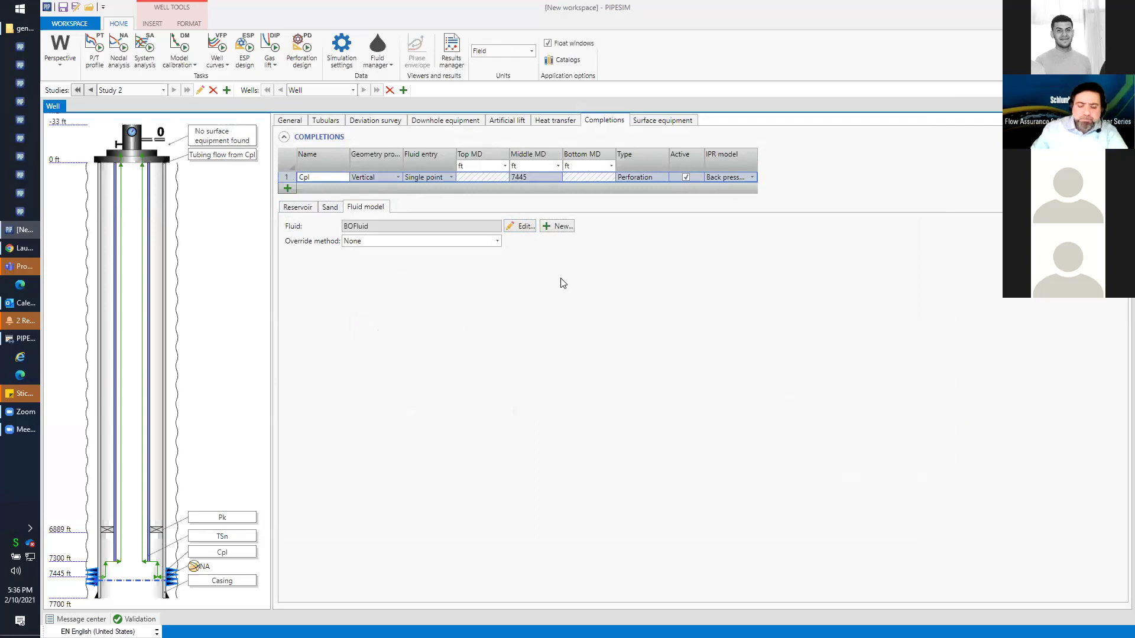
left_click(133, 583)
key("Delete")
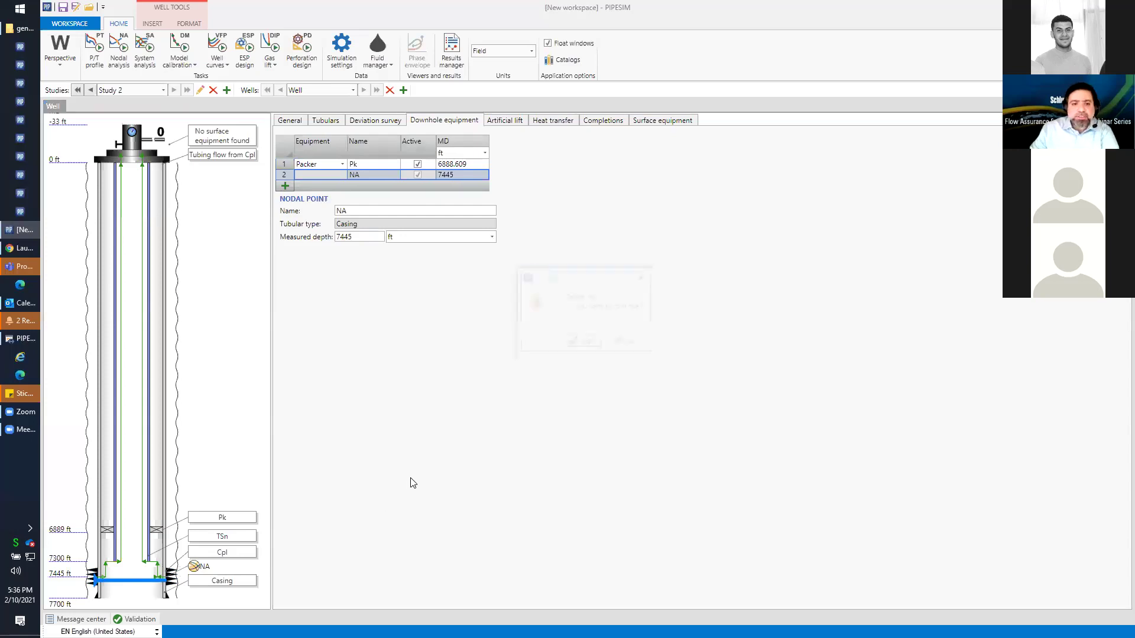
left_click(579, 342)
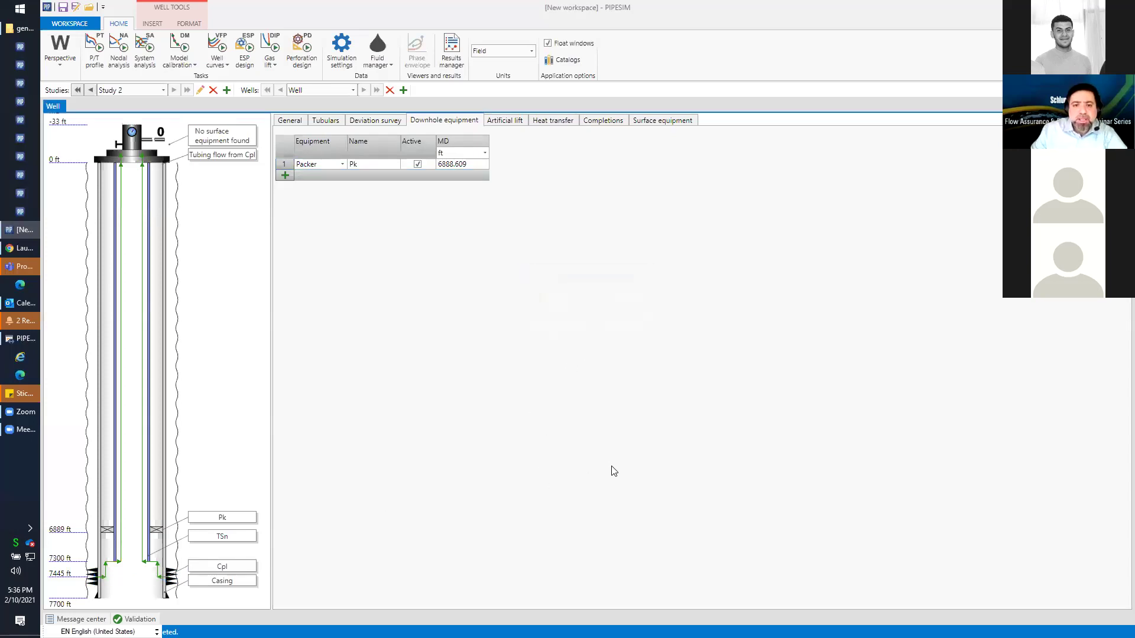
Decline the nodal analysis's offer to create a nodal point, and manually place one in the casing below the tubing at about 7329 ft.
left_click(117, 51)
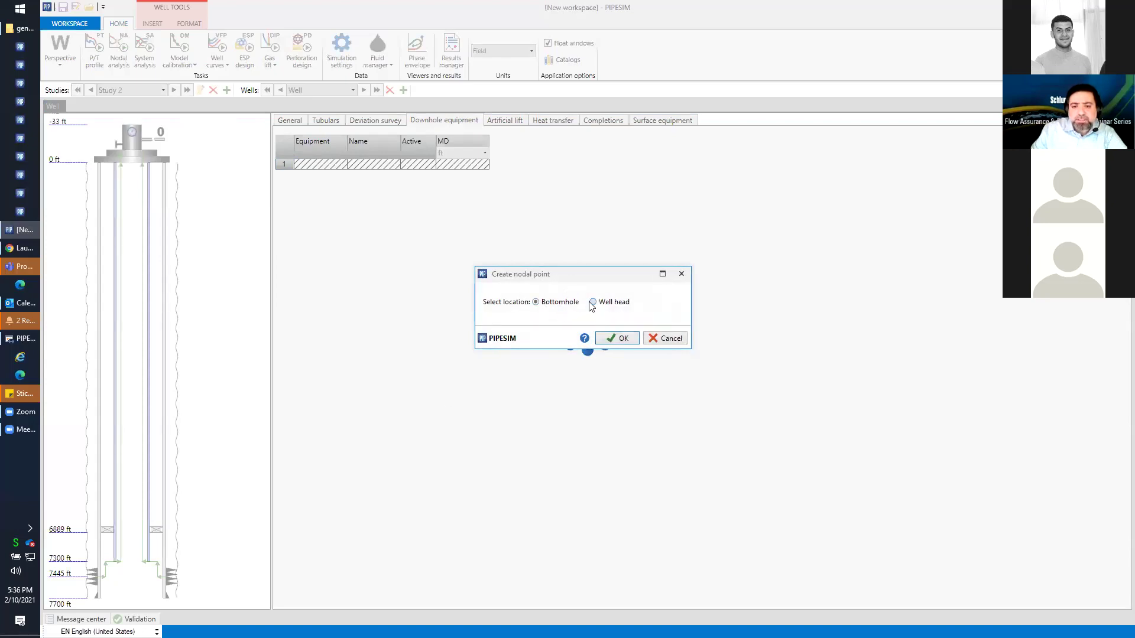
left_click(663, 341)
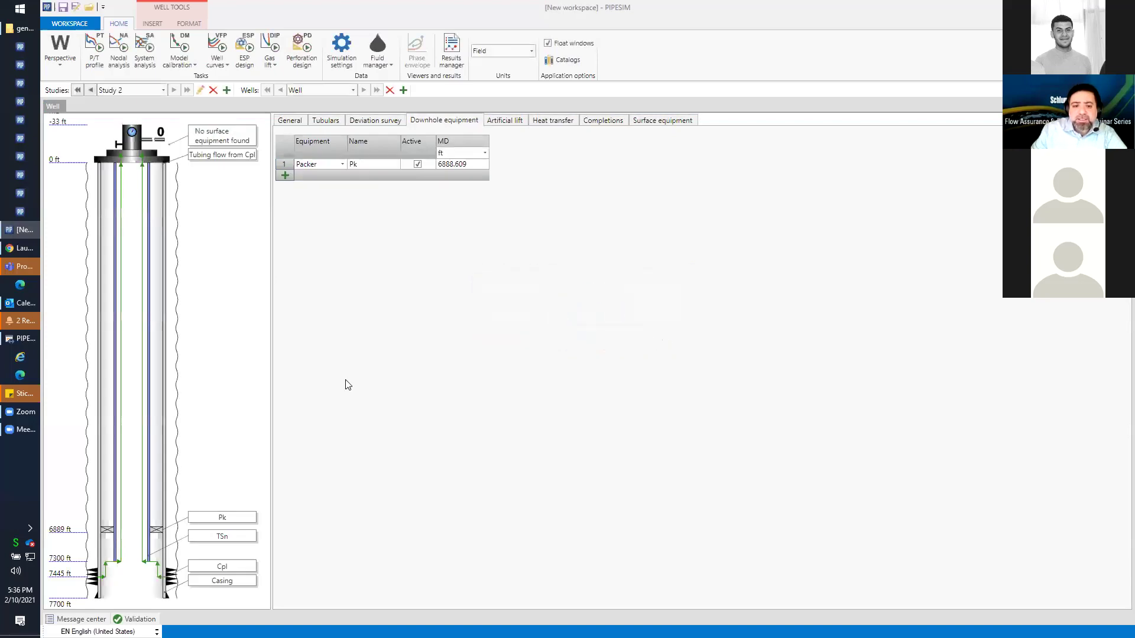
left_click(157, 22)
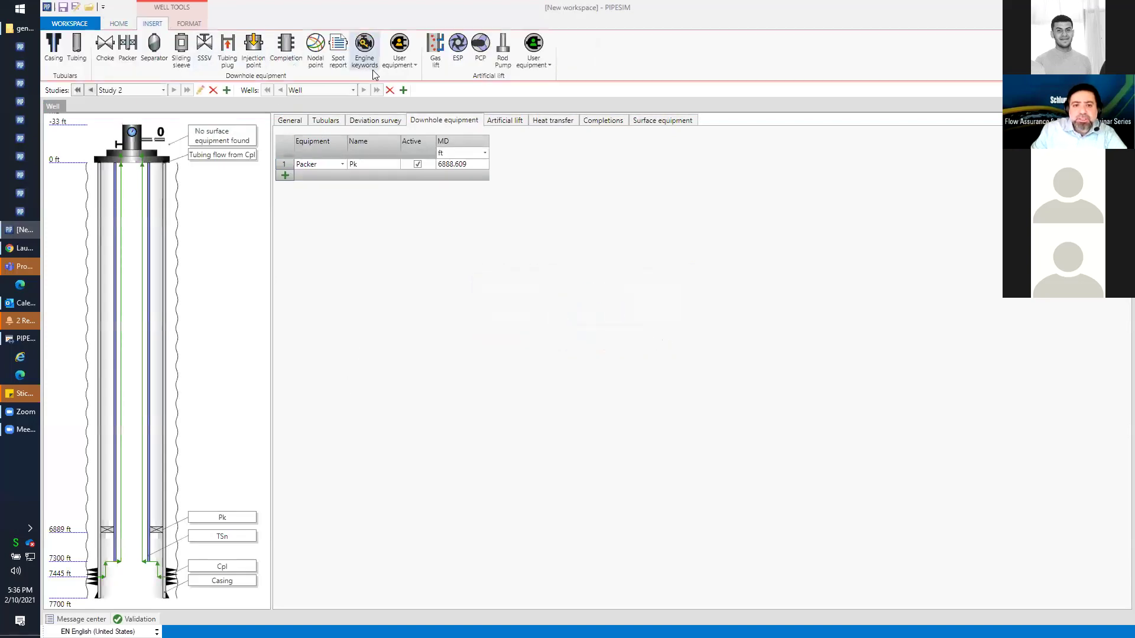
left_click_drag(315, 43, 140, 486)
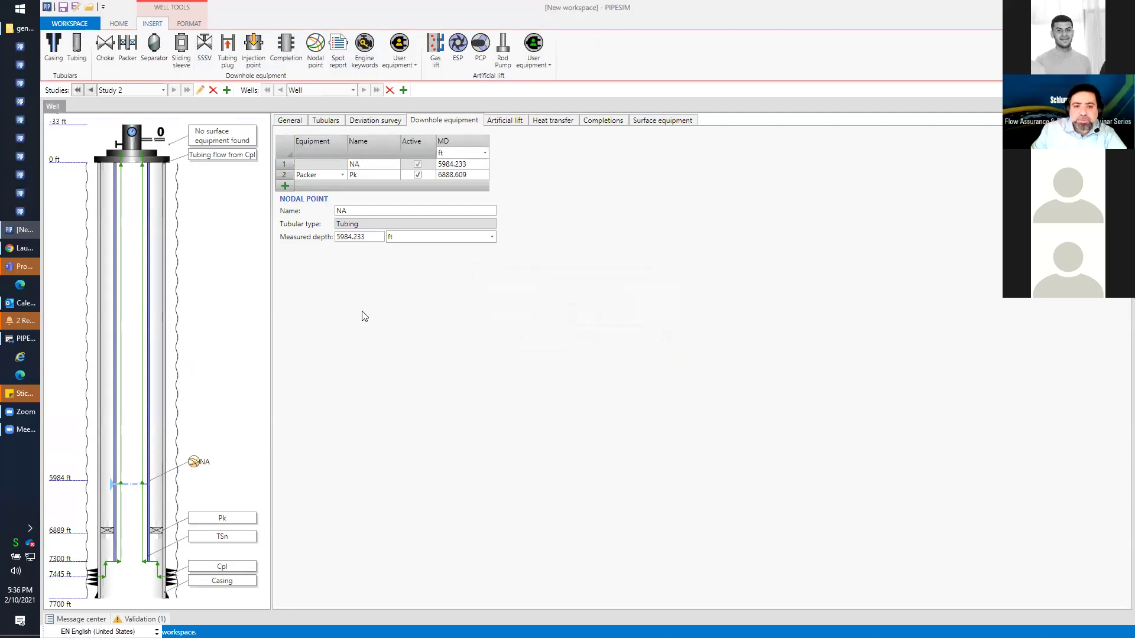
left_click_drag(136, 489, 142, 575)
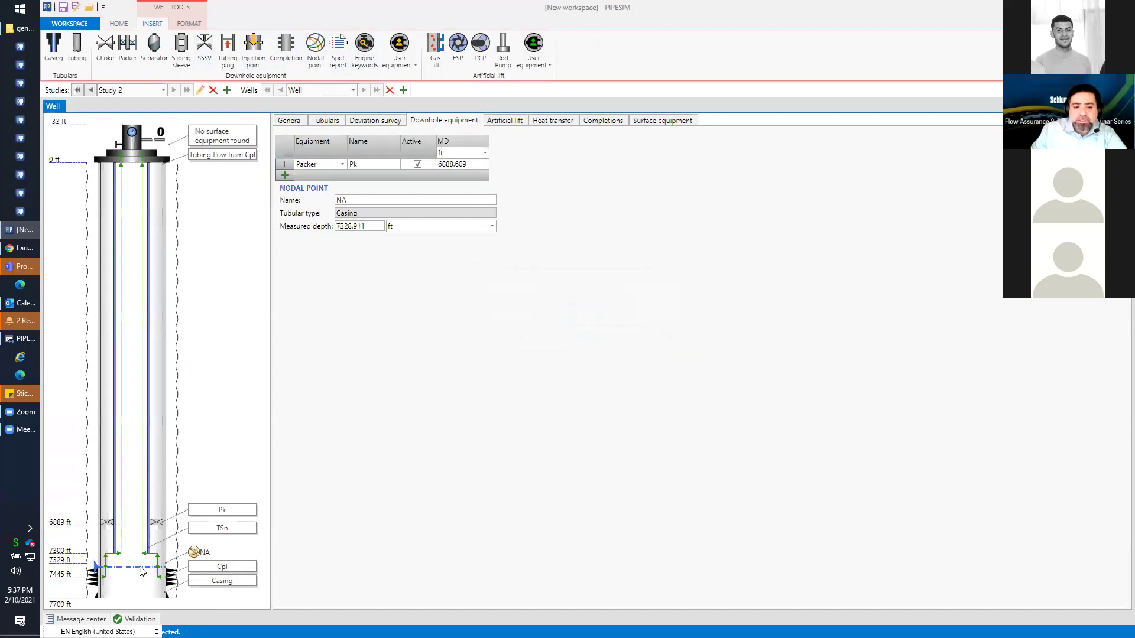
Add a junction to the surface equipment and connect the well to it with a flowline.
mouse_move(142, 571)
left_mouse_down()
mouse_move(163, 155)
mouse_move(178, 184)
left_mouse_up()
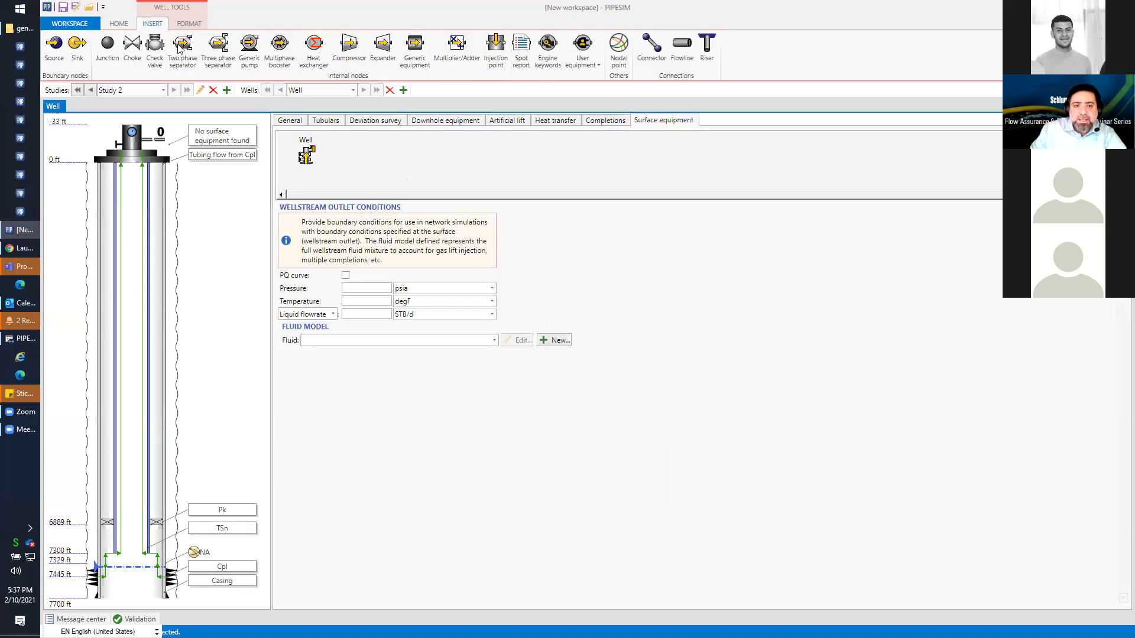
left_click(111, 47)
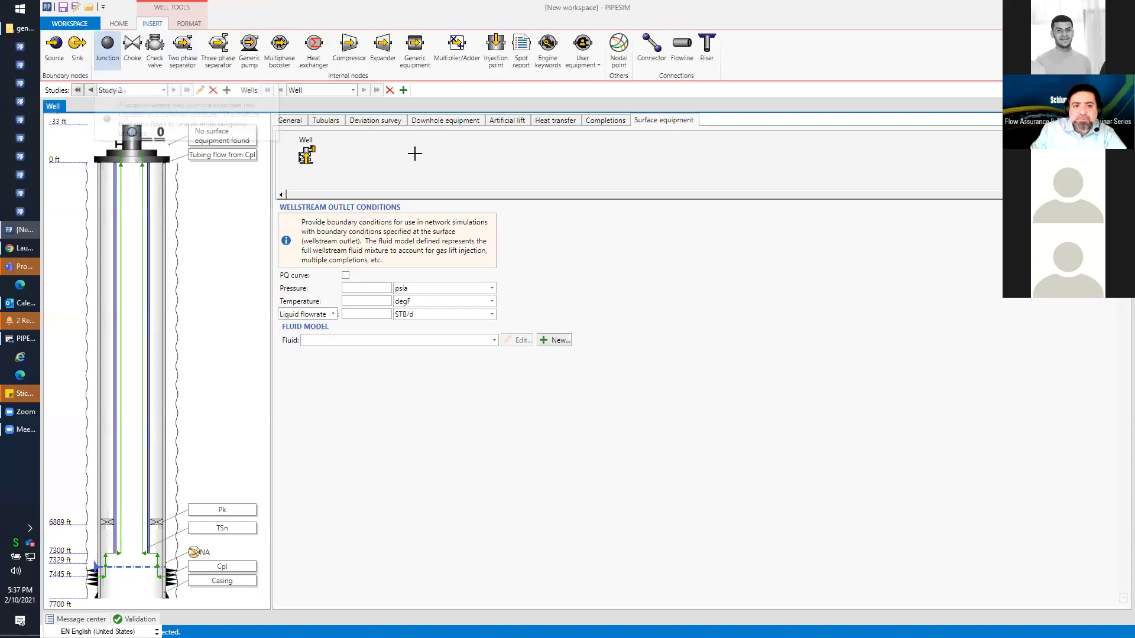
left_click(420, 150)
left_click(682, 47)
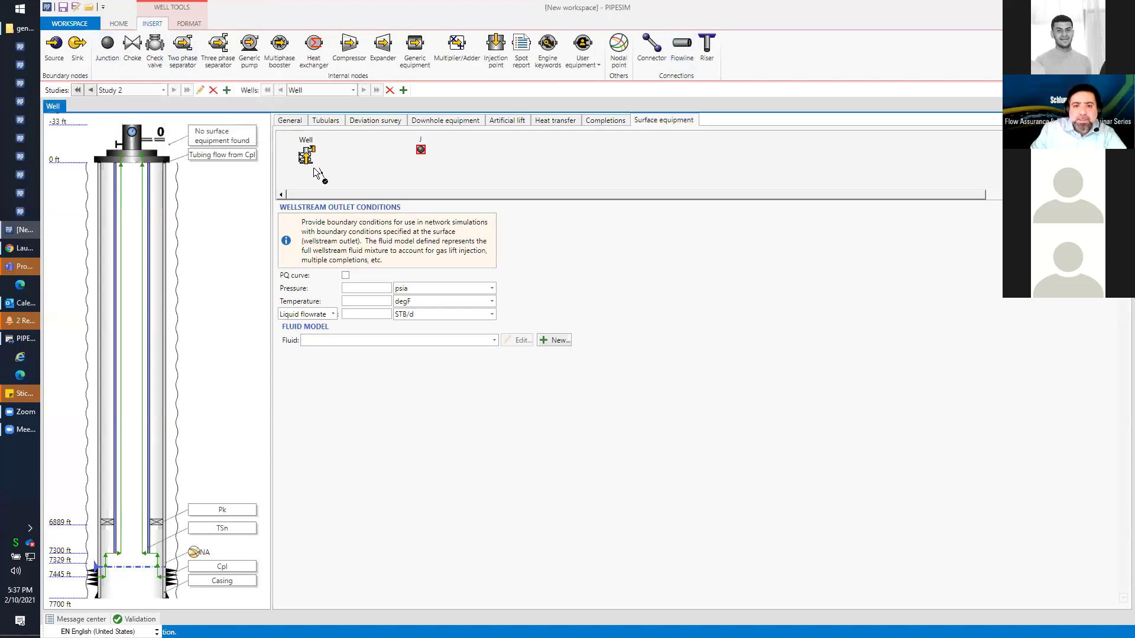
left_click_drag(316, 155, 420, 150)
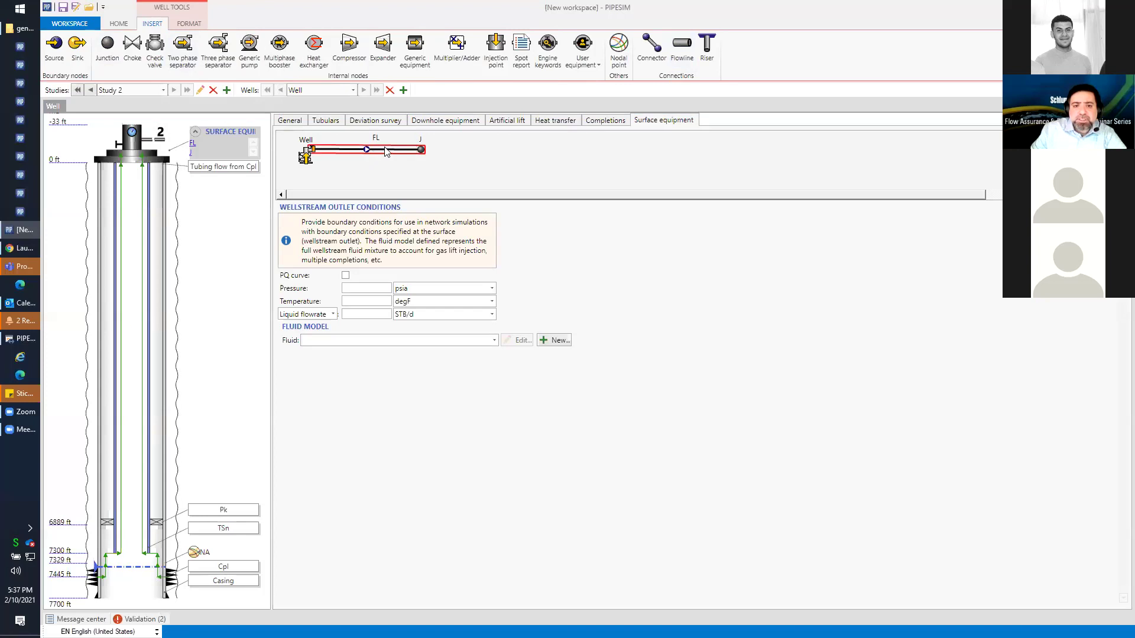
Define flowline FL with a 4 in inside diameter, 100 ft horizontal distance and 0 rate of undulations.
left_click(385, 151)
left_click(389, 288)
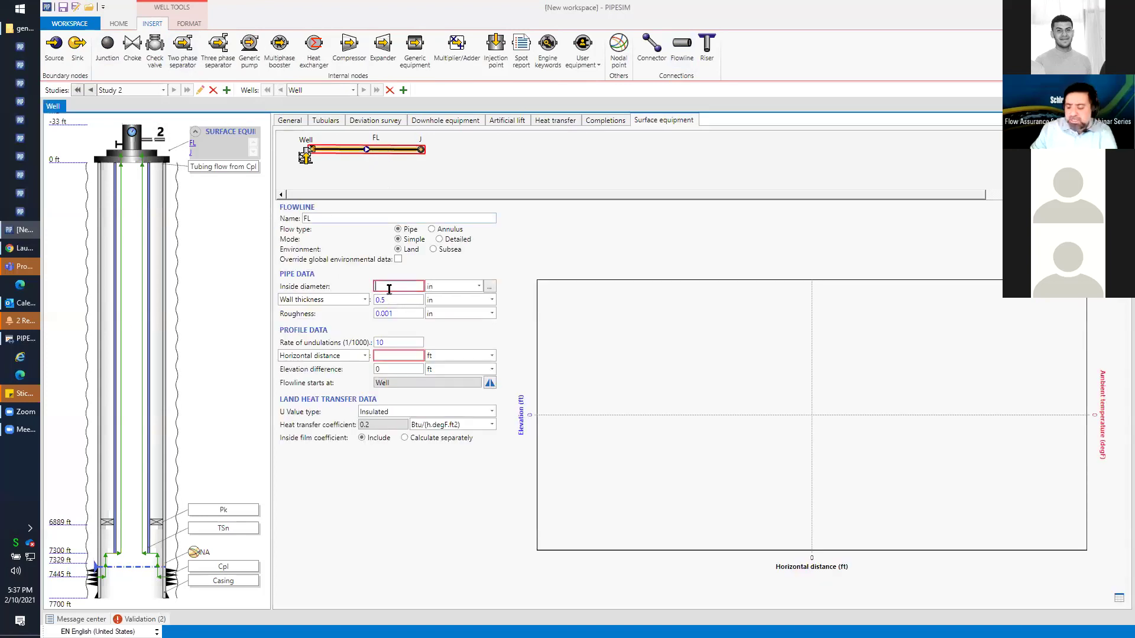
type("4")
left_click(404, 354)
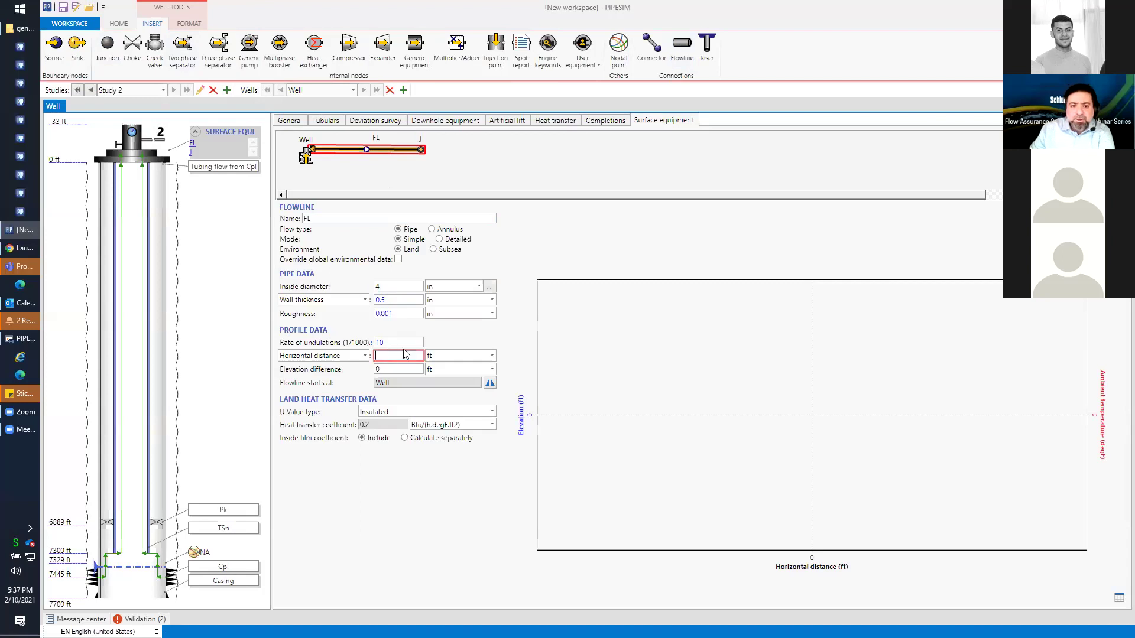
type("100")
left_click(370, 344)
type("0")
left_click(403, 356)
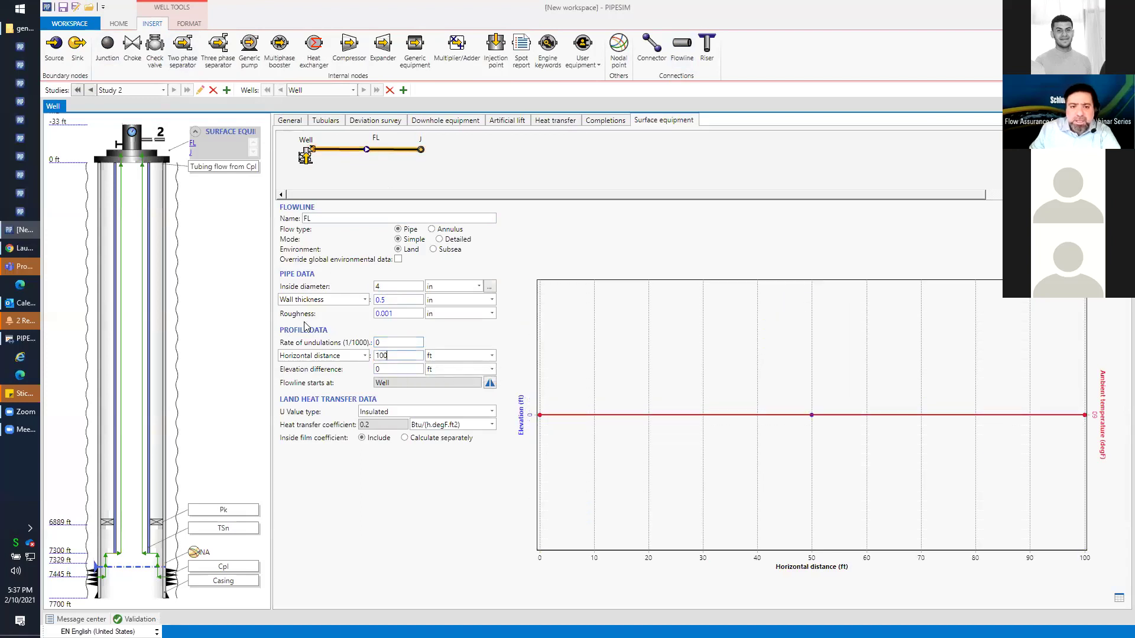
Place a nodal point at the well in the surface equipment diagram.
left_click(306, 155)
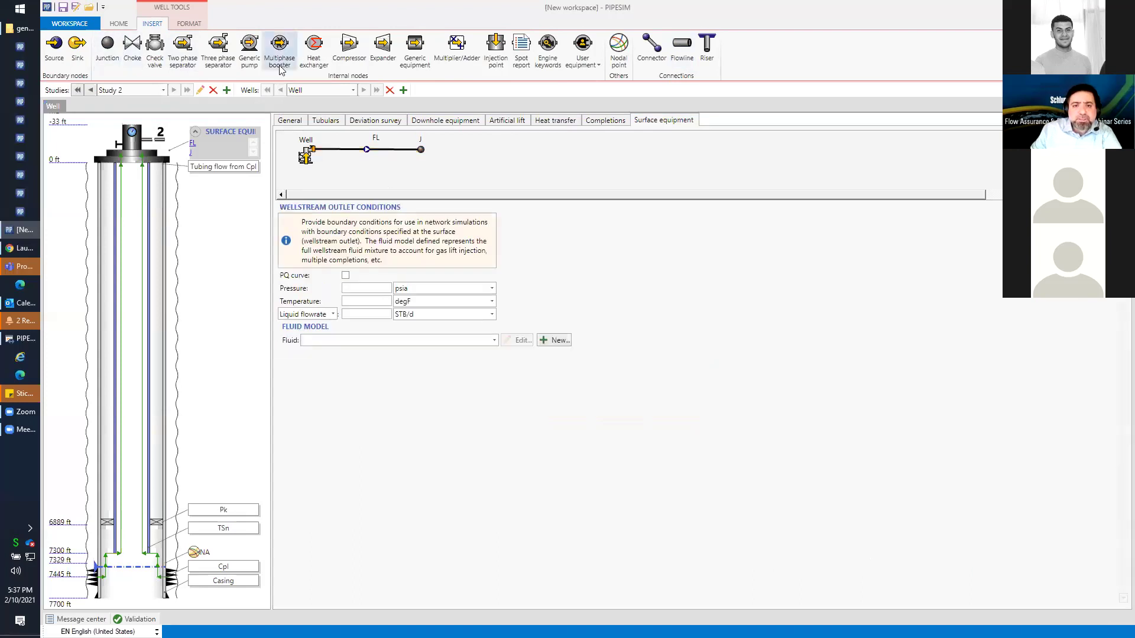
left_click(620, 66)
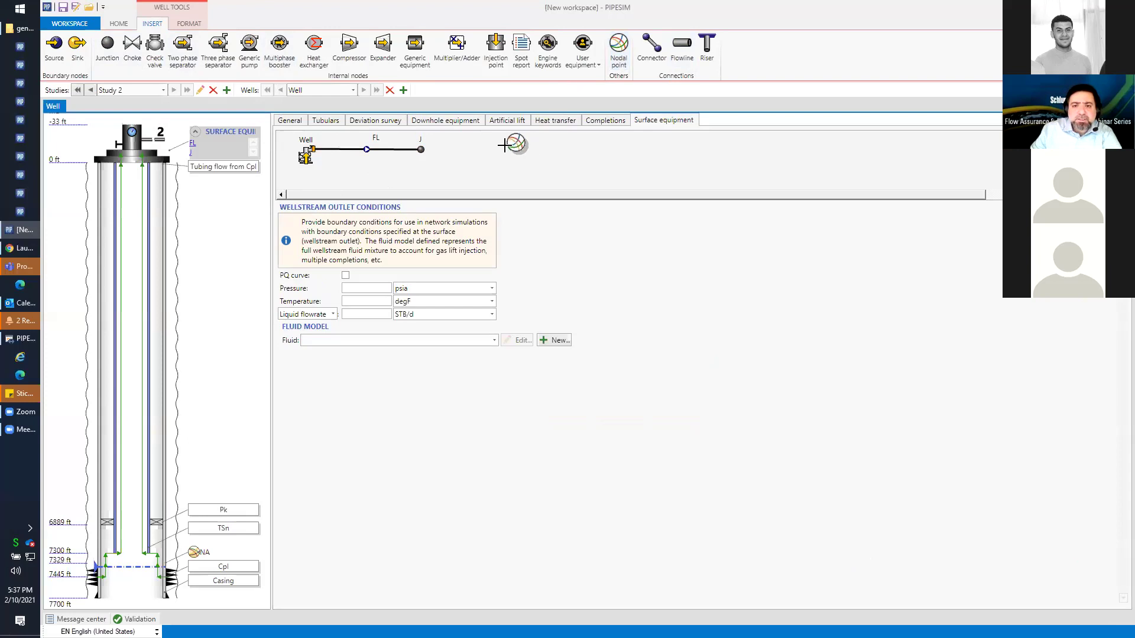
left_click(336, 149)
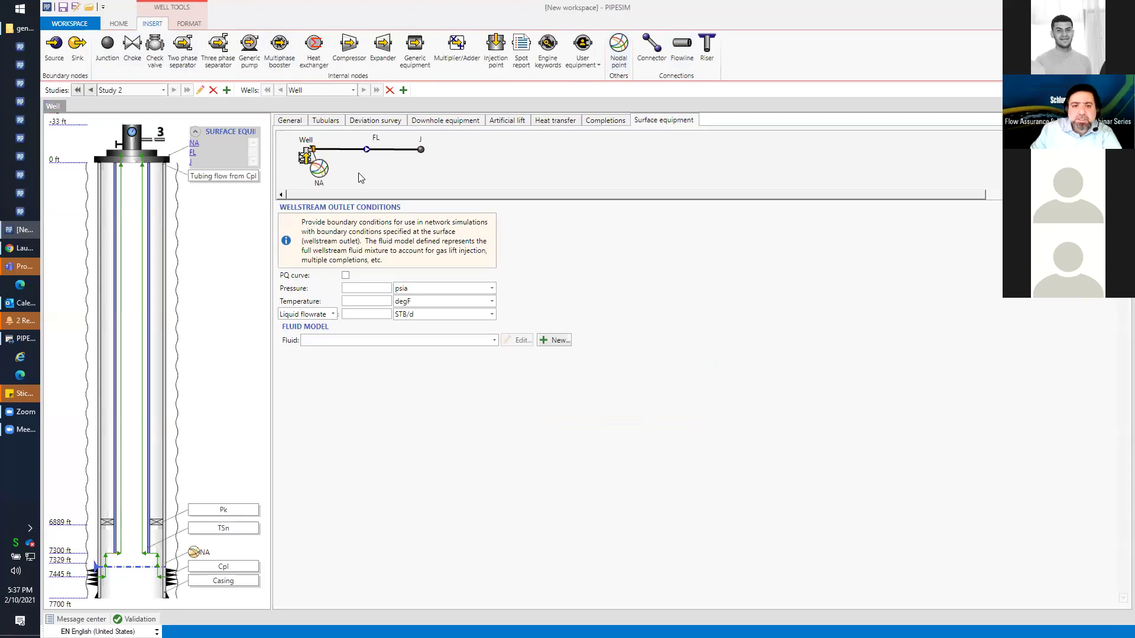
Run the nodal analysis with Well - Wellhead as branch end and an outlet pressure of 300 psia, and close it.
left_click(119, 25)
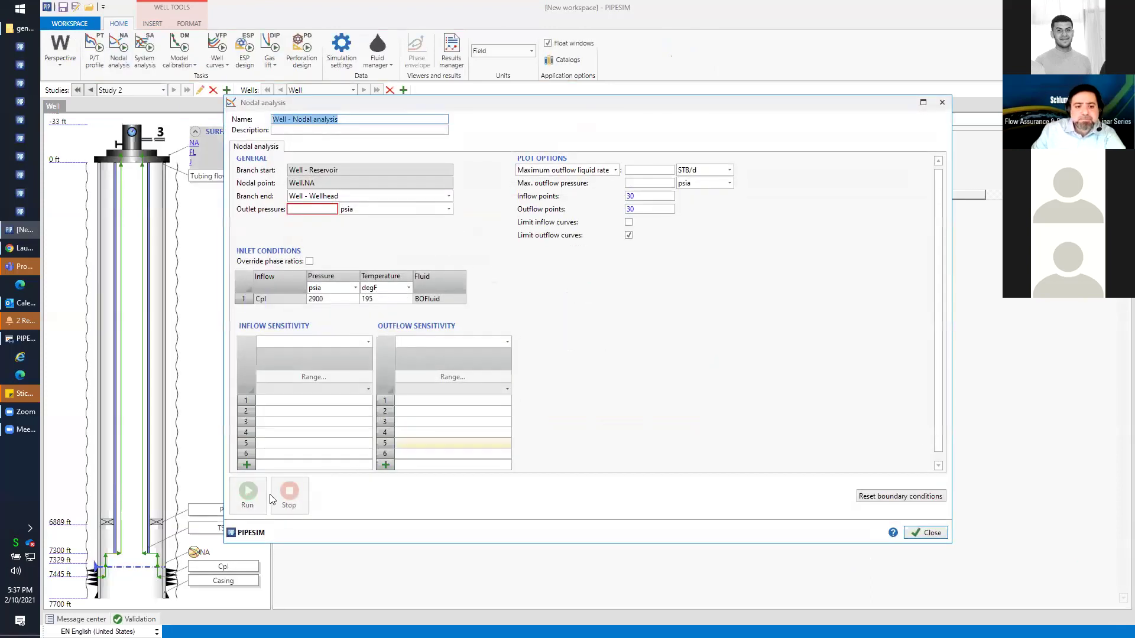
left_click(140, 619)
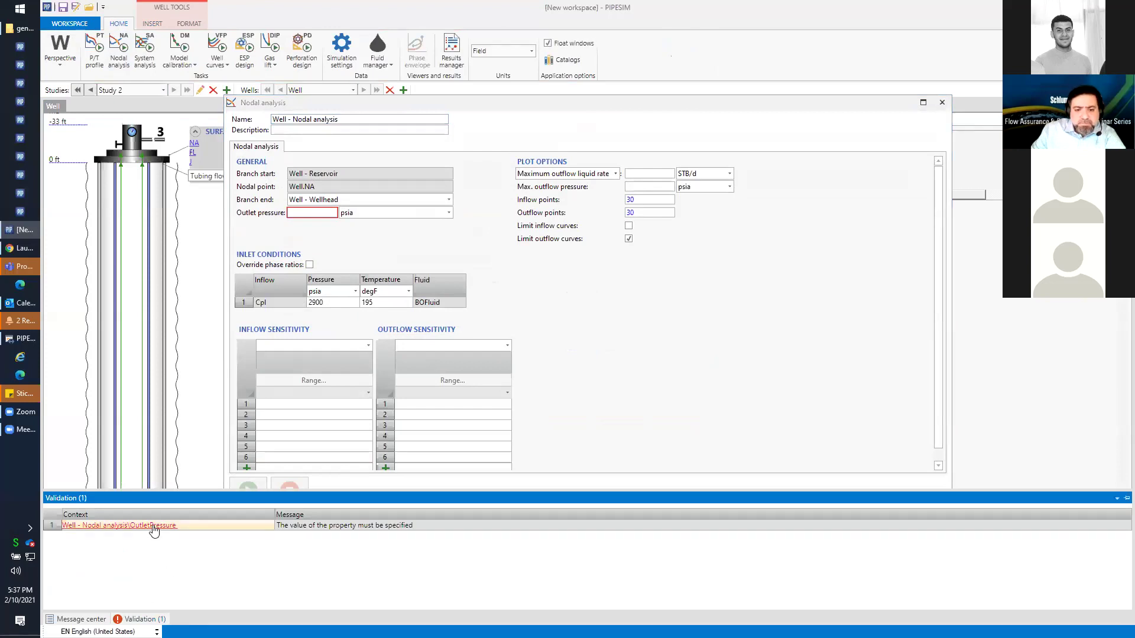
left_click(306, 213)
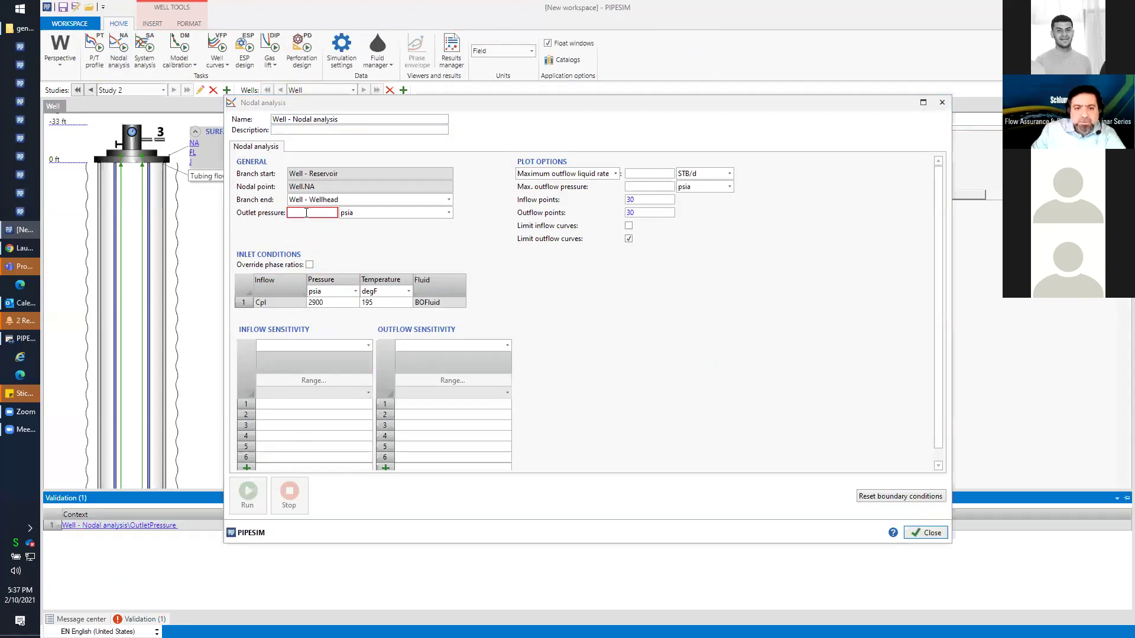
type("300")
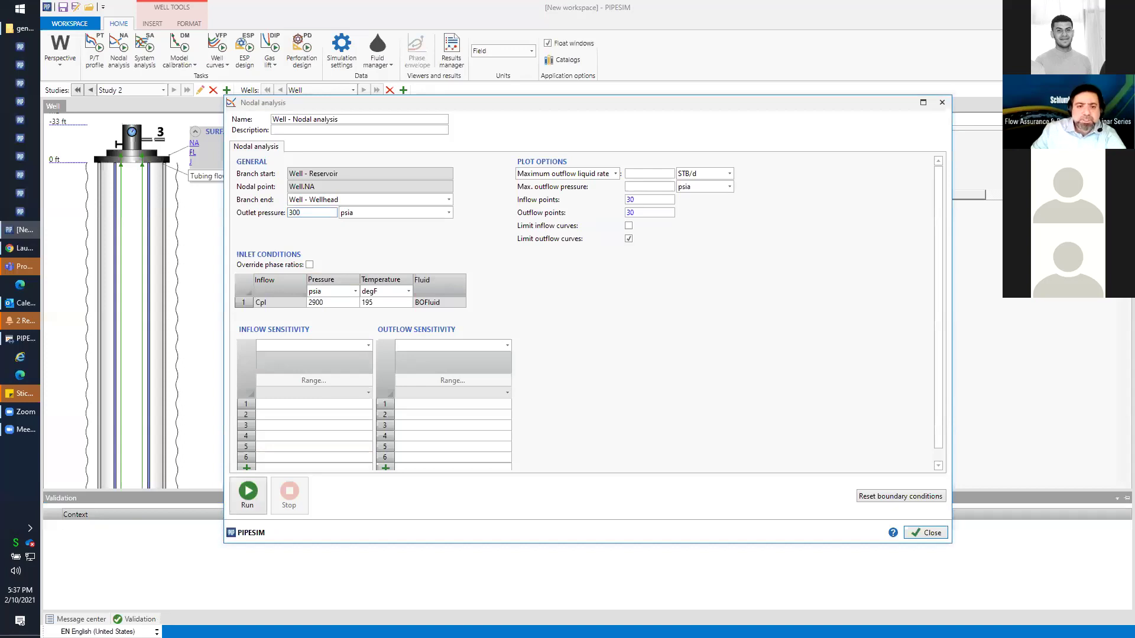
left_click(243, 493)
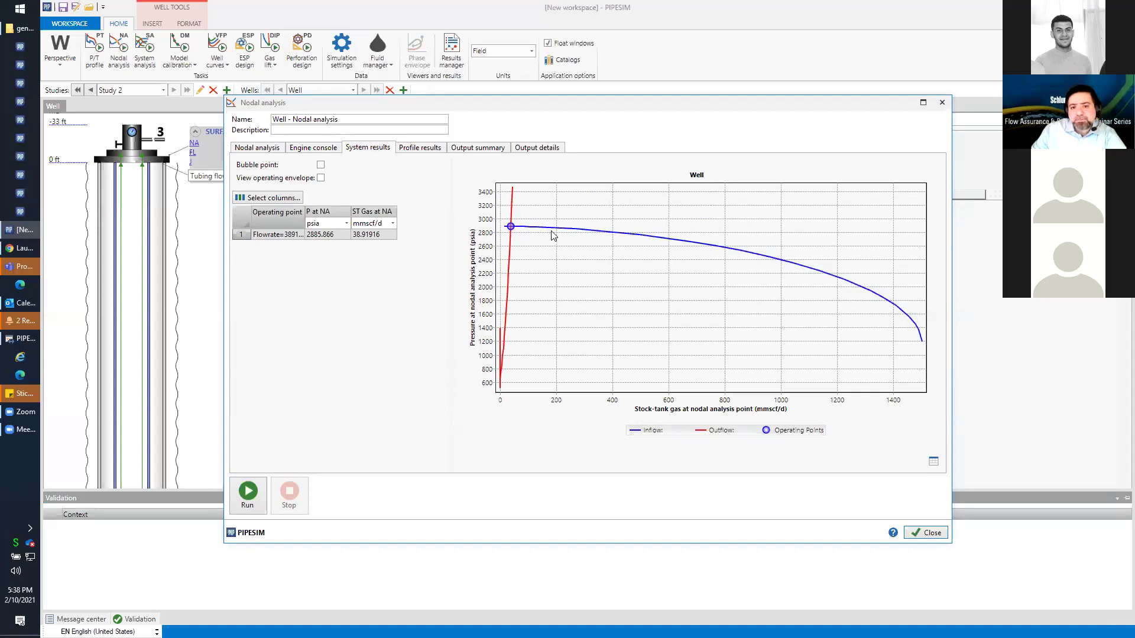
left_click(916, 535)
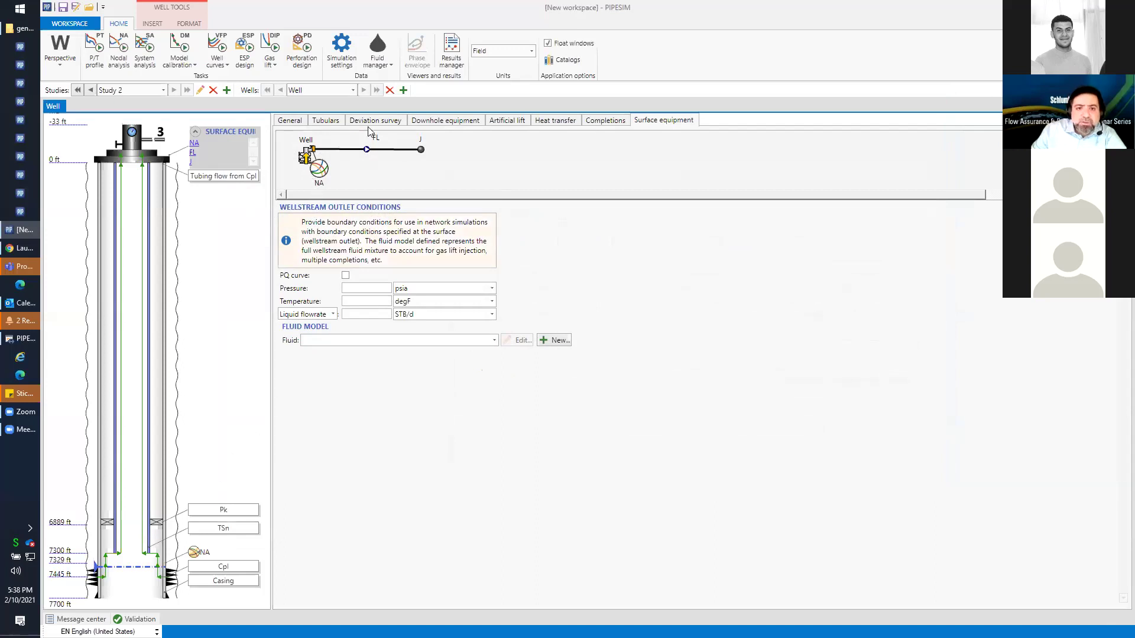
Delete the downhole nodal point NA at about 7329 ft in the casing.
left_click(131, 567)
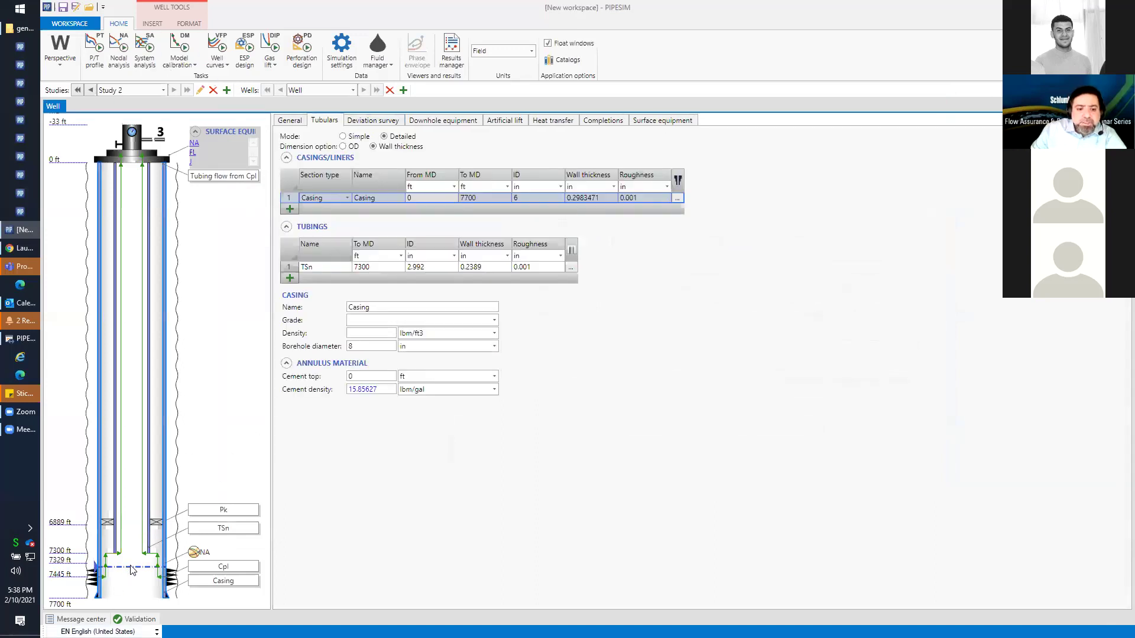
left_click(131, 567)
key("Delete")
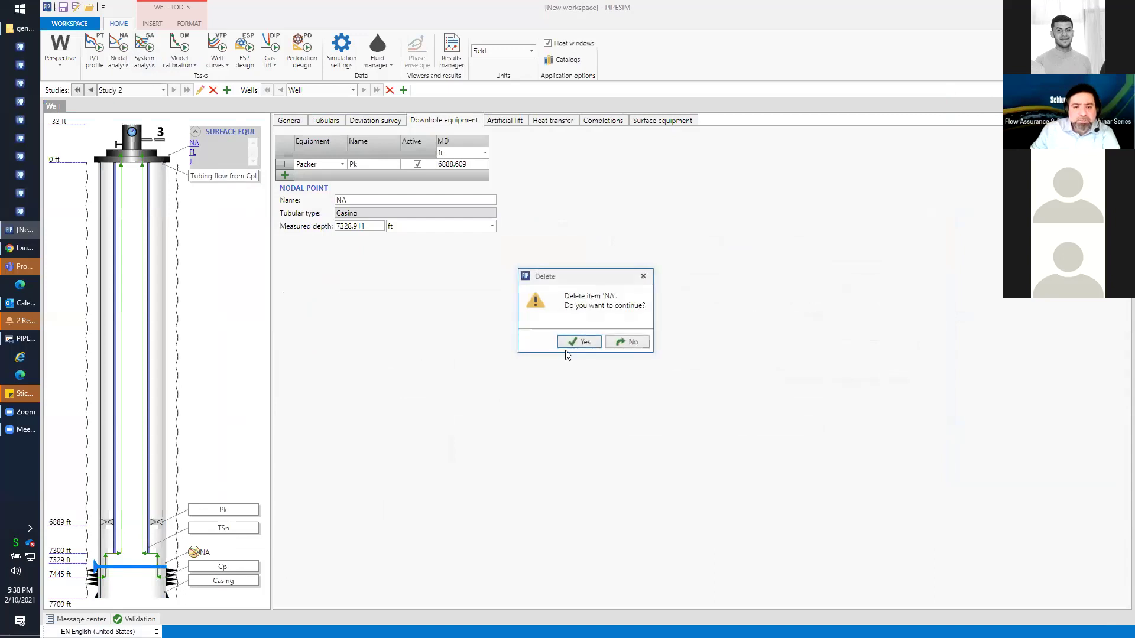
left_click(579, 342)
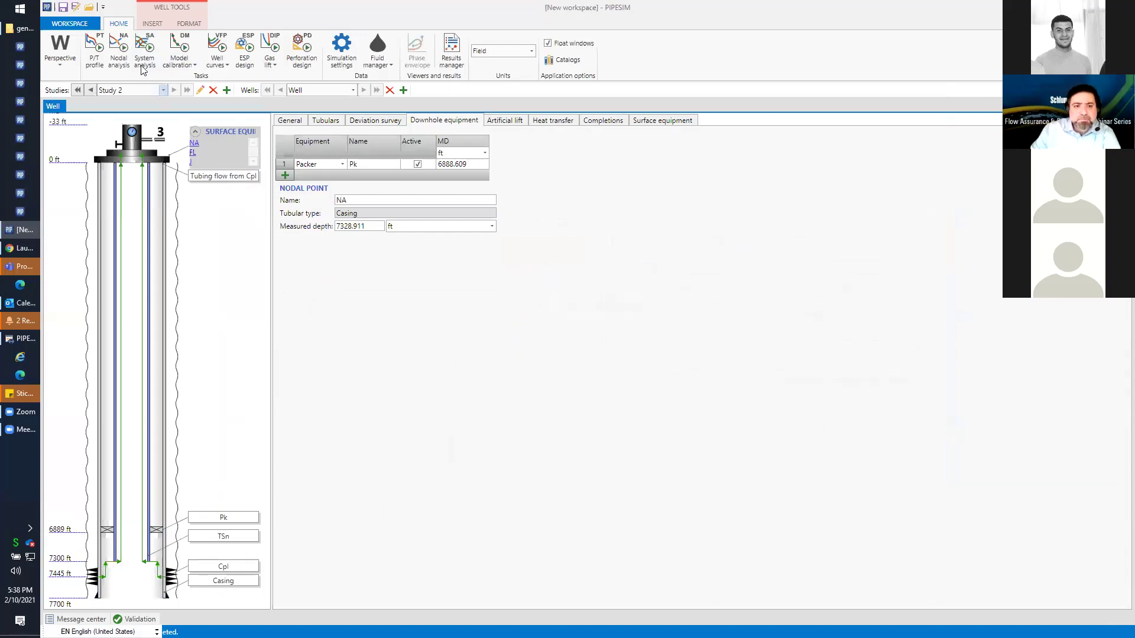
Check which nodal points the nodal analysis offers for the wellhead branch end, and close it.
left_click(119, 50)
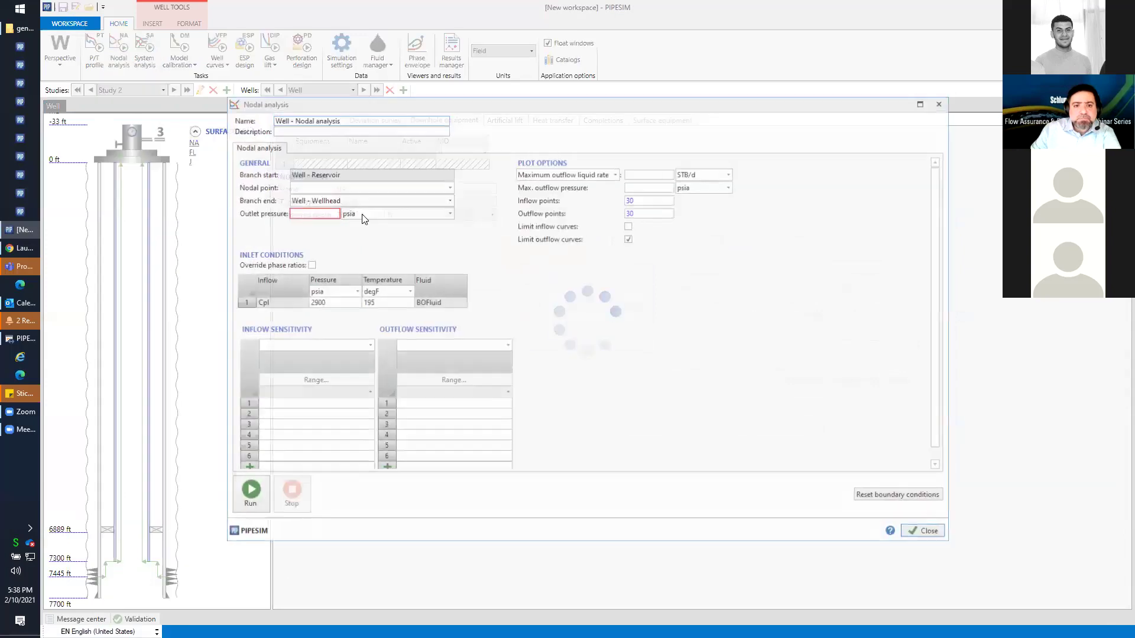
left_click(323, 187)
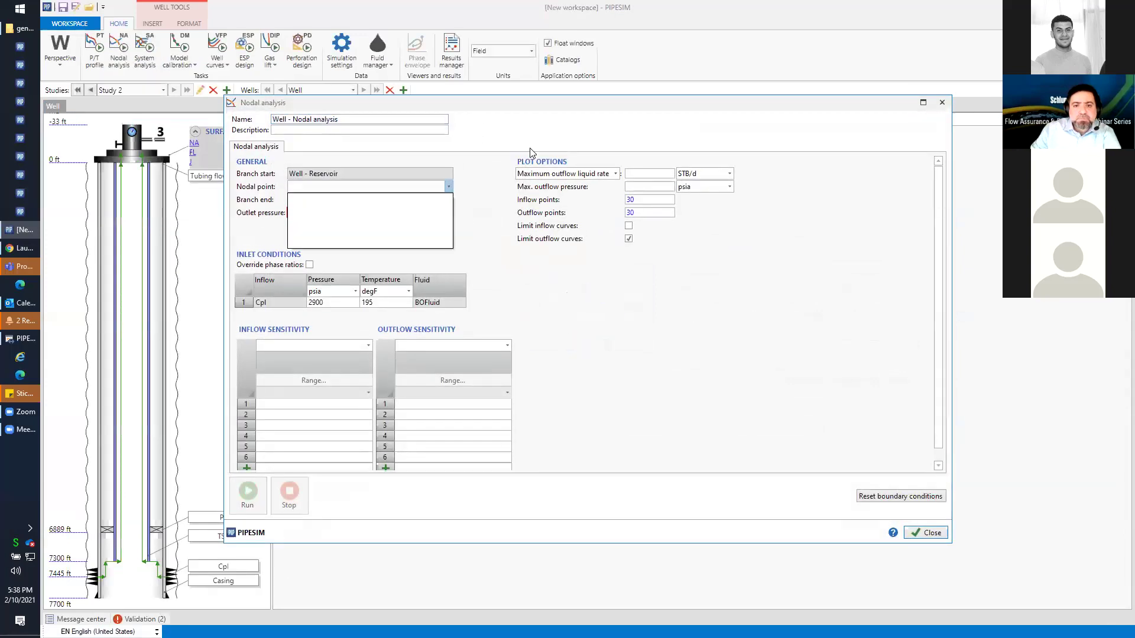
left_click(931, 533)
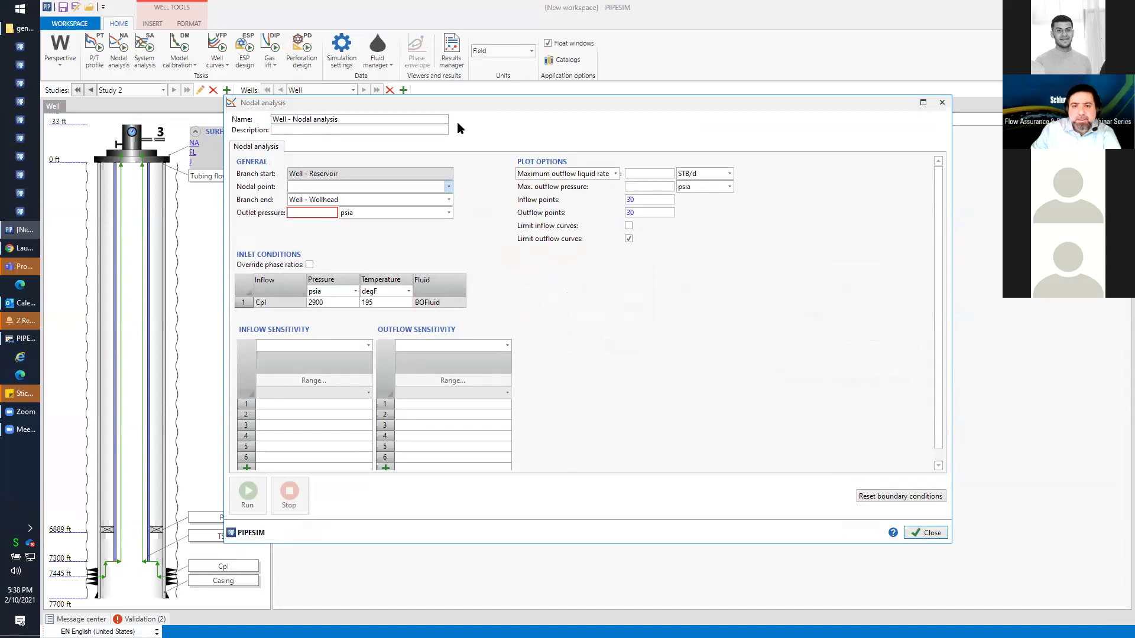
left_click(927, 534)
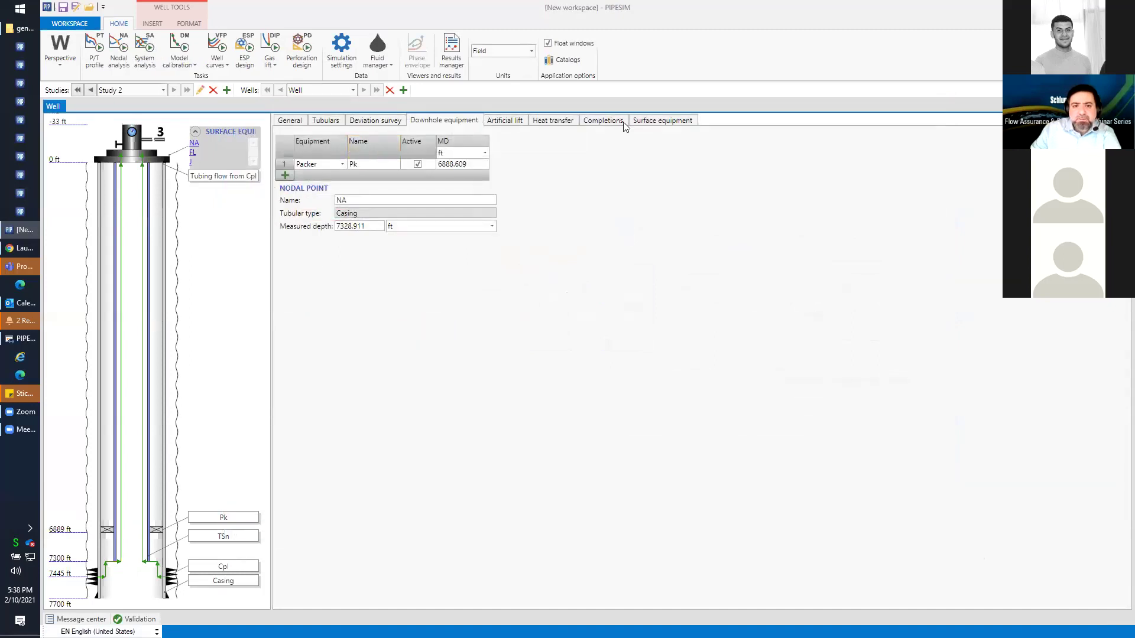
Set flowline FL as the wellstream outlet in the surface equipment.
left_click(649, 120)
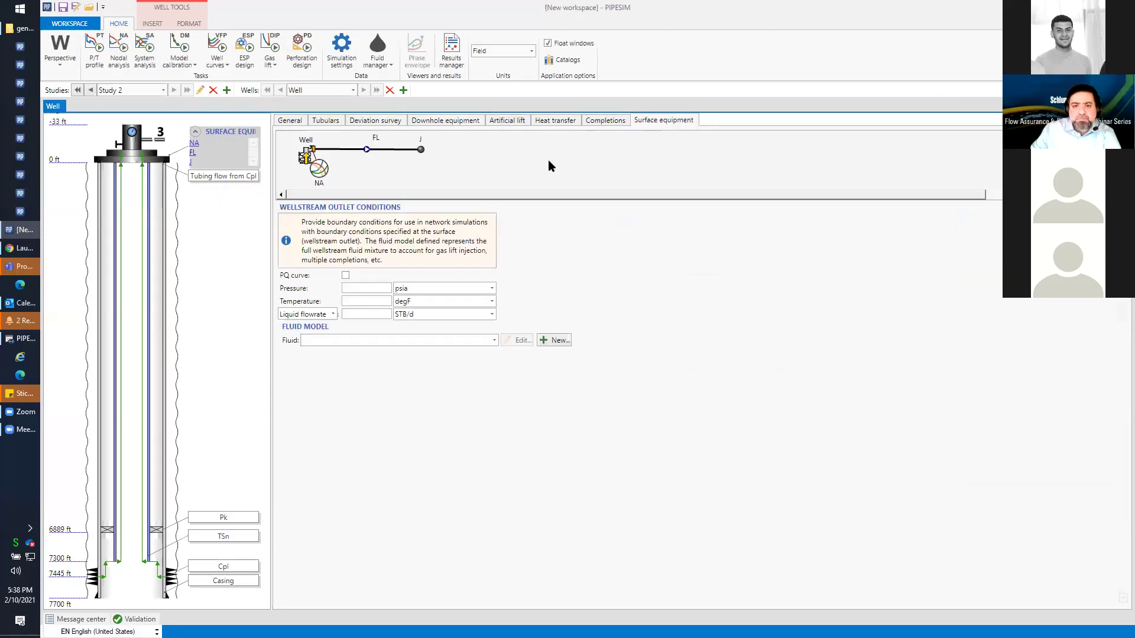
right_click(389, 149)
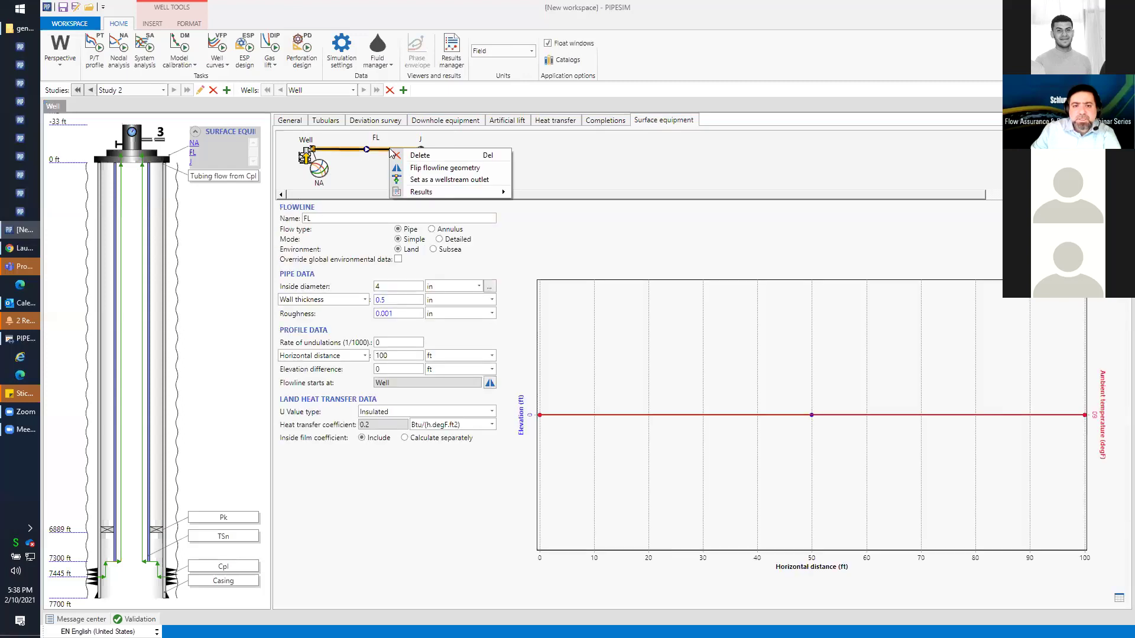
left_click(415, 180)
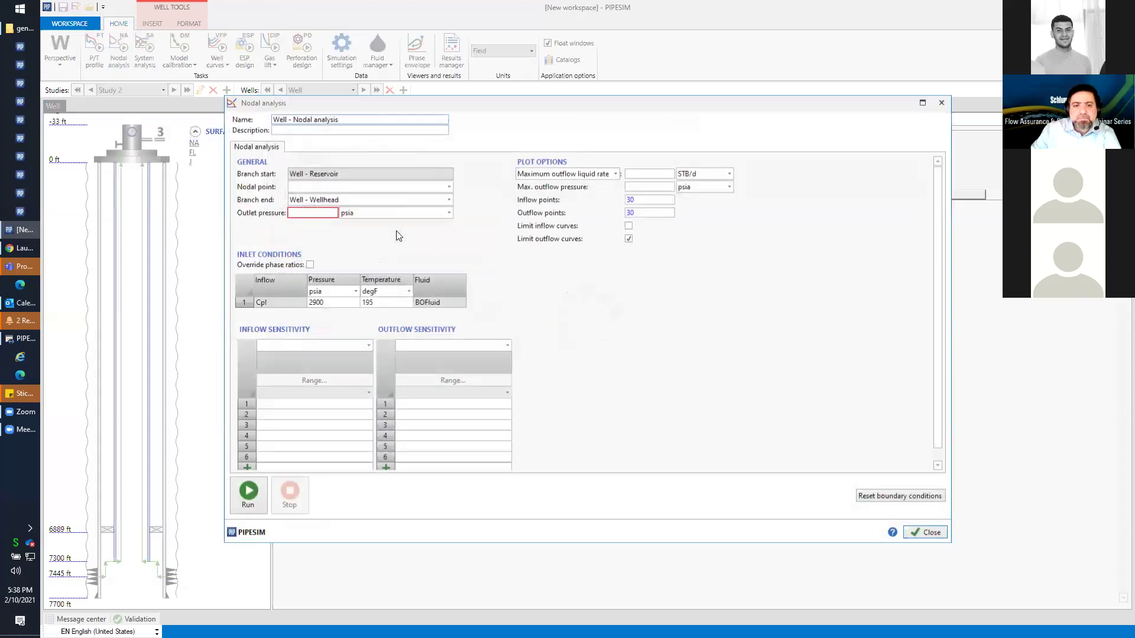
Run the nodal analysis with junction J as branch end and an outlet pressure of 300 psia, and close it.
left_click(443, 198)
left_click(410, 233)
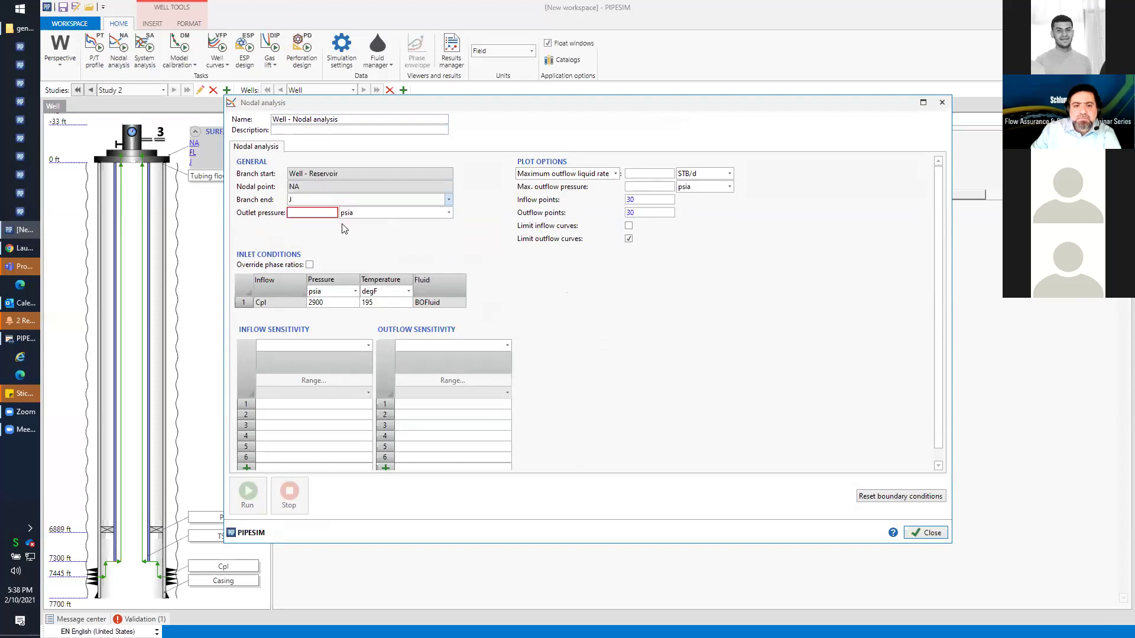
left_click(317, 213)
type("300")
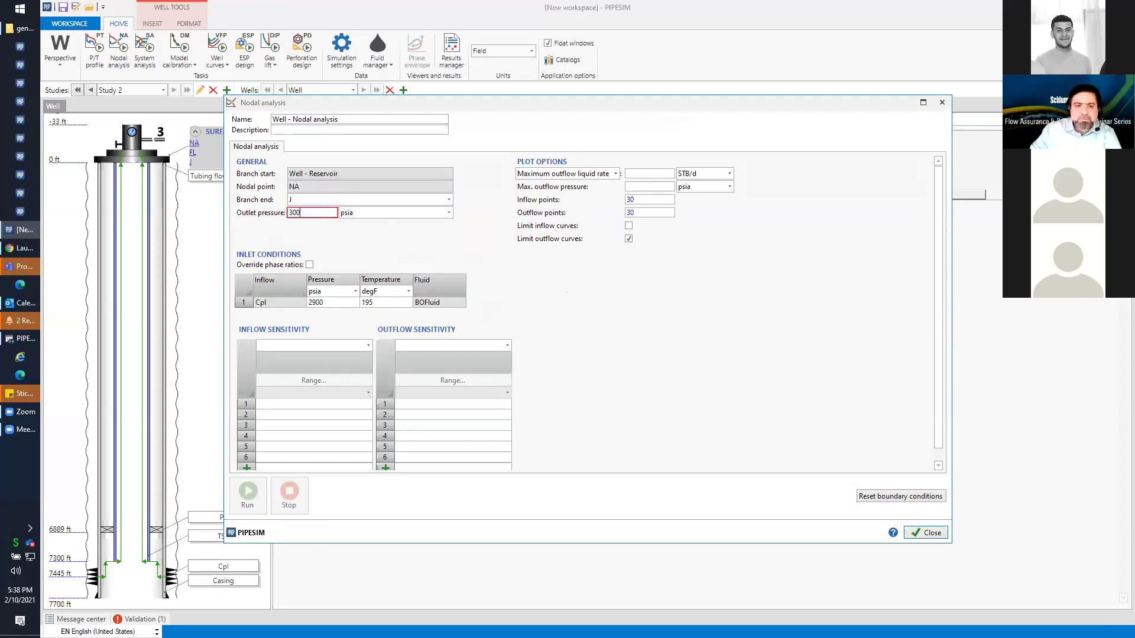
left_click(247, 492)
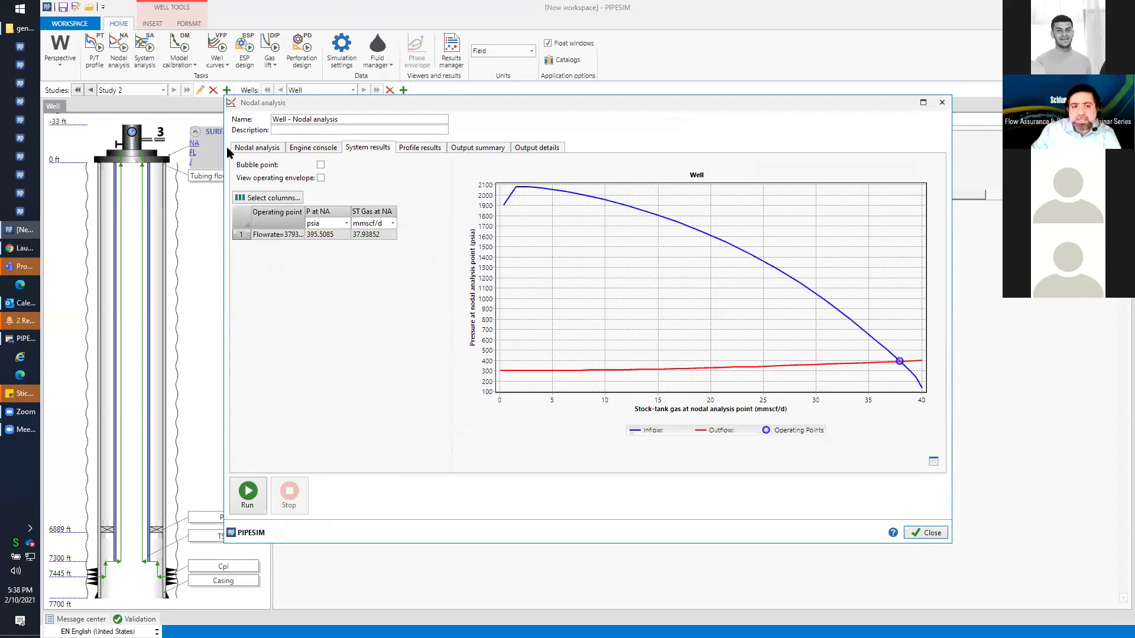
left_click(928, 533)
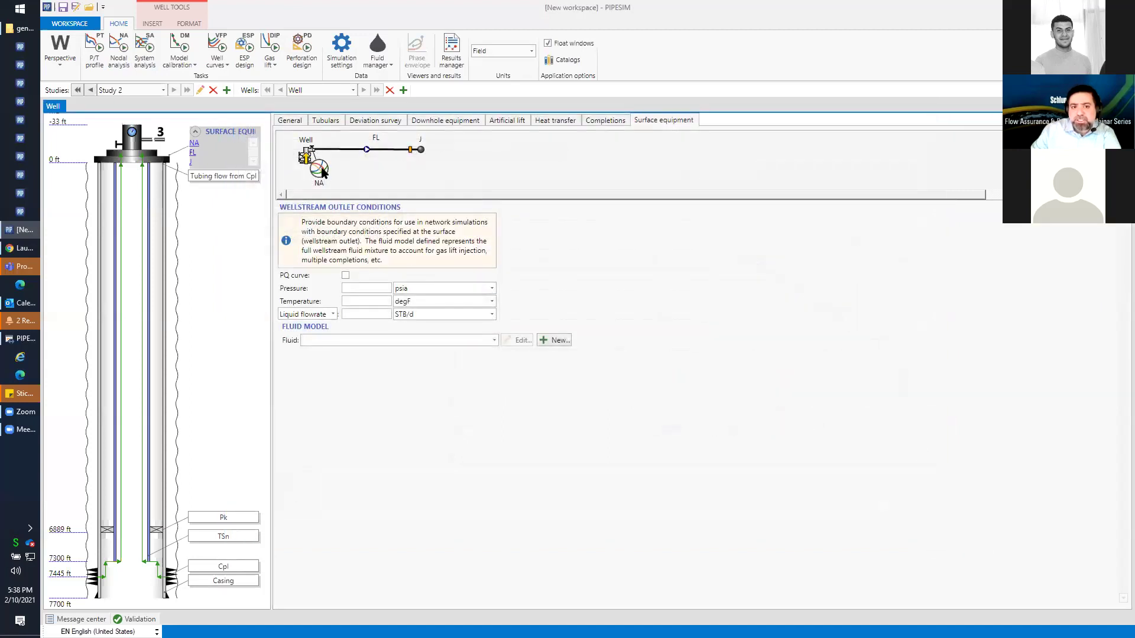
Delete the surface nodal point NA at the well.
left_click(341, 174)
key("Delete")
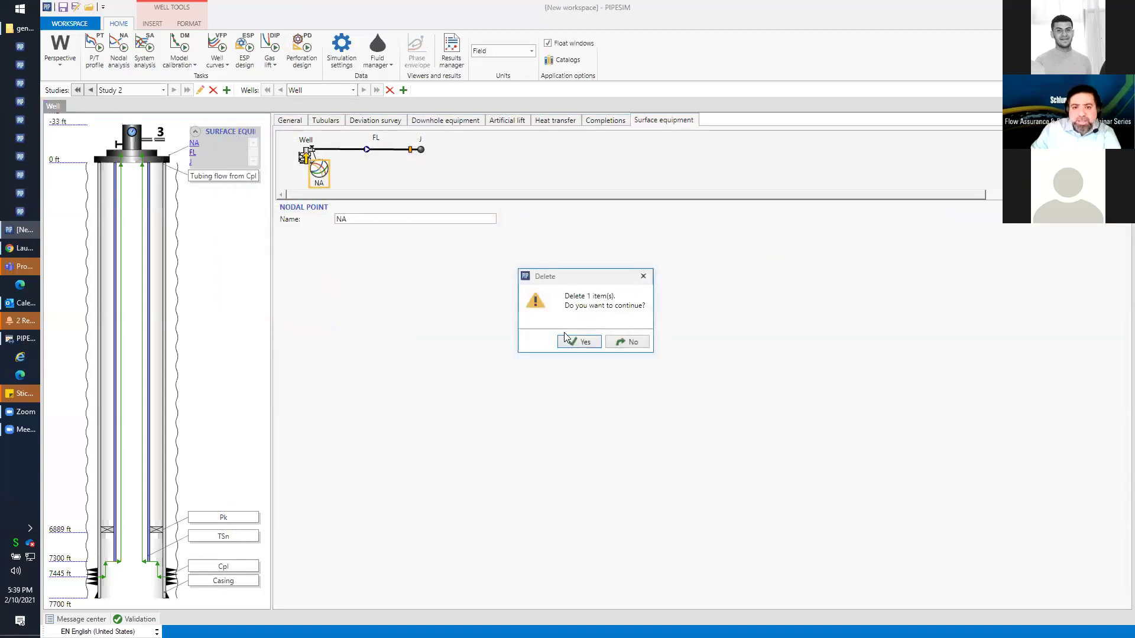
left_click(583, 341)
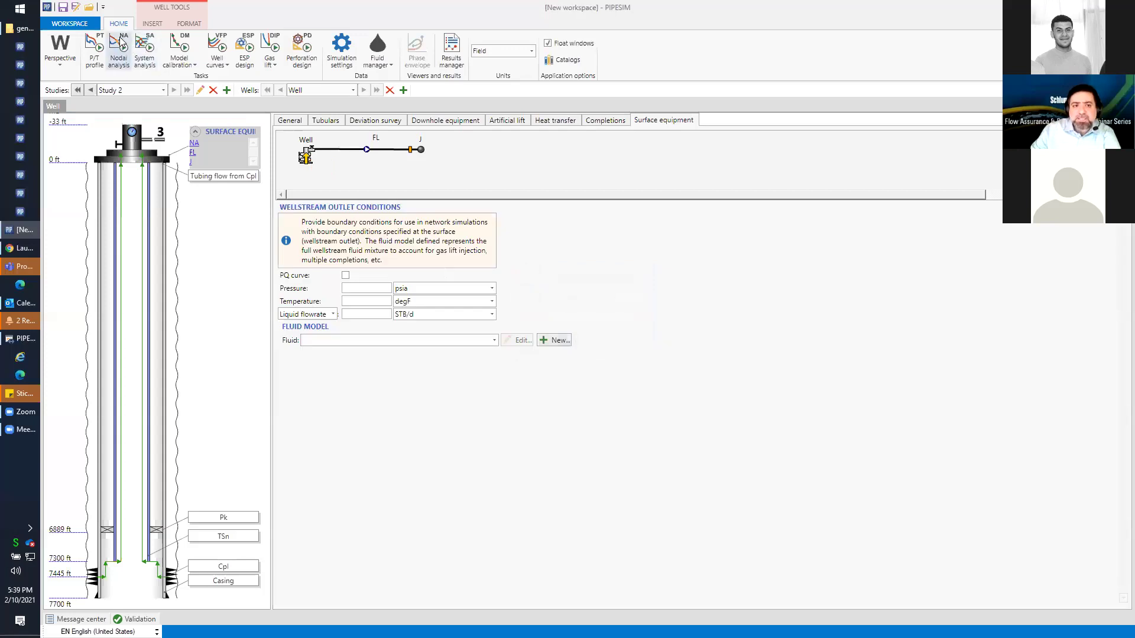
Have the nodal analysis create a nodal point at the wellhead automatically, run the analysis, and close it.
left_click(119, 47)
left_click(593, 302)
left_click(621, 341)
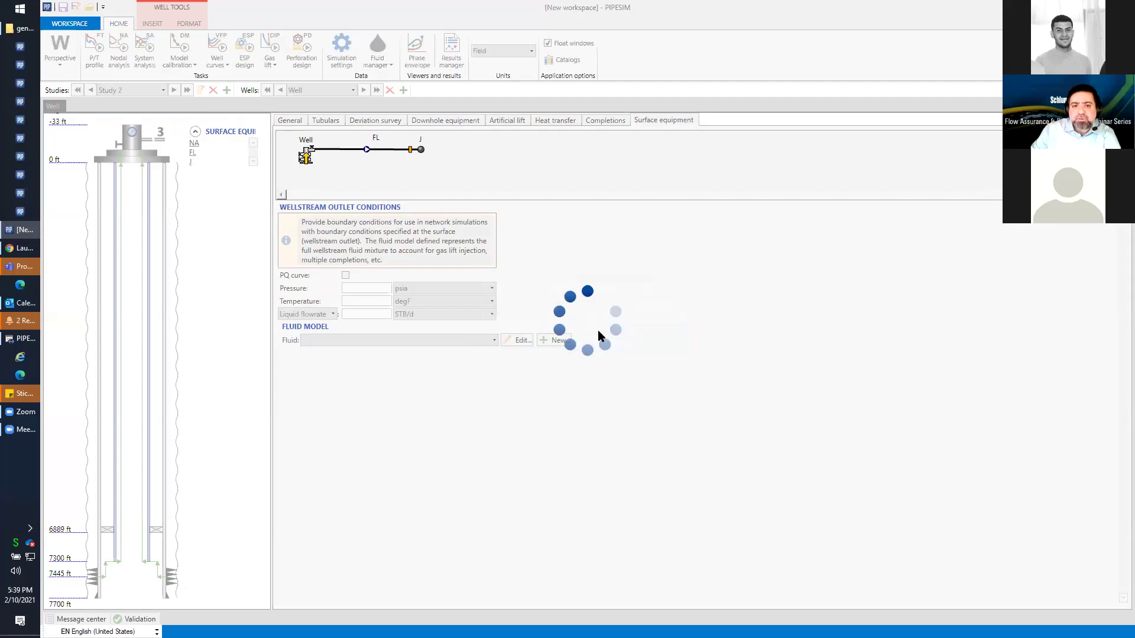
left_click(248, 492)
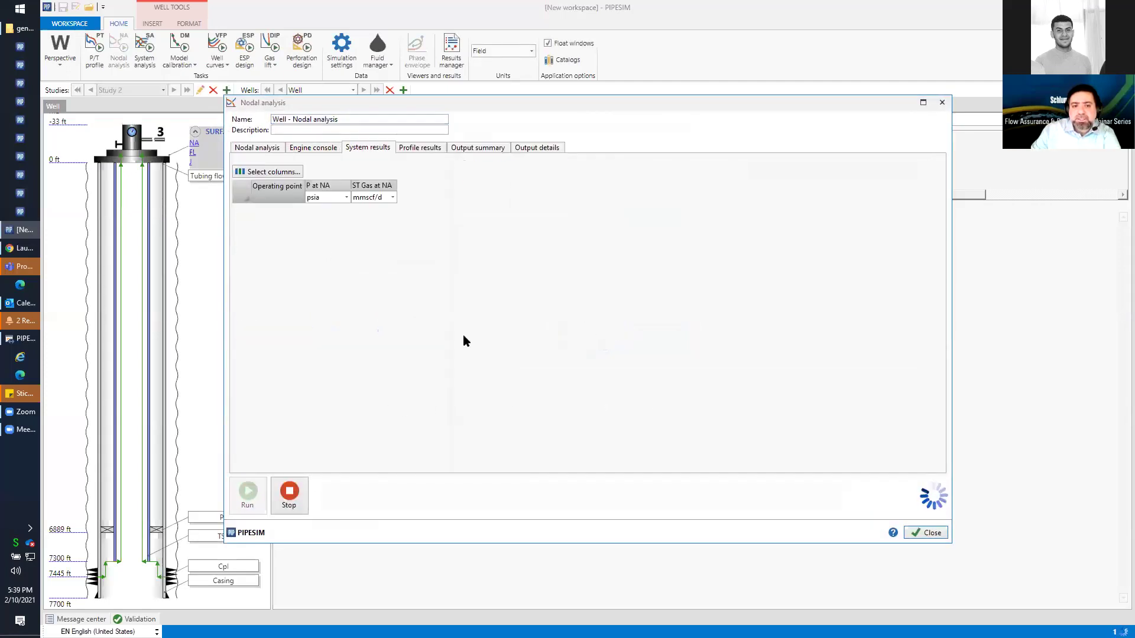
left_click(924, 534)
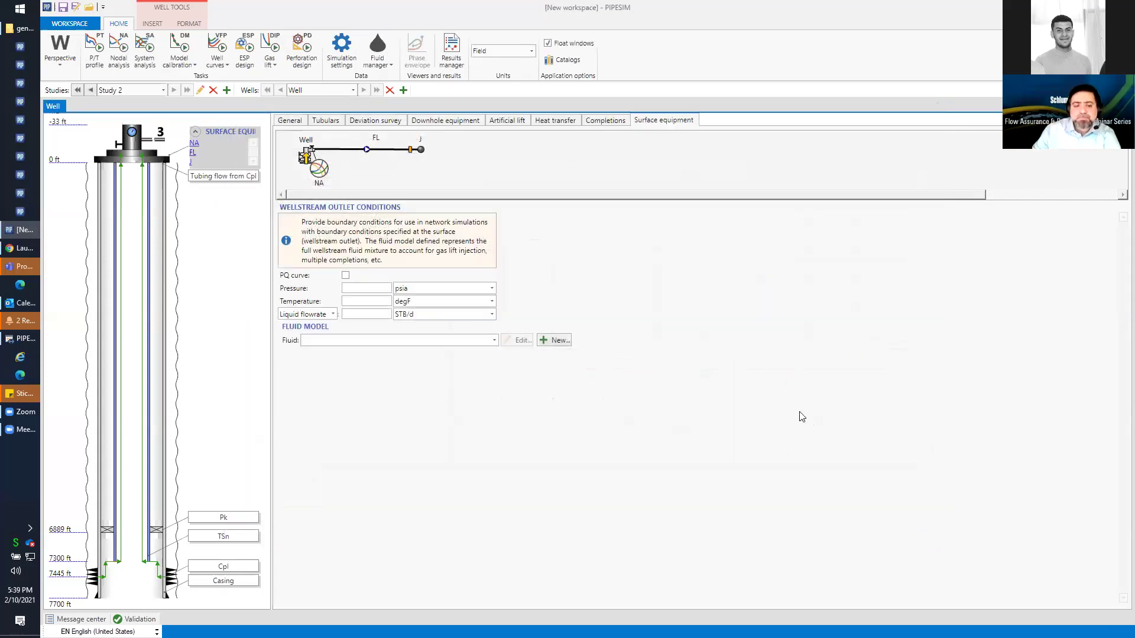
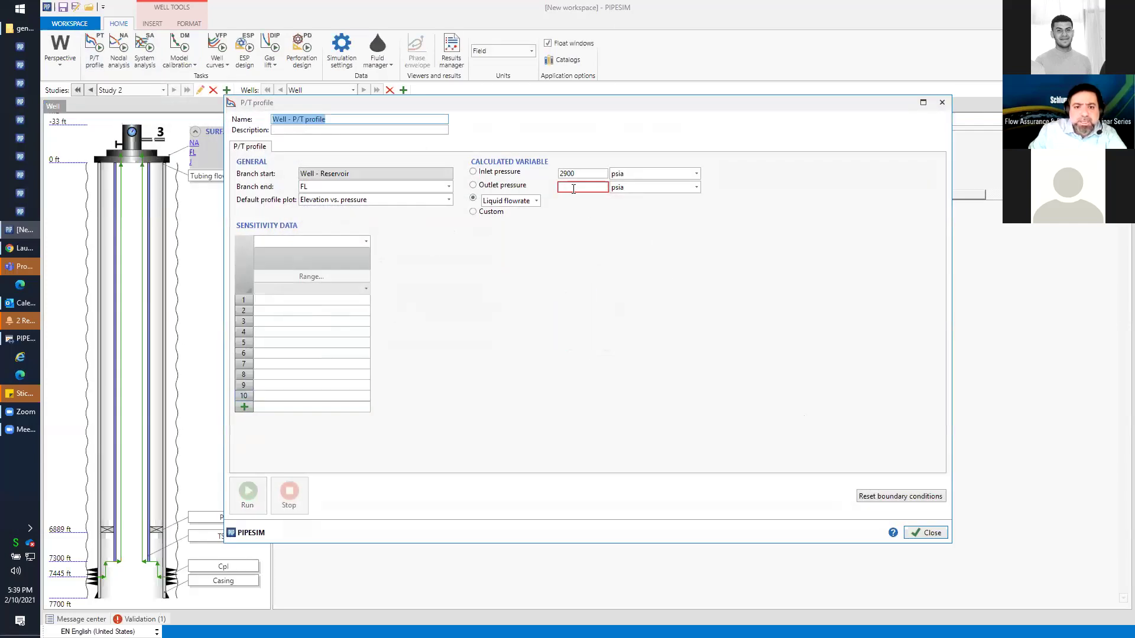
Run the P/T profile with an outlet pressure of 300 psia, and show the profile results as a grid in a wider window.
left_click(572, 188)
type("300")
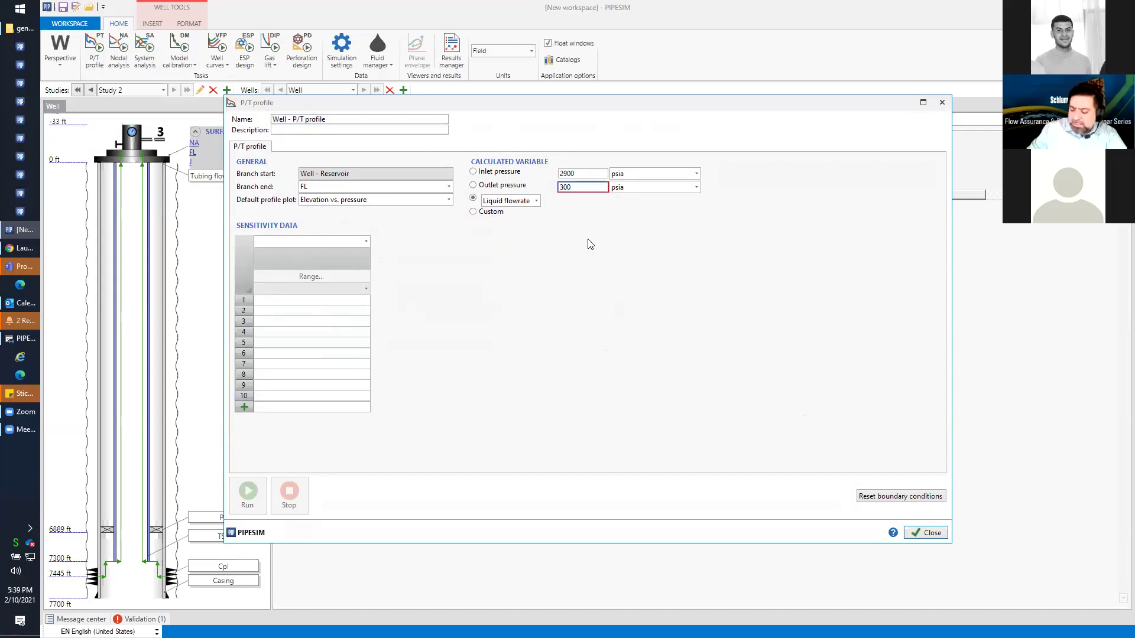
key("Tab")
left_click(248, 491)
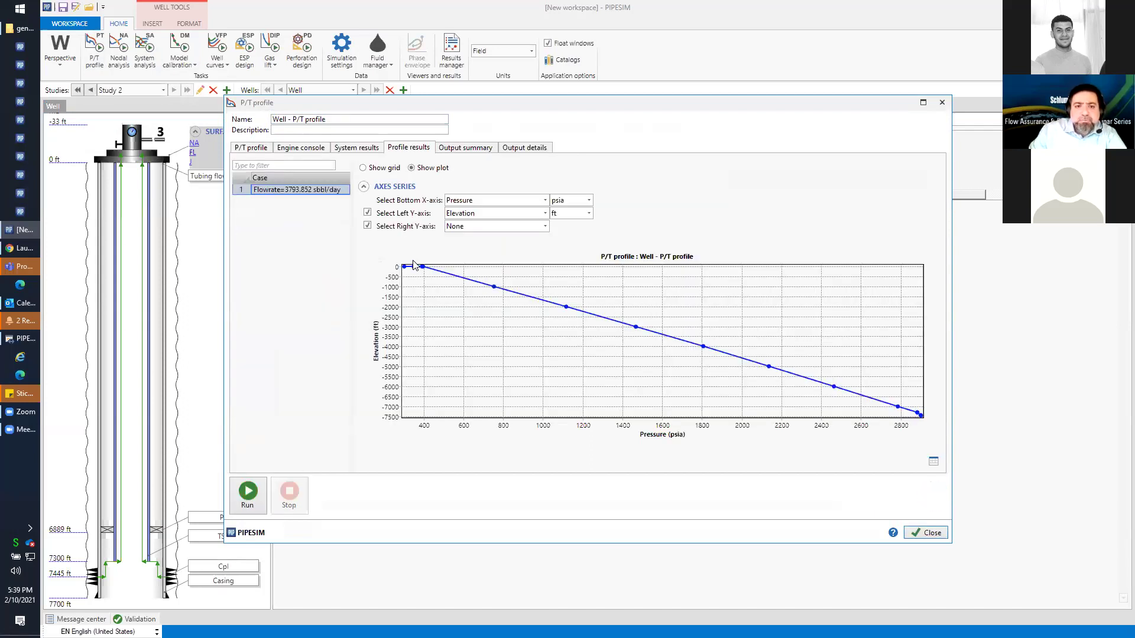
left_click(373, 170)
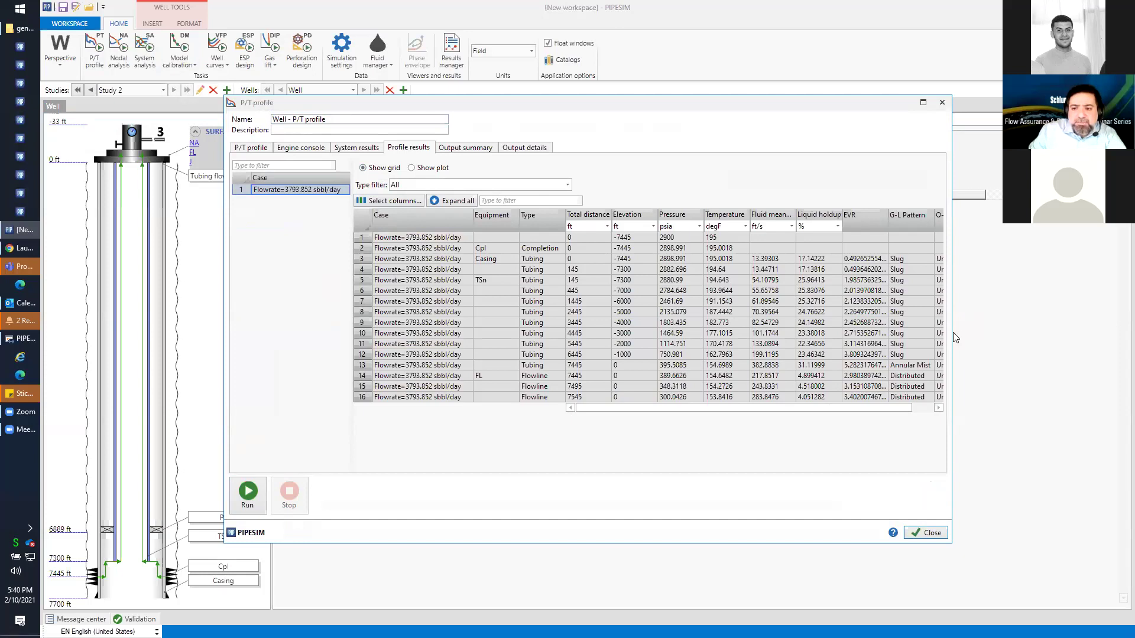
left_click_drag(1071, 318, 1071, 318)
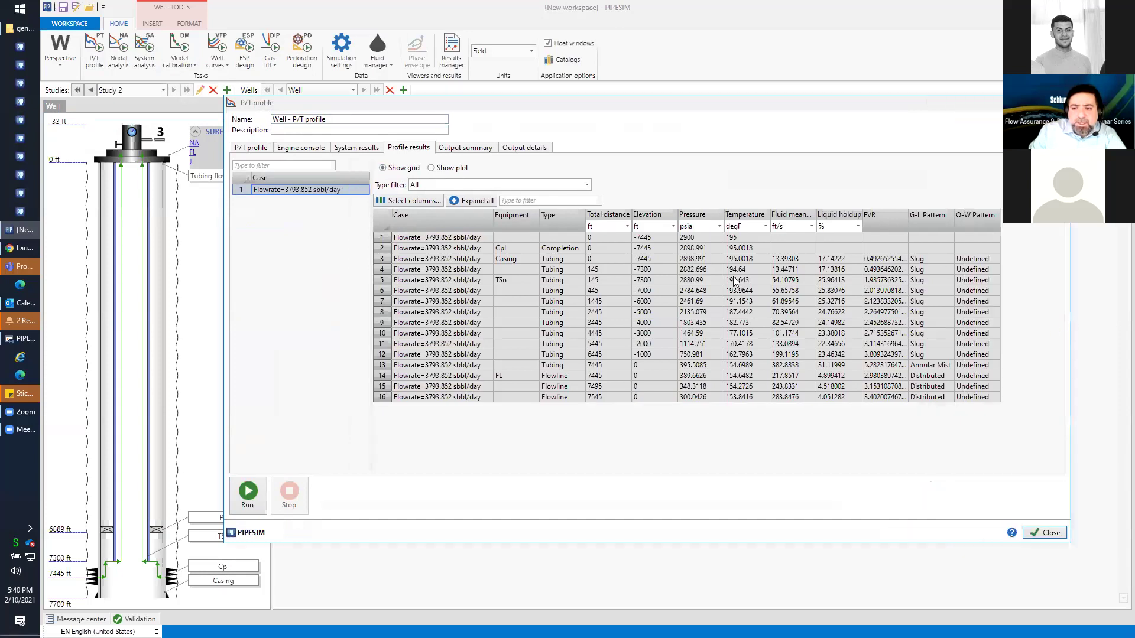
Browse the selectable columns for the profile results, filter their names by "tur", and clear the filter.
left_click(408, 201)
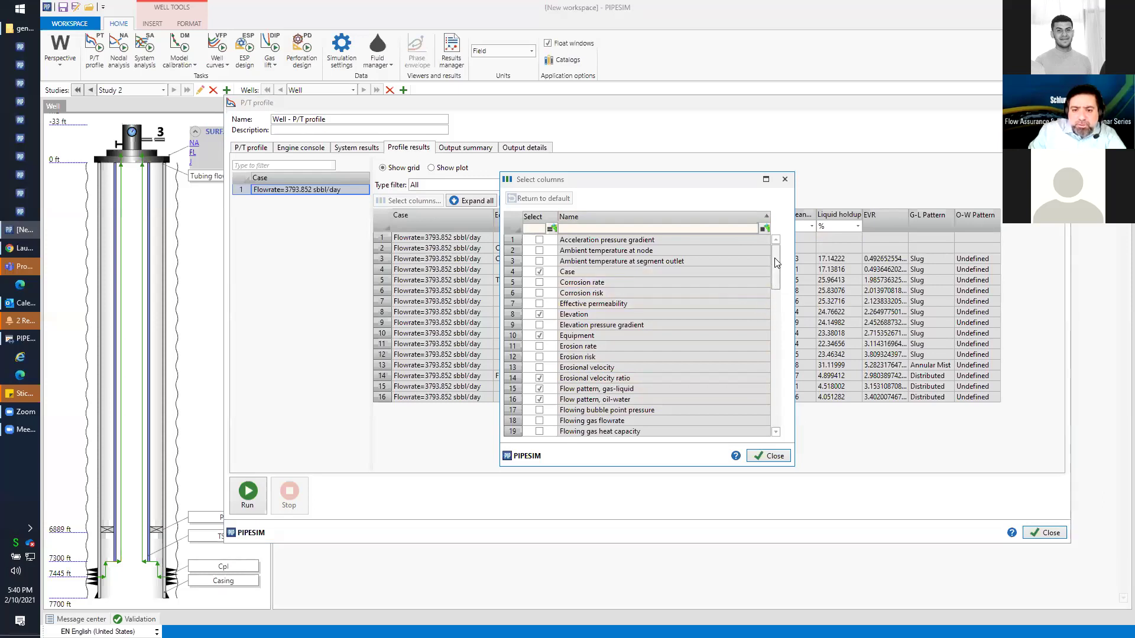
left_click_drag(776, 266, 775, 418)
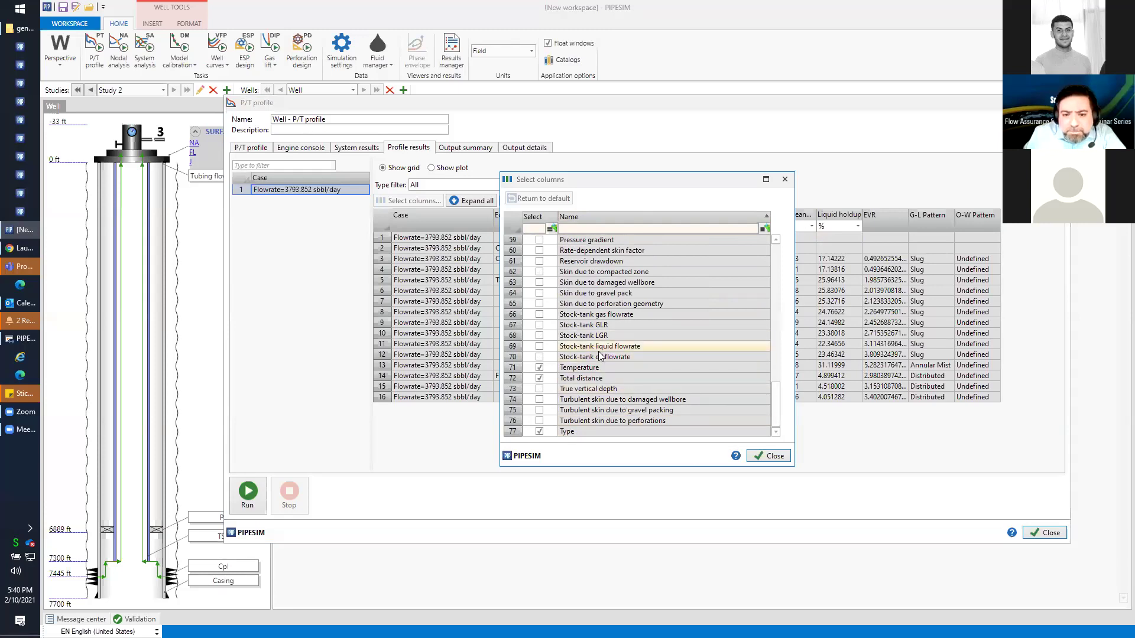
scroll(650, 368, "up", 6)
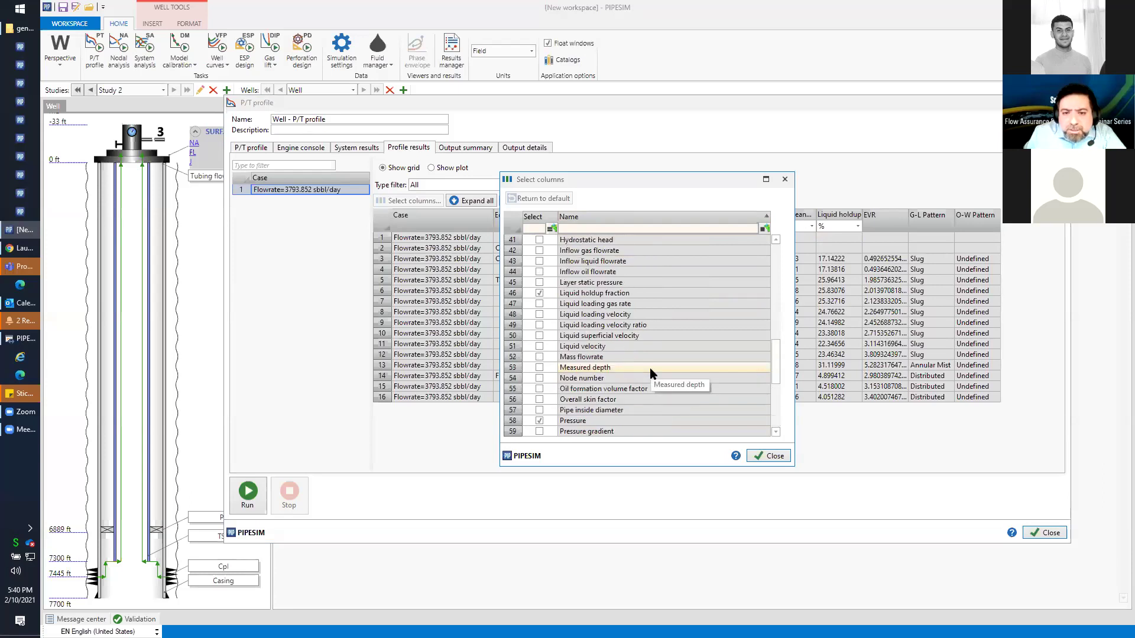
scroll(651, 367, "up", 2)
scroll(650, 367, "up", 6)
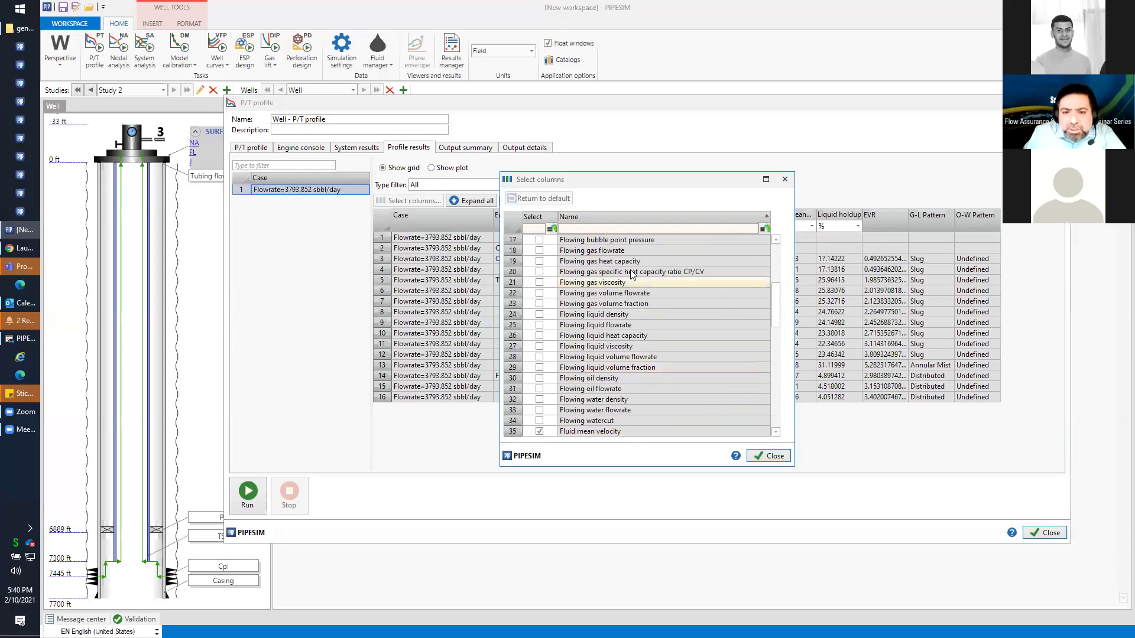
left_click(619, 231)
type("tu")
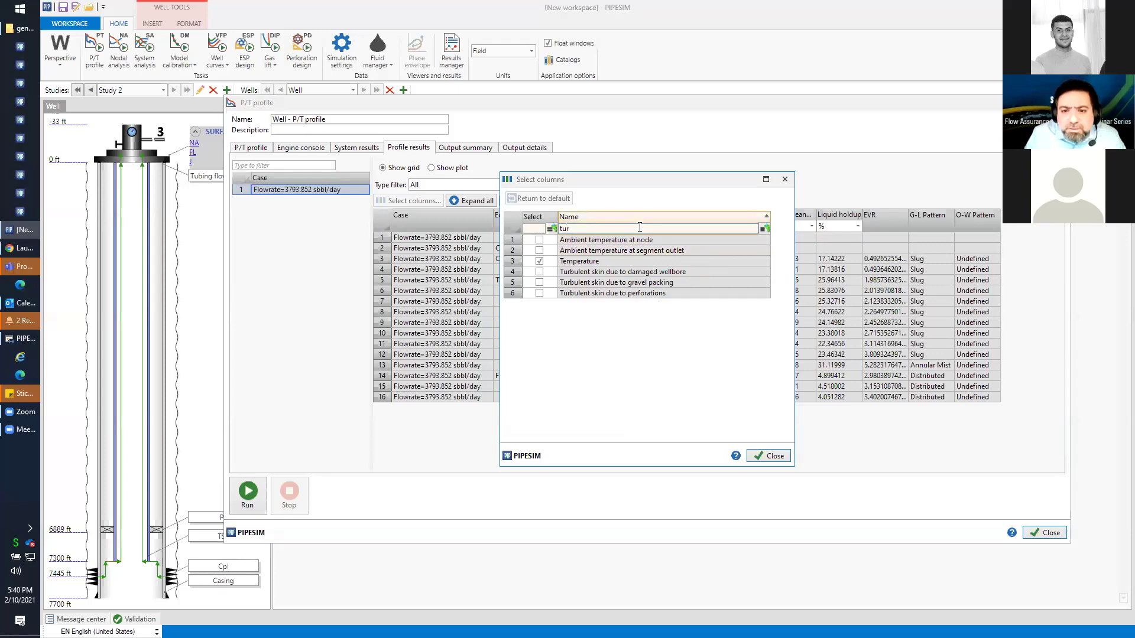
type("r")
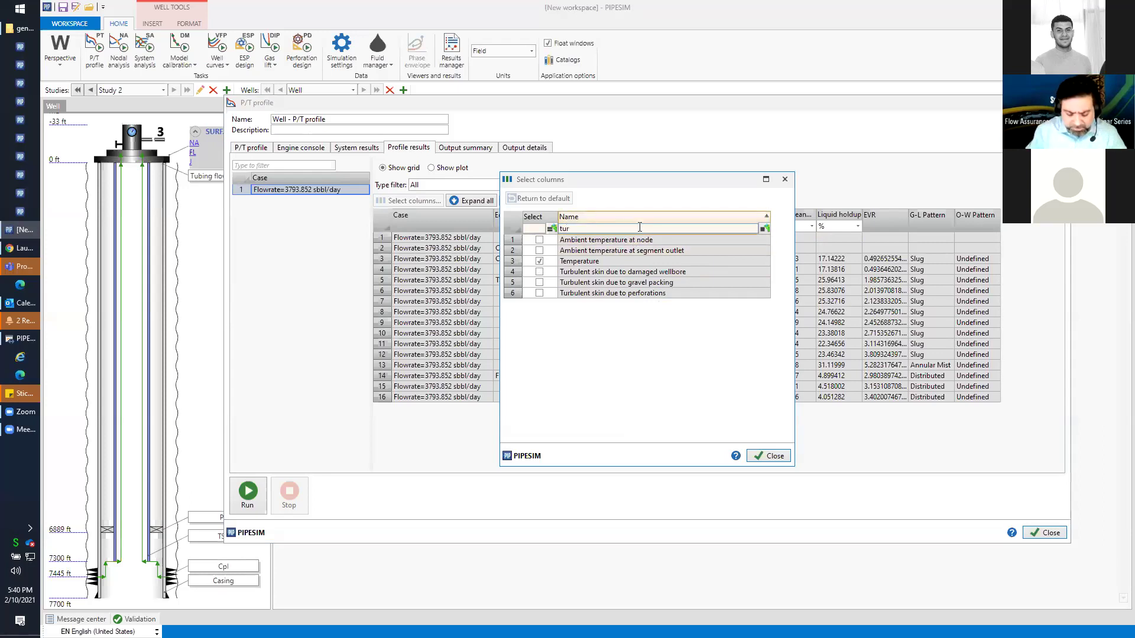
type("n")
key("BackSpace")
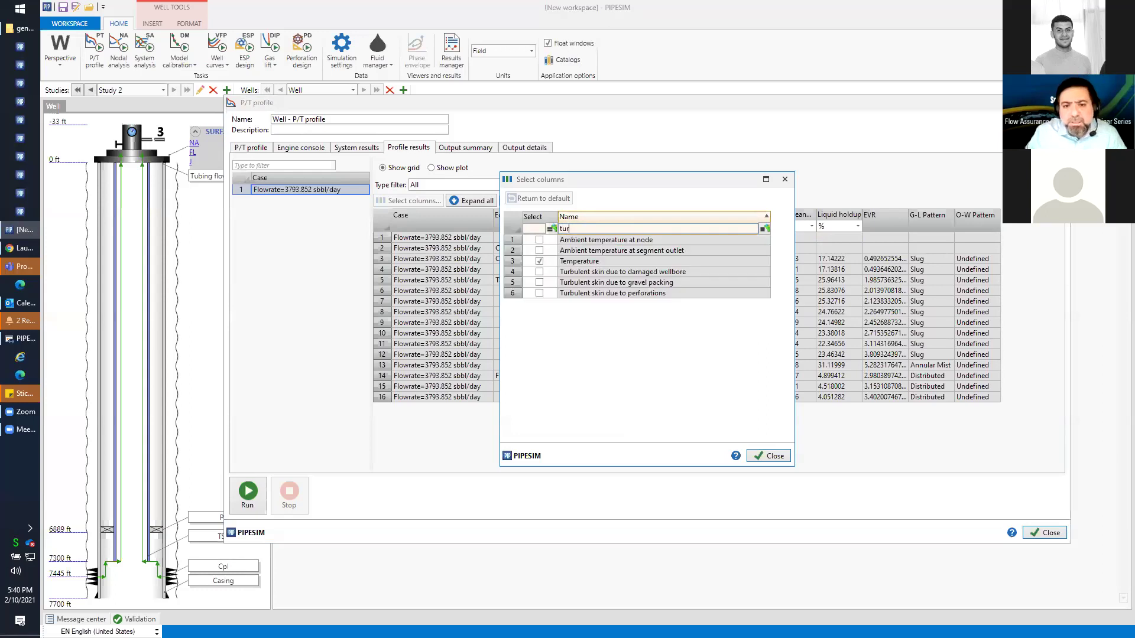
left_click(549, 230)
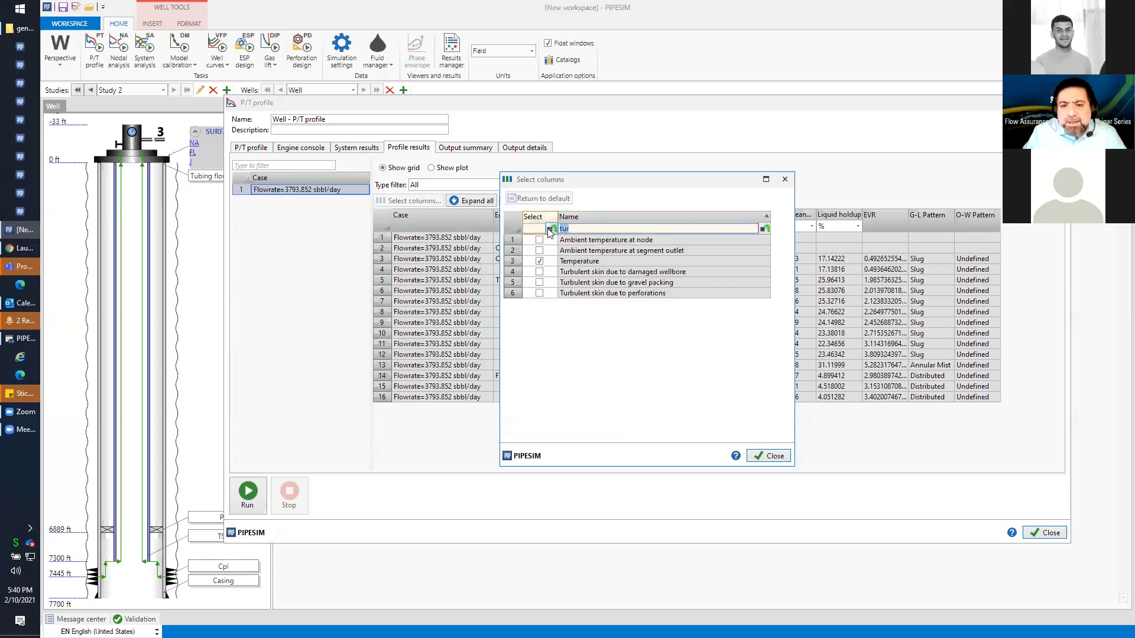
key("BackSpace")
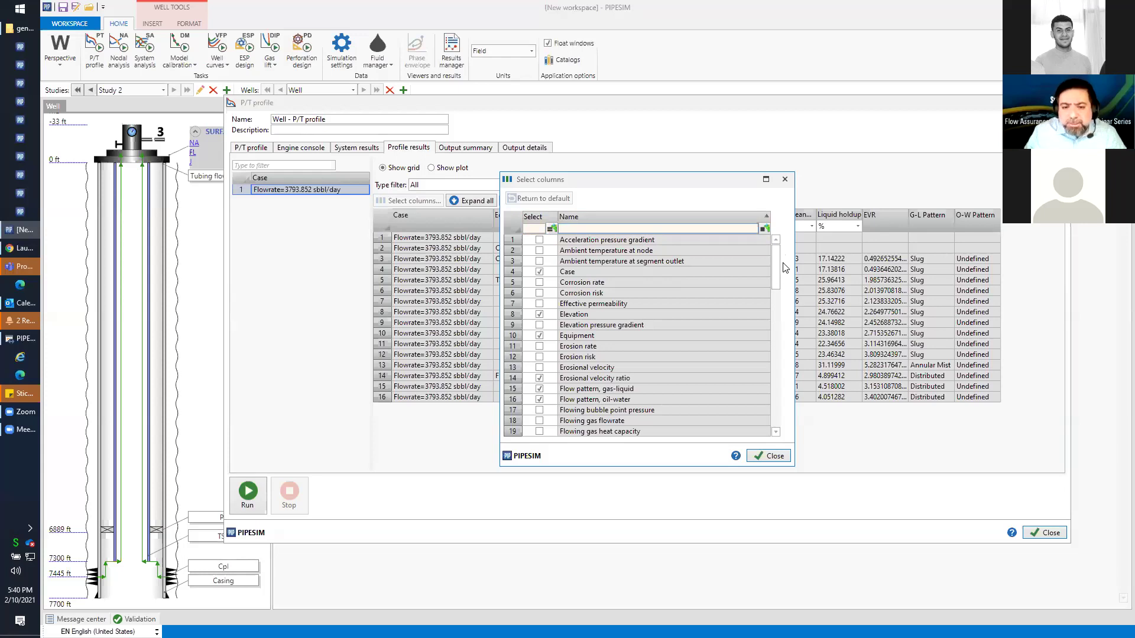
Filter the result column names by "ct", clear the filter, and close the column selection and the P/T profile.
left_click(700, 229)
type("ct")
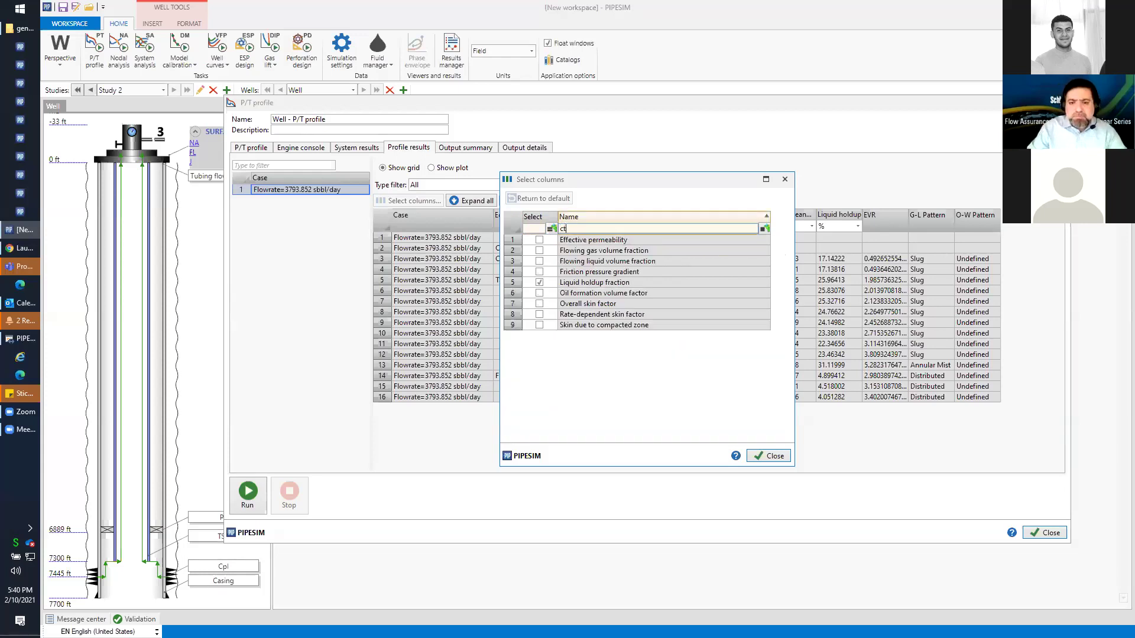
key("BackSpace")
type("ri")
key("BackSpace")
key("BackSpace")
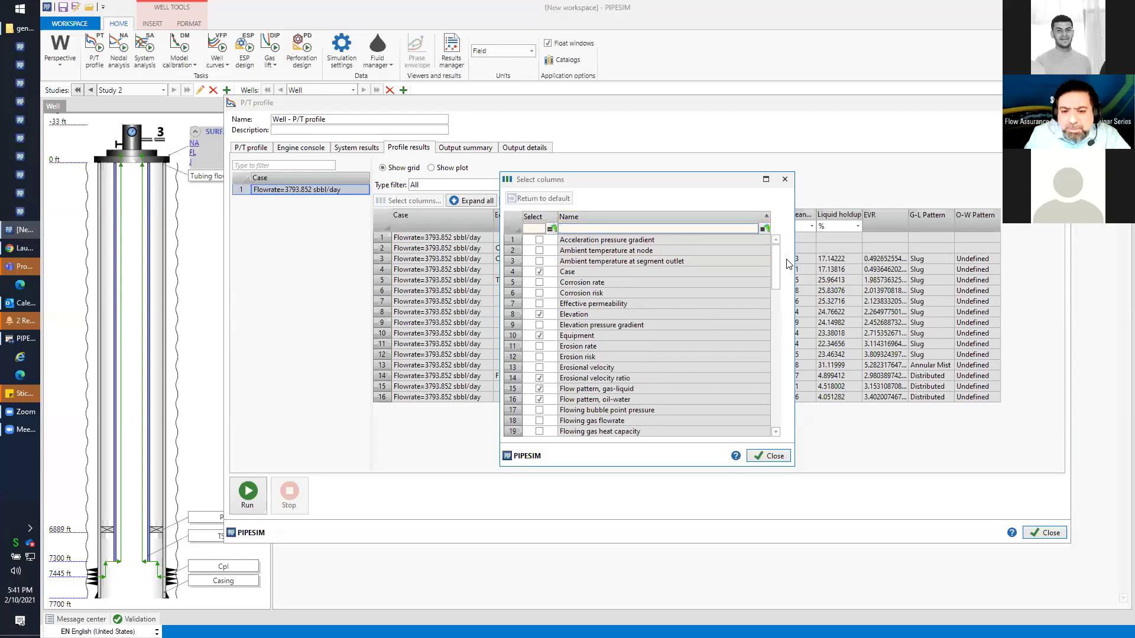
mouse_move(778, 266)
left_mouse_down()
mouse_move(775, 292)
mouse_move(781, 256)
left_mouse_up()
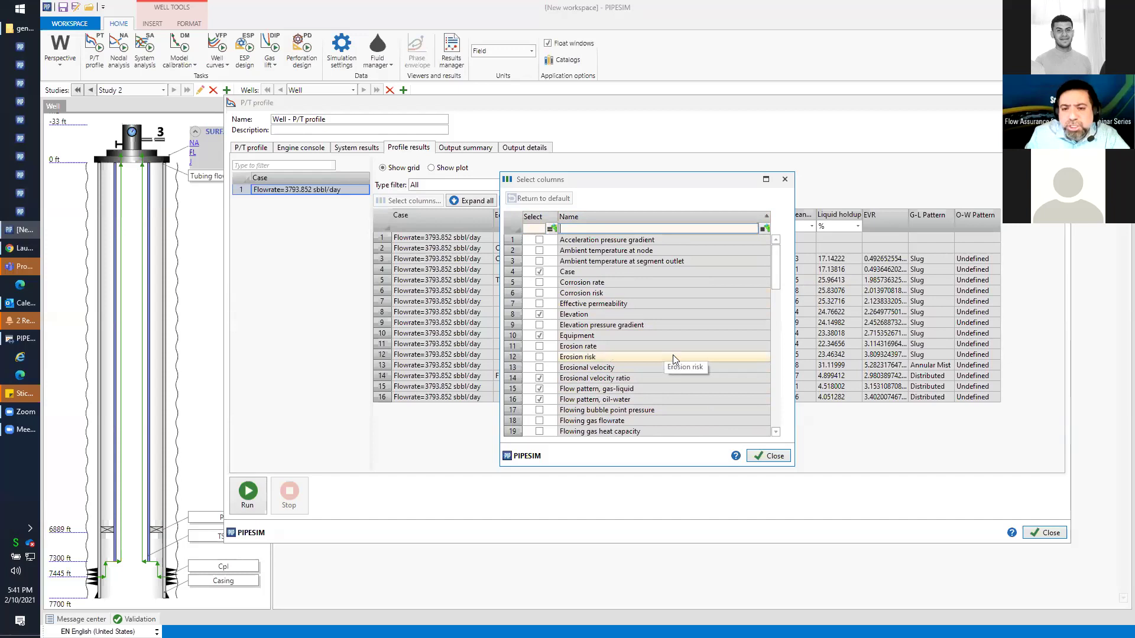
left_click(763, 459)
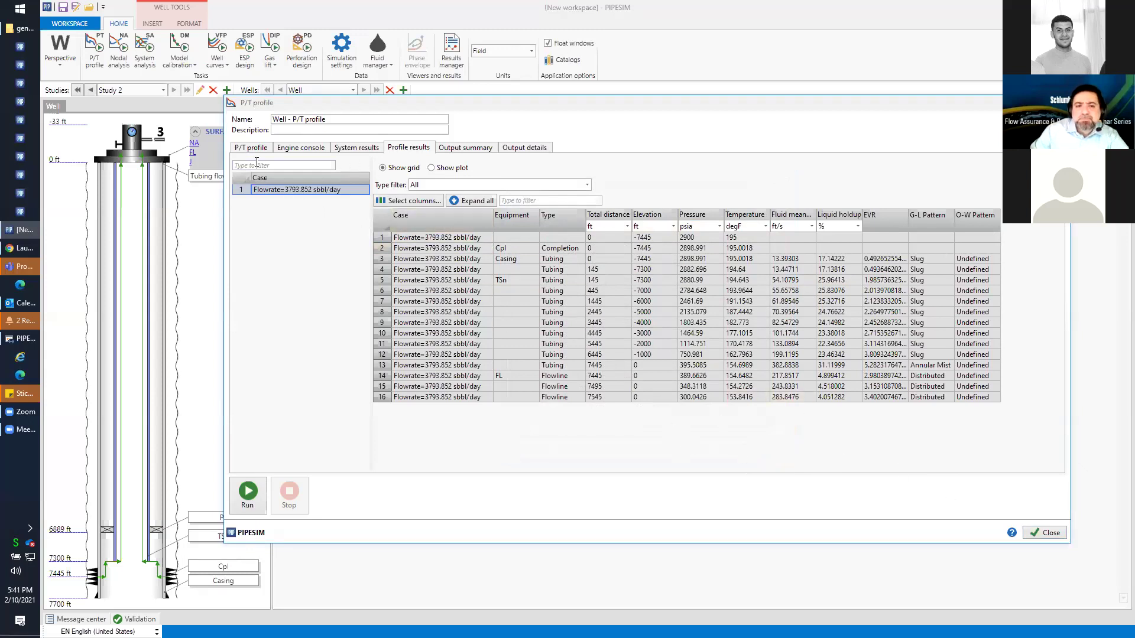
left_click(1047, 533)
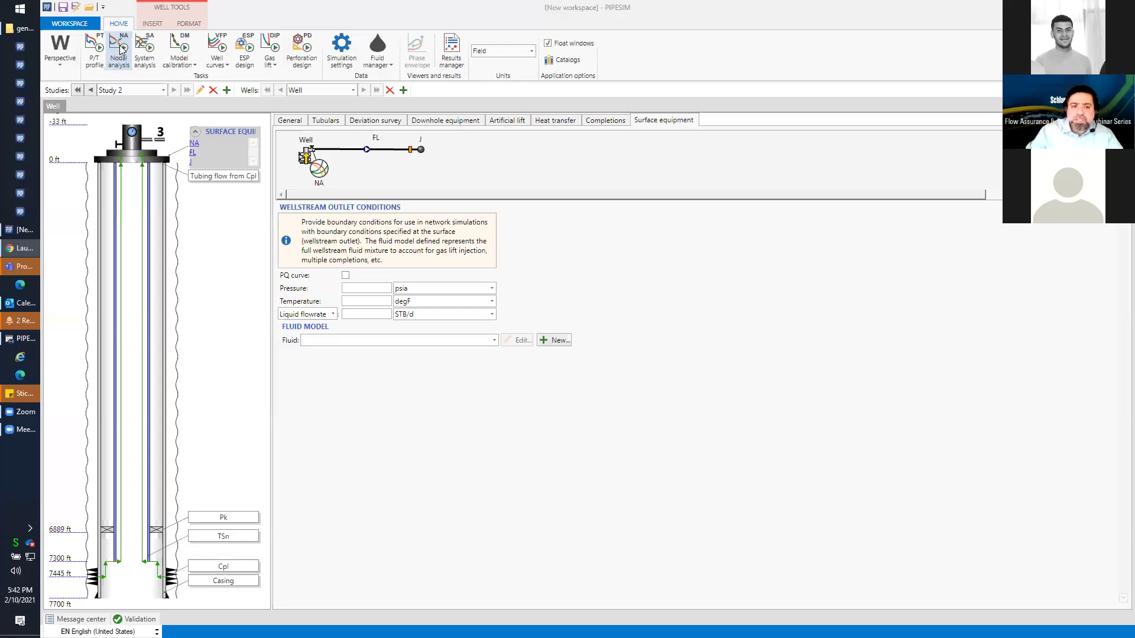
Open the settings of completion Cpl from the well schematic.
left_click(170, 581)
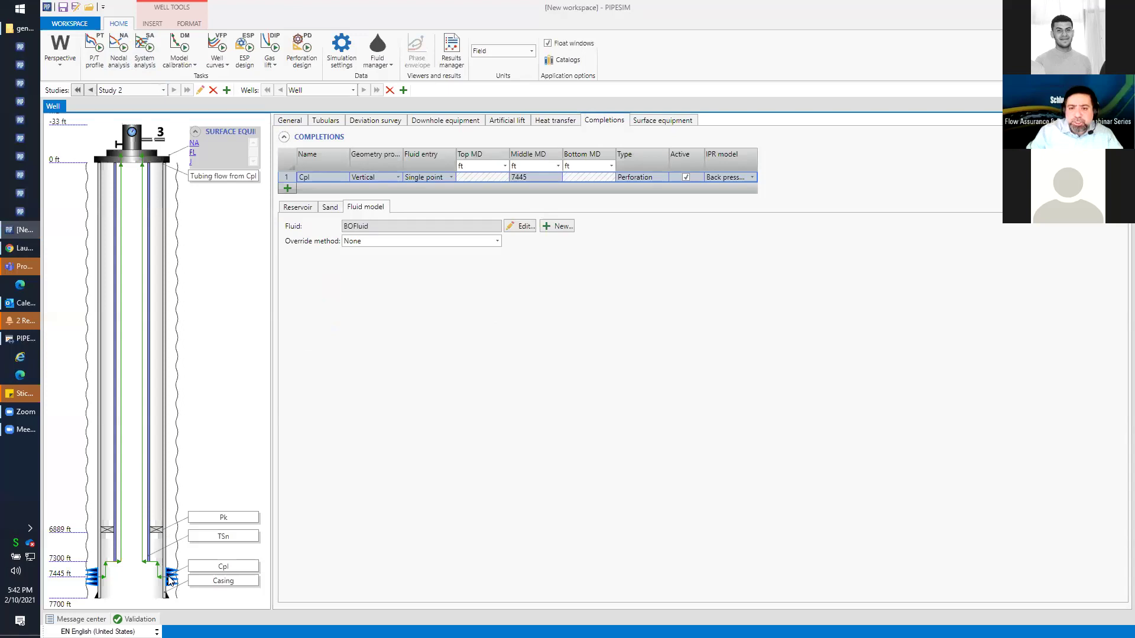